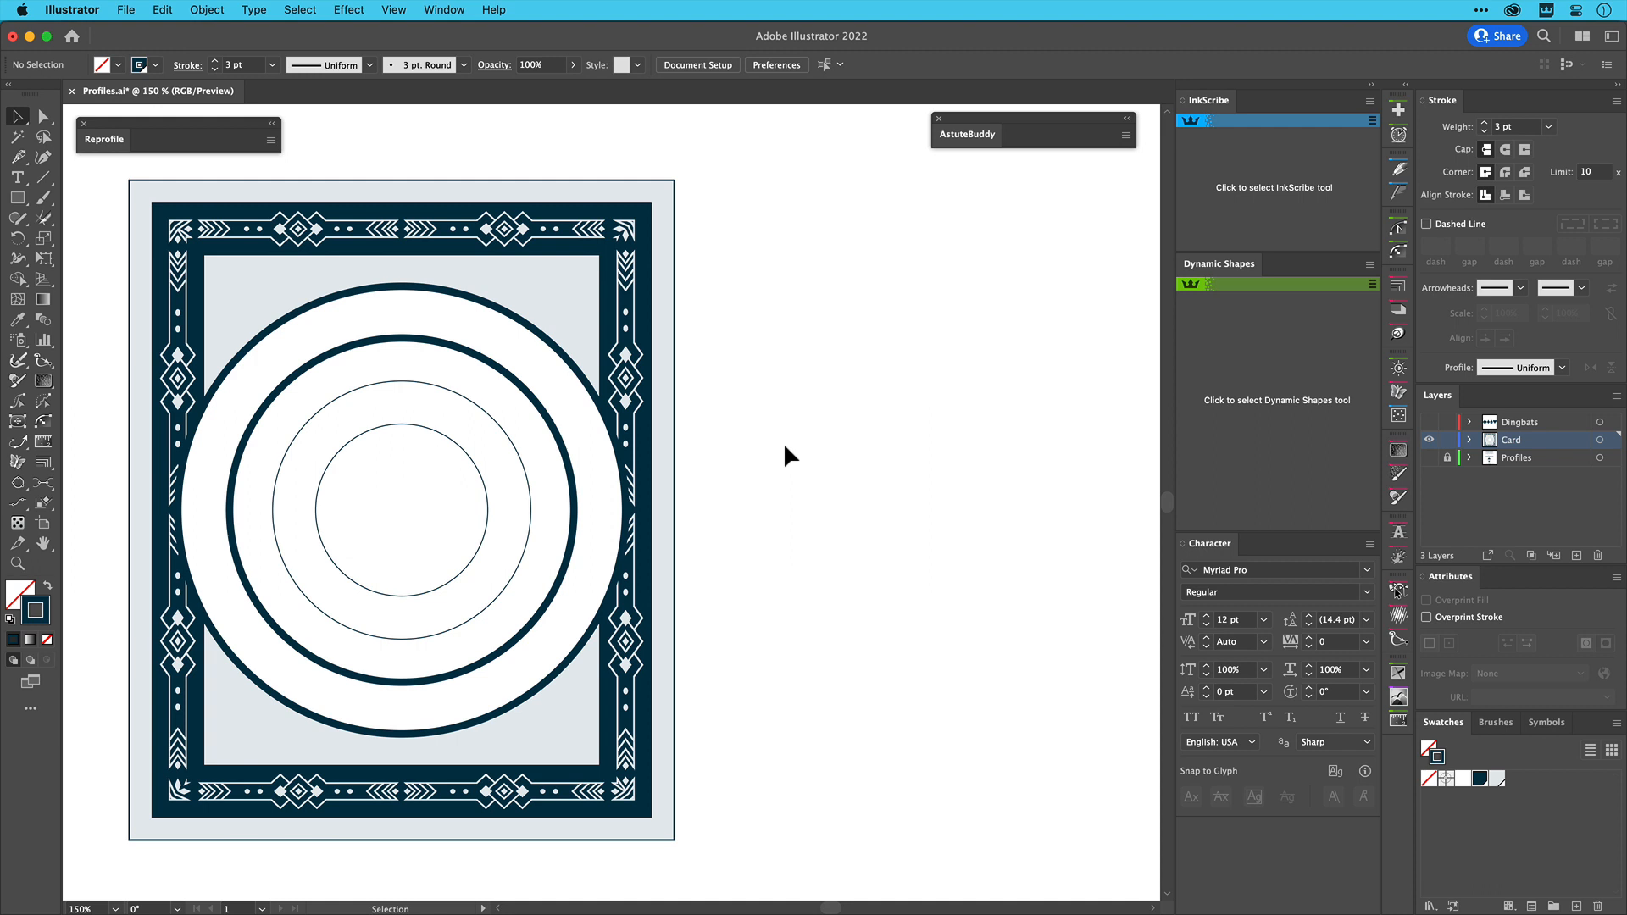
pyautogui.click(511, 378)
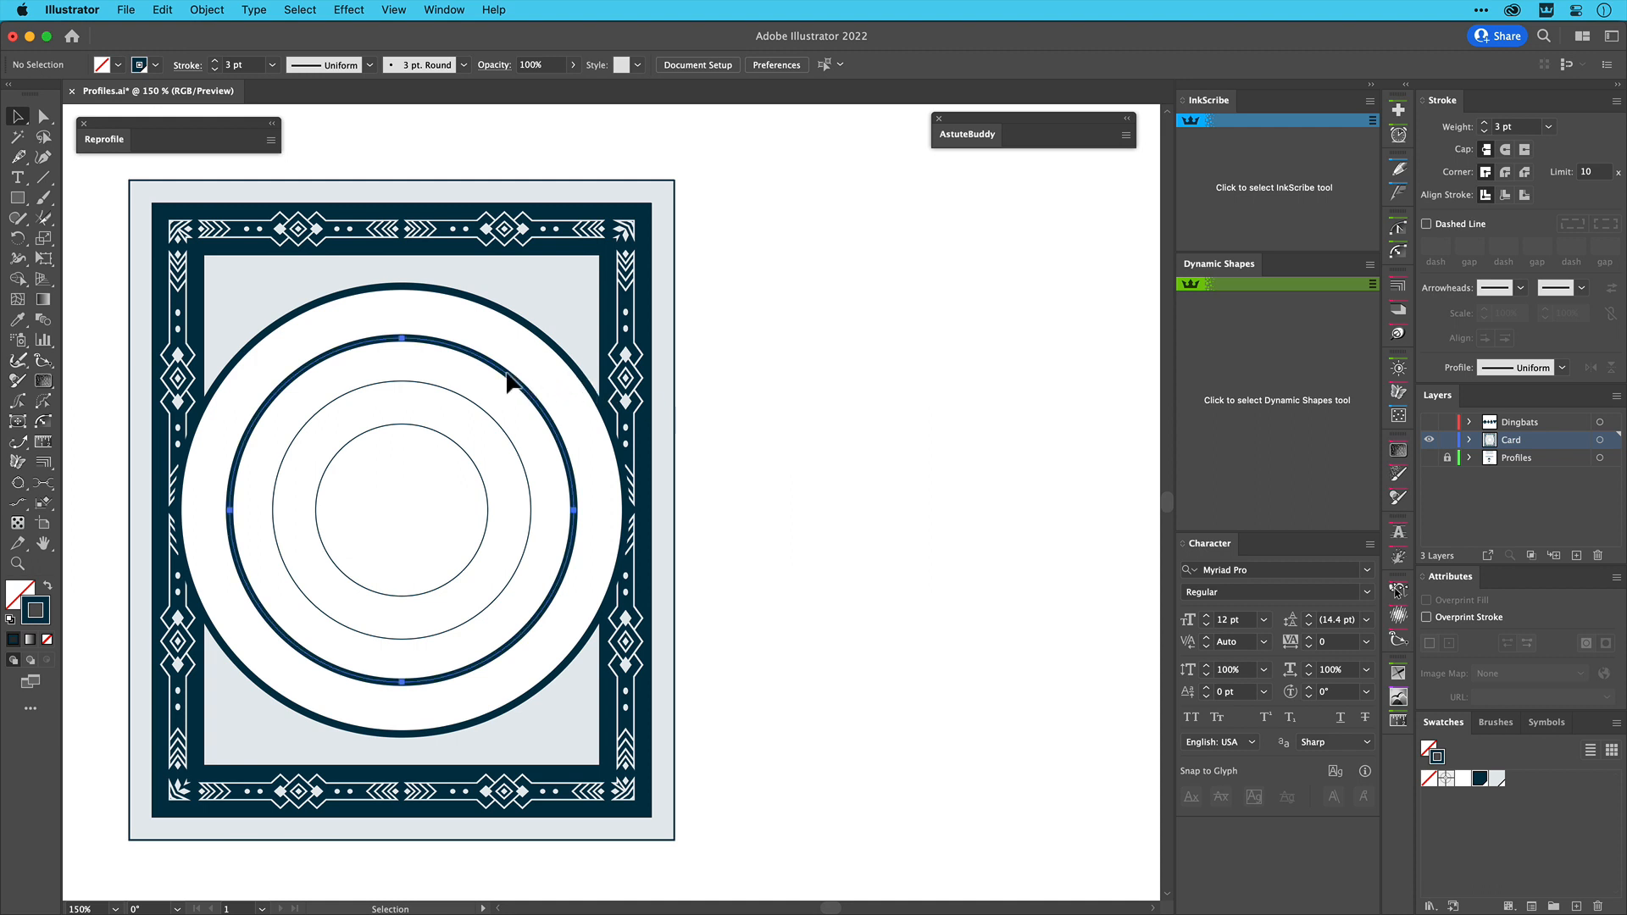
pyautogui.click(471, 400)
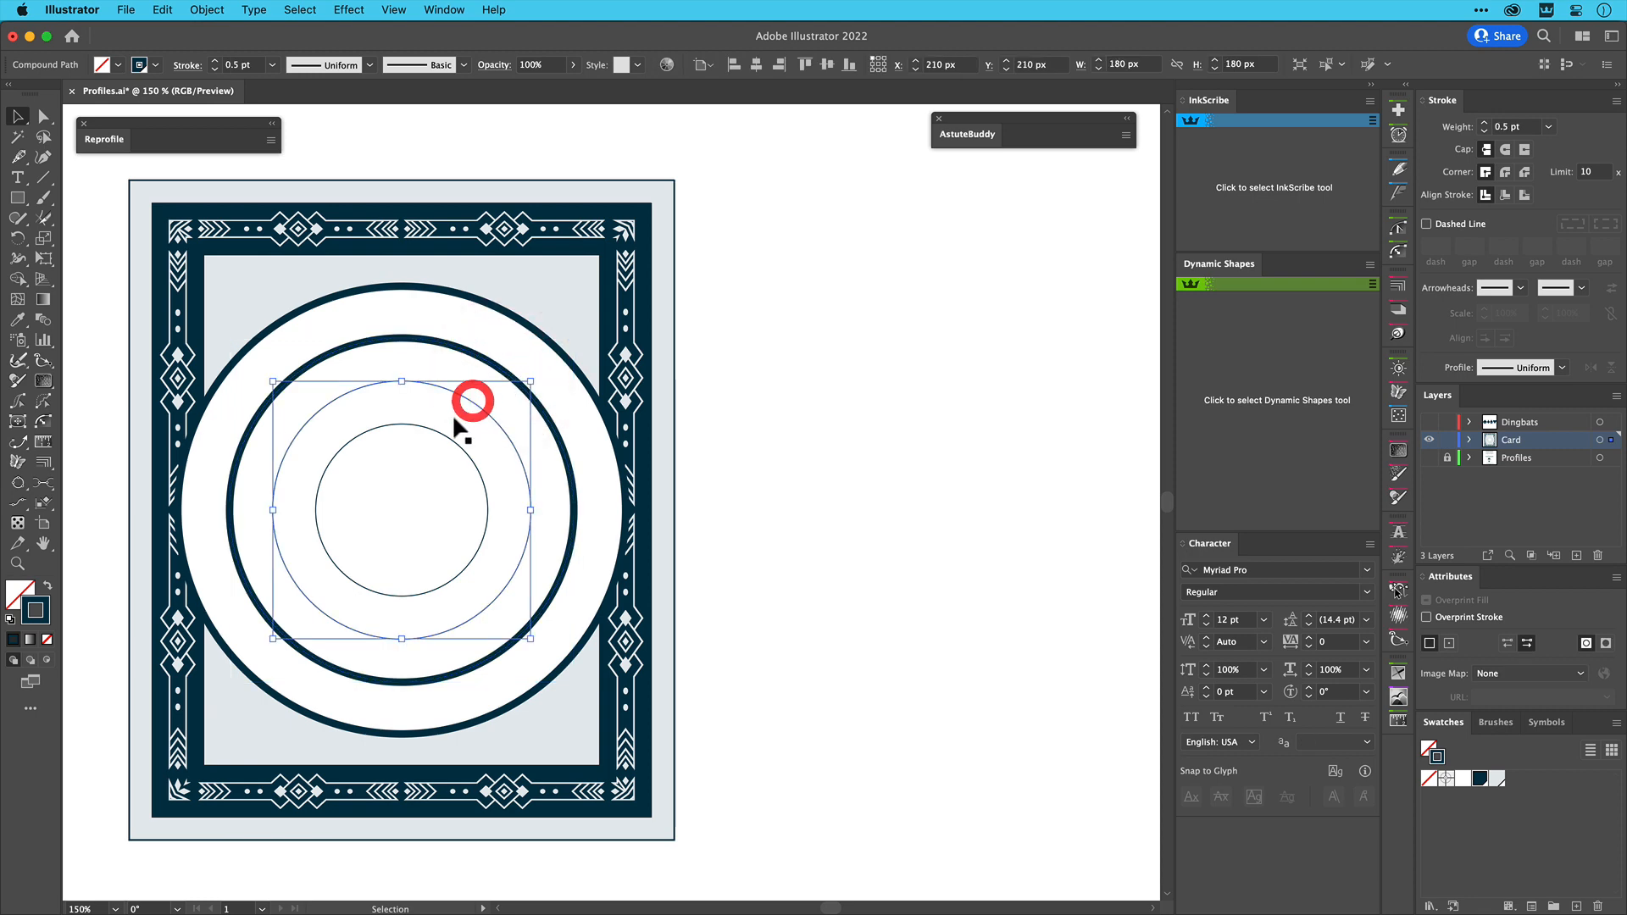
pyautogui.click(436, 429)
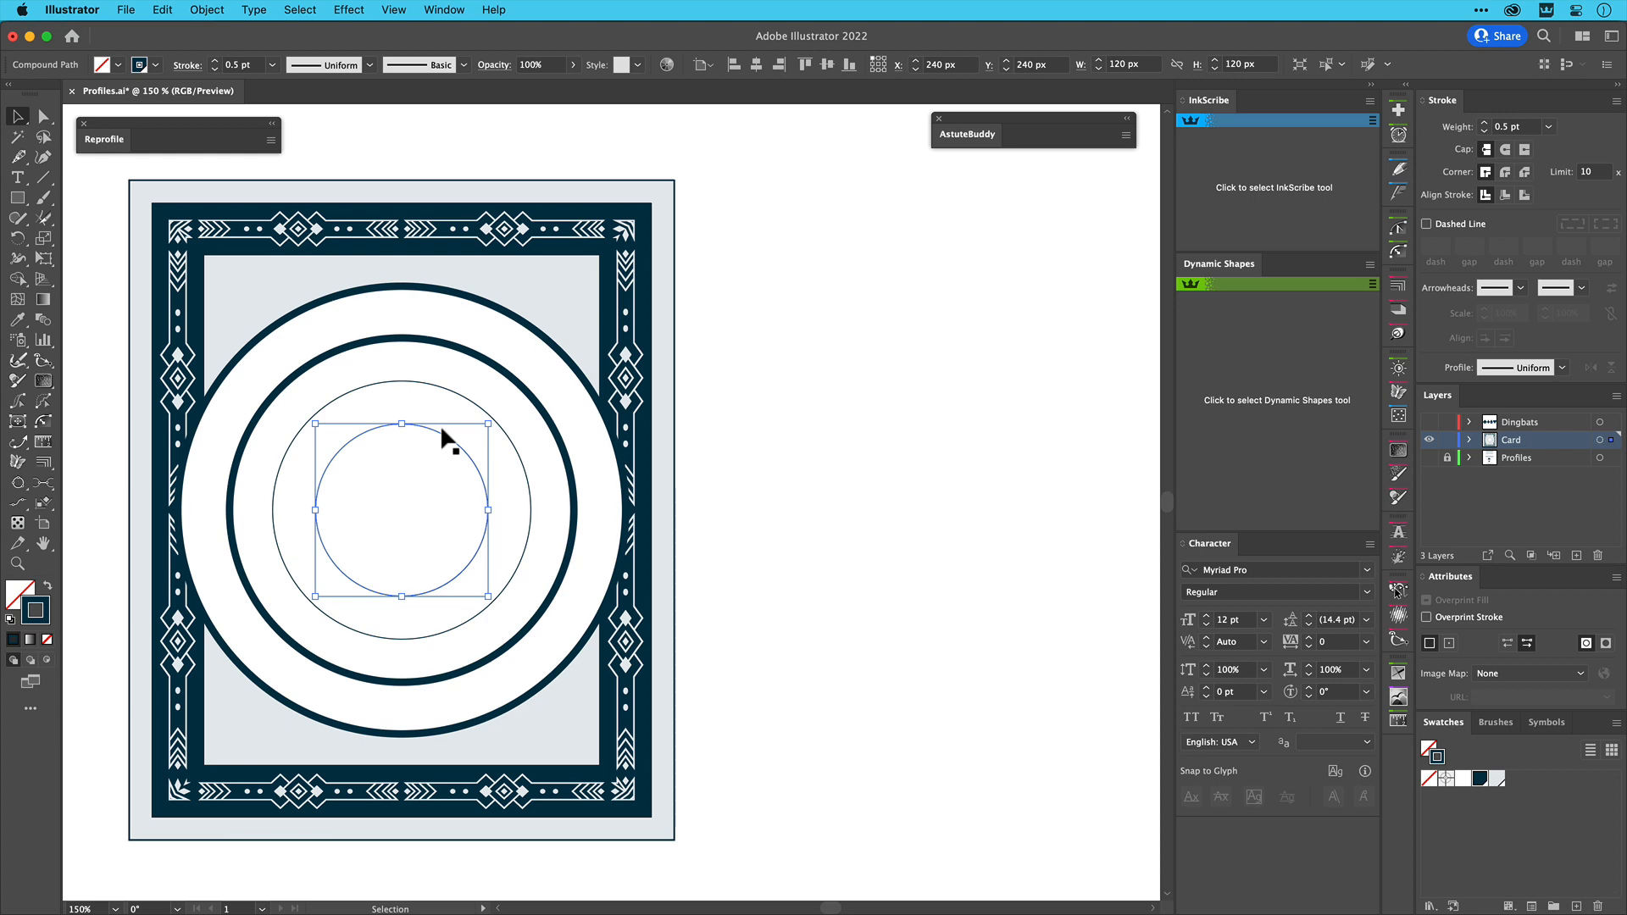
pyautogui.click(729, 288)
# Show the document grid and turn on snapping to the grid
pyautogui.click(394, 9)
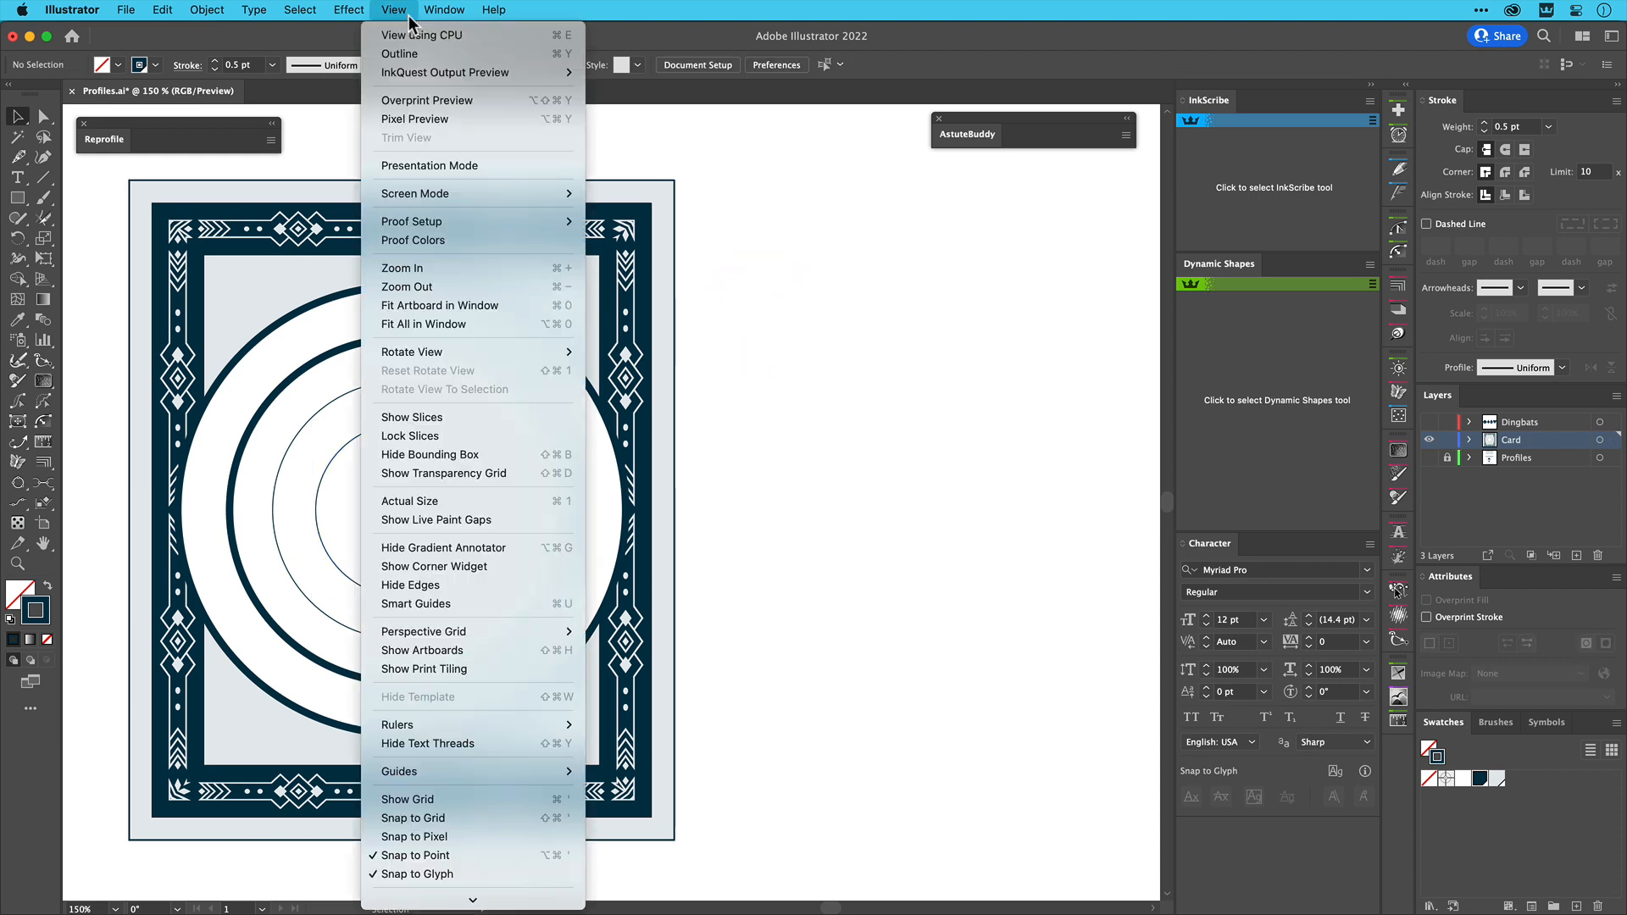
pyautogui.click(439, 799)
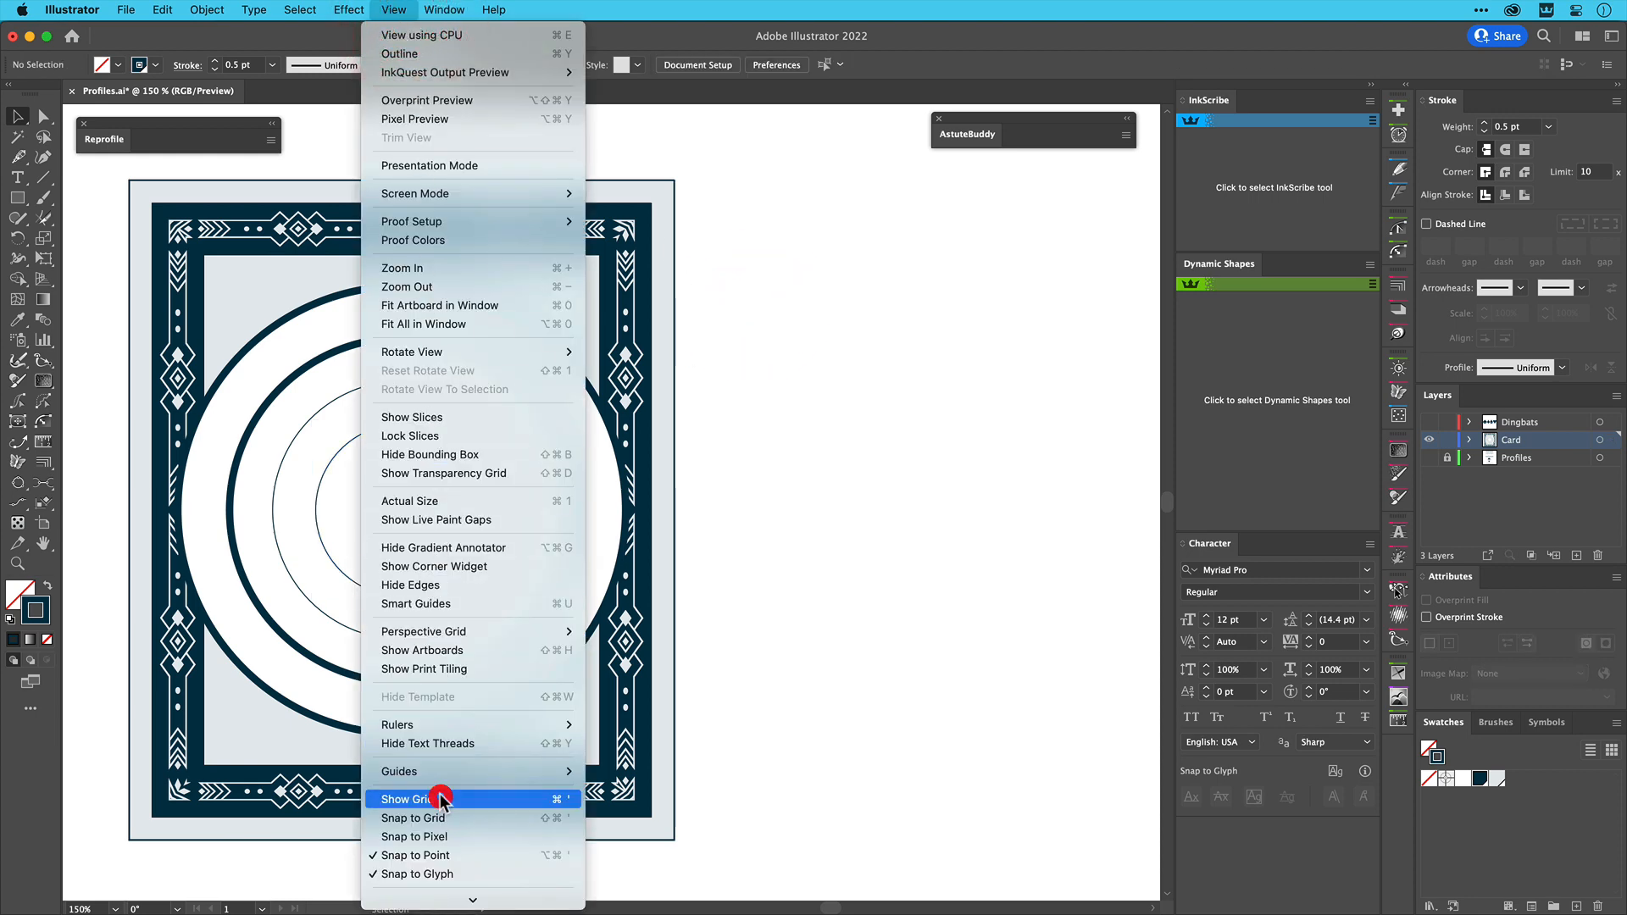
pyautogui.click(393, 9)
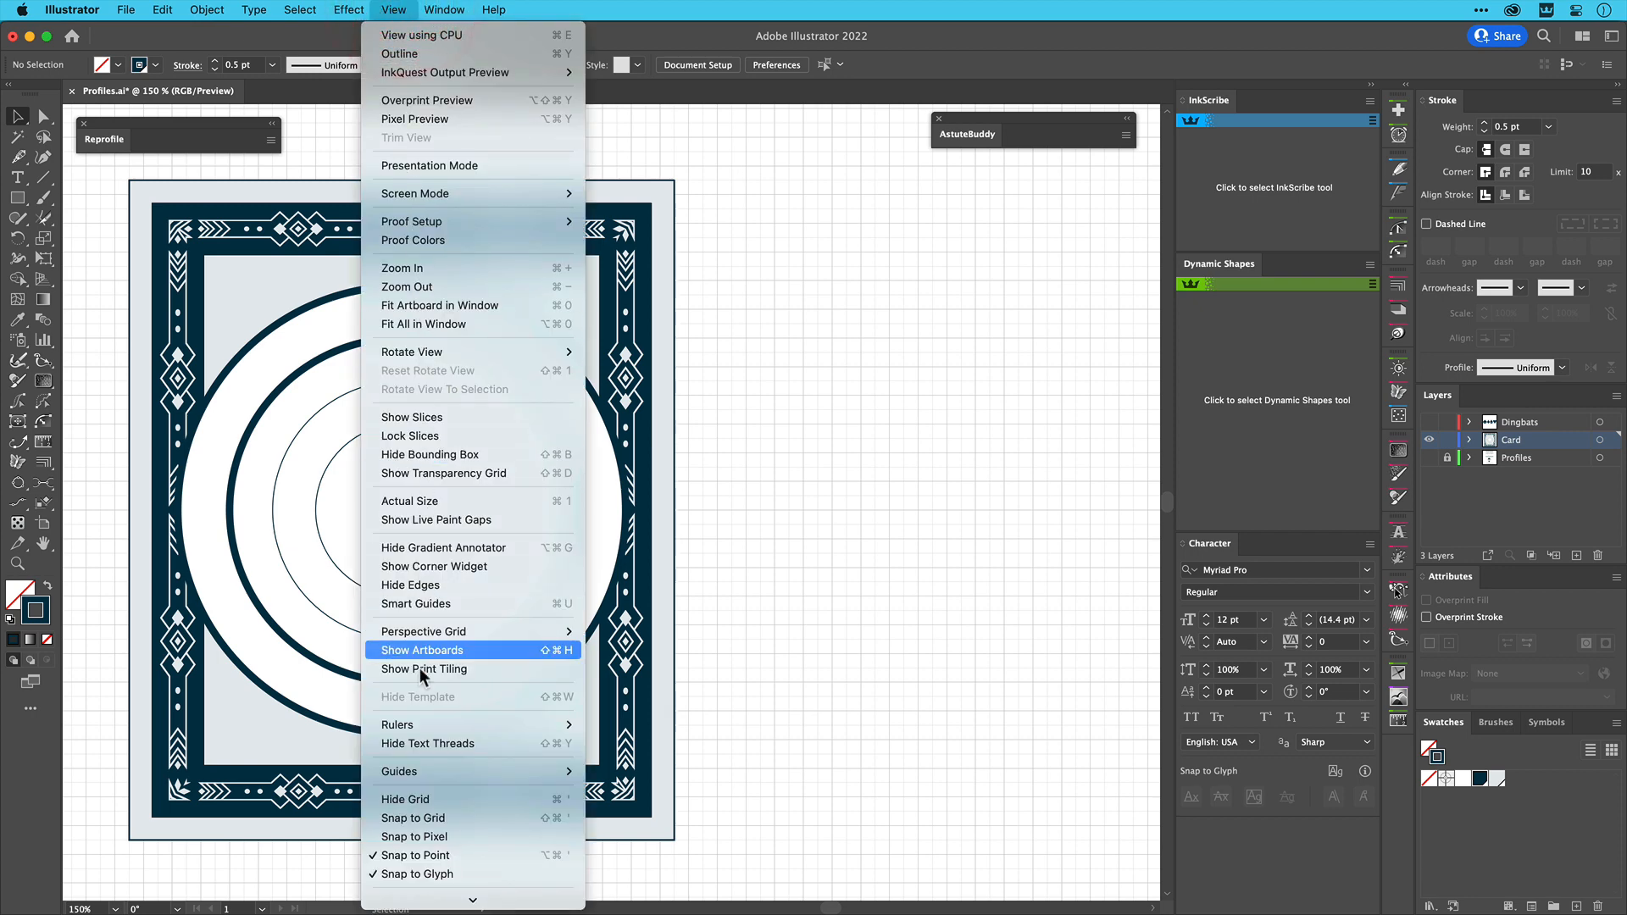
pyautogui.click(431, 819)
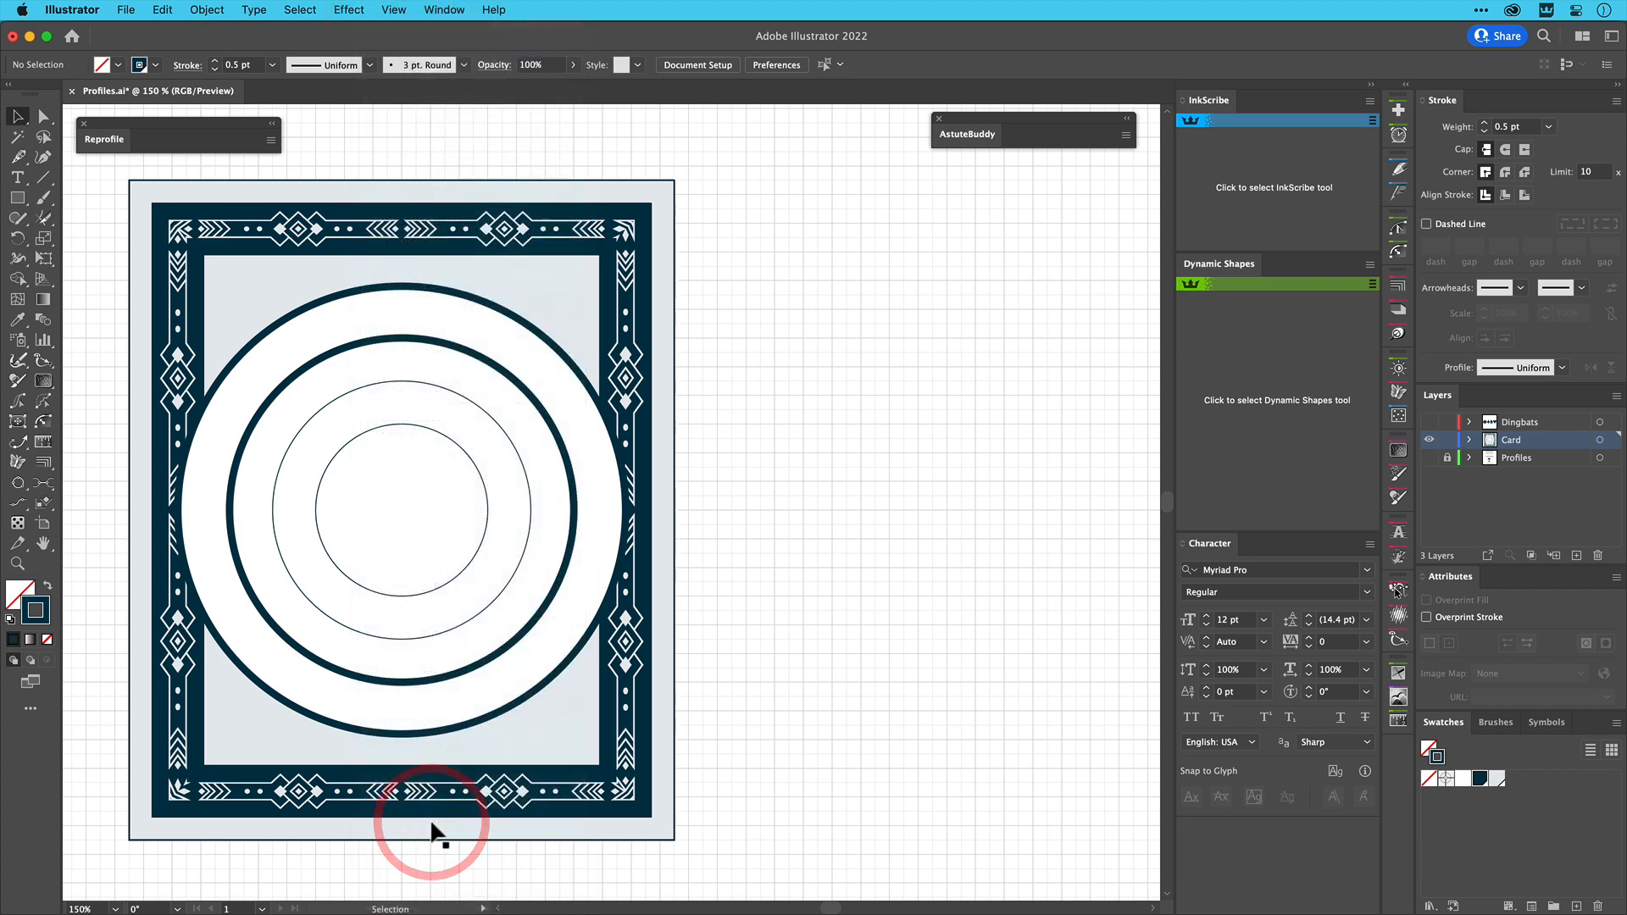
# Draw a 200 px horizontal line in the empty area beside the card and set its stroke weight to 3 pt
pyautogui.click(44, 176)
pyautogui.moveTo(773, 366); pyautogui.dragTo(1062, 367)
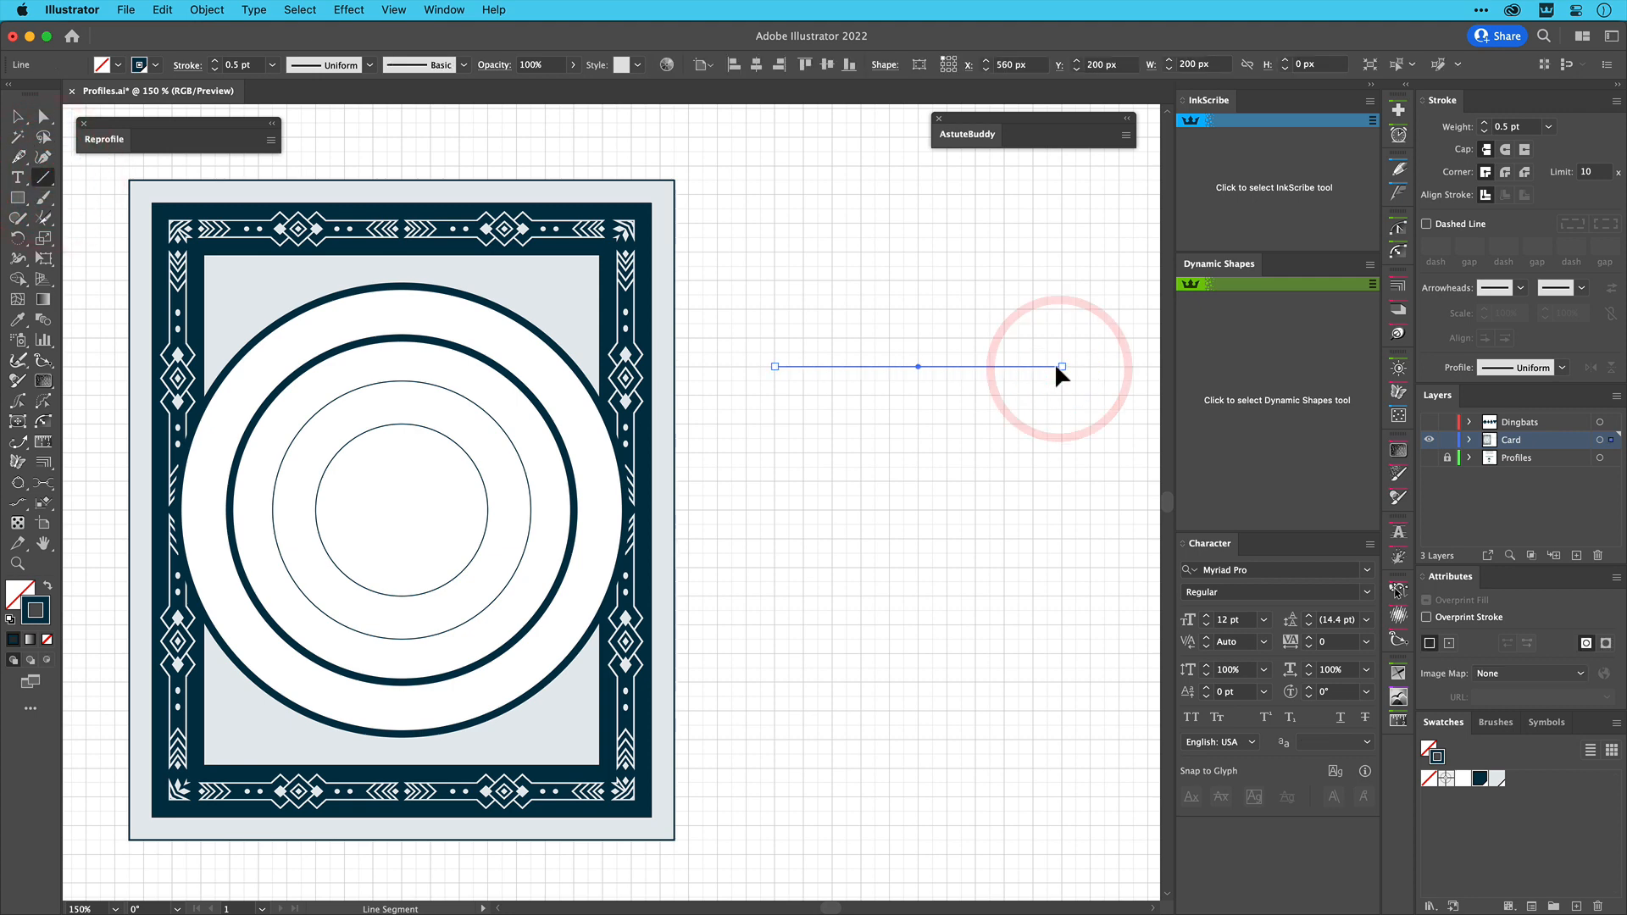
pyautogui.click(1484, 122)
pyautogui.click(1484, 123)
pyautogui.click(1484, 123)
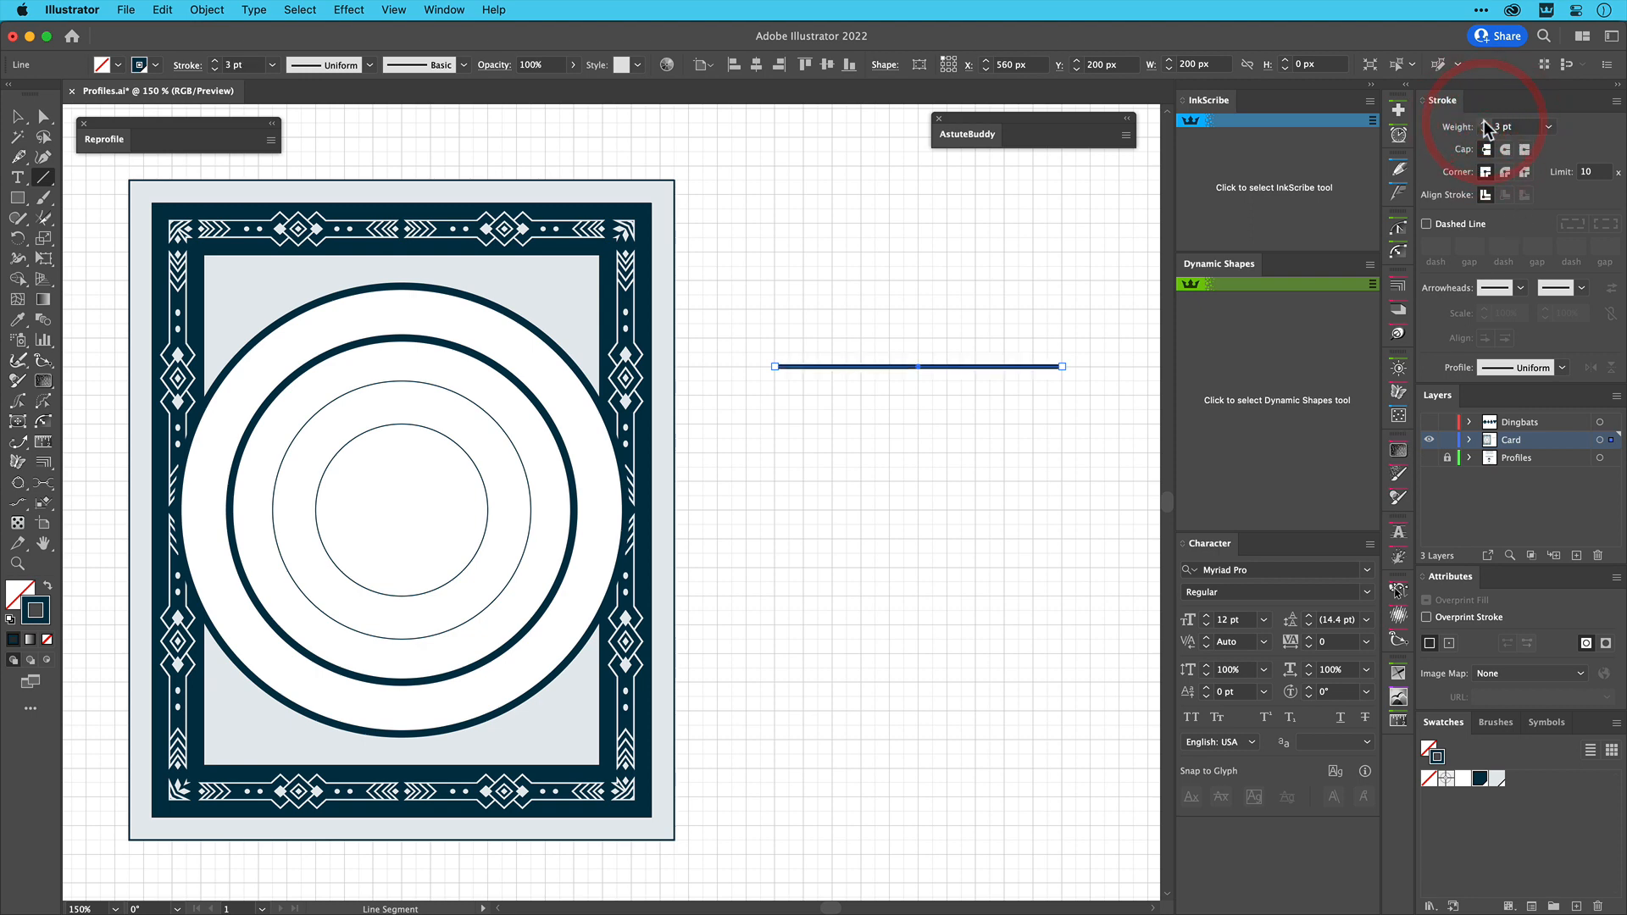
pyautogui.click(17, 116)
pyautogui.click(800, 495)
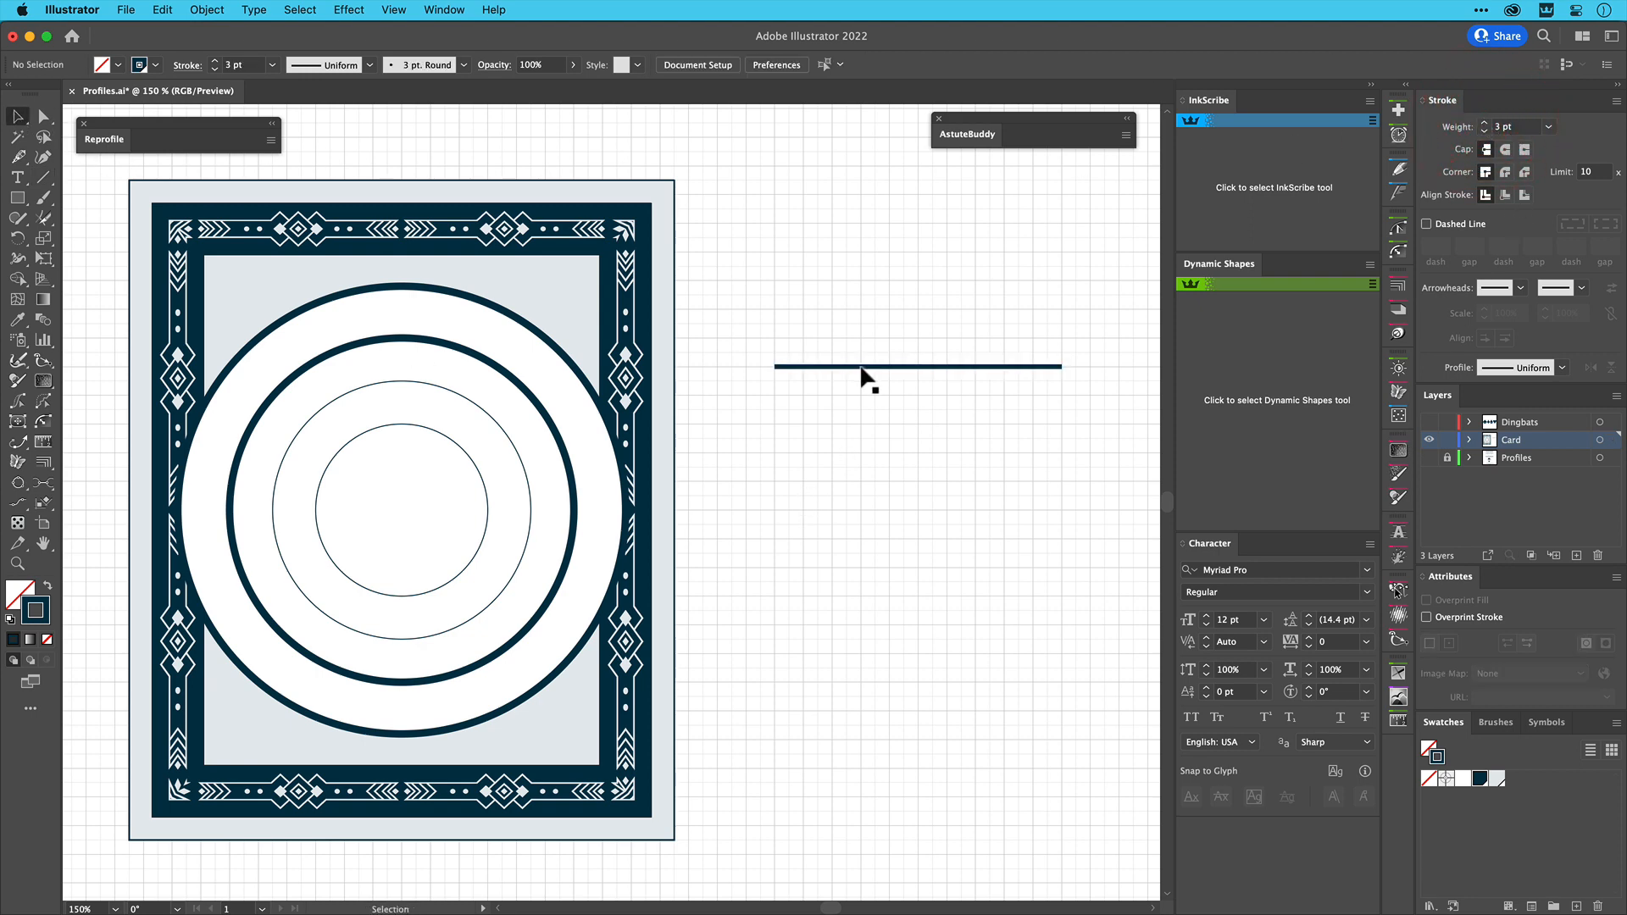
# Draw an open zigzag path with InkScribe below the line, 240 px wide and 80 px high, with one peak, one valley and flat ends
pyautogui.click(1300, 188)
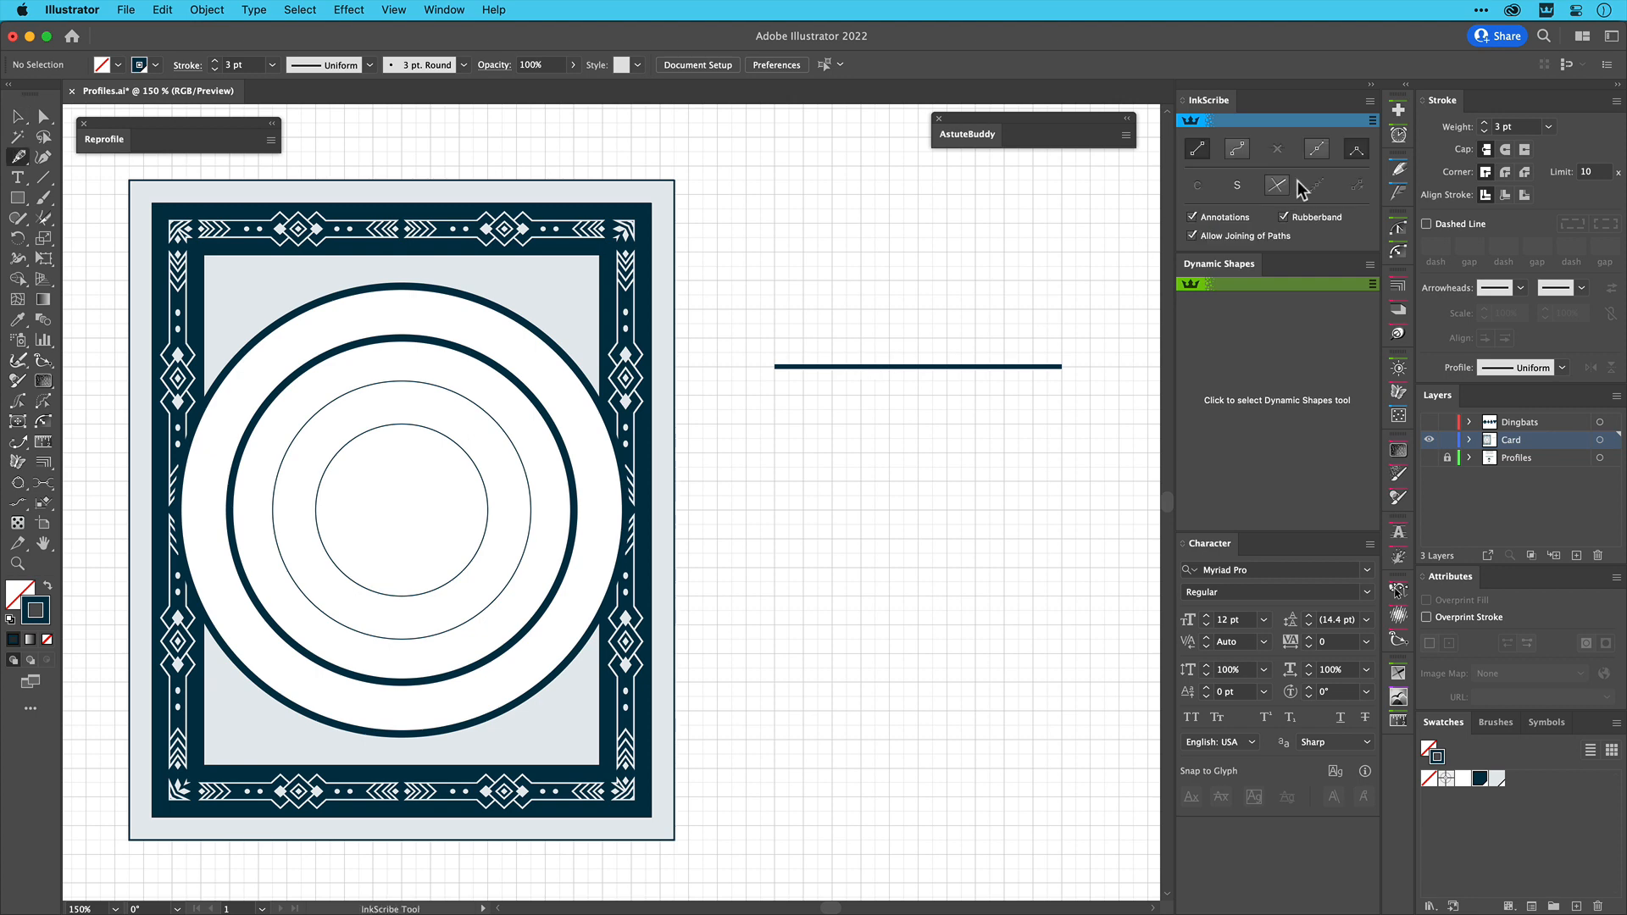
pyautogui.click(774, 567)
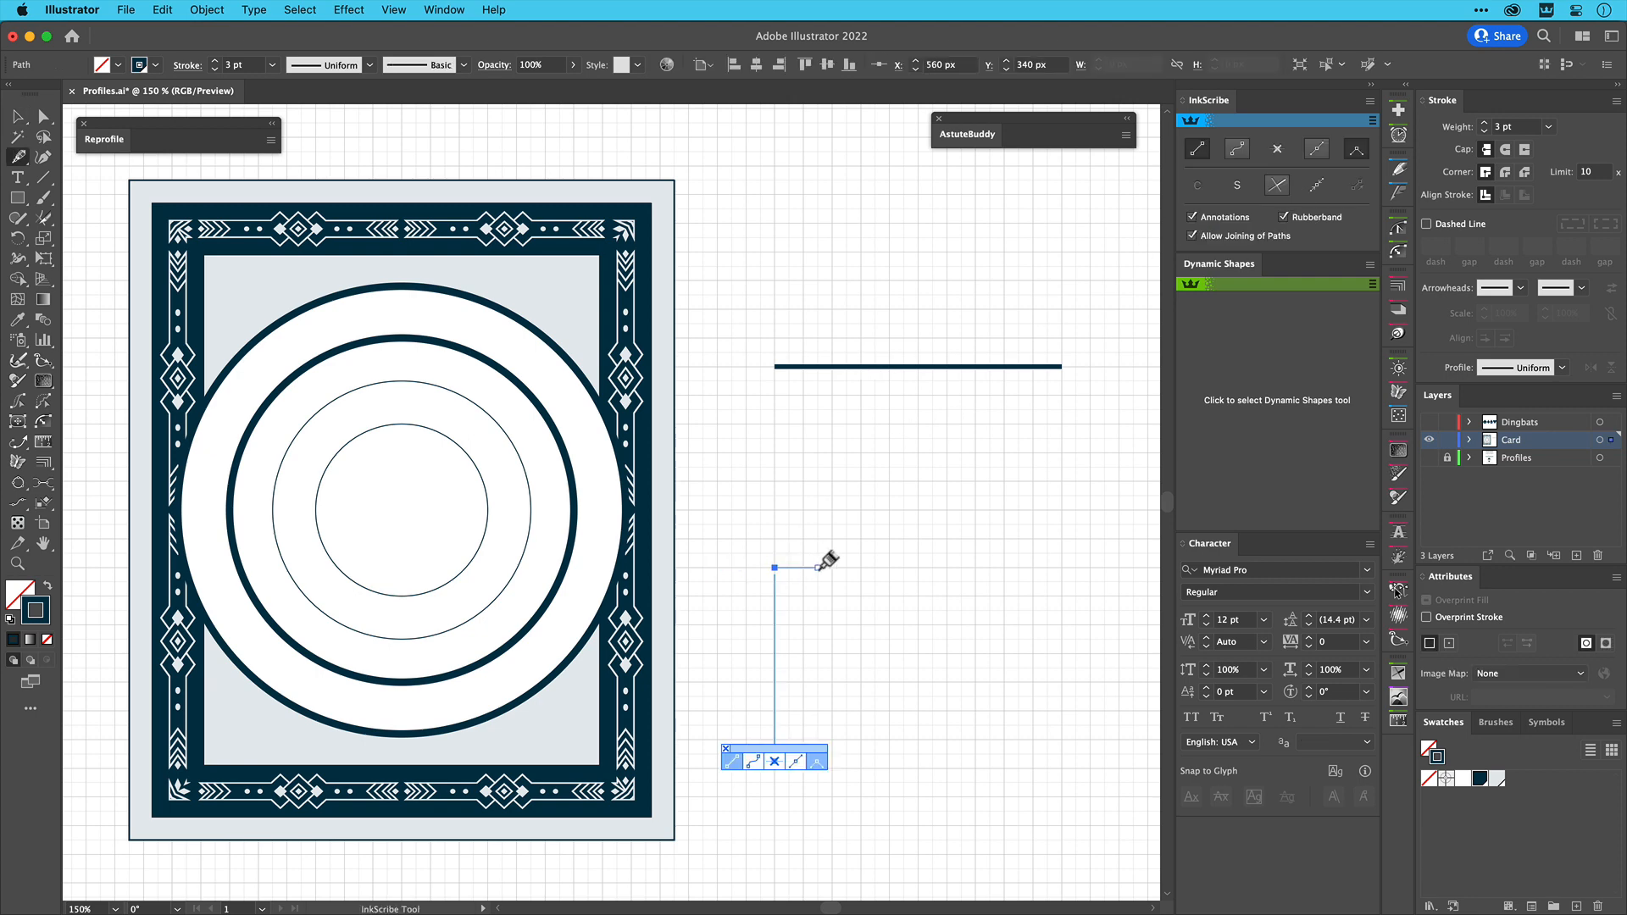
pyautogui.click(833, 567)
pyautogui.click(889, 510)
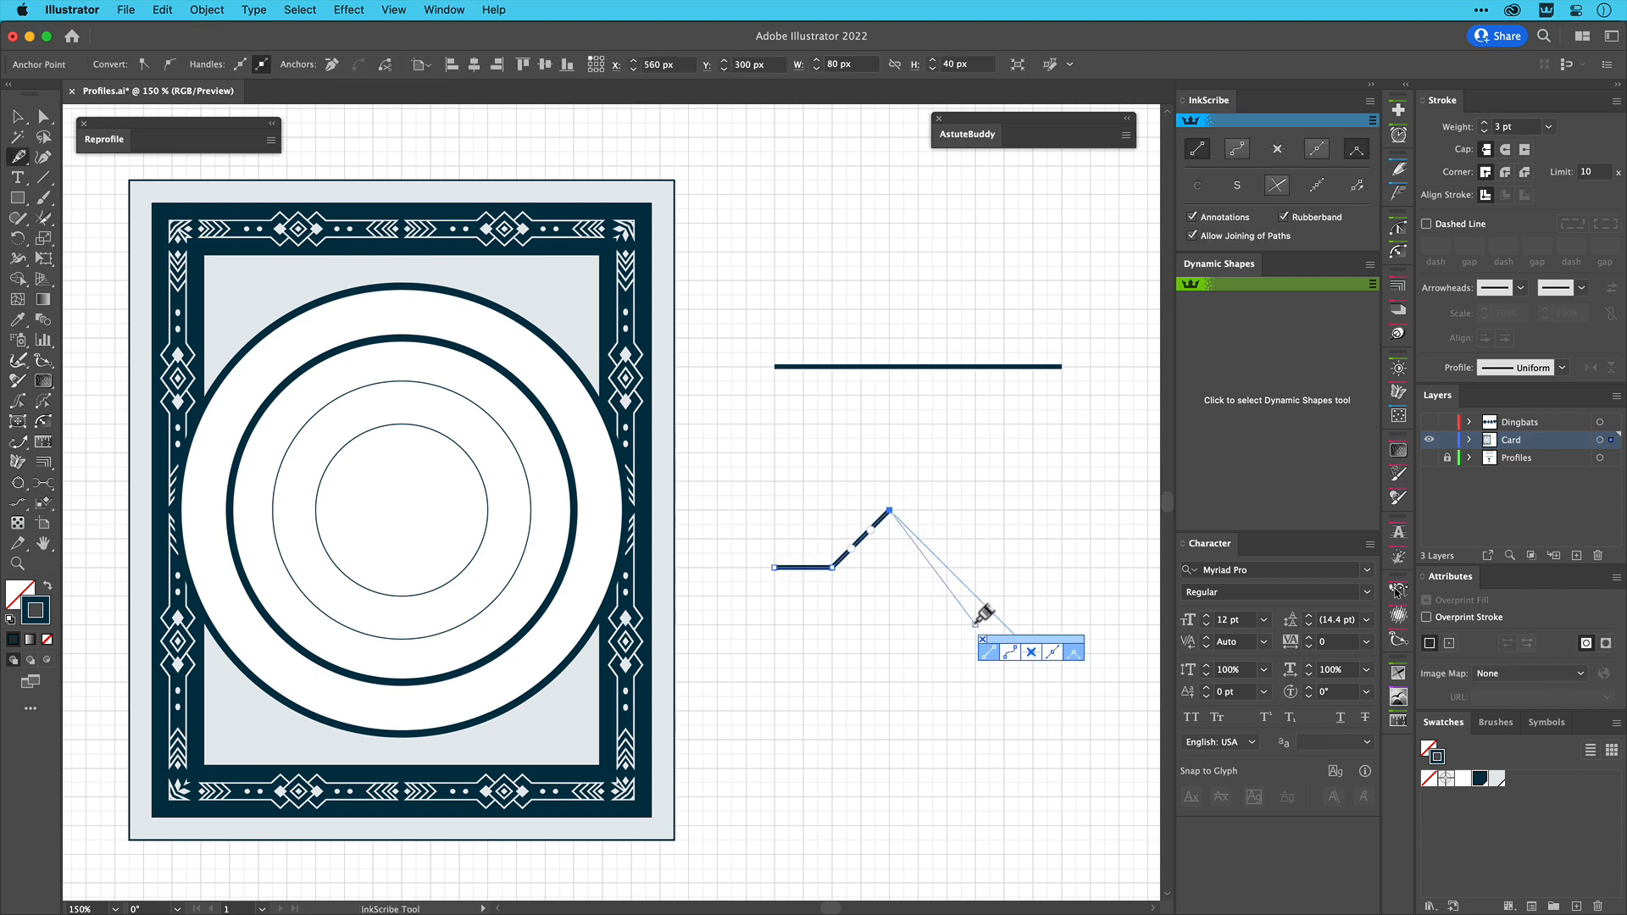
pyautogui.click(1004, 624)
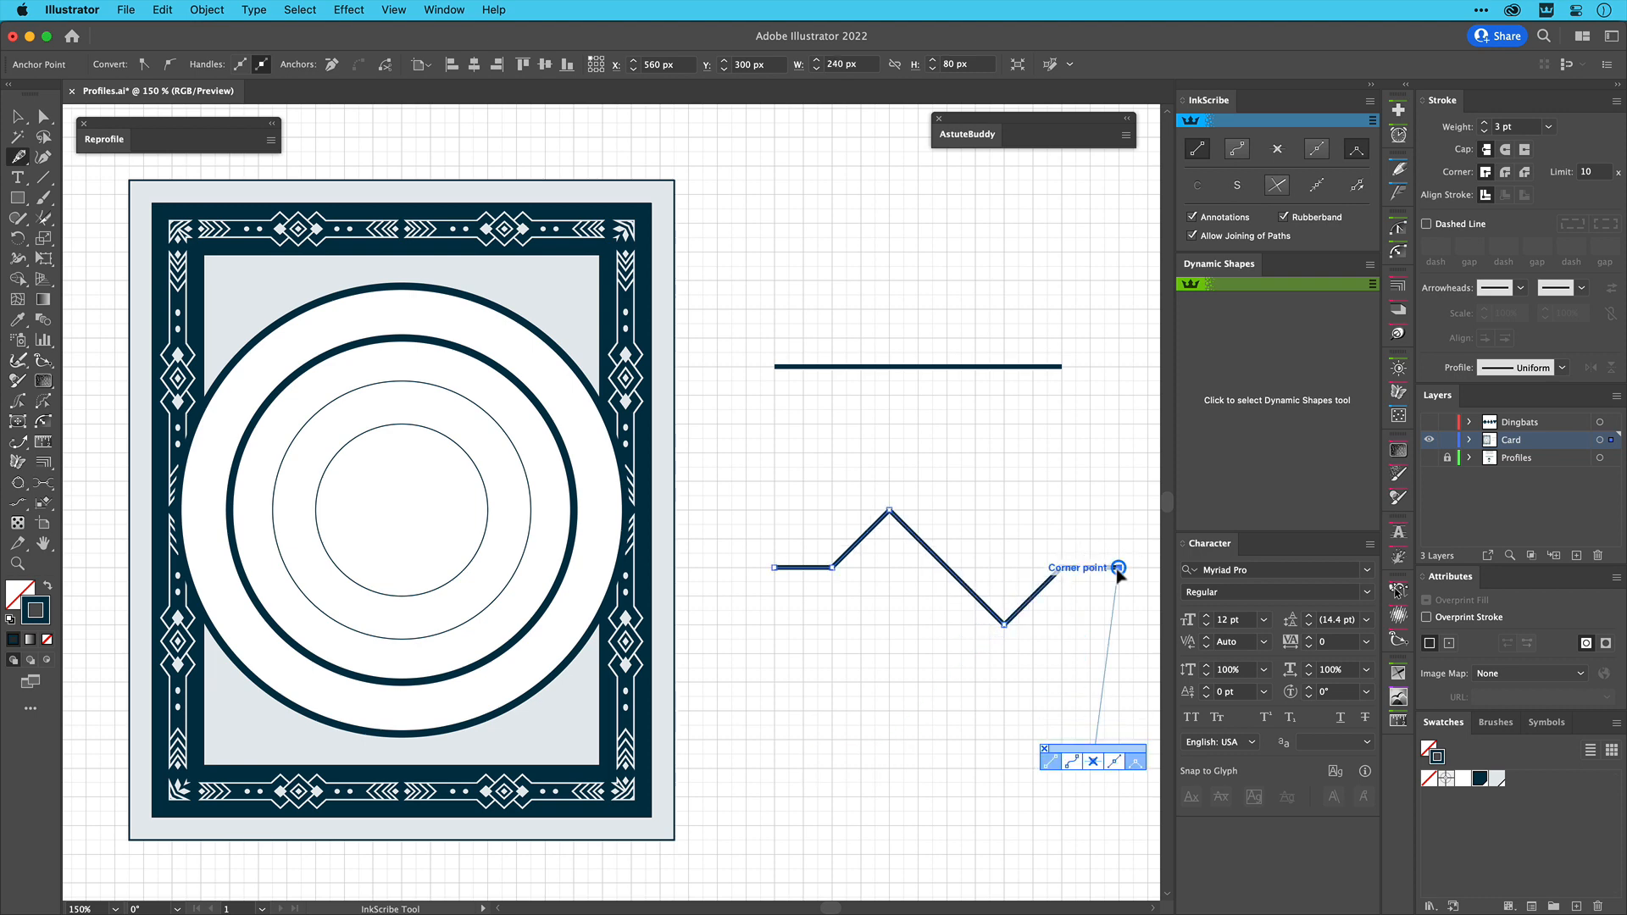
pyautogui.click(1119, 567)
pyautogui.click(17, 117)
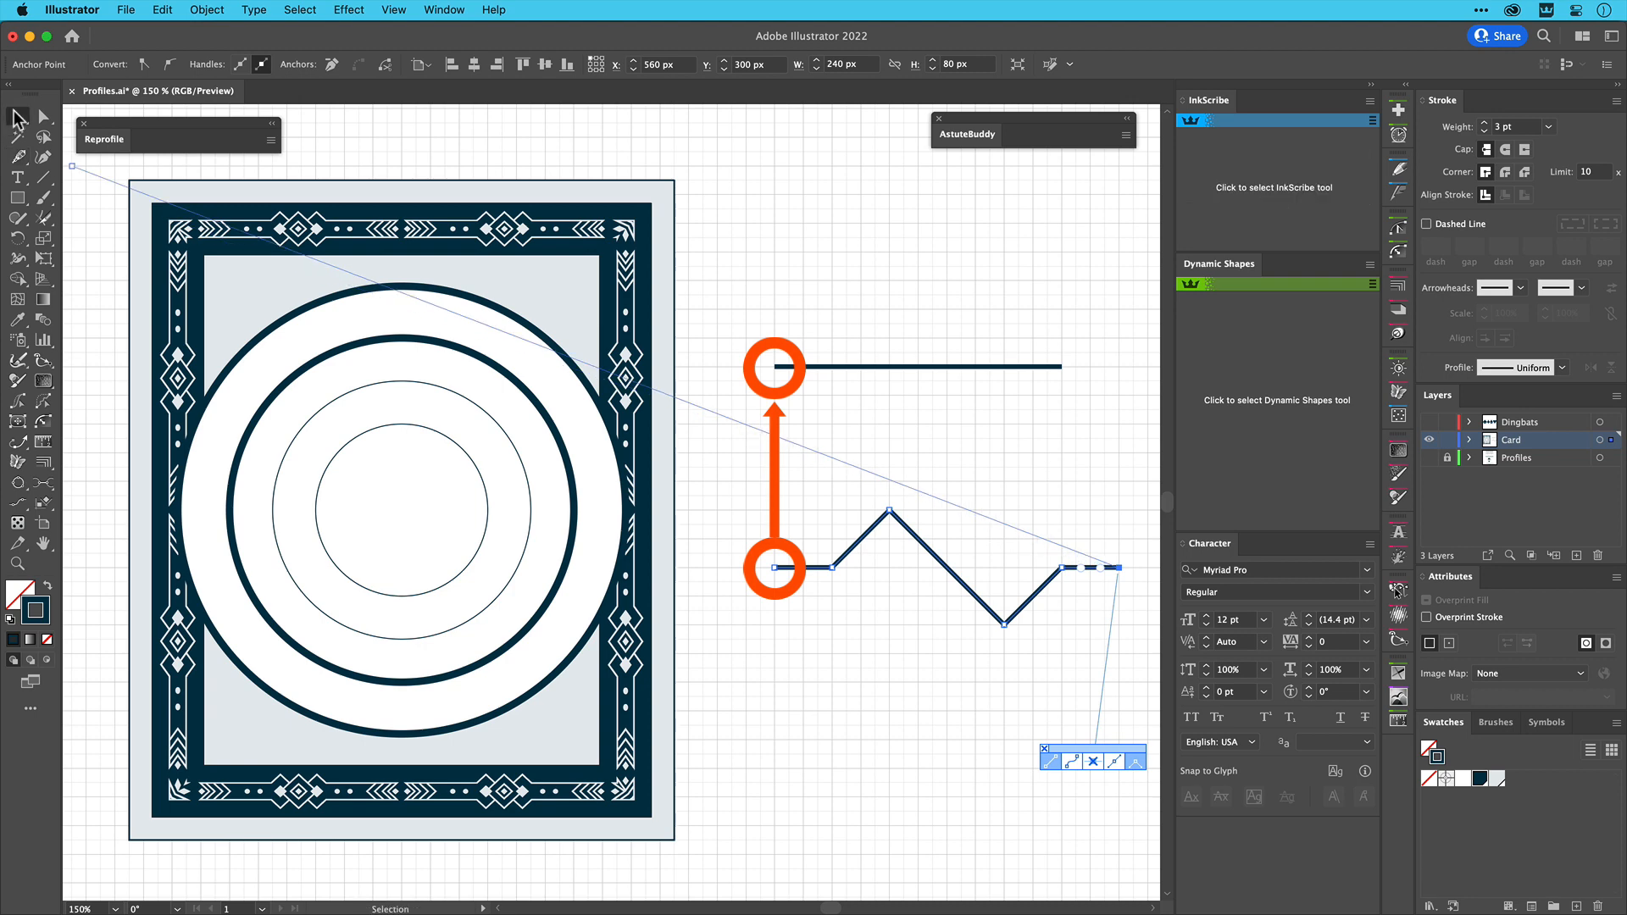
pyautogui.click(902, 435)
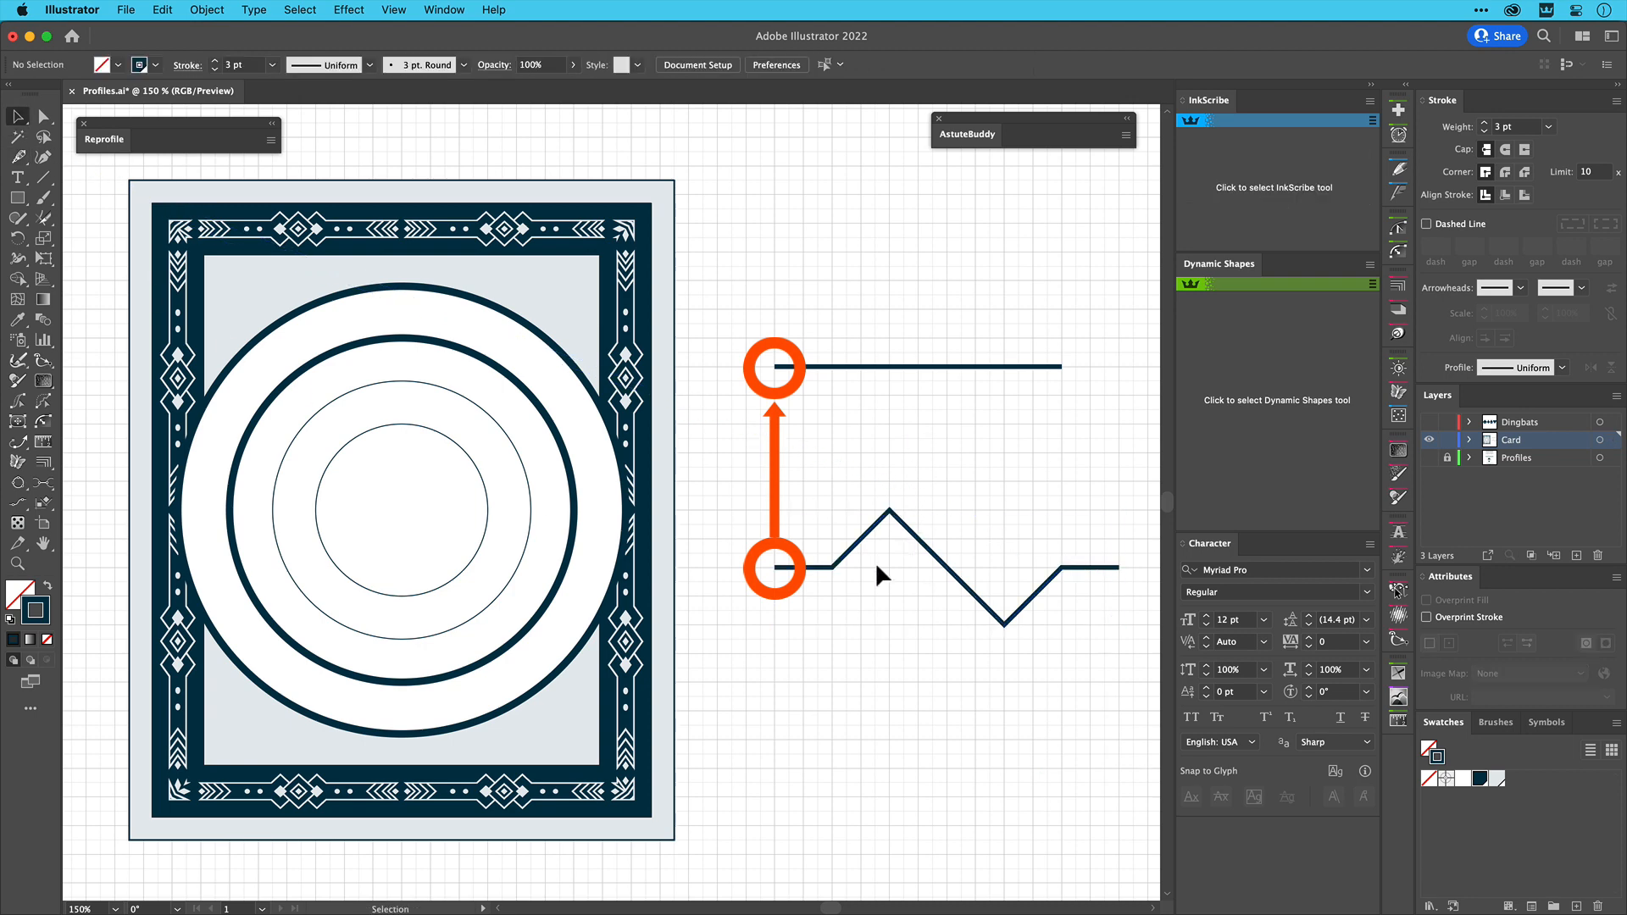
# Compare the end anchor points of the zigzag path with those of the straight line above it
pyautogui.press('a')
pyautogui.click(775, 568)
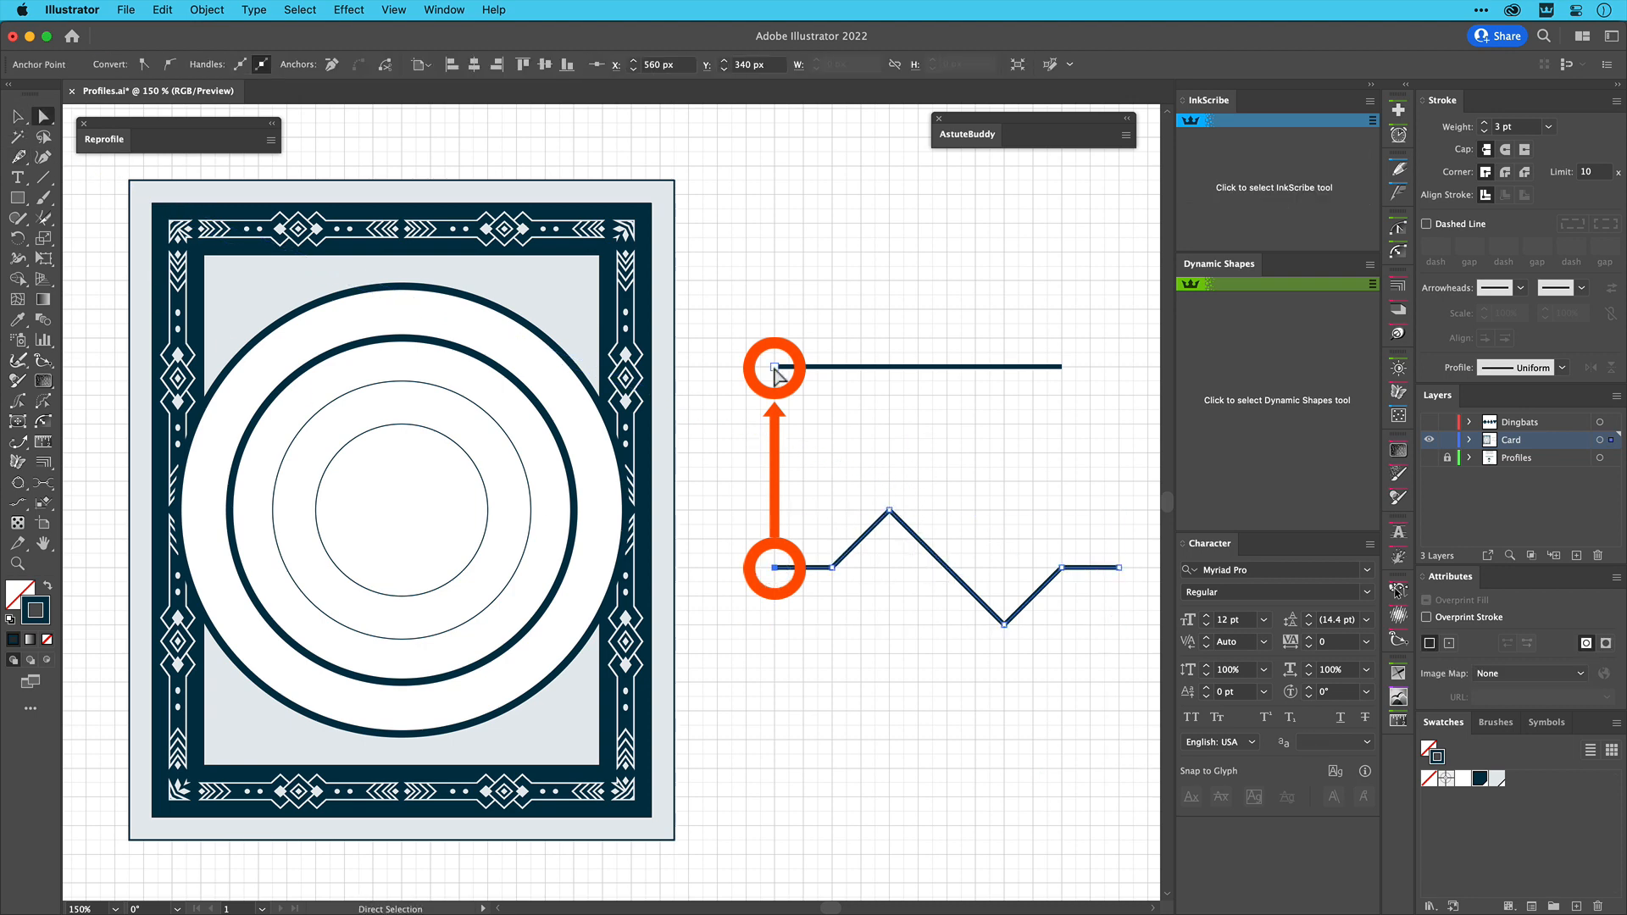
pyautogui.click(1118, 567)
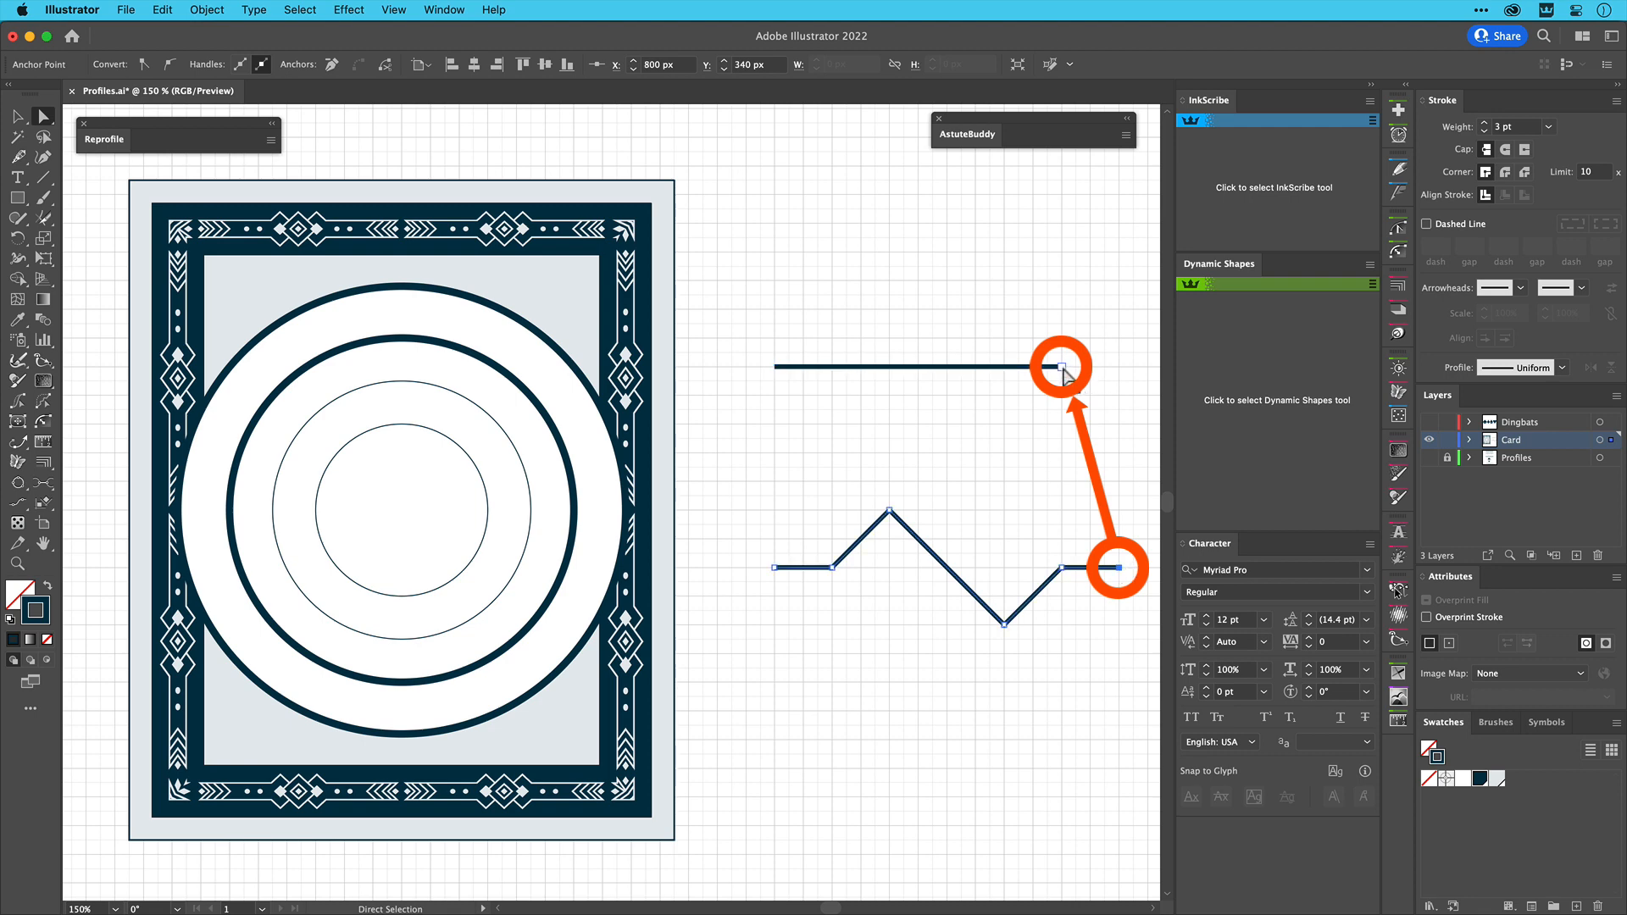
pyautogui.click(1062, 368)
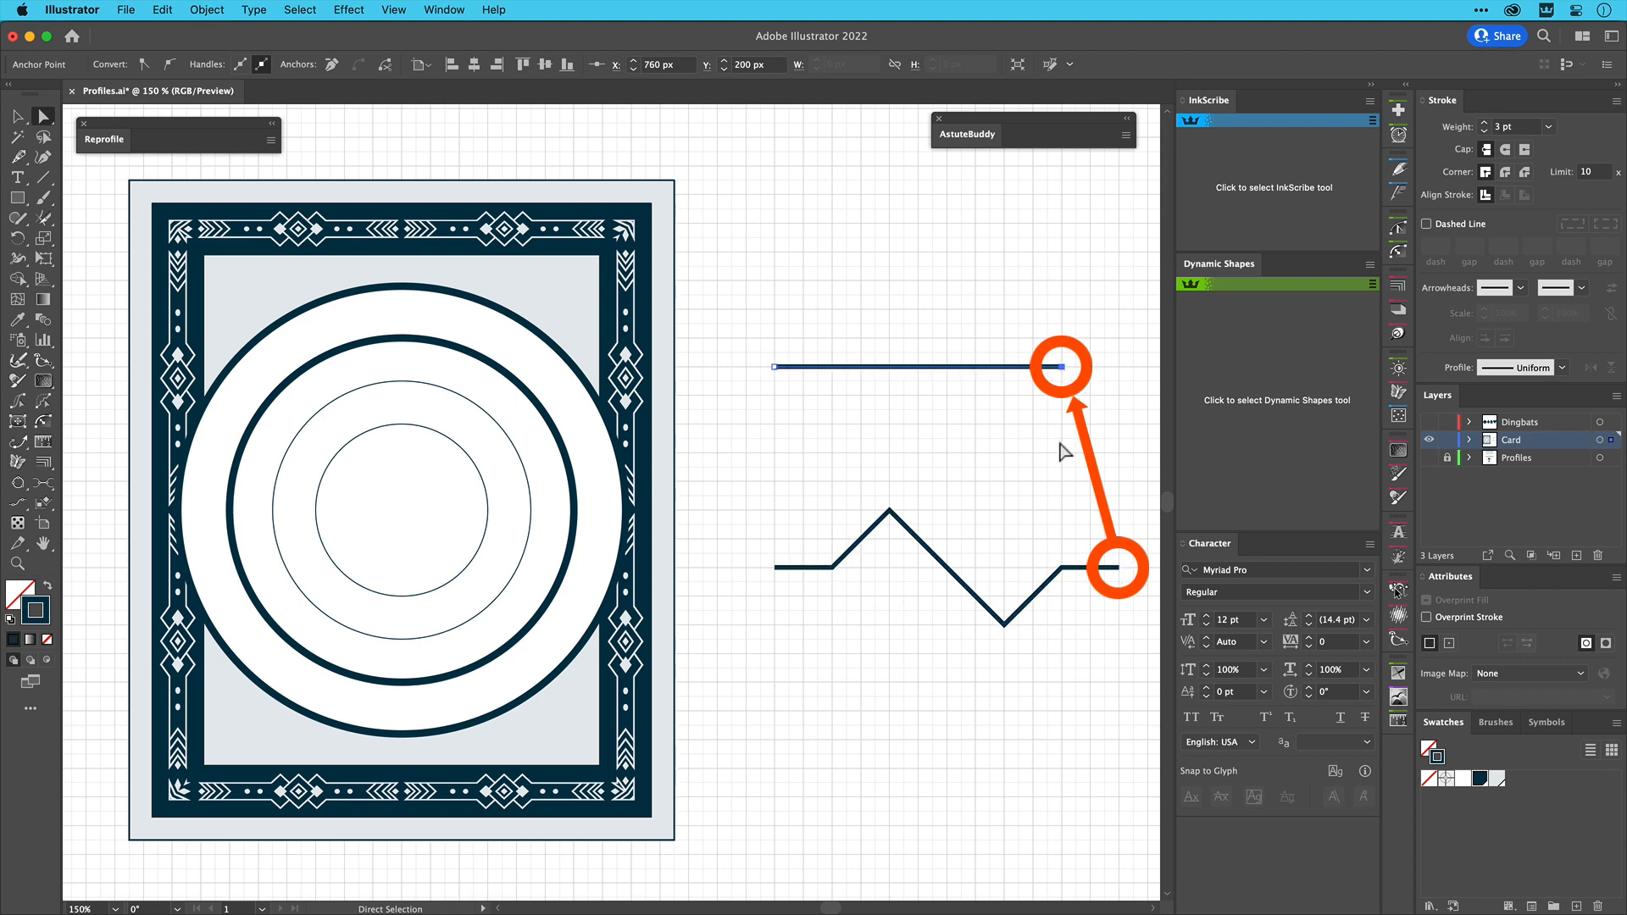
pyautogui.press('v')
pyautogui.click(1010, 442)
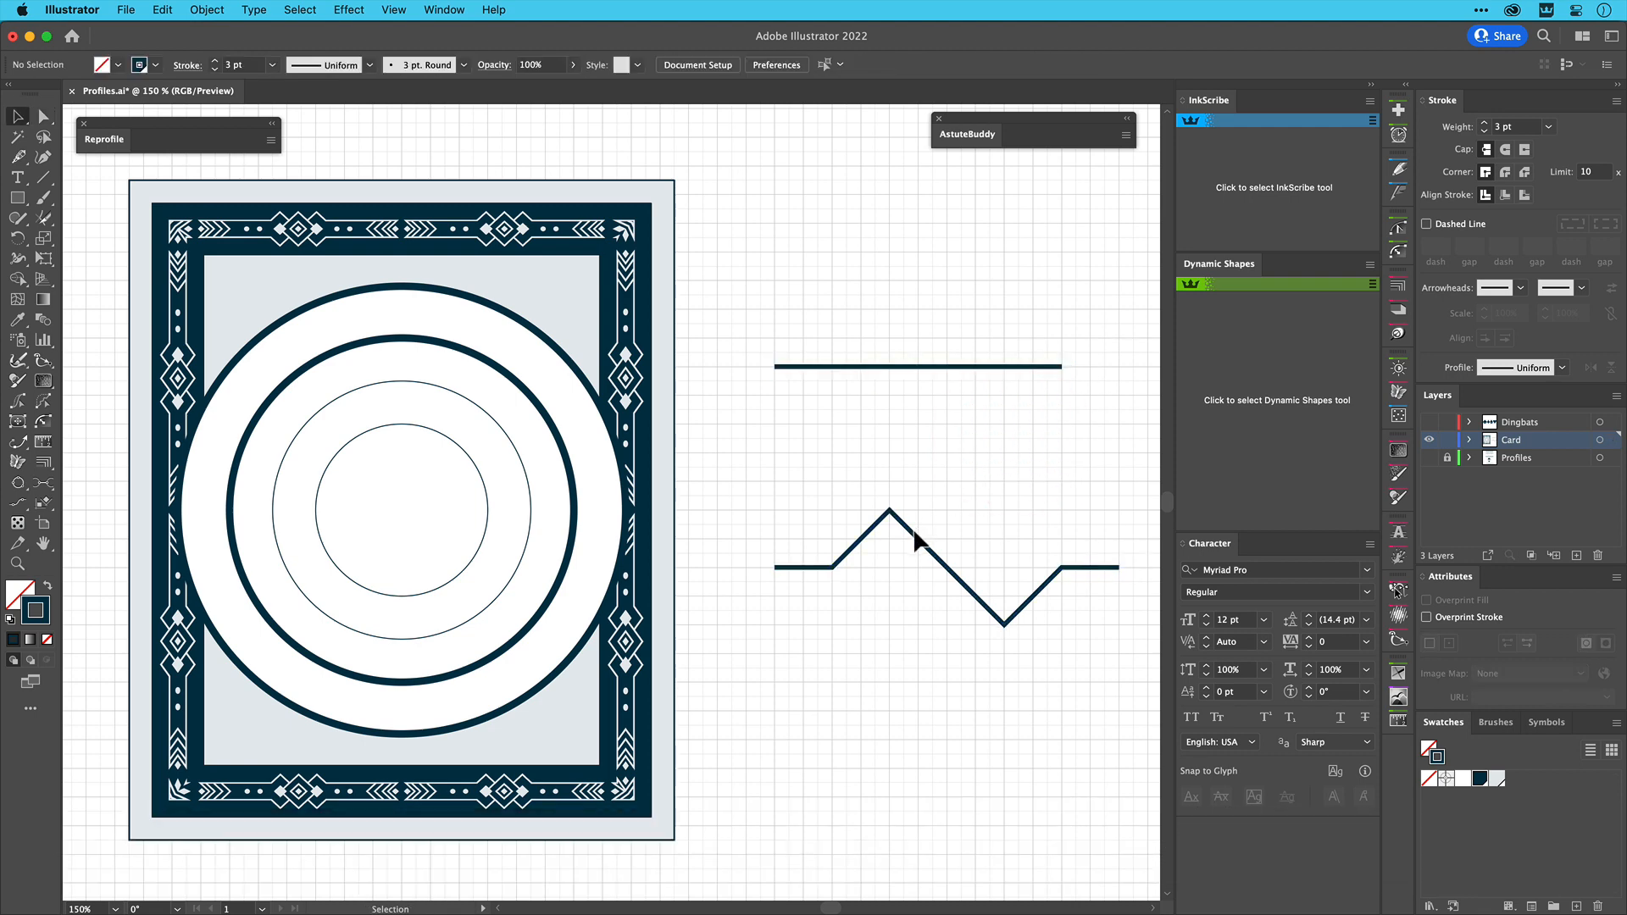
# Save the zigzag path as a new Reprofile profile named Simple in the User category, with height 40 px and repeat 240 px
pyautogui.click(113, 139)
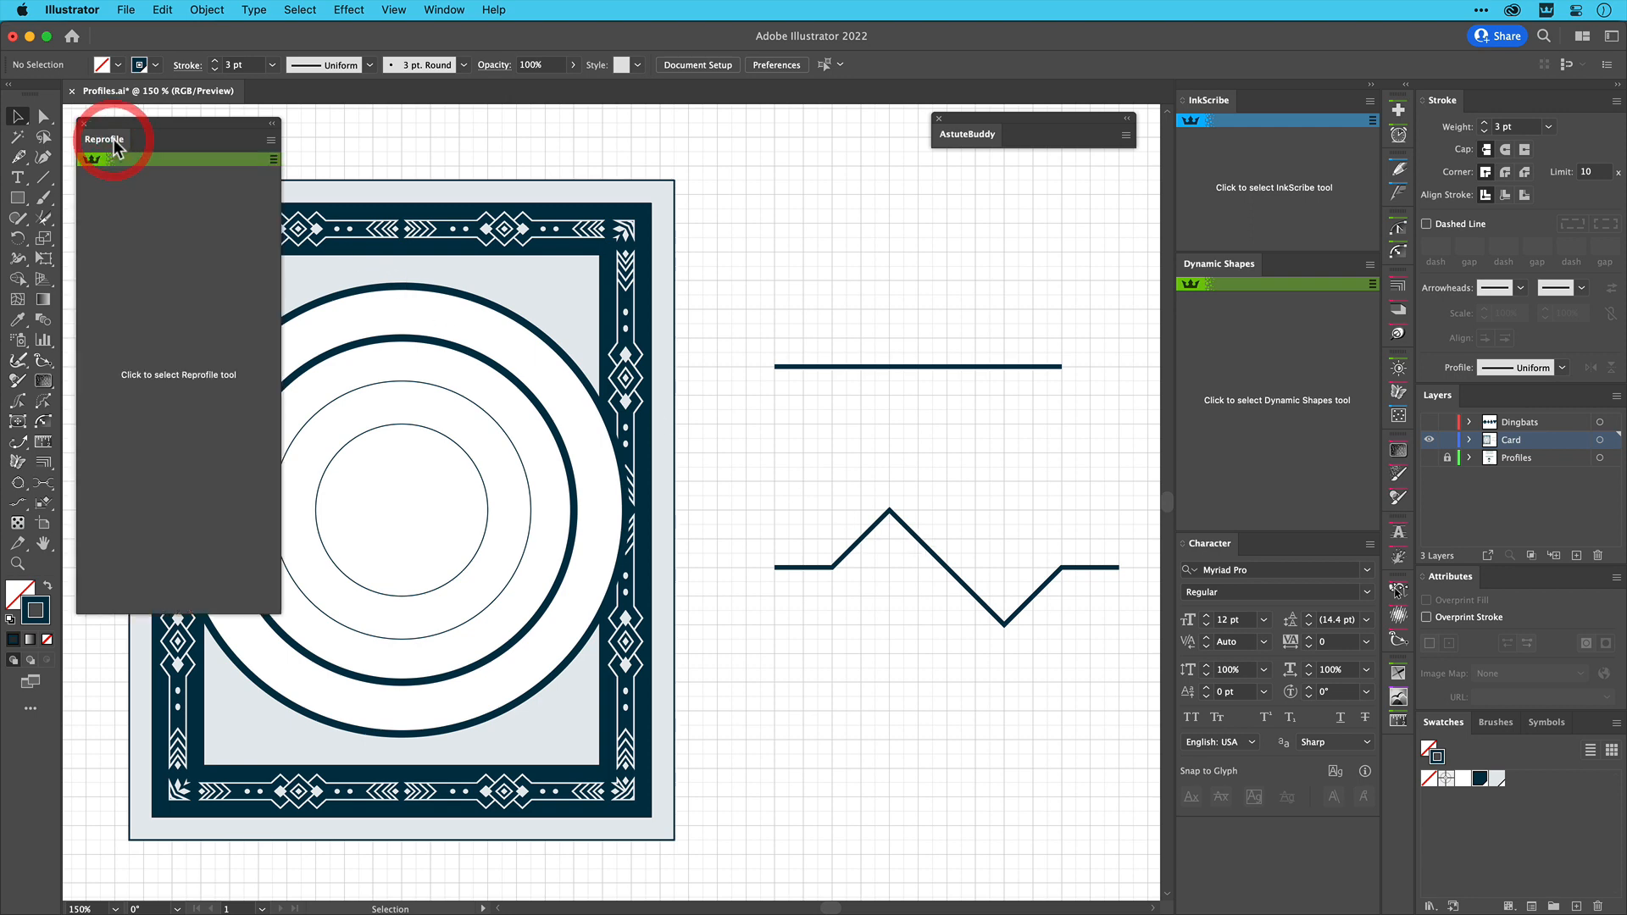
pyautogui.click(796, 568)
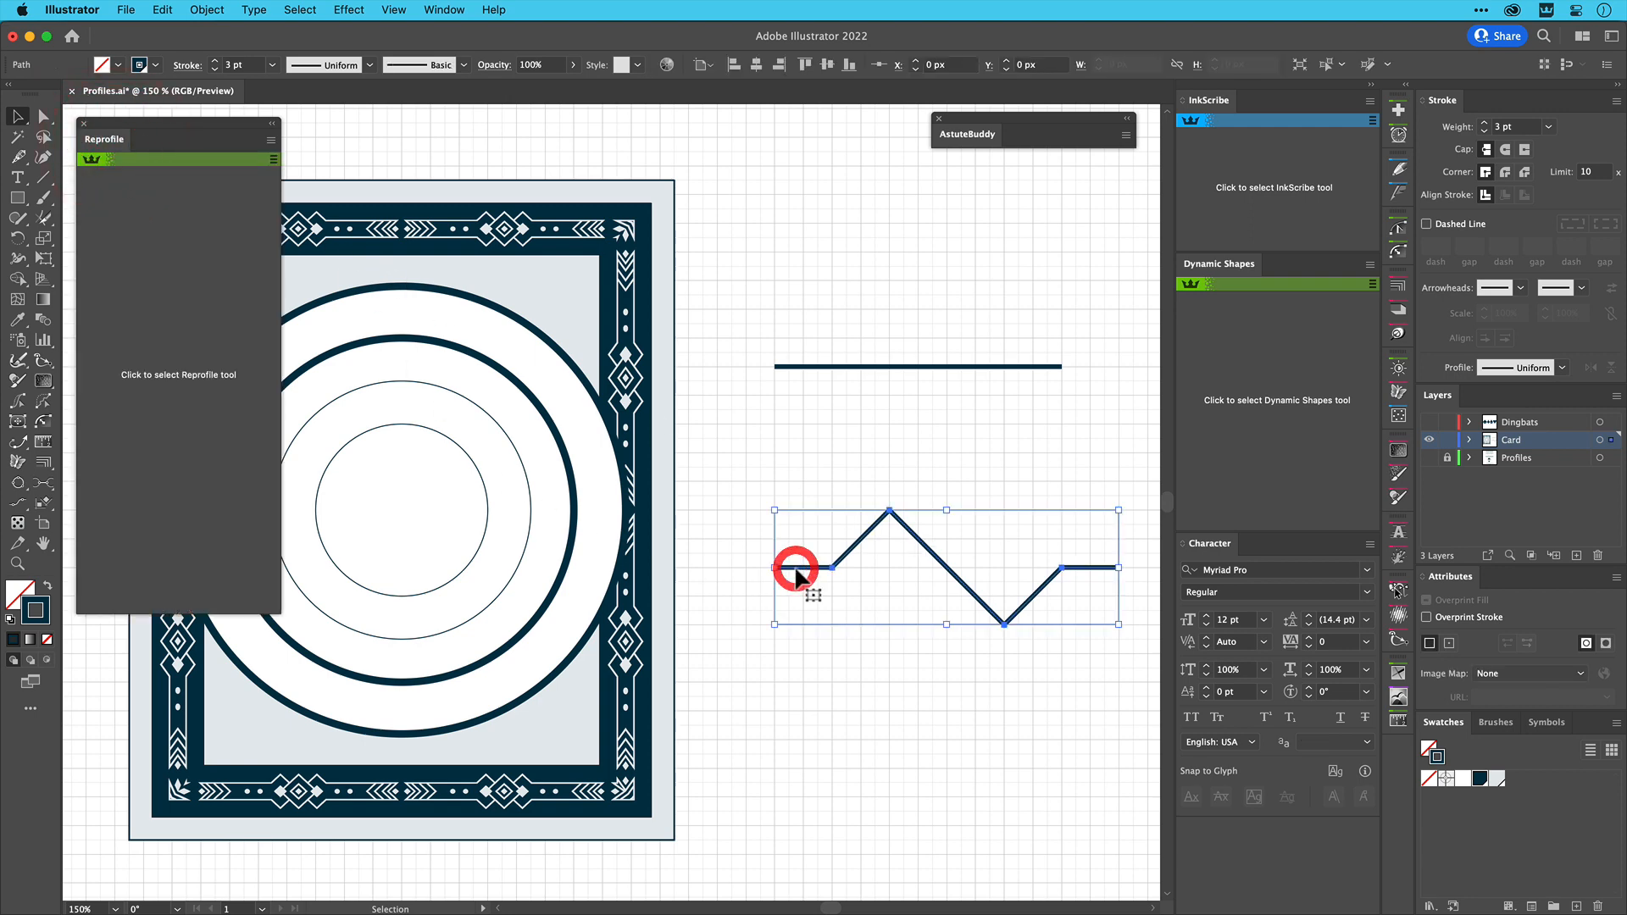
pyautogui.click(164, 420)
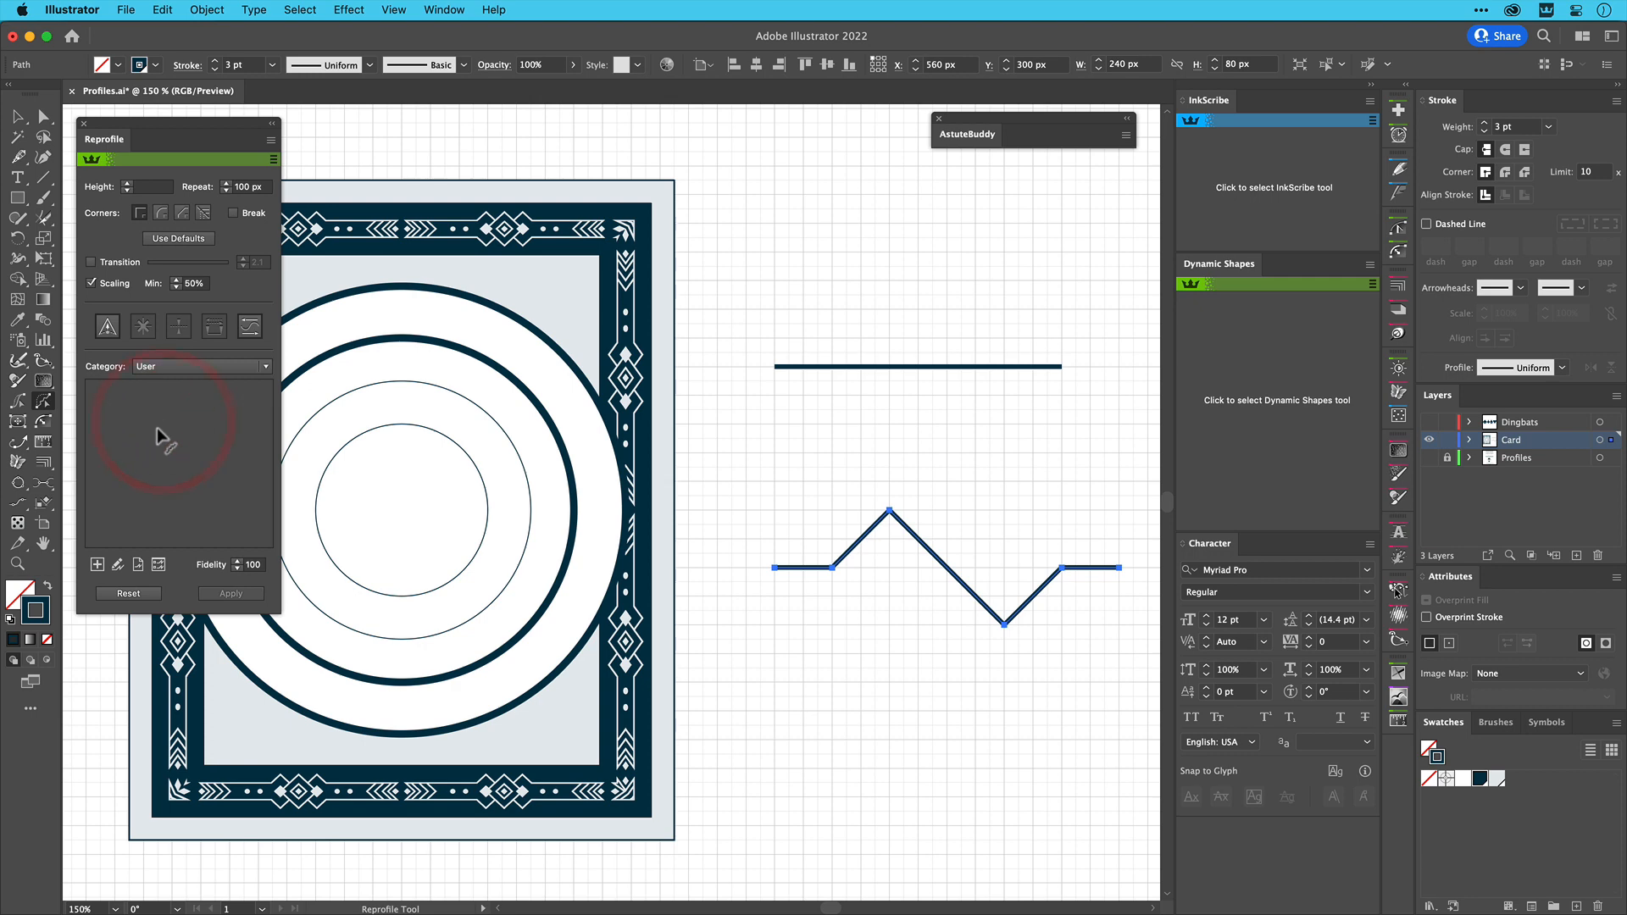
pyautogui.click(97, 564)
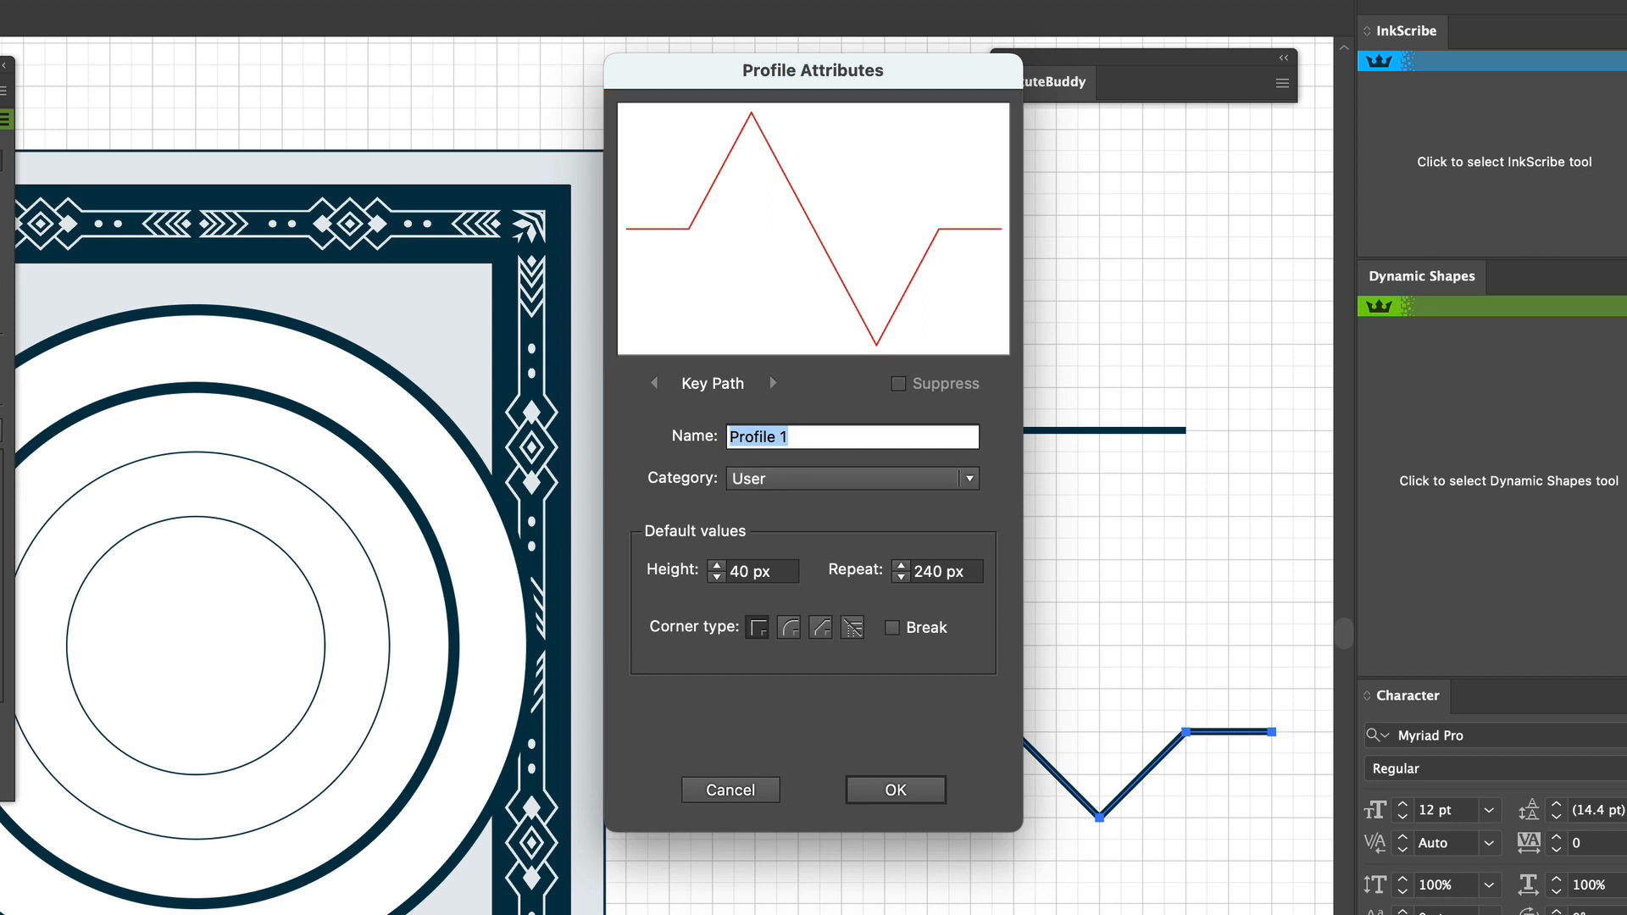
pyautogui.write('Simple')
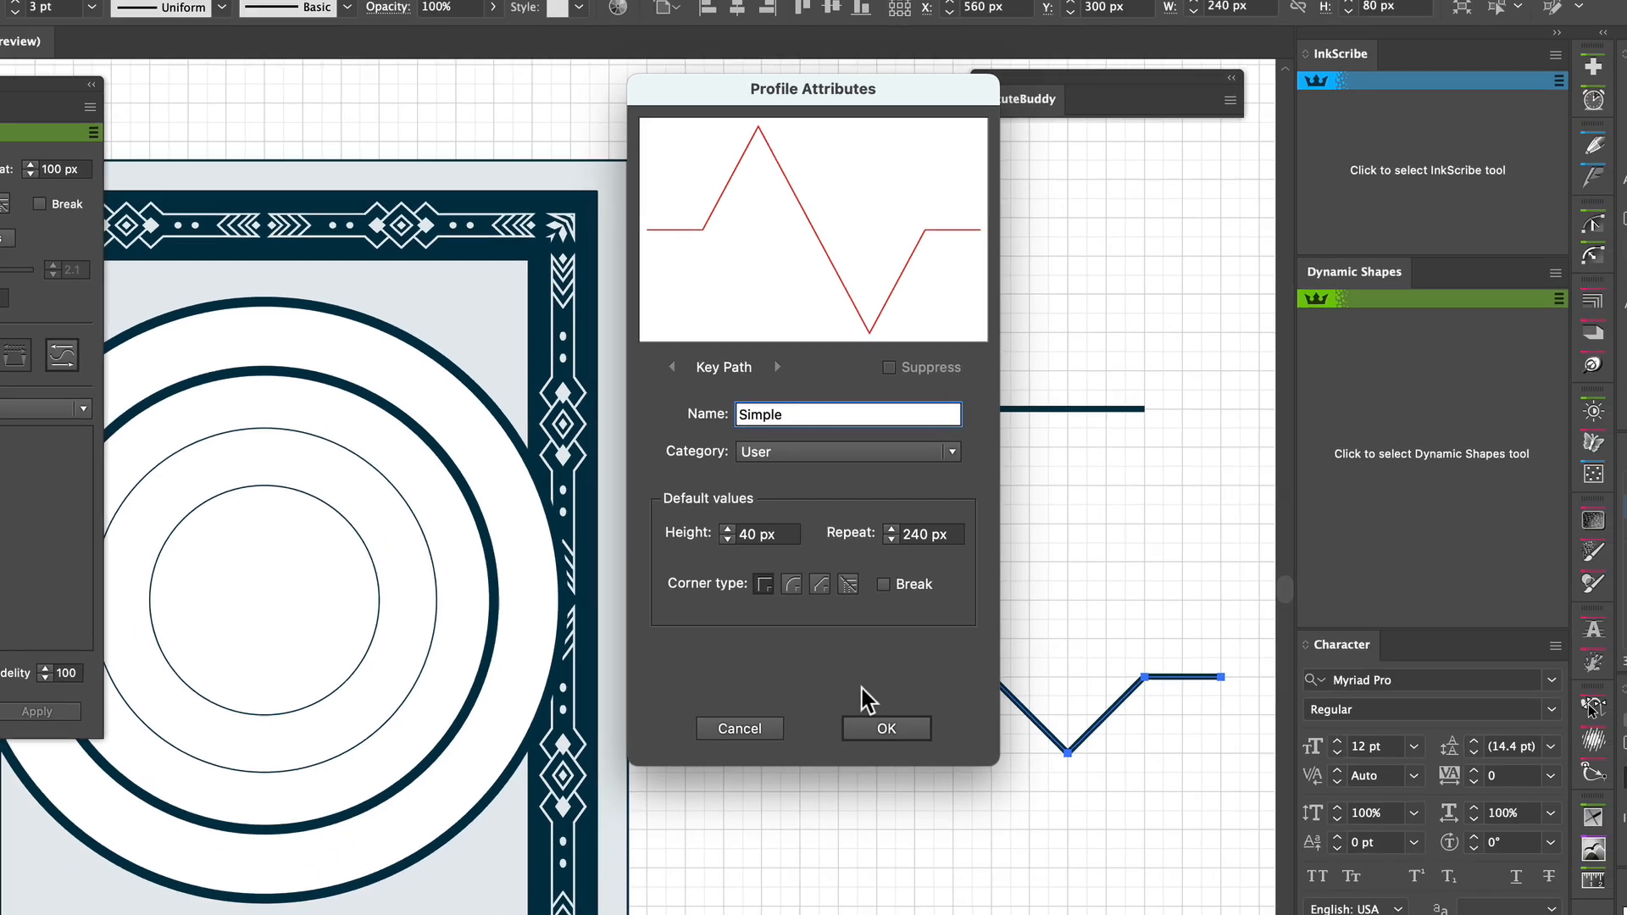
pyautogui.click(888, 790)
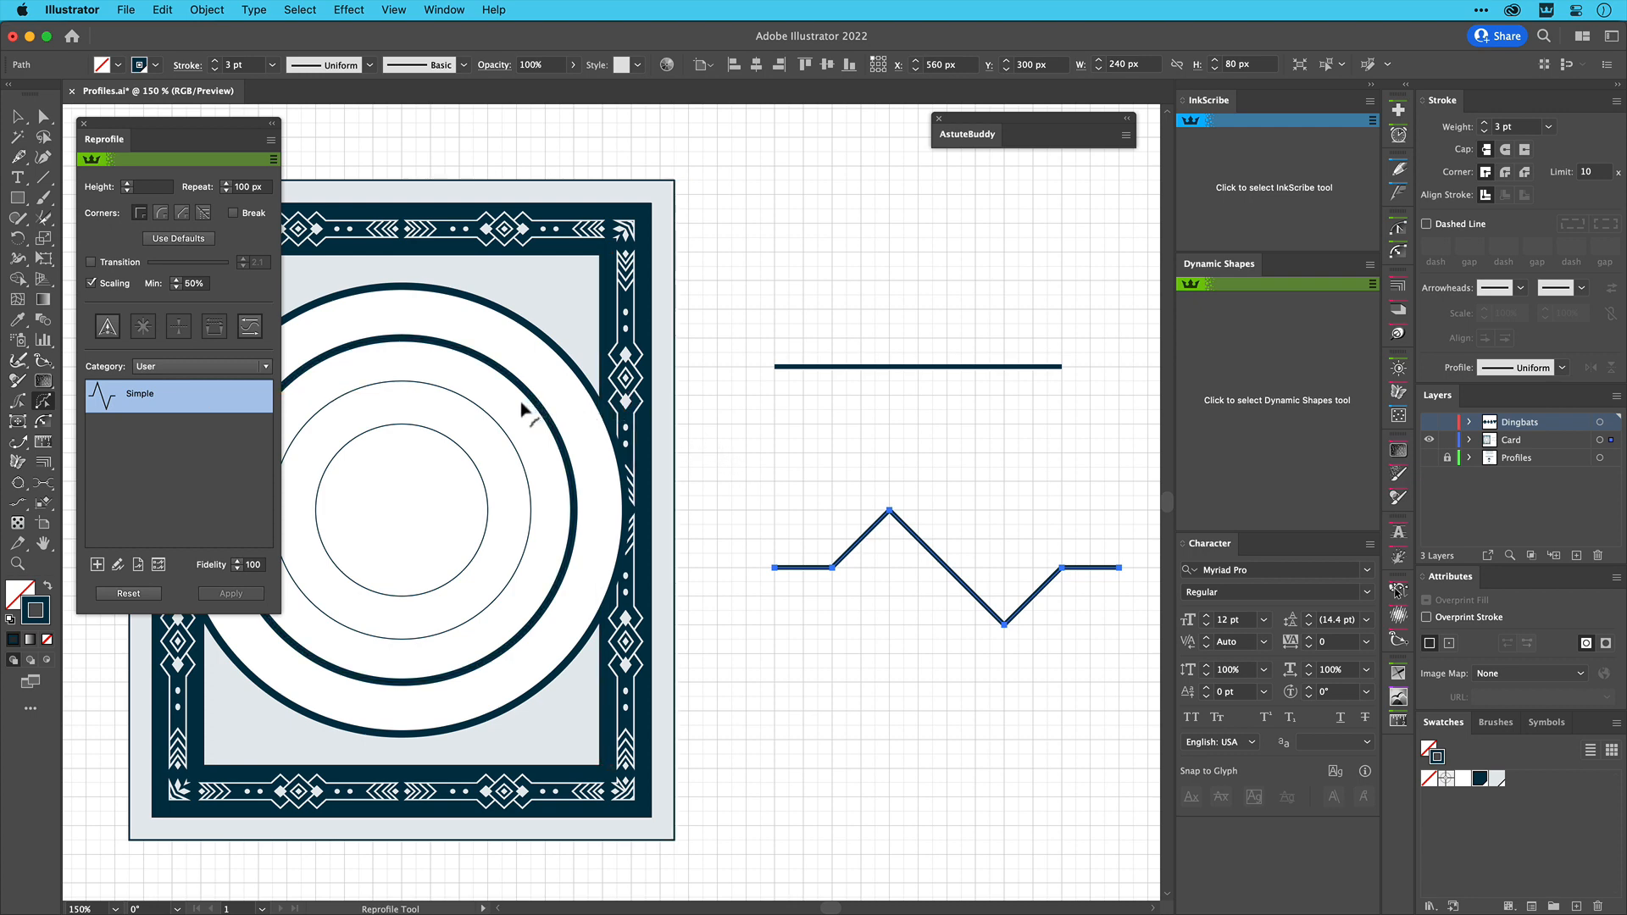
# Try the Simple profile on the card's thick inner circle with a height of about -19 px and a 100 px repeat, and undo it
pyautogui.press('alt')
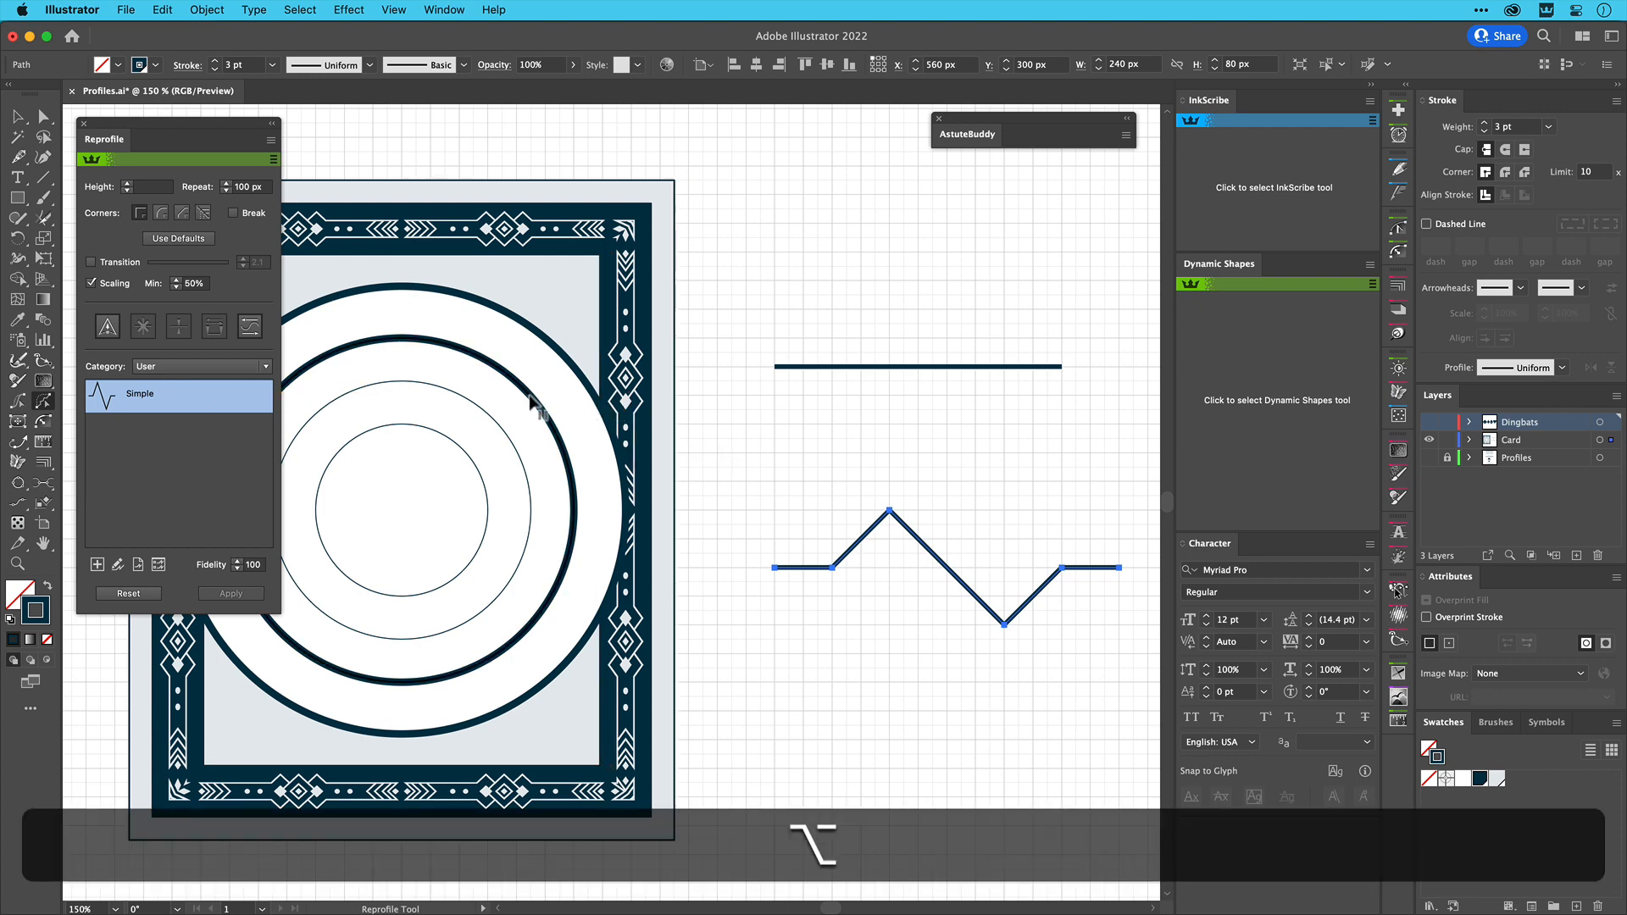
pyautogui.moveTo(532, 405); pyautogui.dragTo(547, 386)
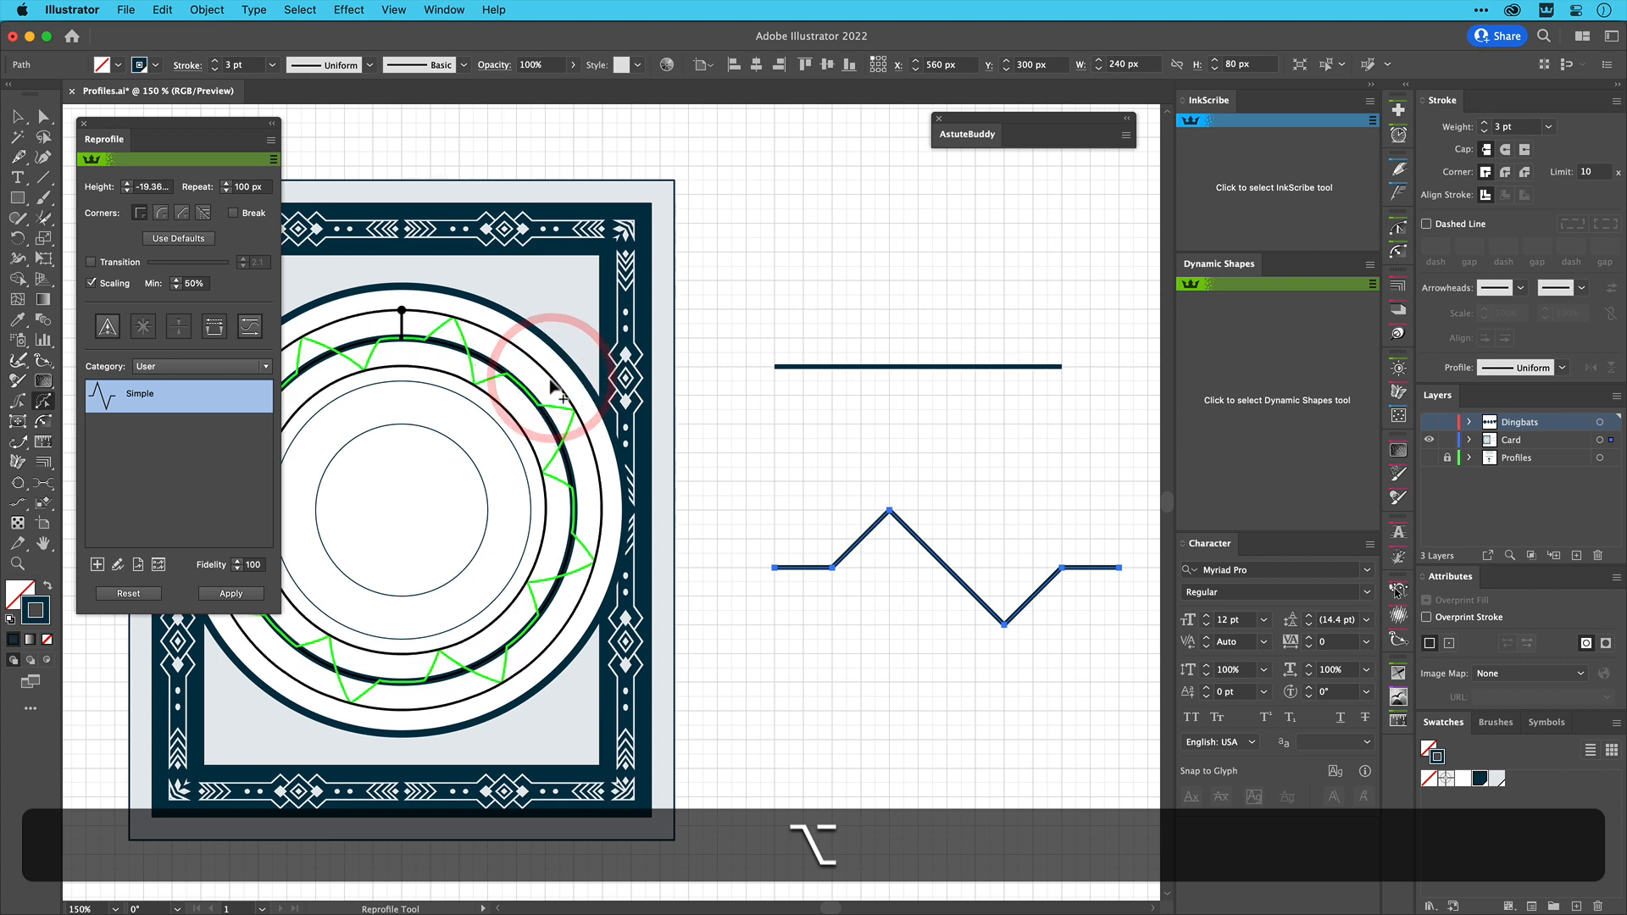
pyautogui.click(256, 591)
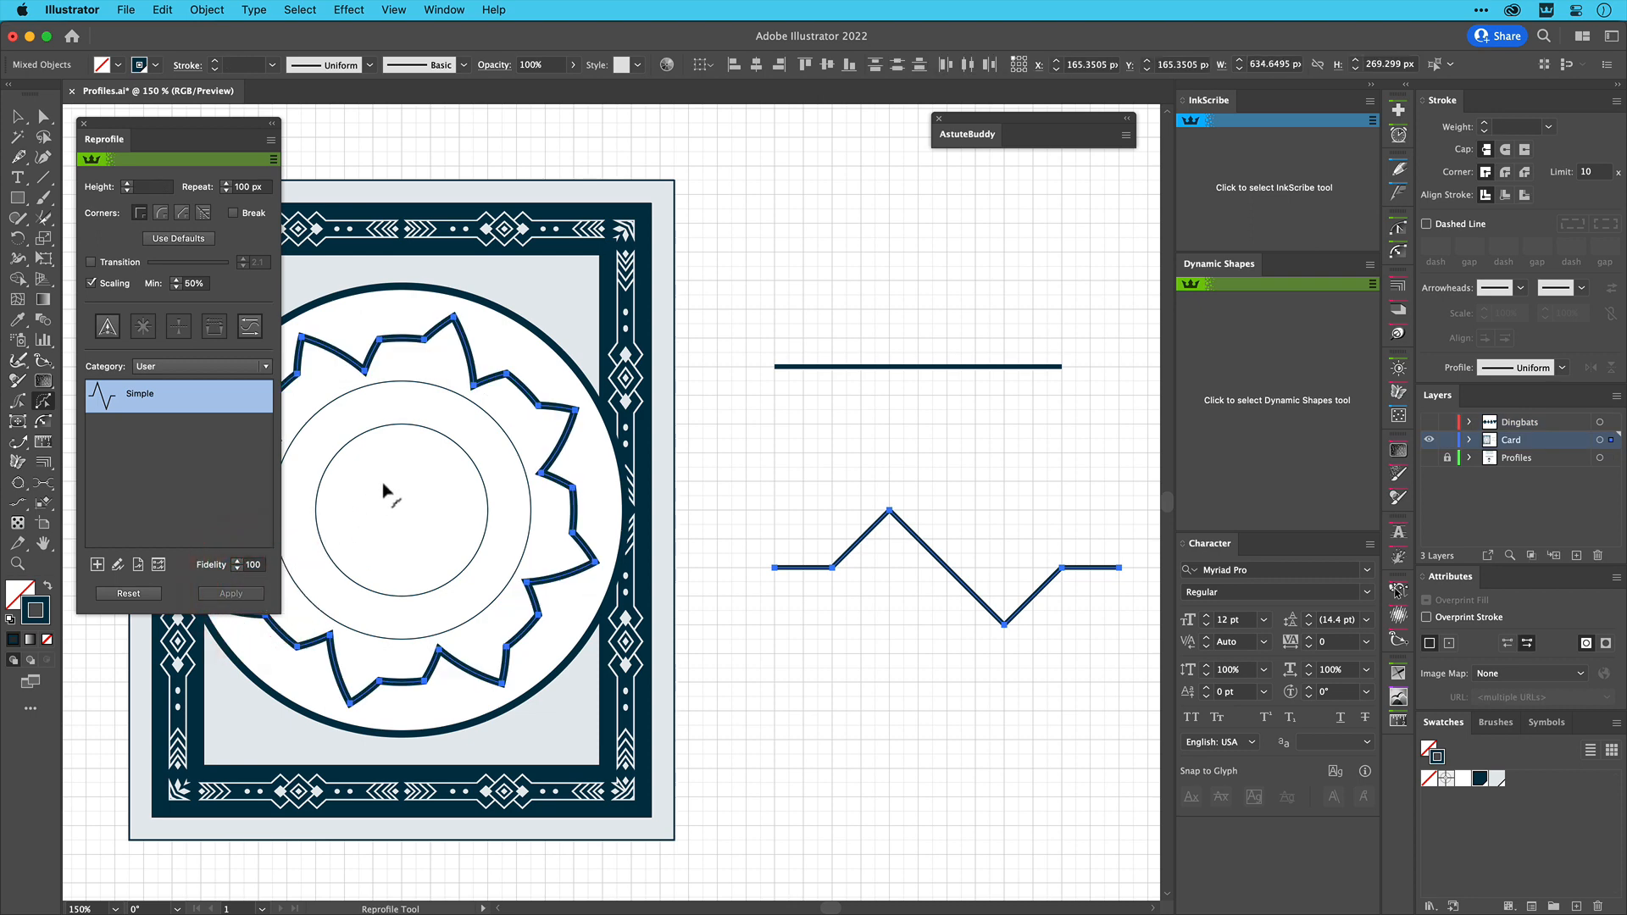
pyautogui.press('v')
pyautogui.click(844, 252)
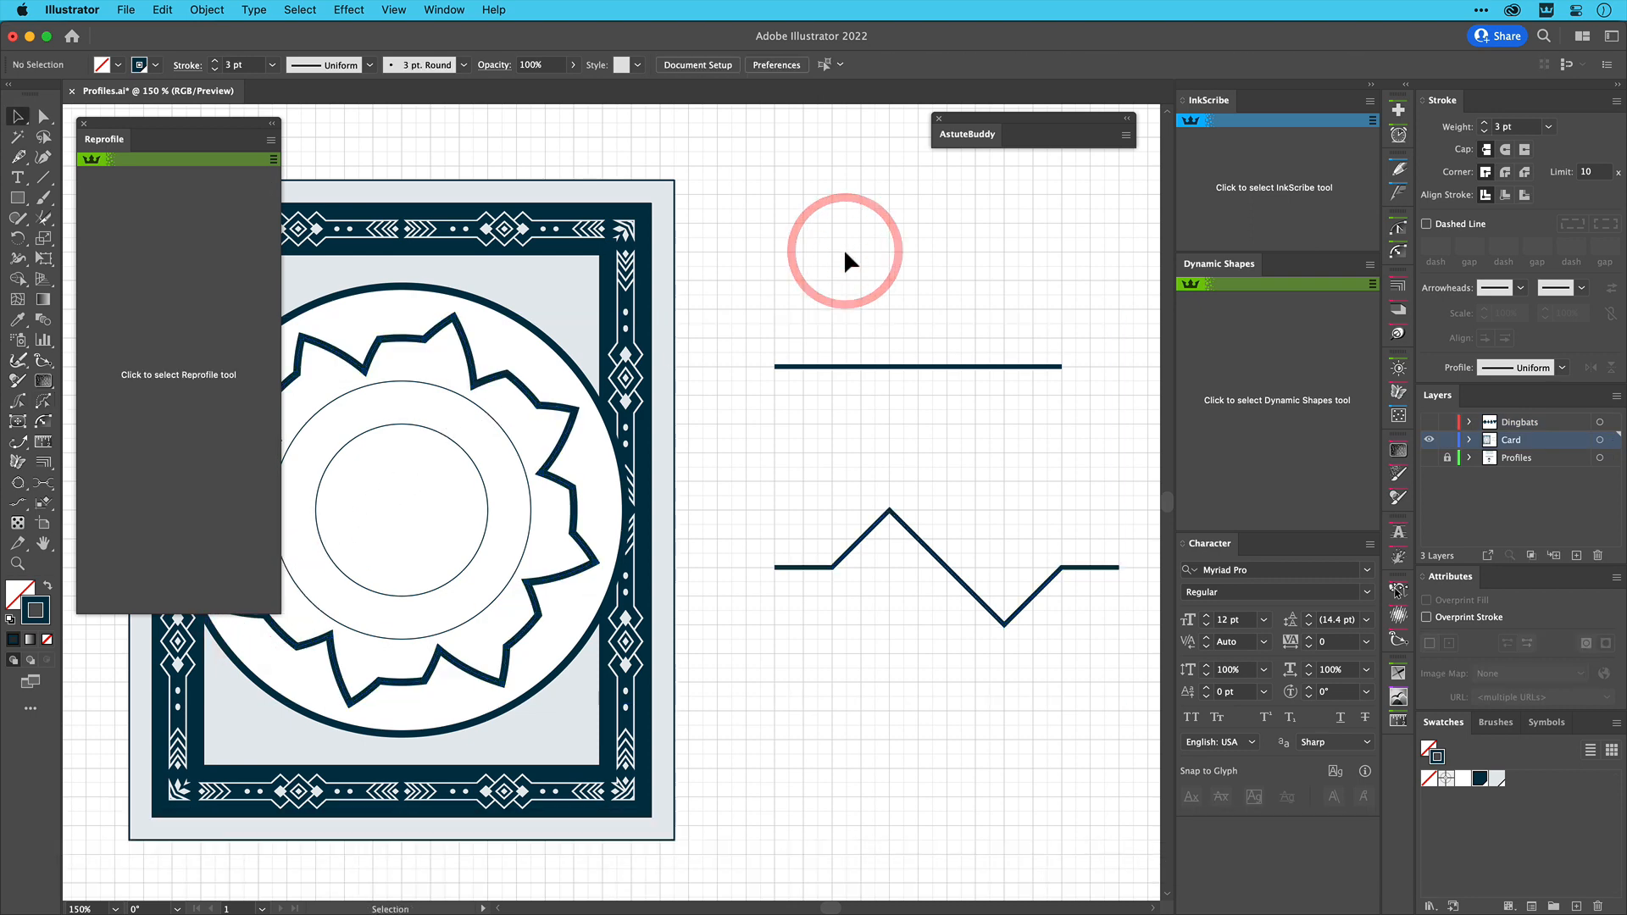
pyautogui.press('super+z')
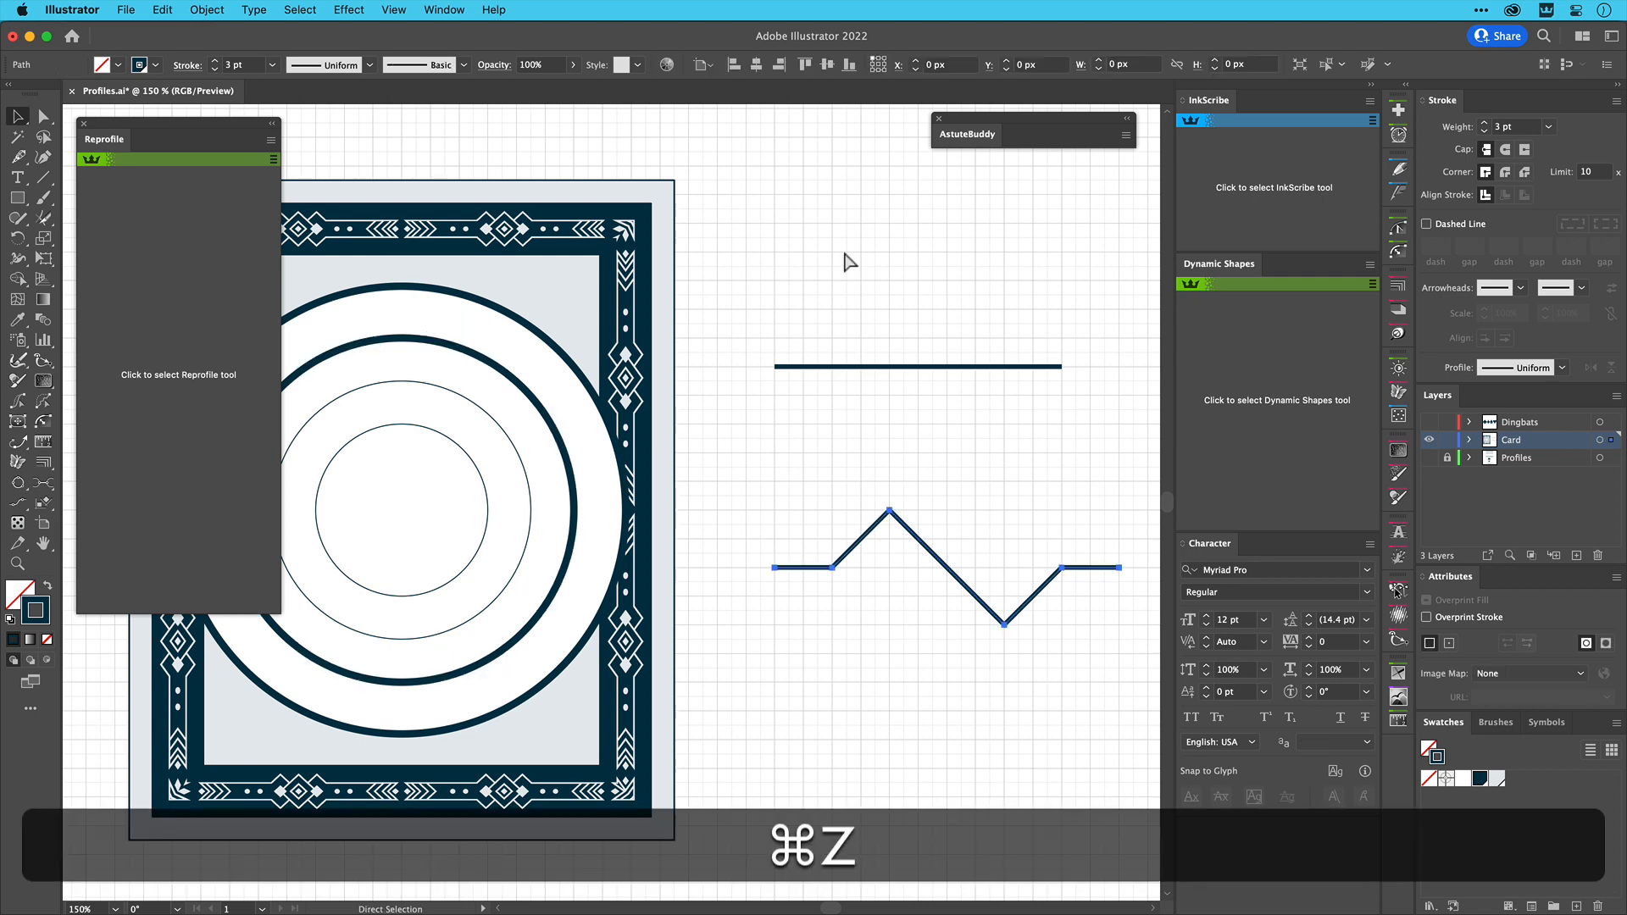
# Delete the zigzag path below the horizontal line
pyautogui.click(838, 452)
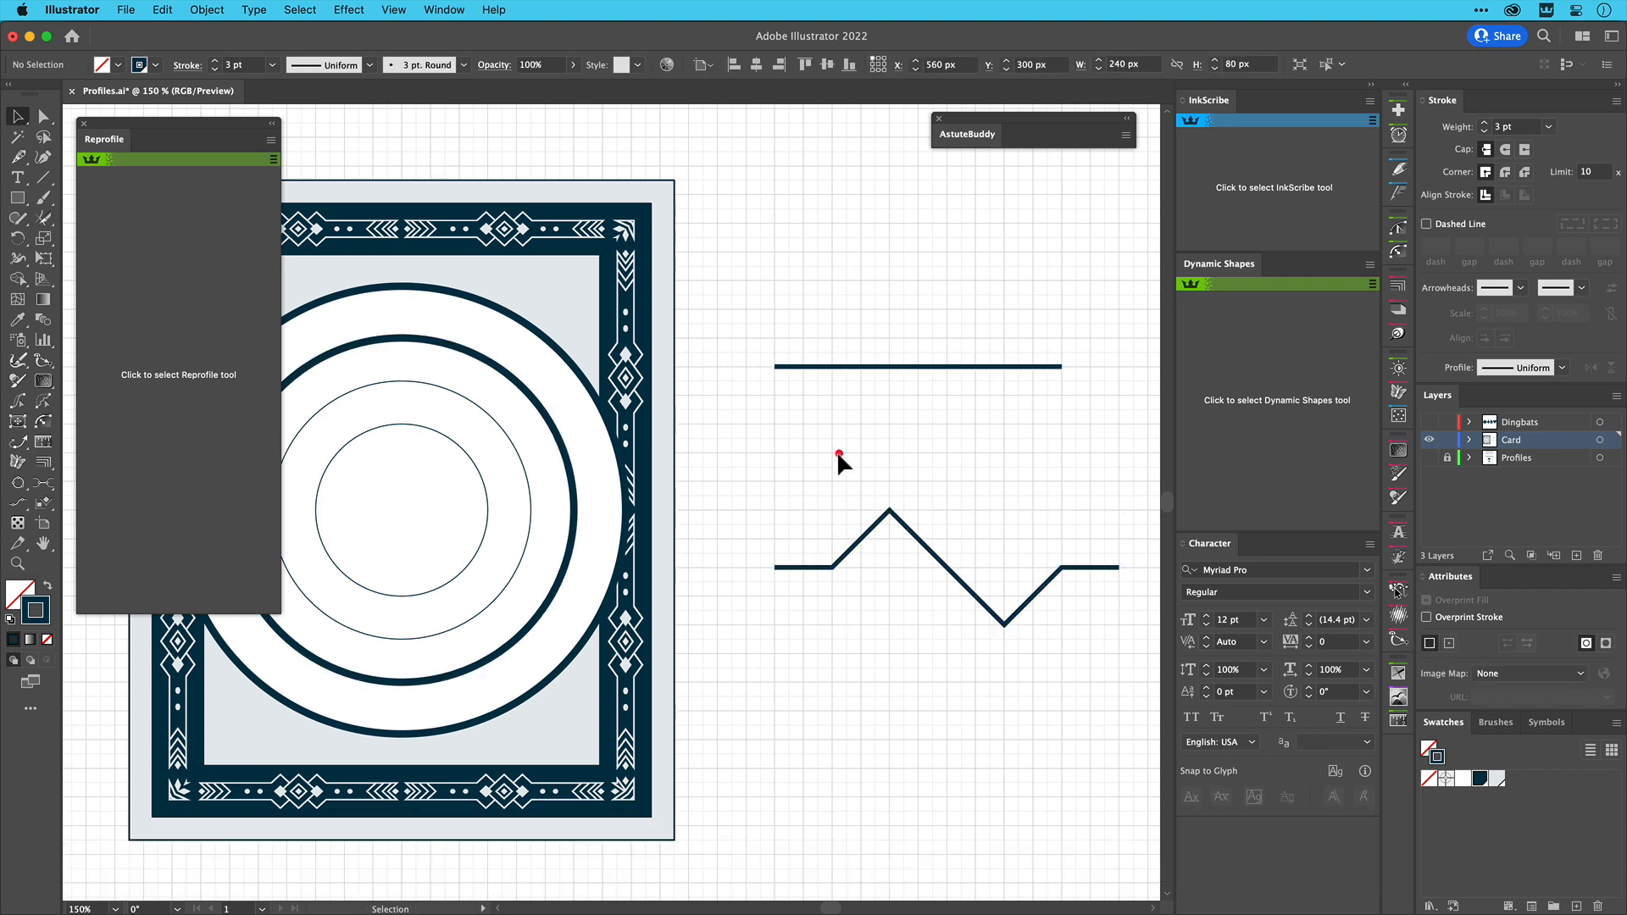
pyautogui.click(907, 548)
pyautogui.press('BackSpace')
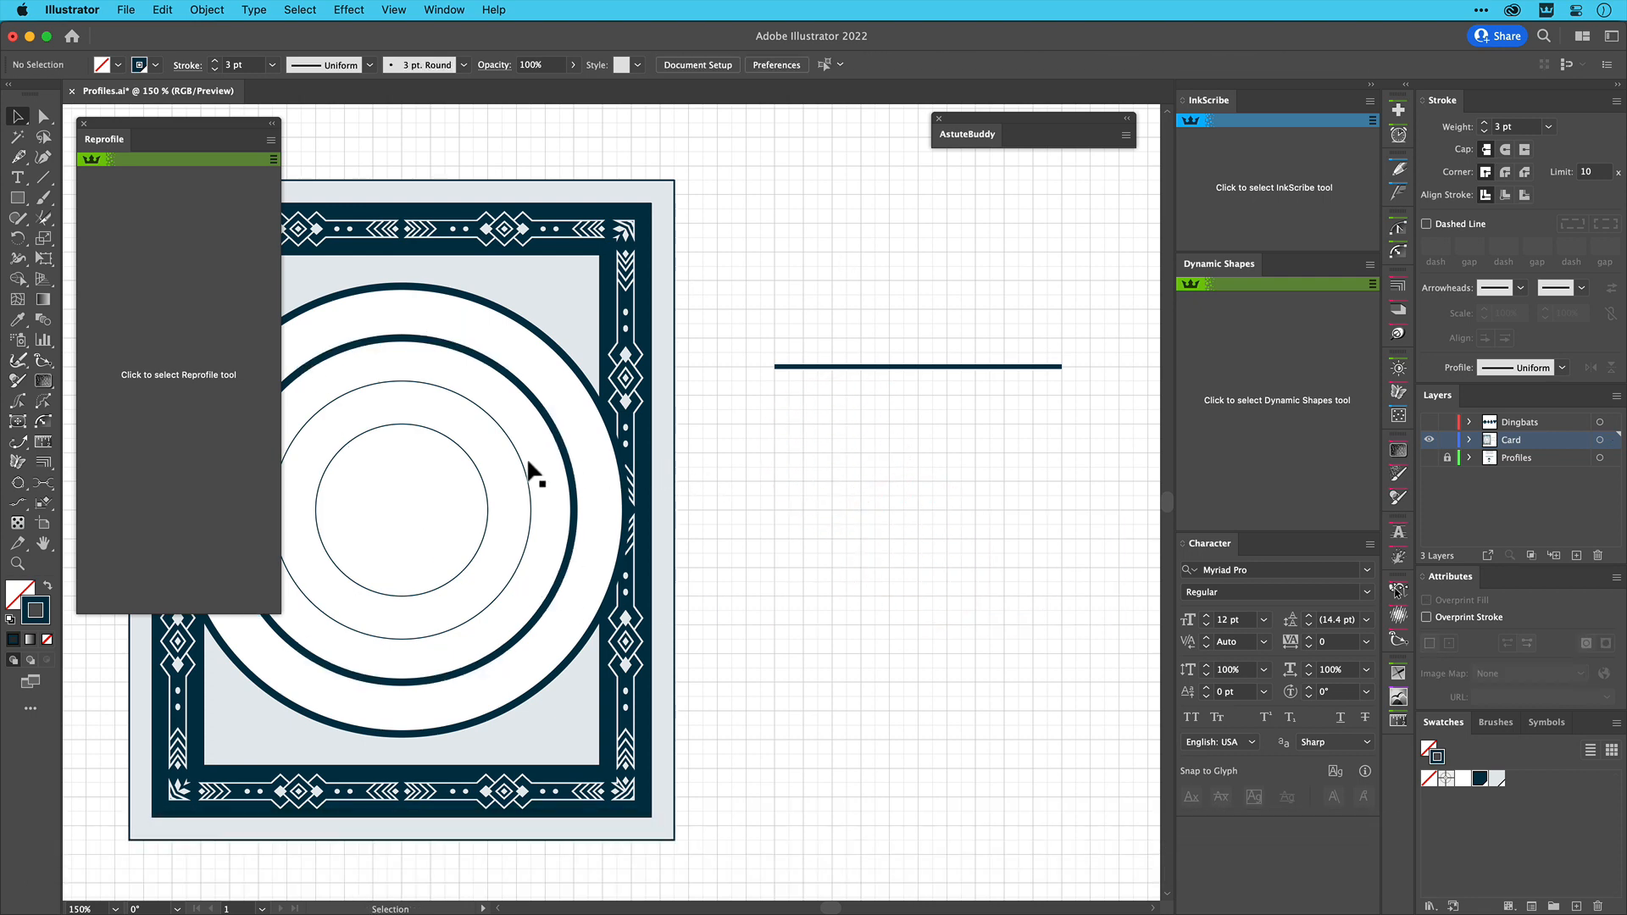
# Duplicate the horizontal line straight up and straight down, one copy about 20 px above and one about 20 px below it
pyautogui.click(847, 368)
pyautogui.moveTo(847, 367); pyautogui.dragTo(843, 383)
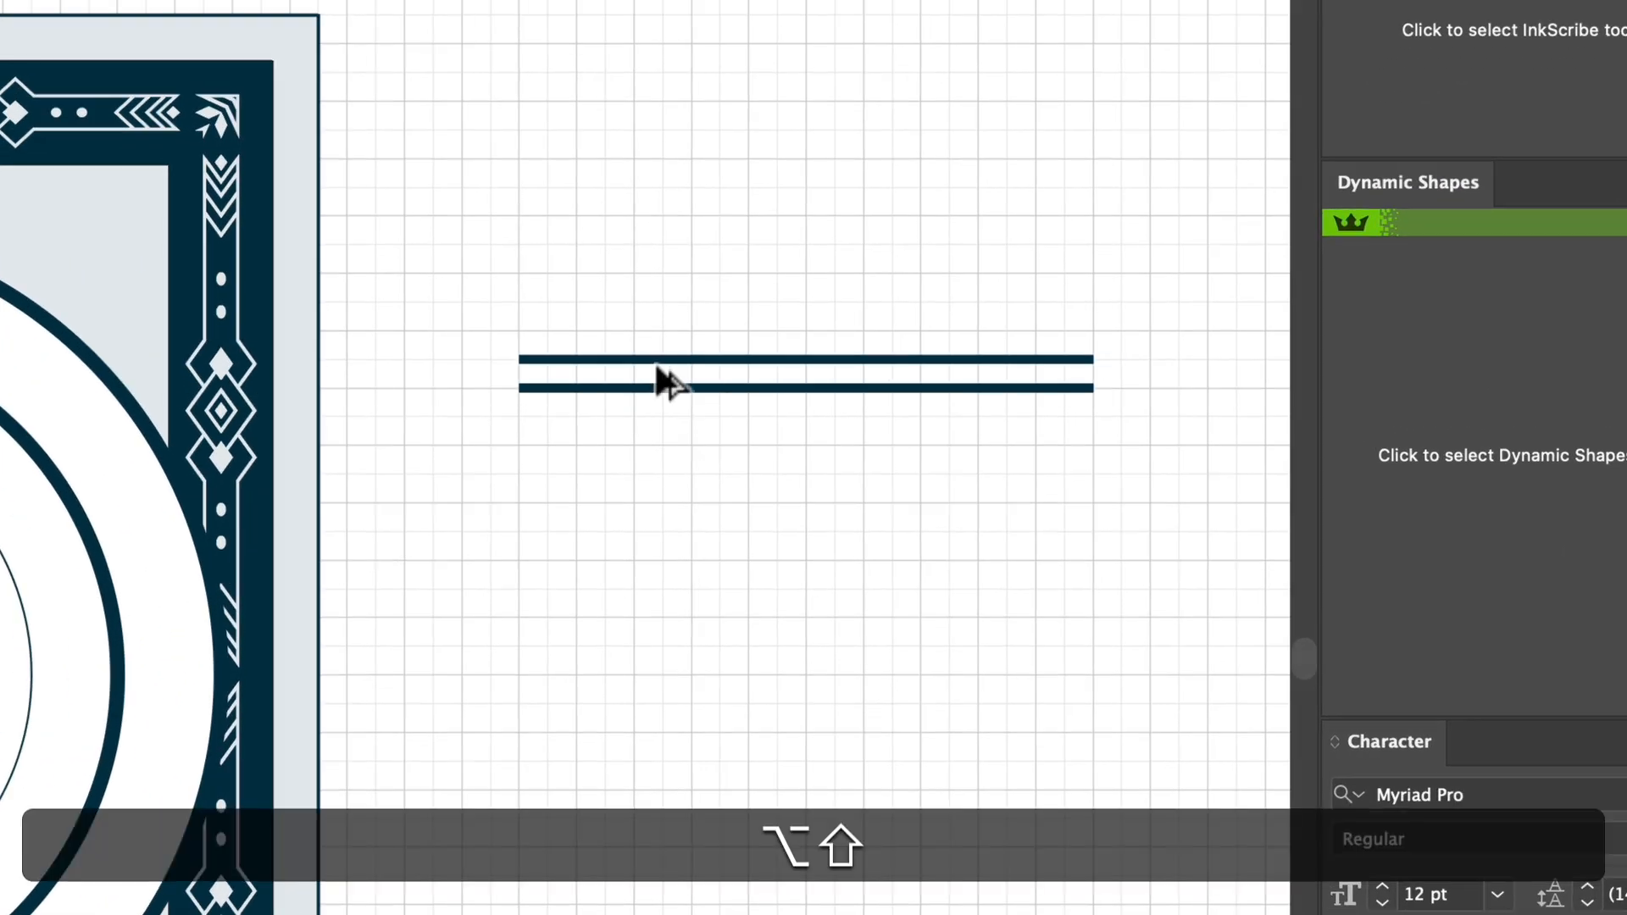
pyautogui.moveTo(654, 365); pyautogui.dragTo(654, 444)
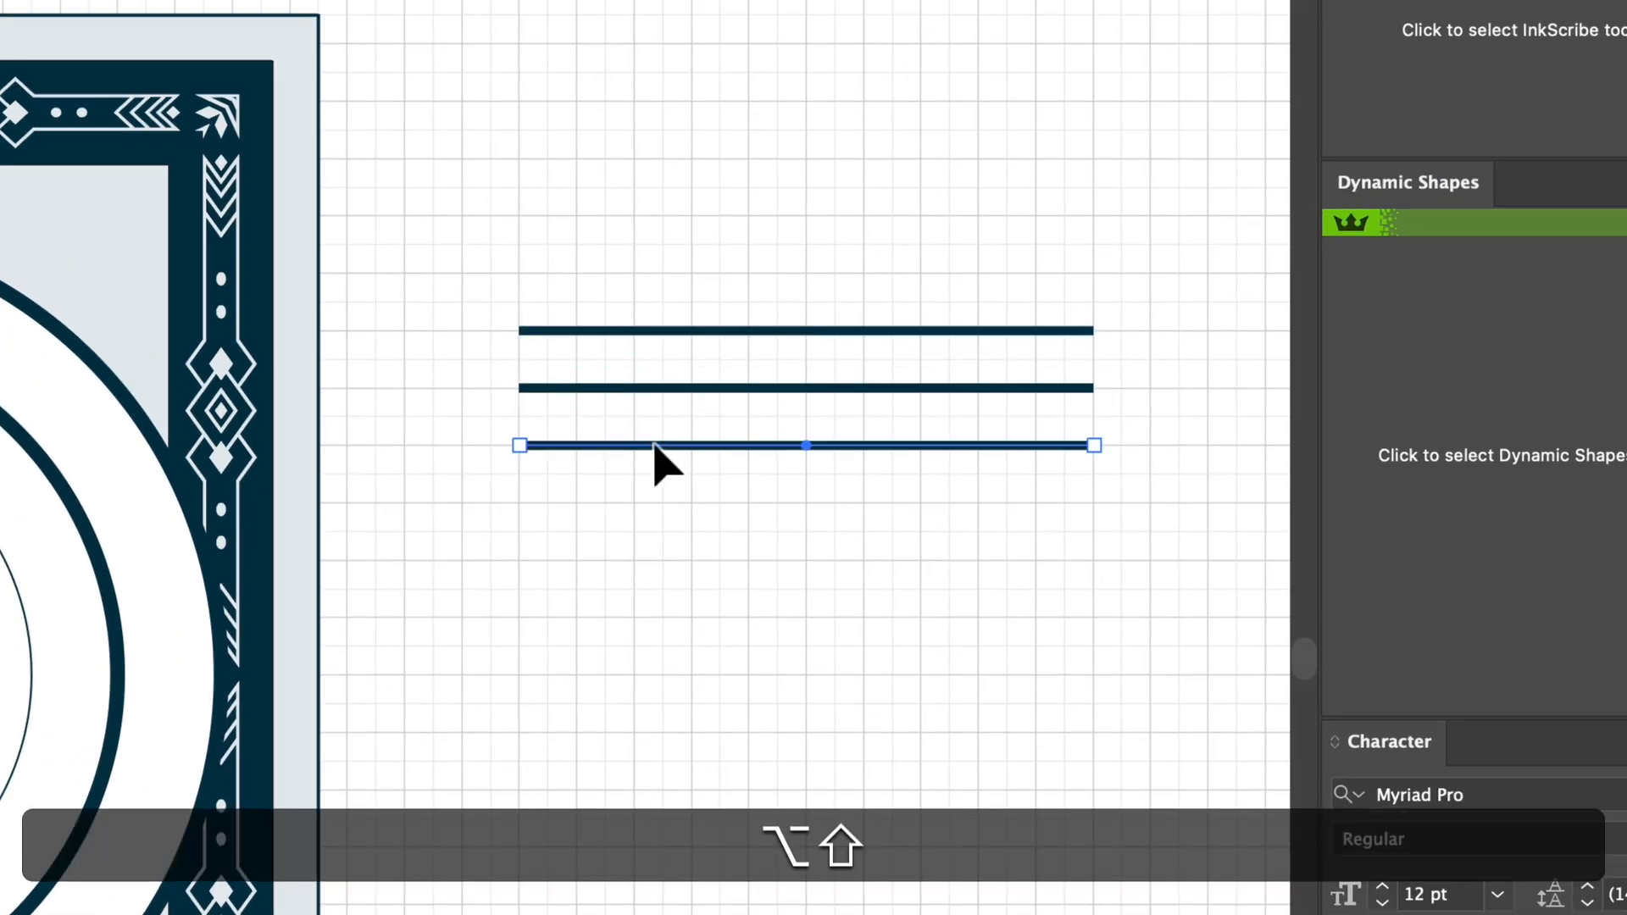
# Add three anchor points to the lowest line and pull the middle one down, forming a V about 40 px wide and 20 px deep
pyautogui.press('i')
pyautogui.keyDown('alt'); pyautogui.click(632, 445); pyautogui.keyUp('alt')
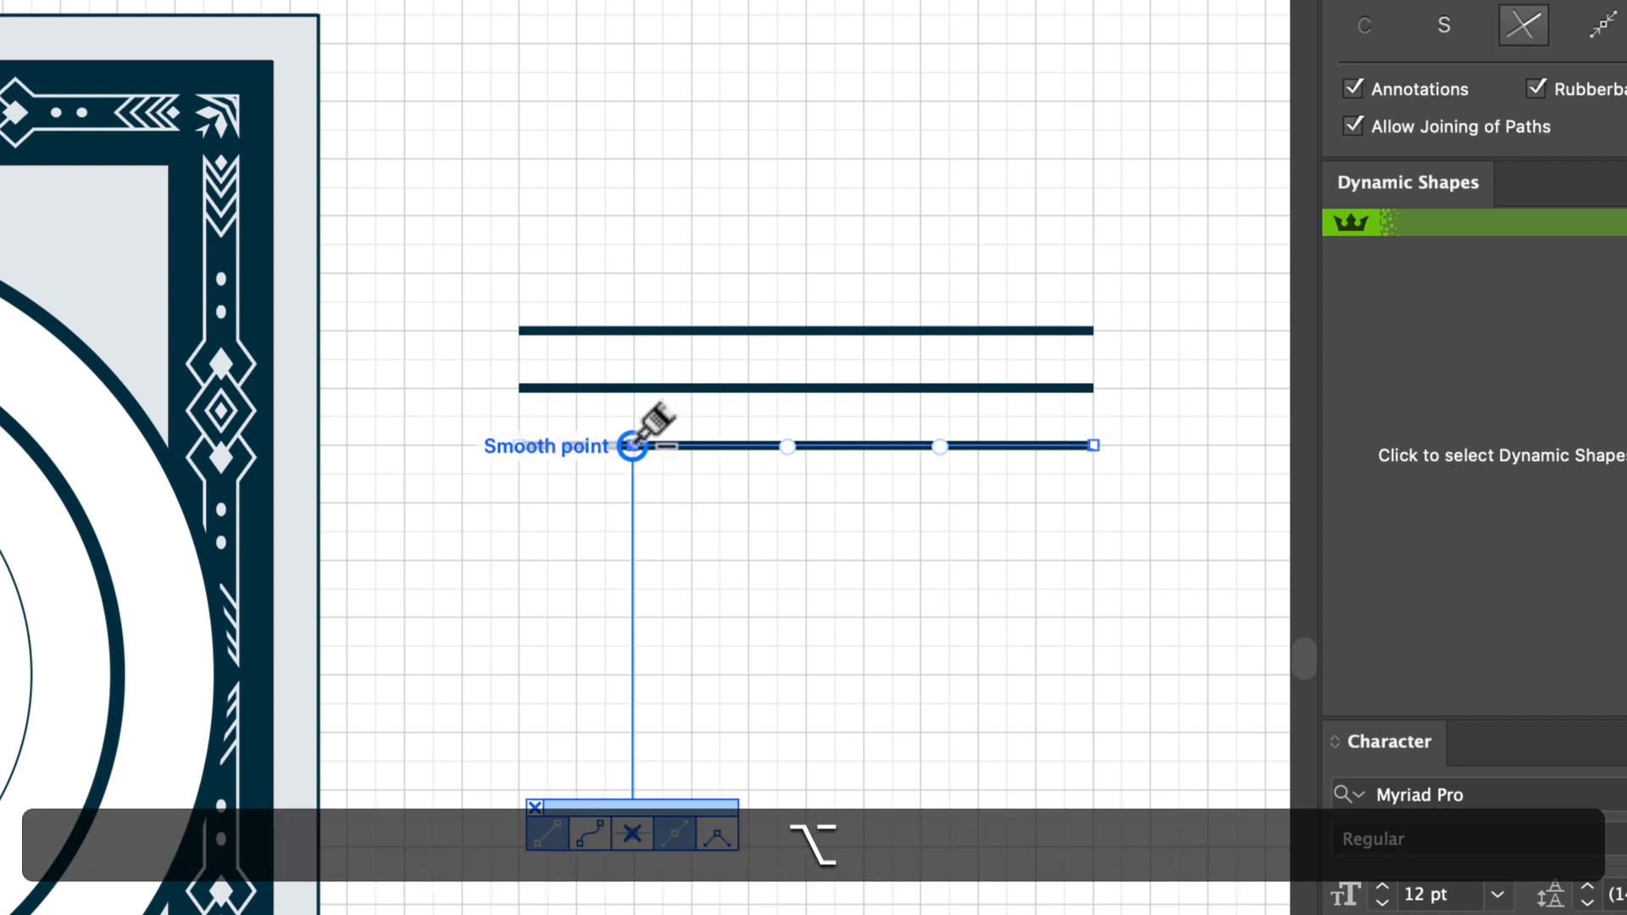
pyautogui.keyDown('alt'); pyautogui.click(746, 445); pyautogui.keyUp('alt')
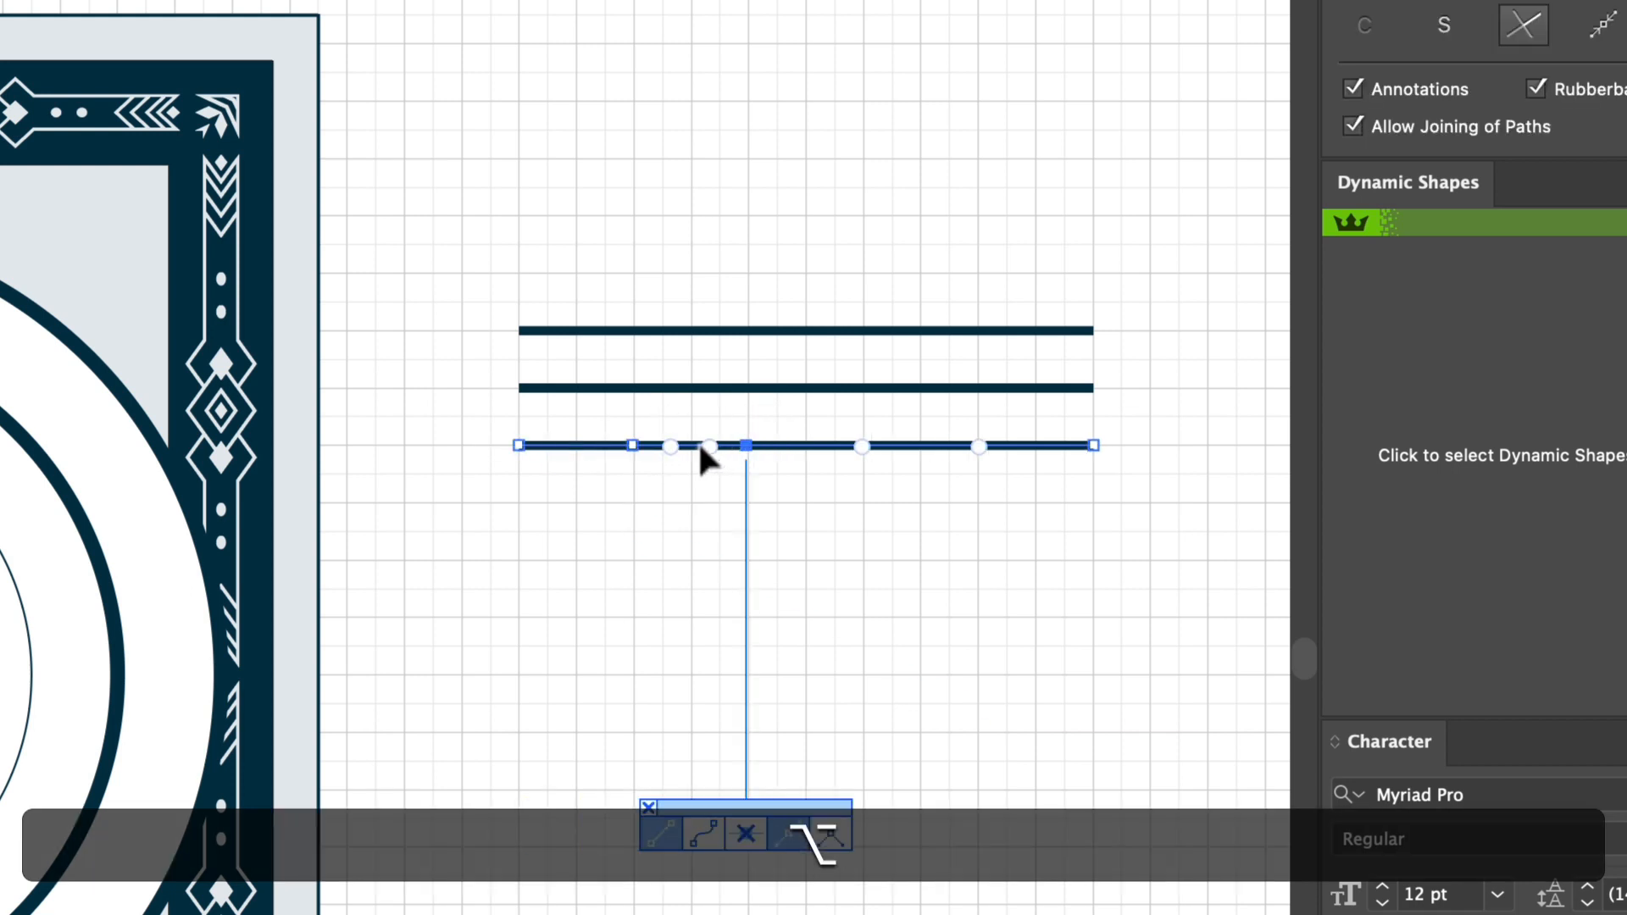
pyautogui.keyDown('alt'); pyautogui.click(693, 444); pyautogui.keyUp('alt')
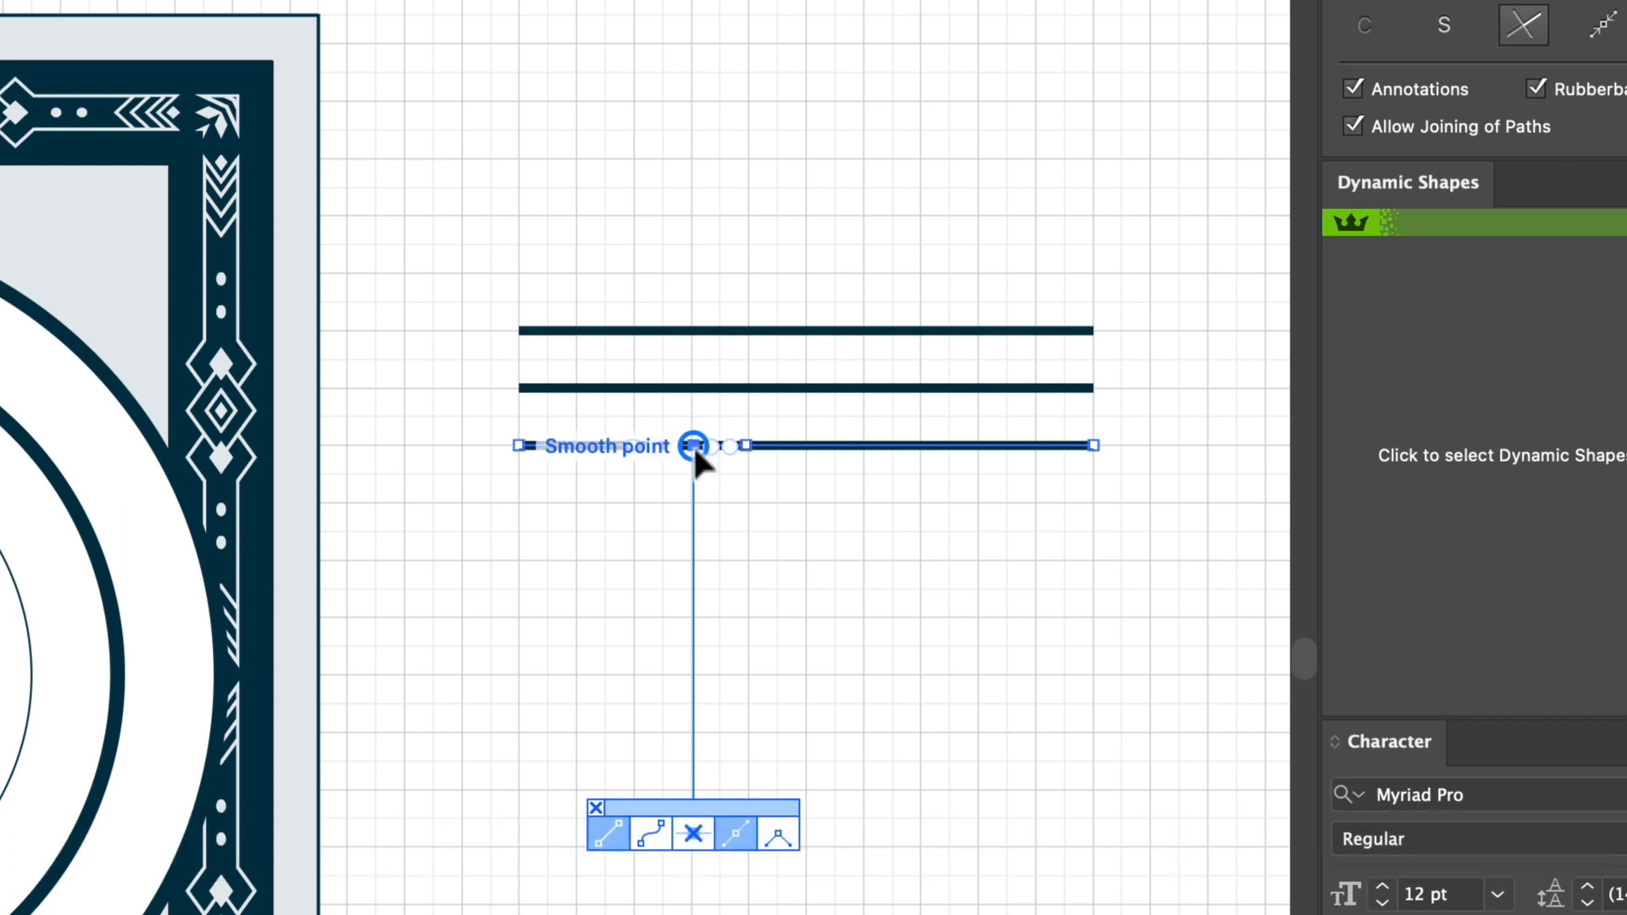
pyautogui.moveTo(693, 444); pyautogui.dragTo(689, 506)
# Form a peak about 40 px wide and 20 px high in the uppermost line, about 20 px from its right end, using three added anchor points
pyautogui.keyDown('super'); pyautogui.click(883, 331); pyautogui.keyUp('super')
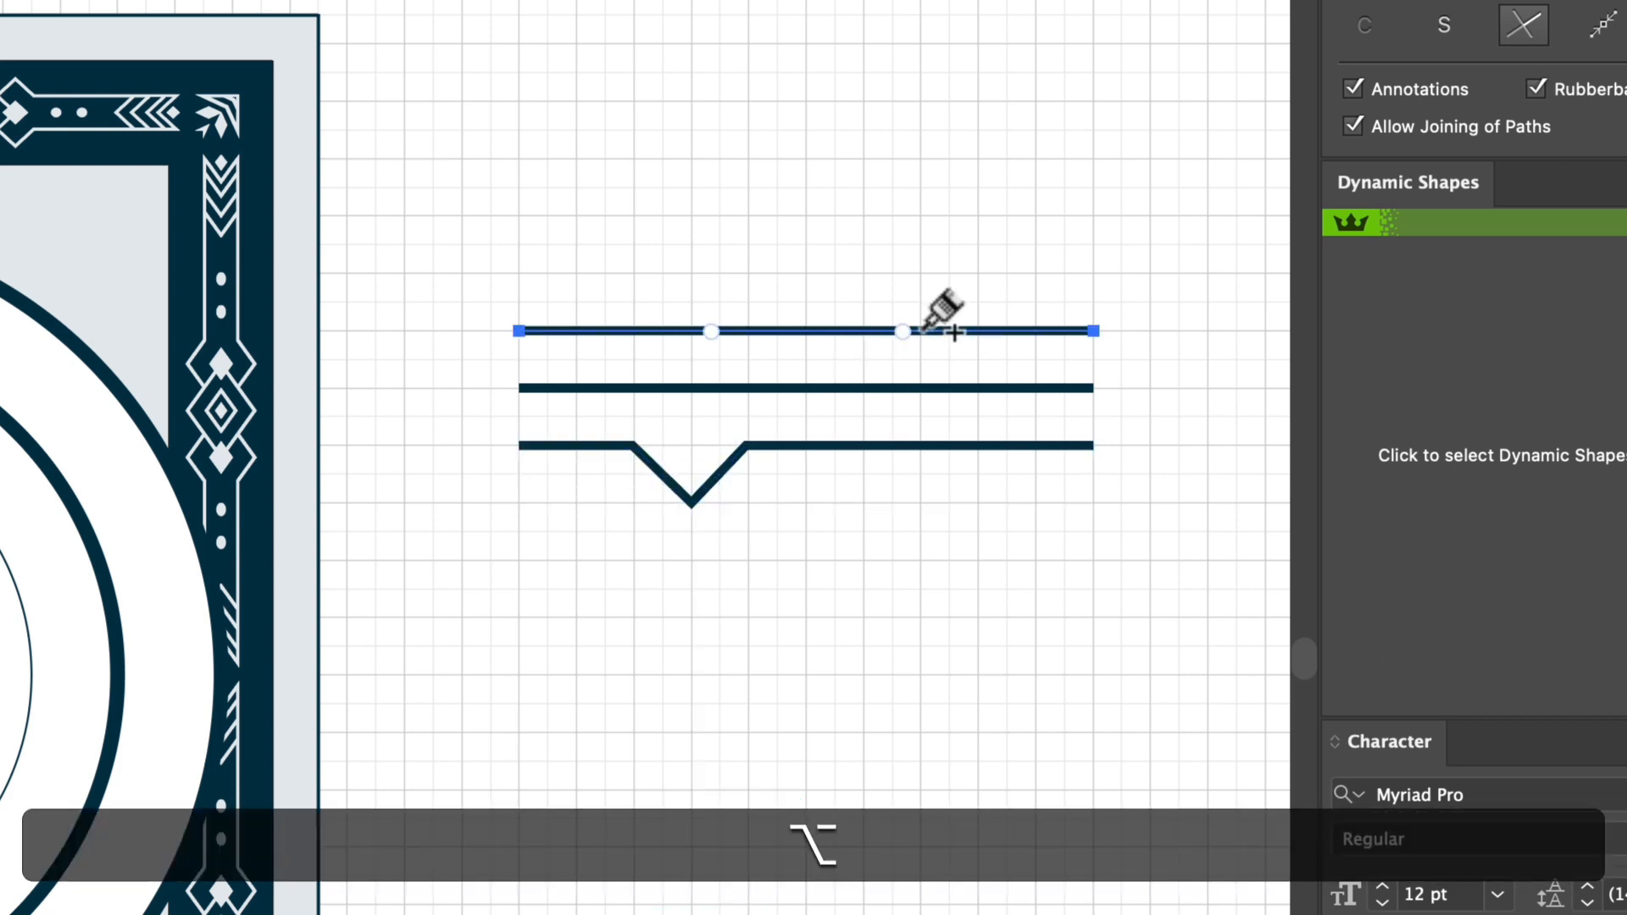
pyautogui.keyDown('alt'); pyautogui.click(920, 331); pyautogui.keyUp('alt')
pyautogui.keyDown('alt'); pyautogui.click(1059, 330); pyautogui.keyUp('alt')
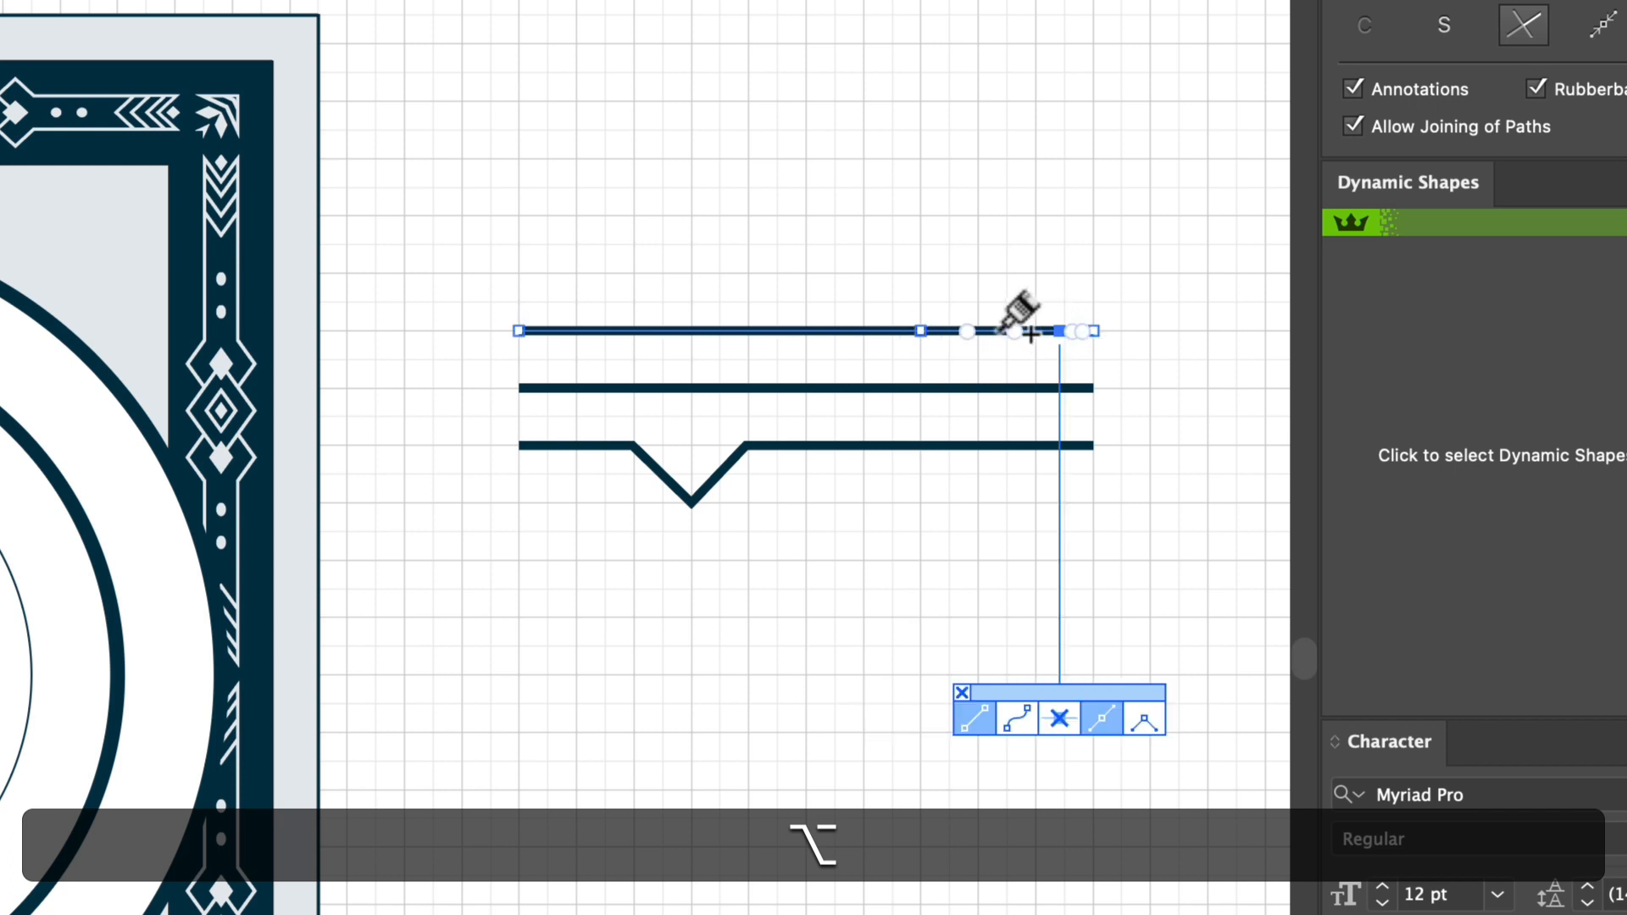
pyautogui.keyDown('alt'); pyautogui.click(996, 330); pyautogui.keyUp('alt')
pyautogui.moveTo(997, 330); pyautogui.dragTo(978, 273)
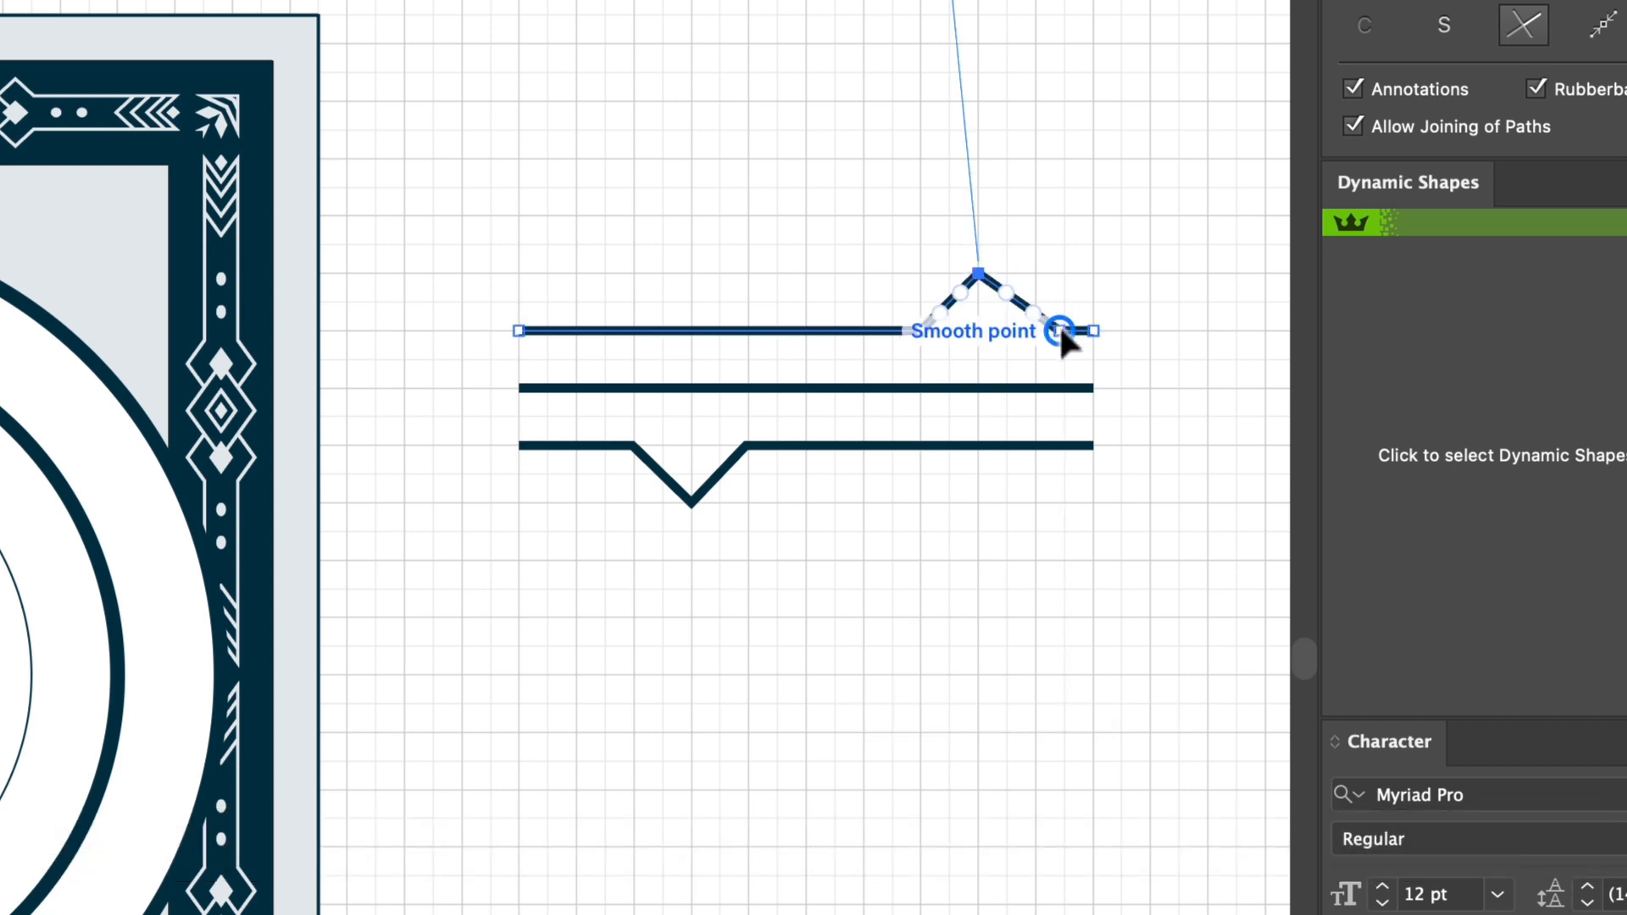
pyautogui.moveTo(1059, 331); pyautogui.dragTo(1035, 329)
# Save the three paths as a Reprofile profile named Parallel in the User category, with the middle line as key path, height 40 px and repeat 200 px
pyautogui.press('v')
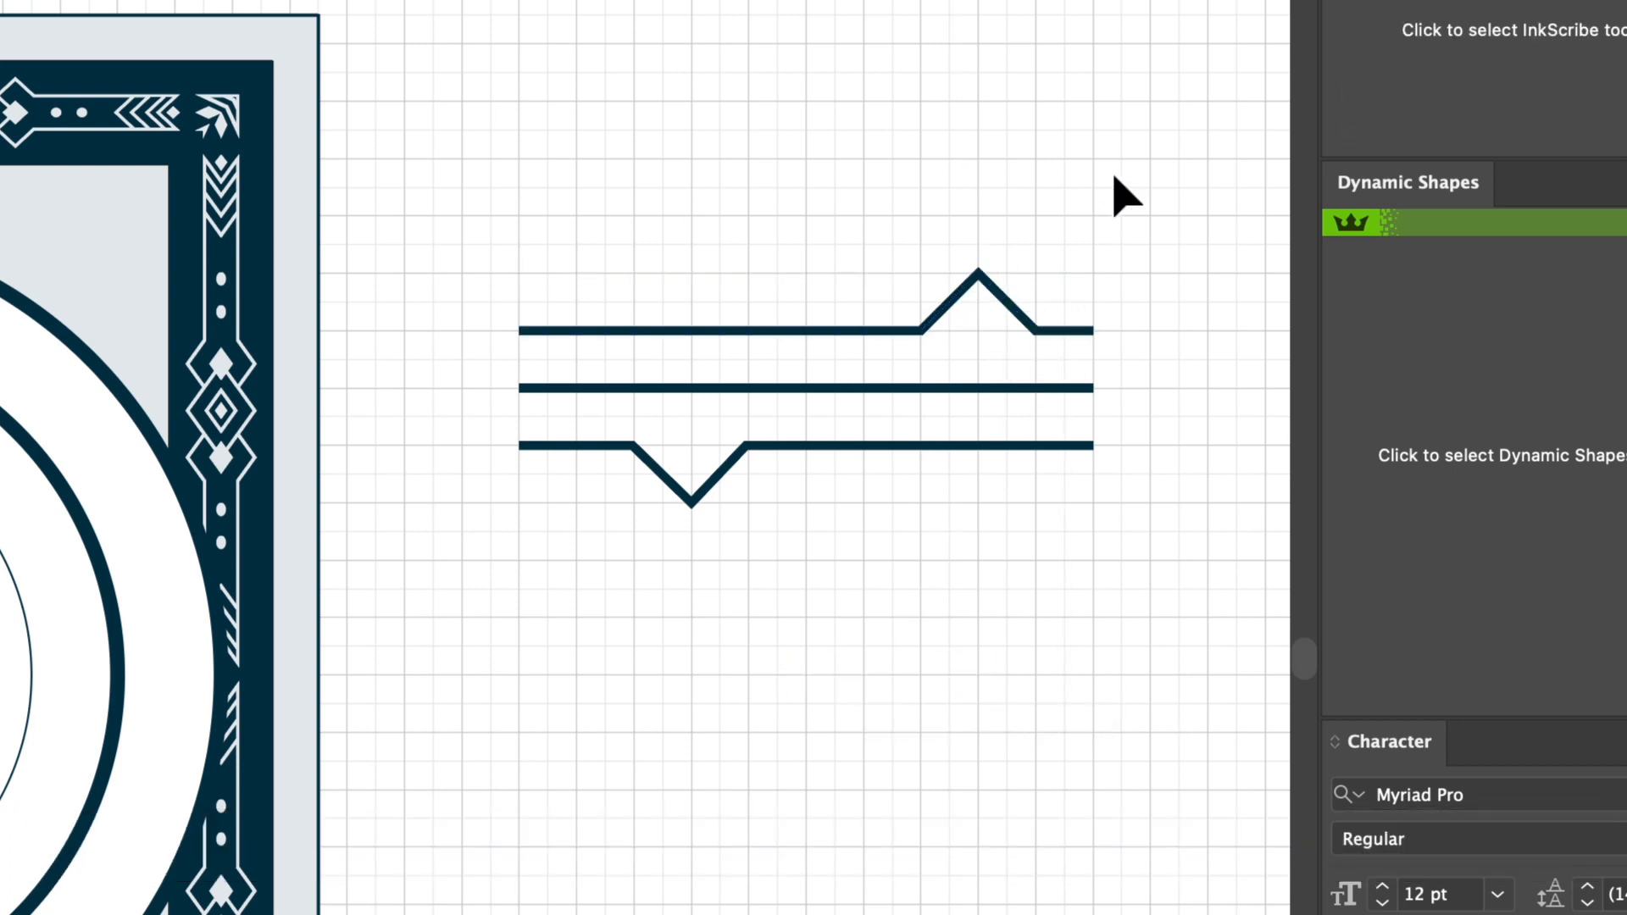
pyautogui.moveTo(1101, 160); pyautogui.dragTo(545, 583)
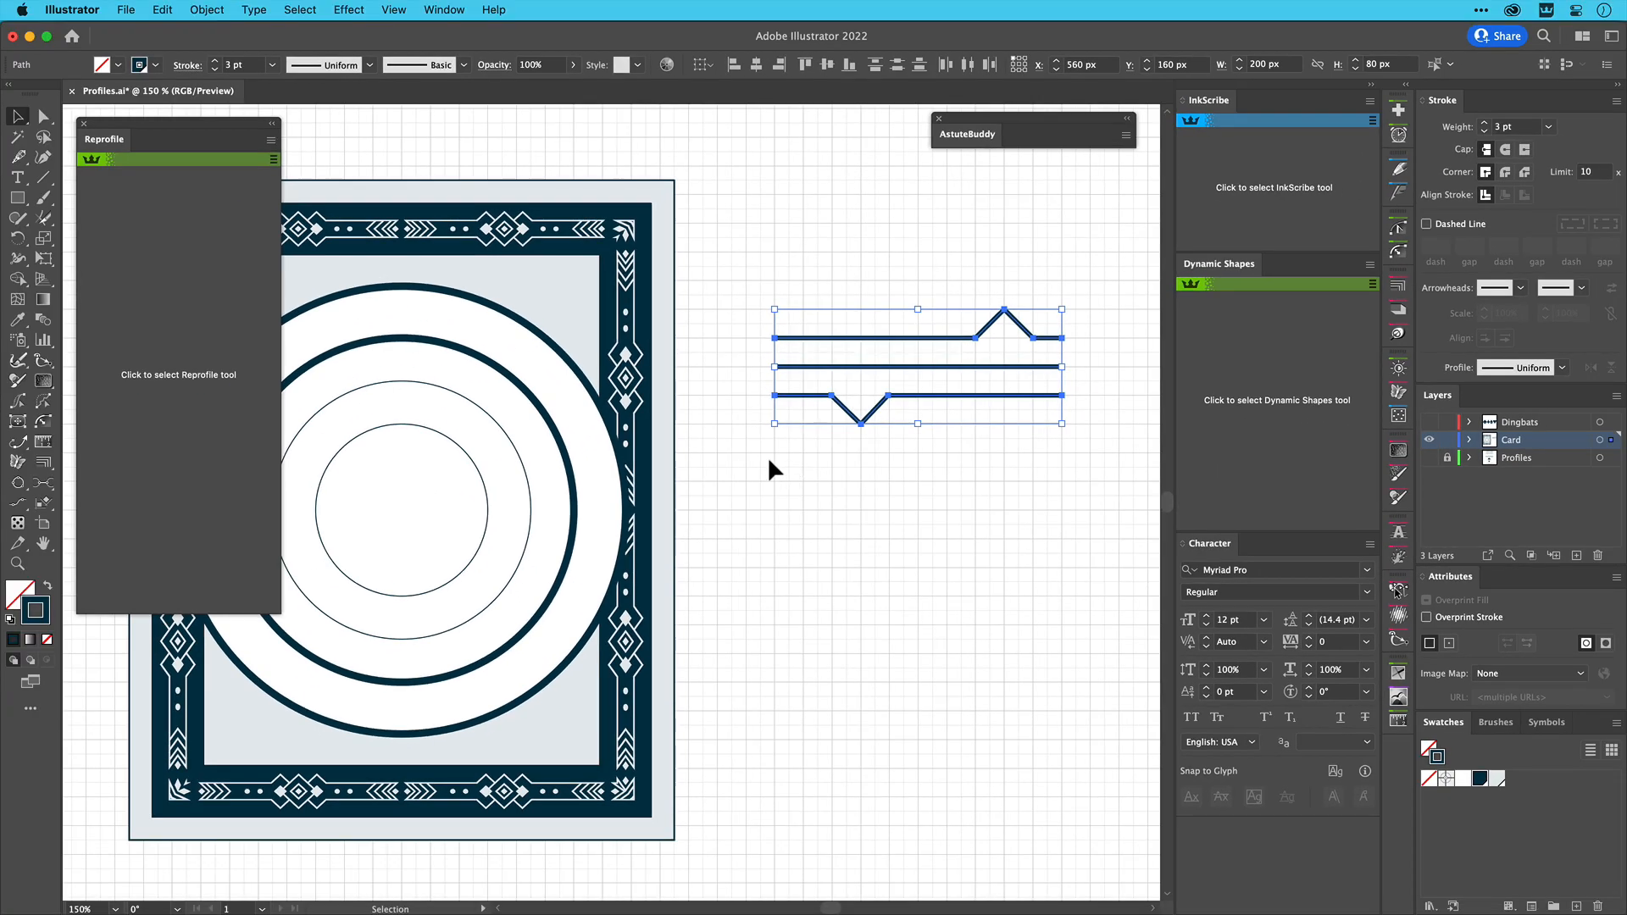
pyautogui.click(205, 435)
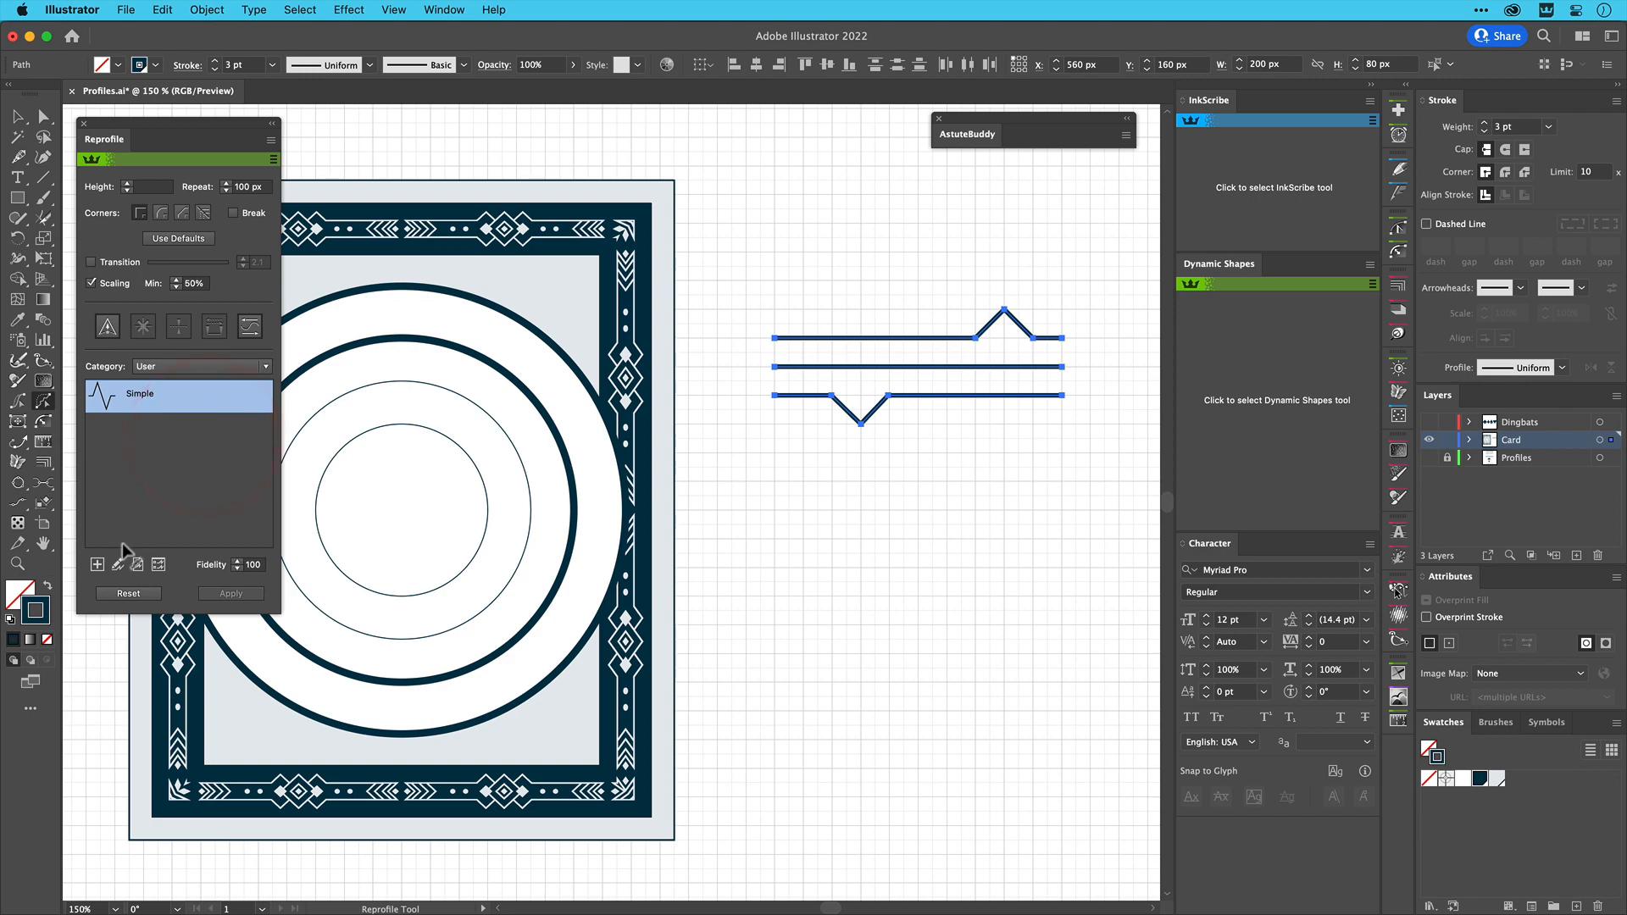
pyautogui.click(98, 564)
pyautogui.write('Pa')
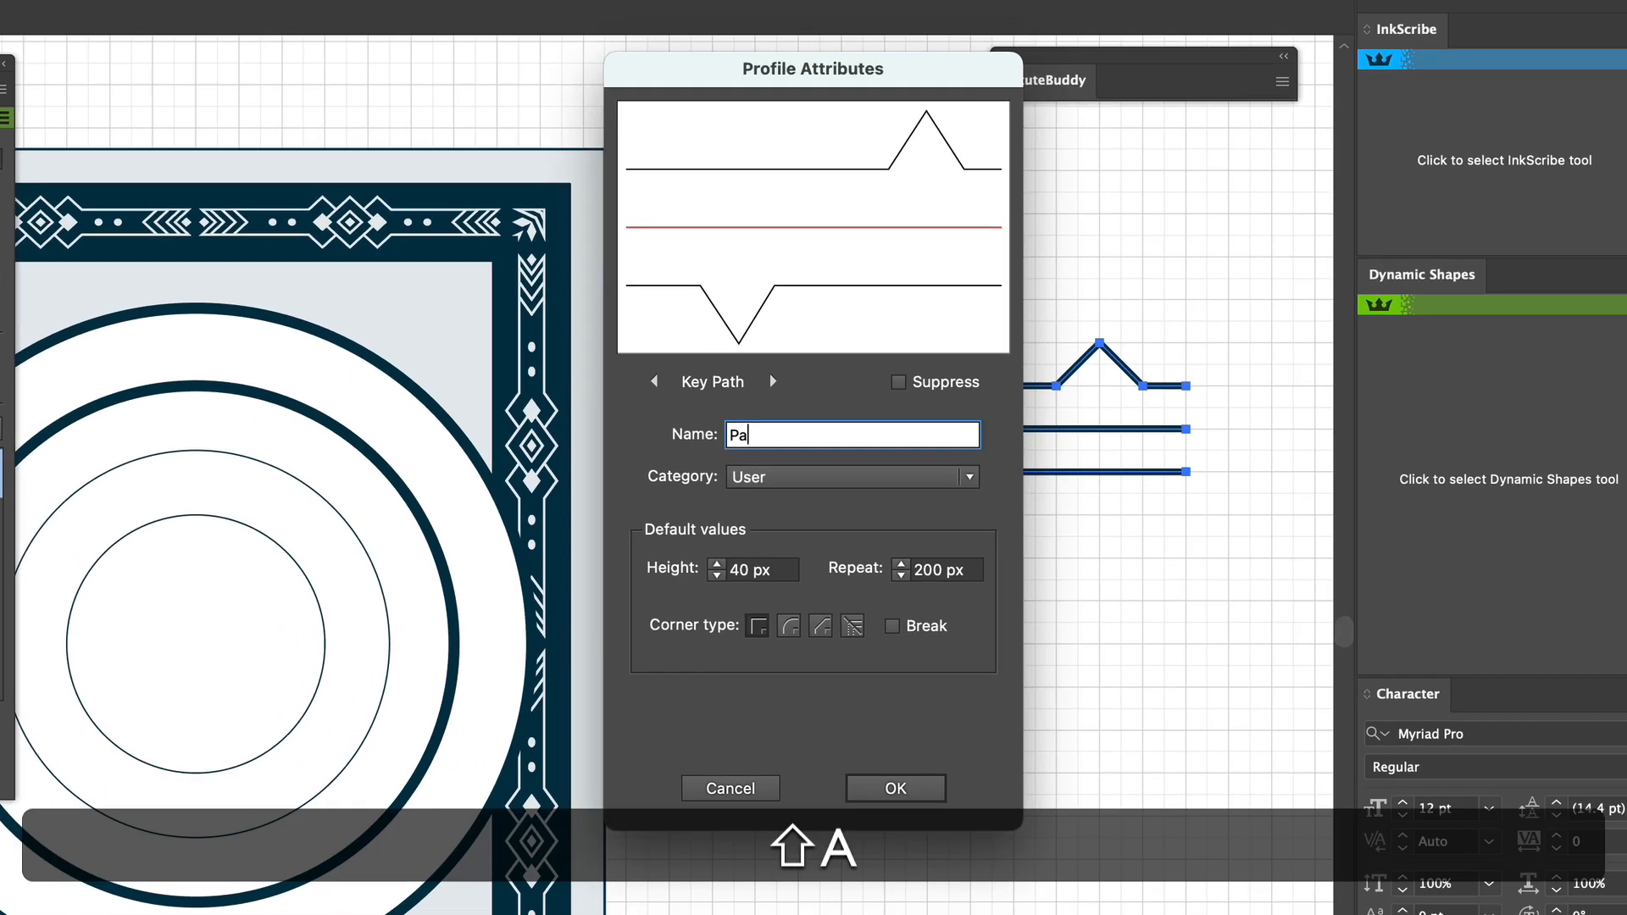
pyautogui.write('rallel')
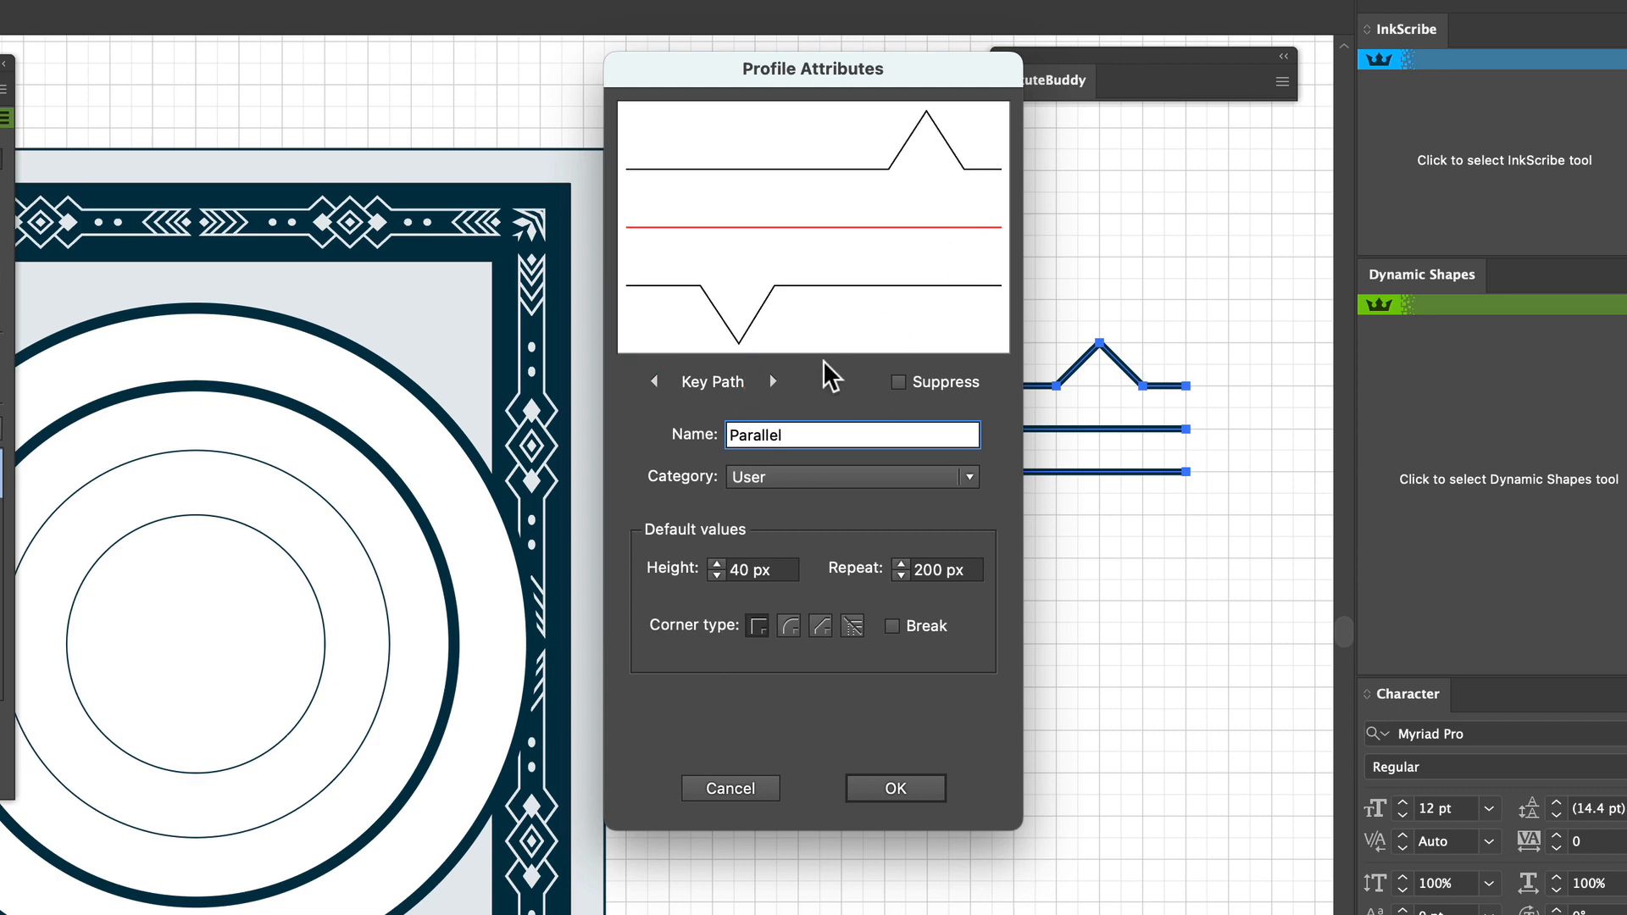
pyautogui.click(772, 381)
pyautogui.click(772, 381)
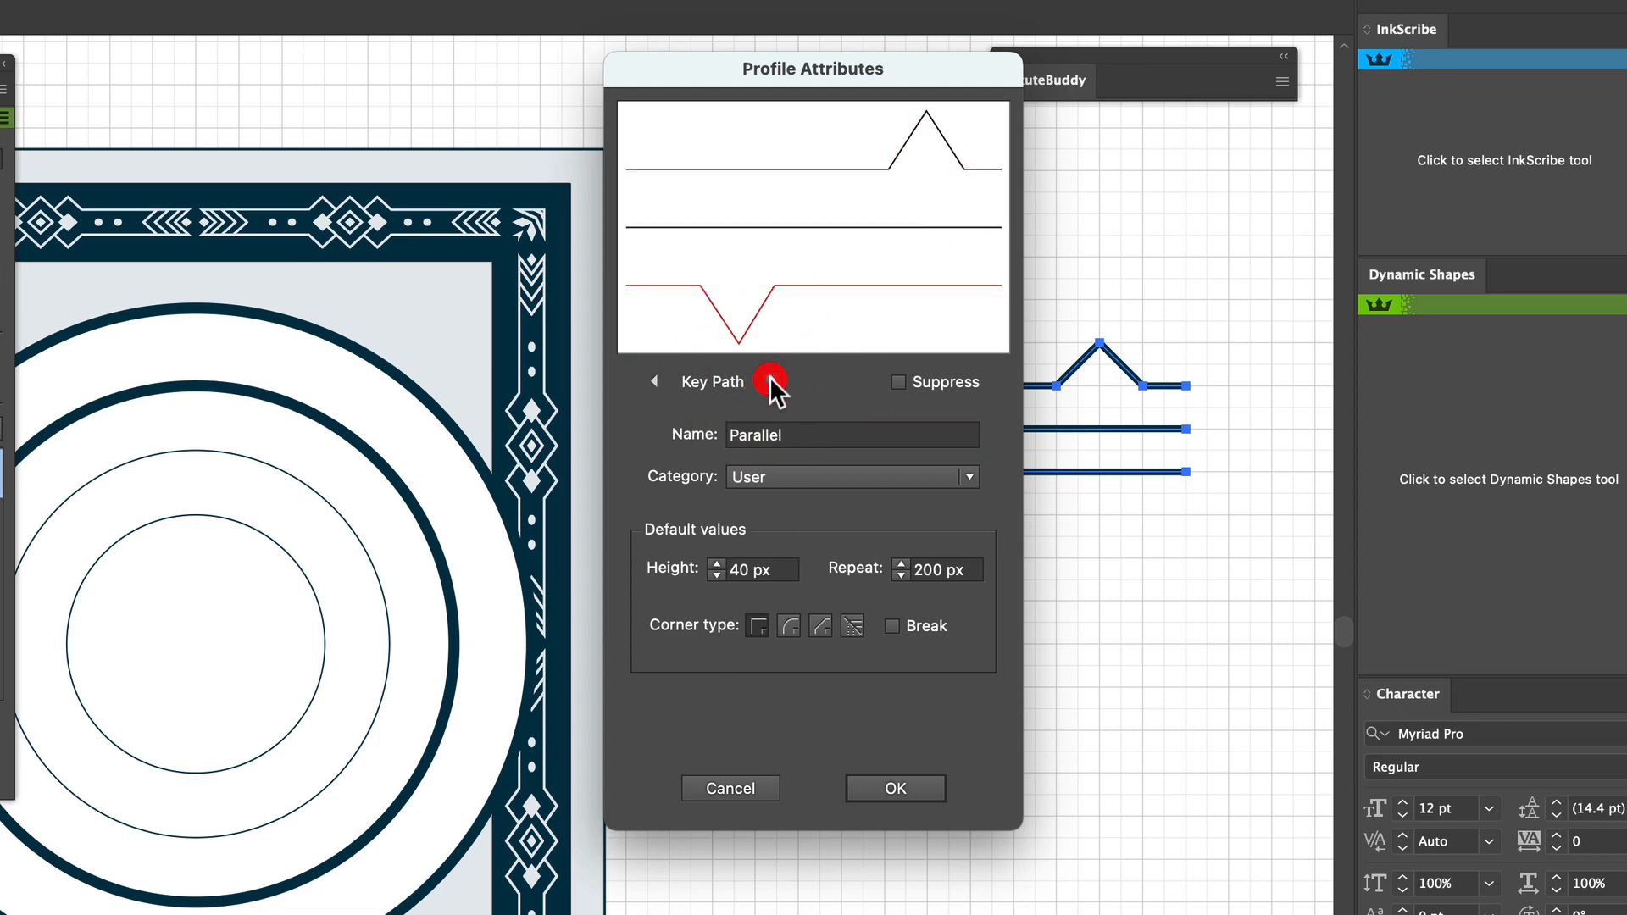
pyautogui.click(772, 382)
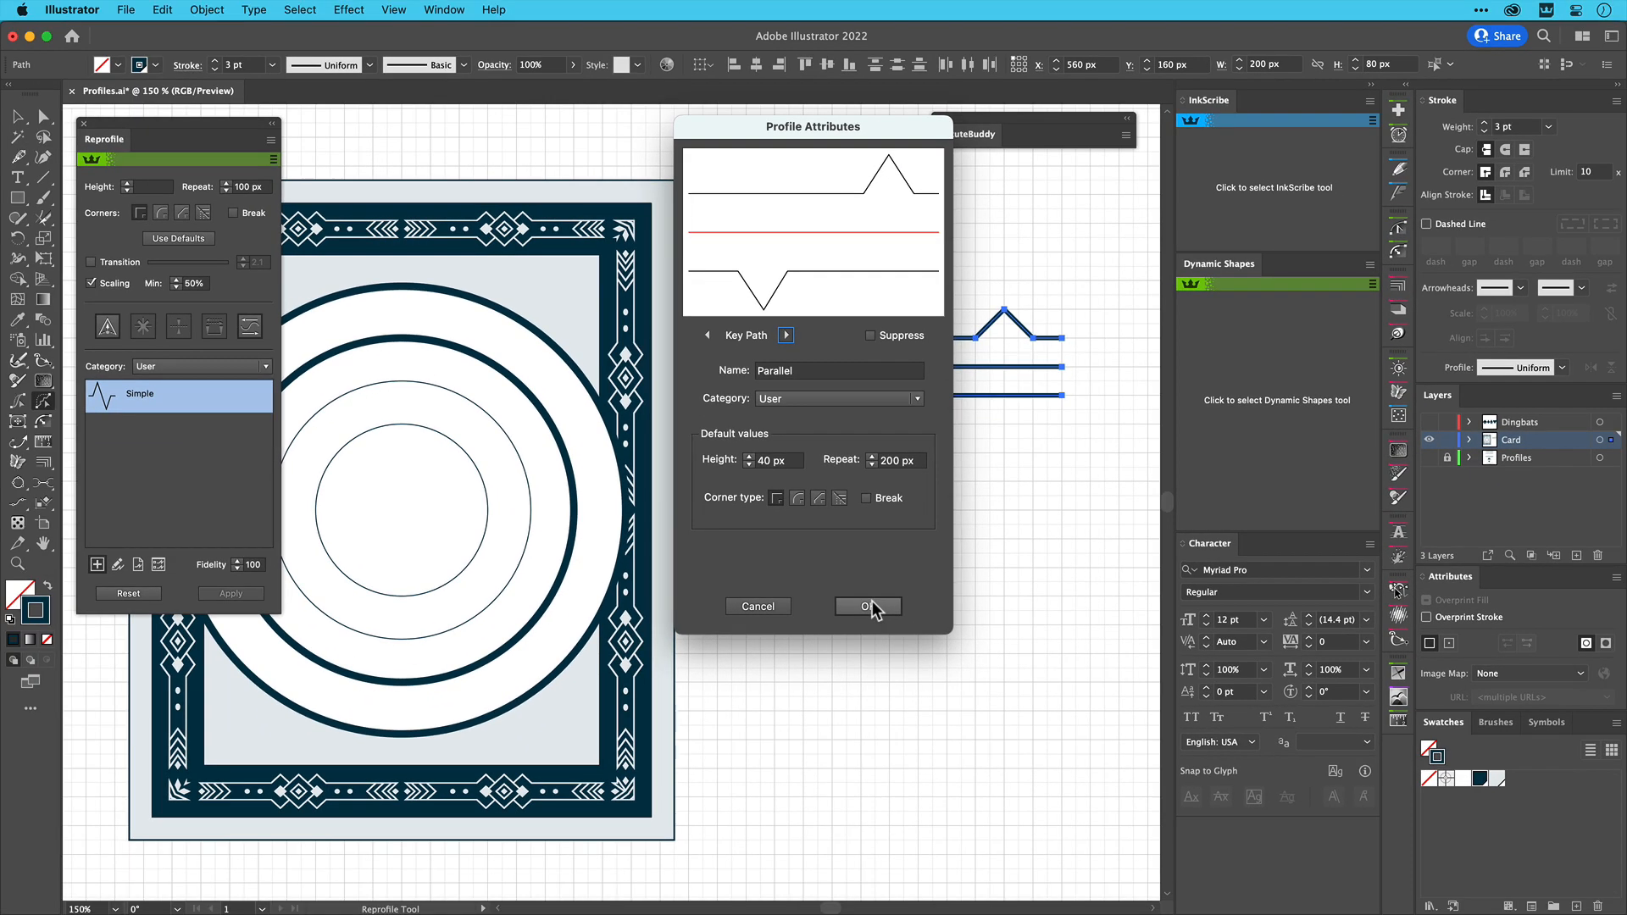
pyautogui.click(869, 606)
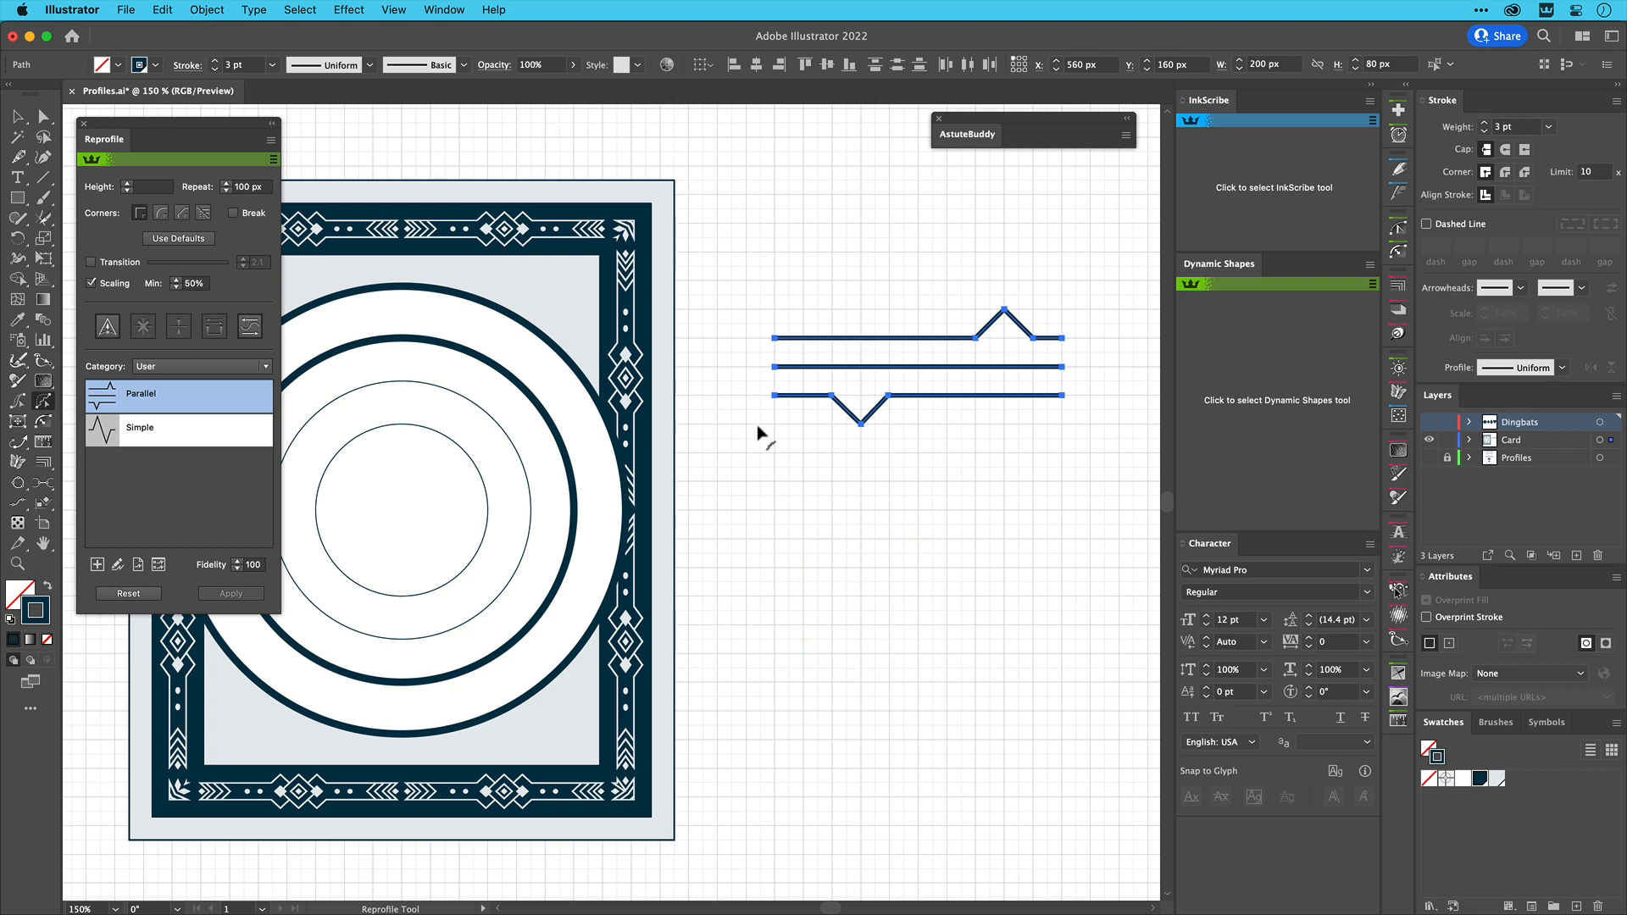
# Apply the Parallel profile to the card's thick inner circle with a height of about -18 px and a 50 px repeat
pyautogui.press('alt')
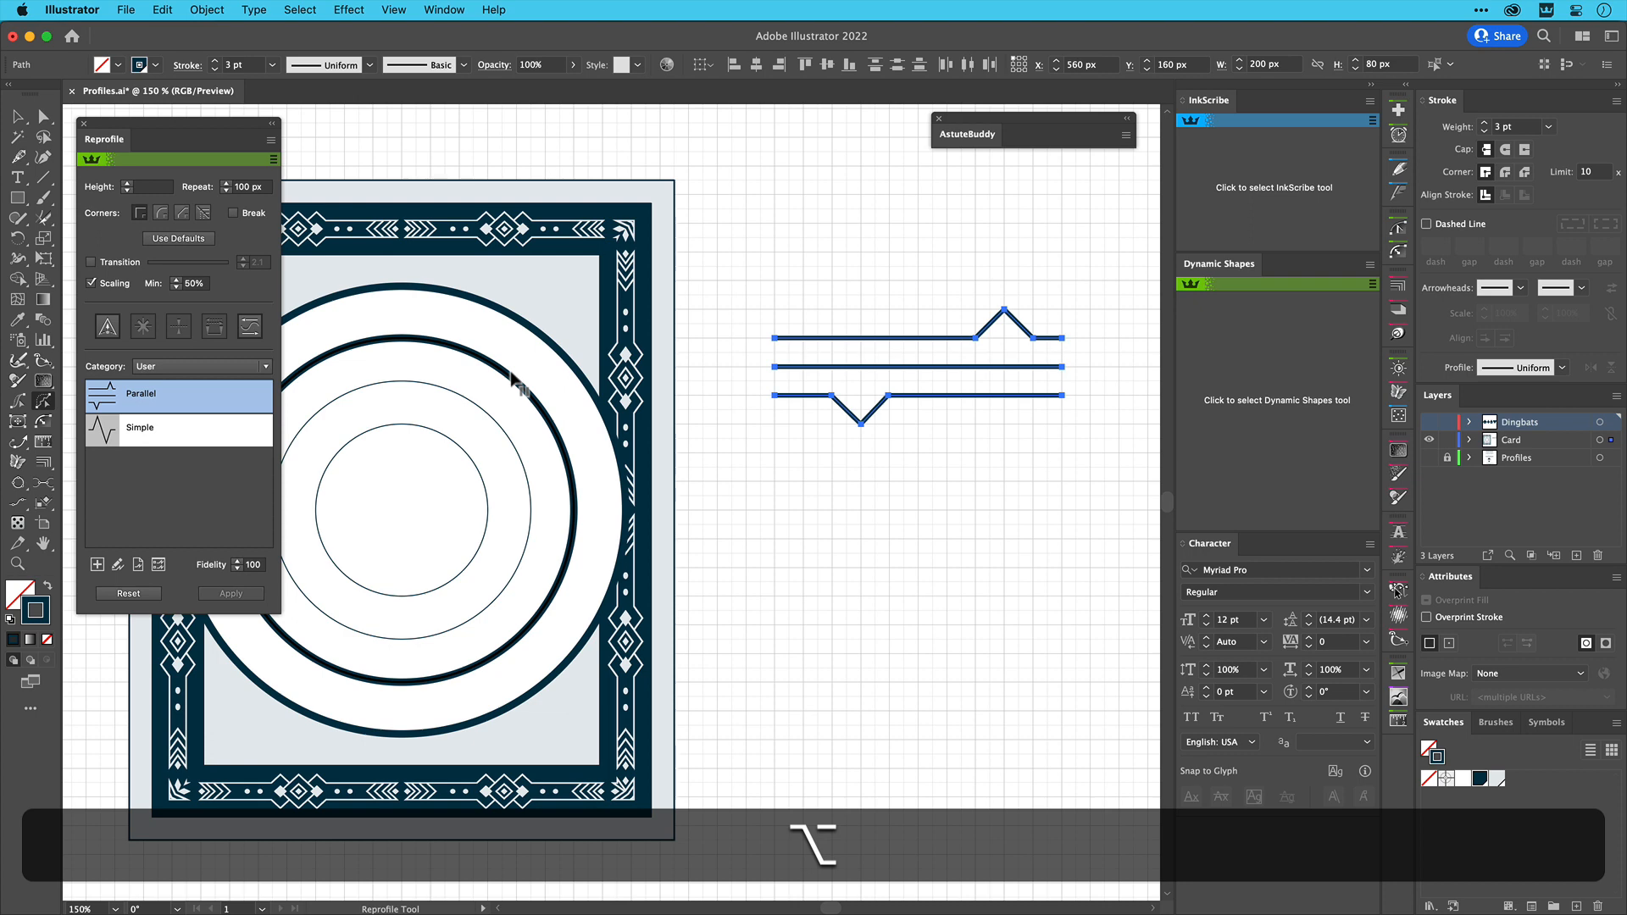
pyautogui.moveTo(509, 374); pyautogui.dragTo(527, 362)
pyautogui.click(245, 187)
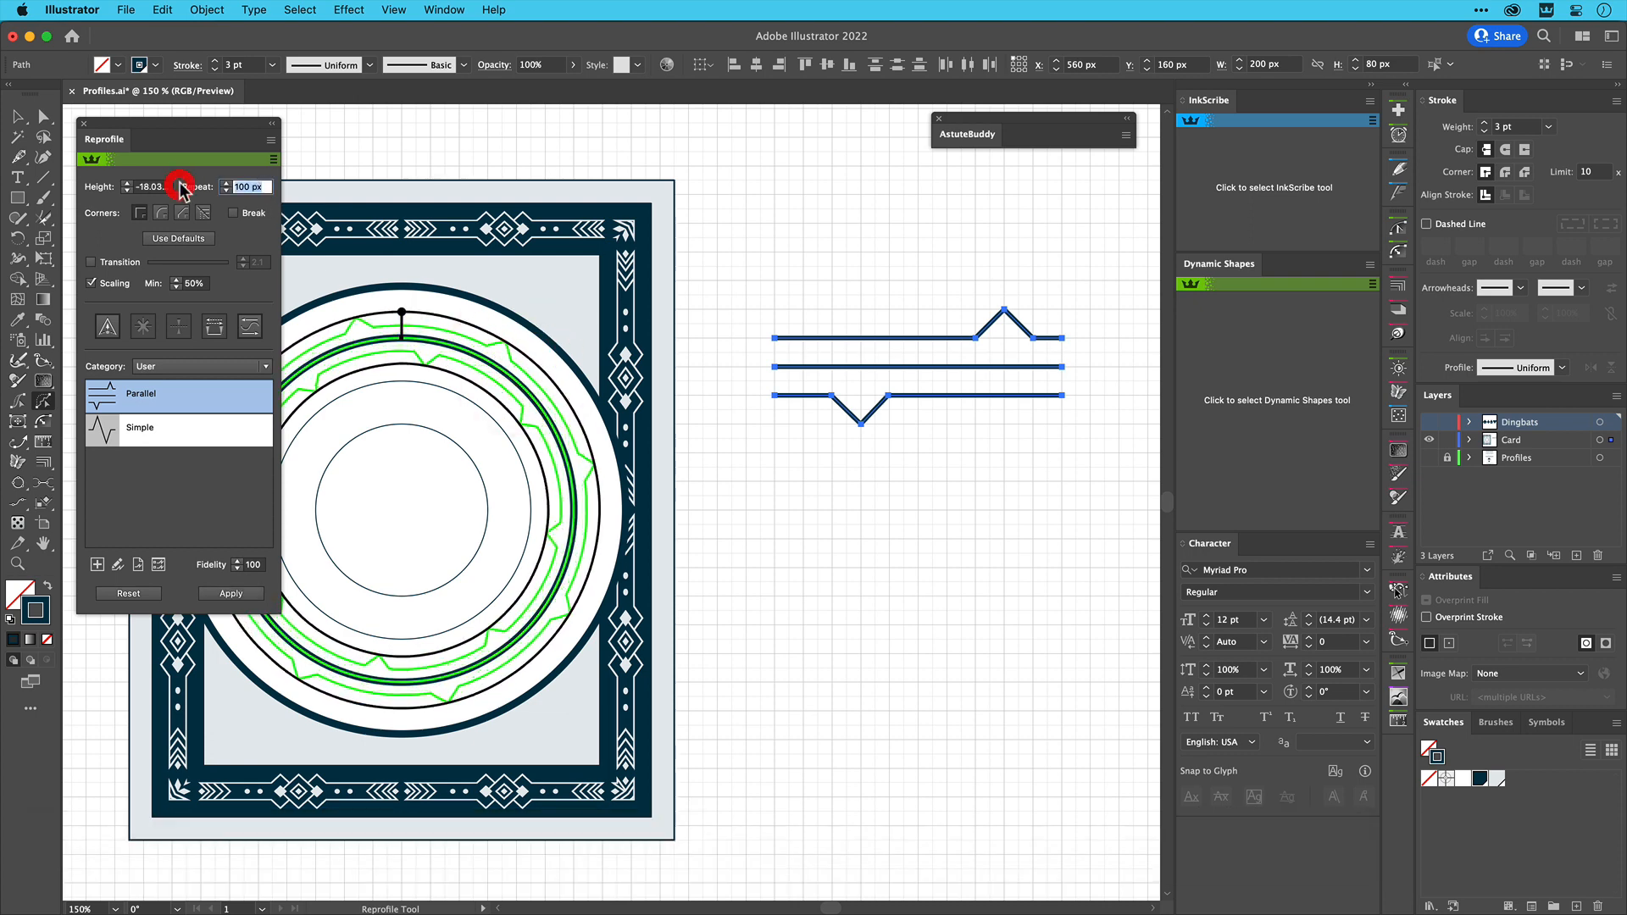
pyautogui.write('50')
pyautogui.press('Tab')
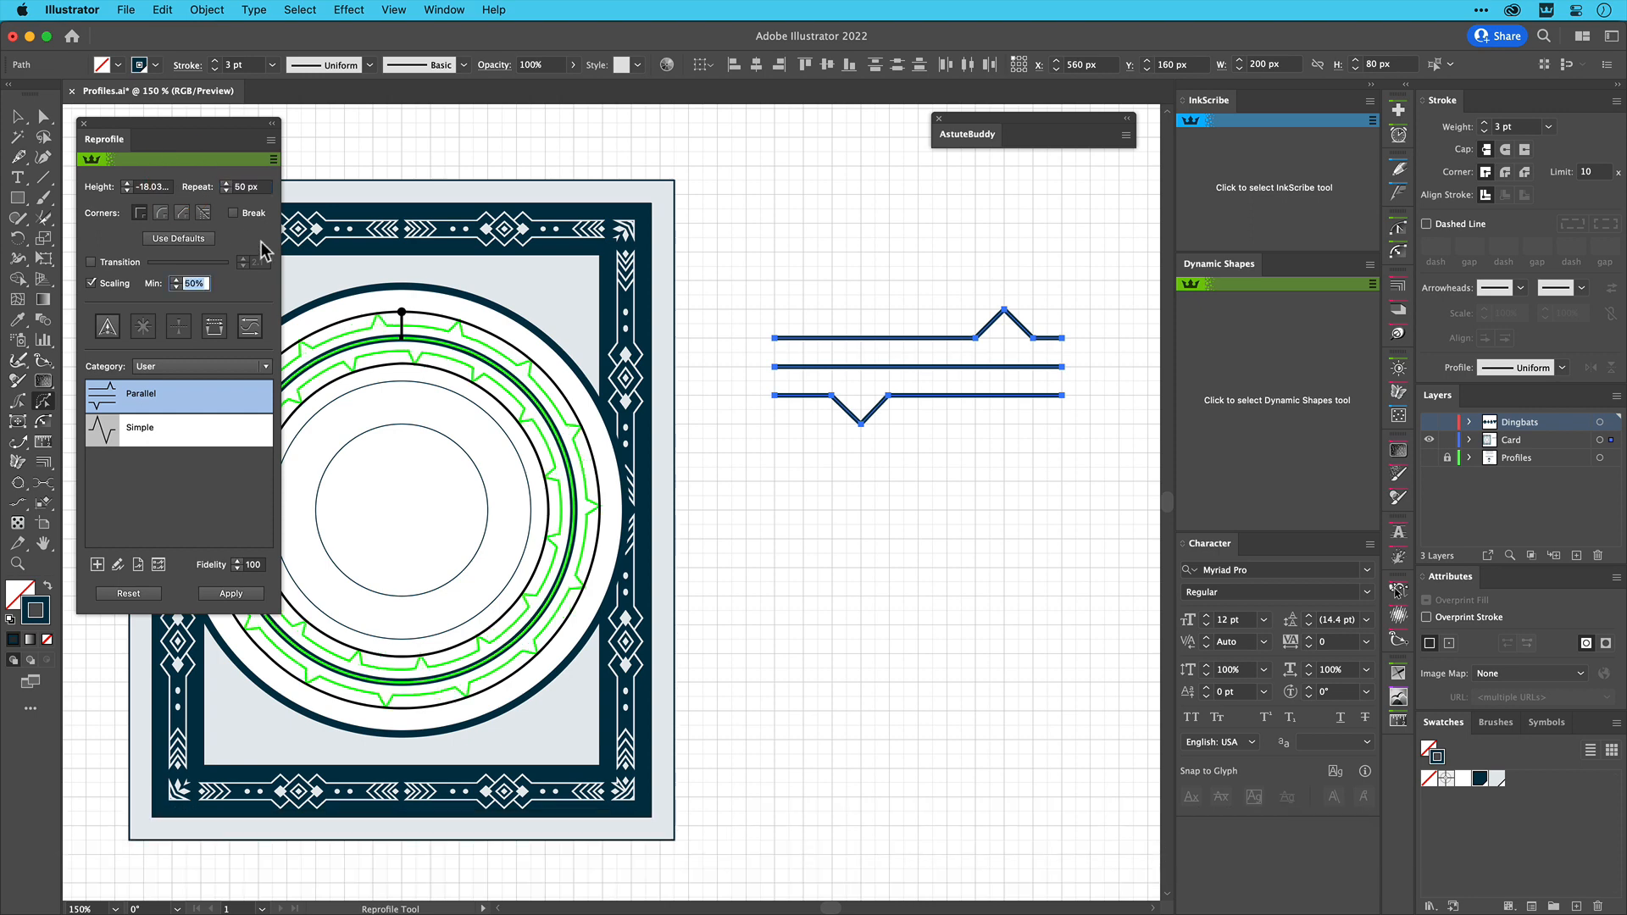
pyautogui.click(252, 595)
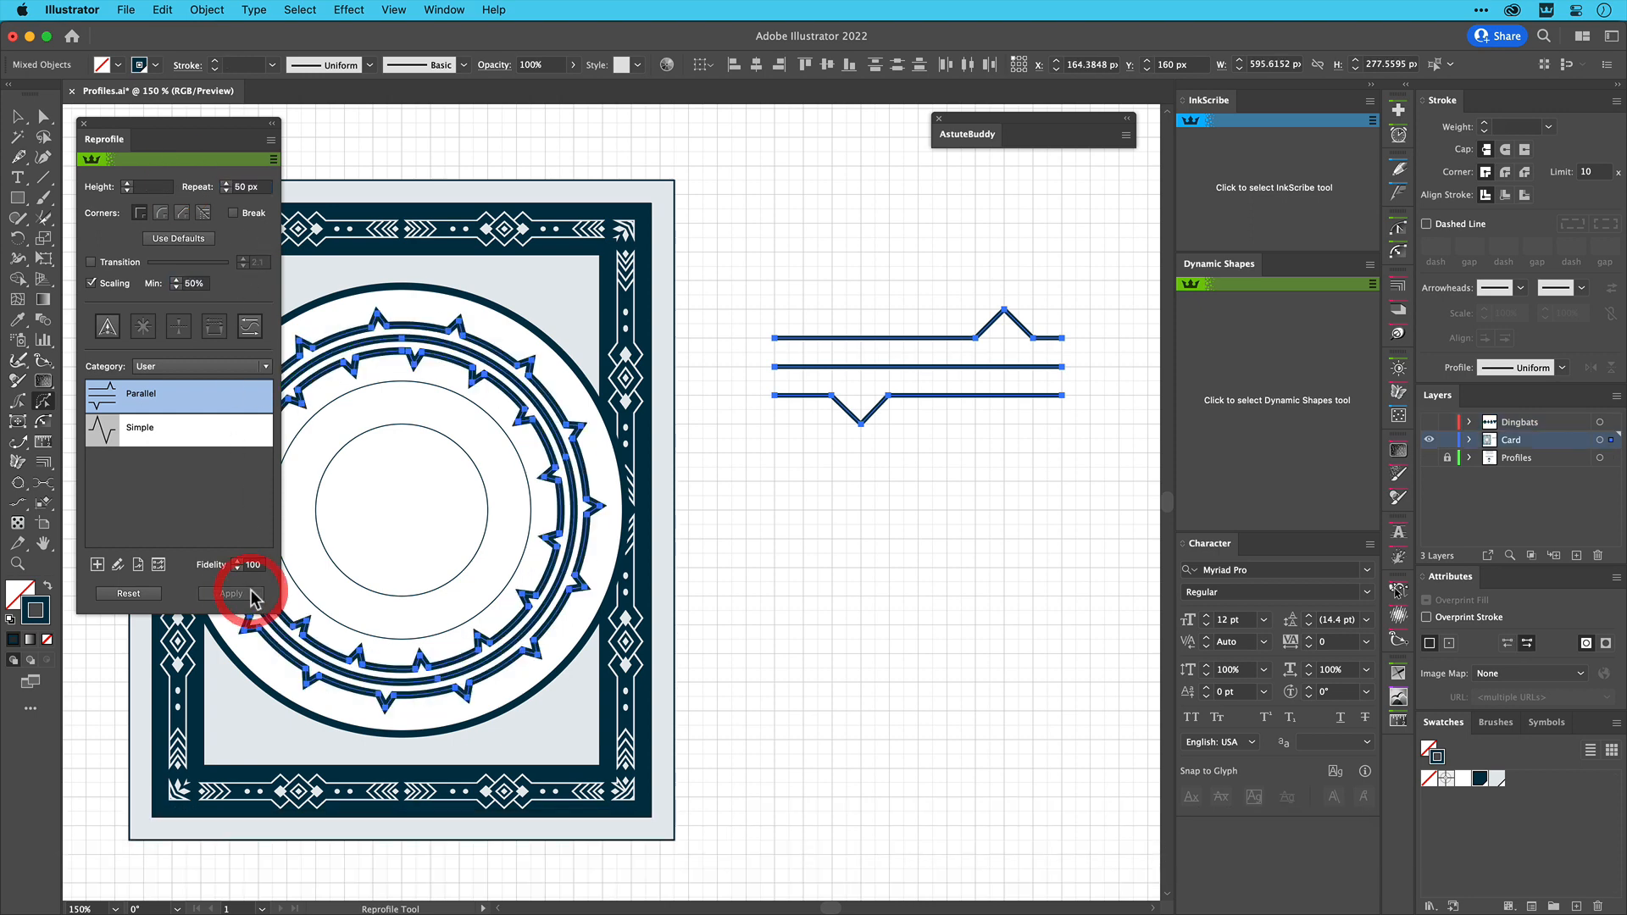
pyautogui.press('v')
pyautogui.click(771, 542)
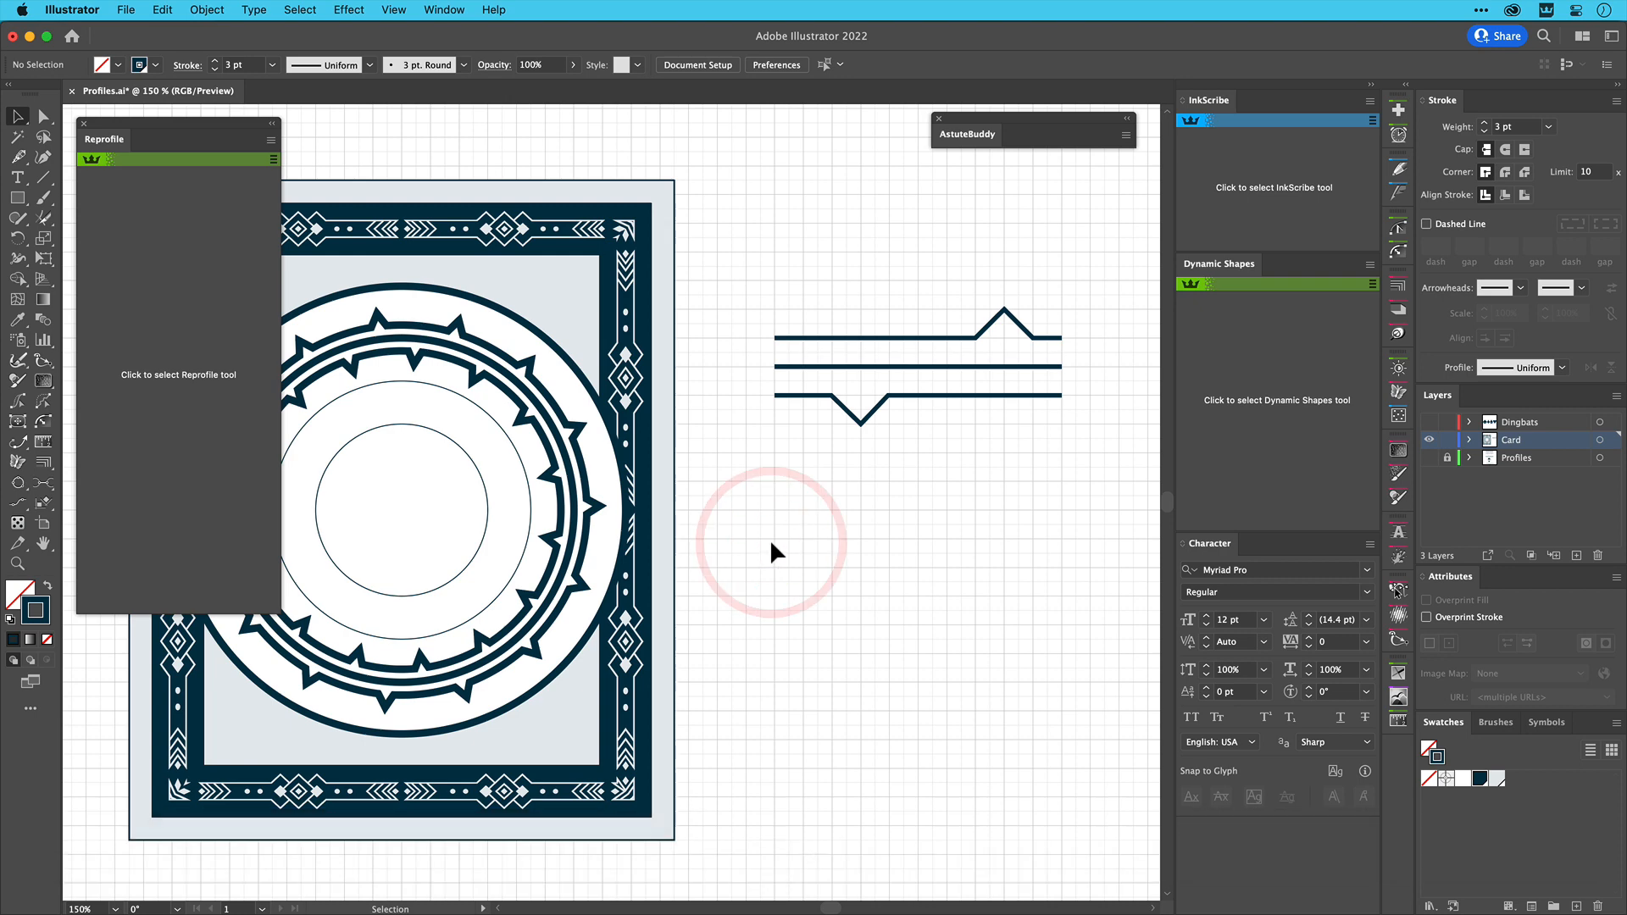
# Release the compound path of the reprofiled circle and ungroup it into separate paths
pyautogui.click(543, 411)
pyautogui.rightClick(542, 412)
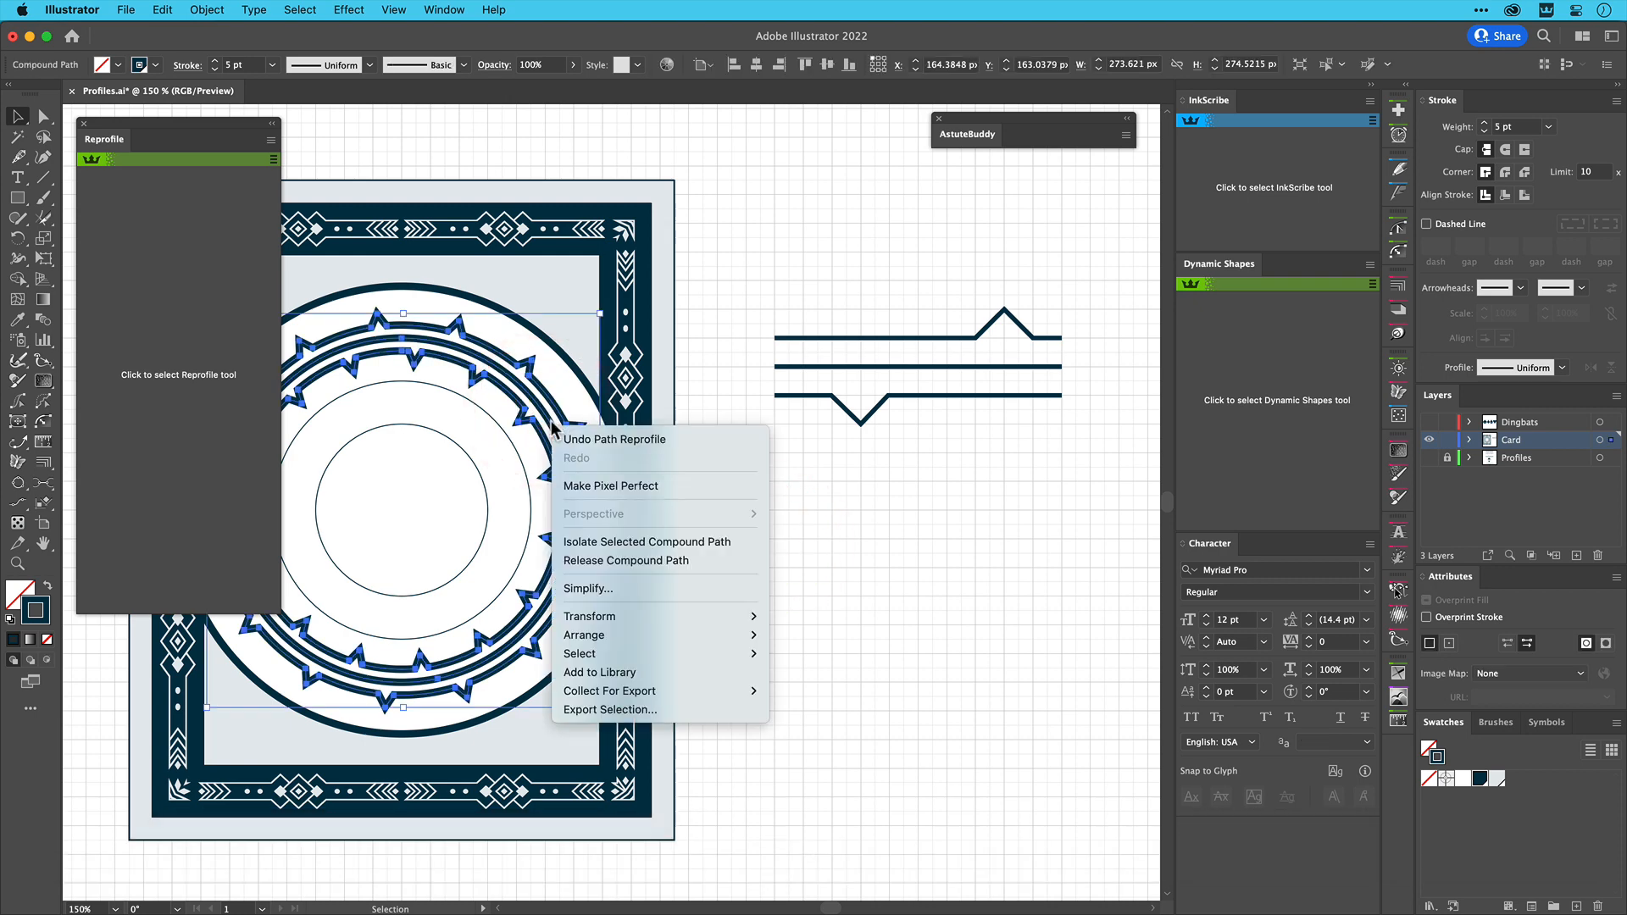
pyautogui.click(603, 561)
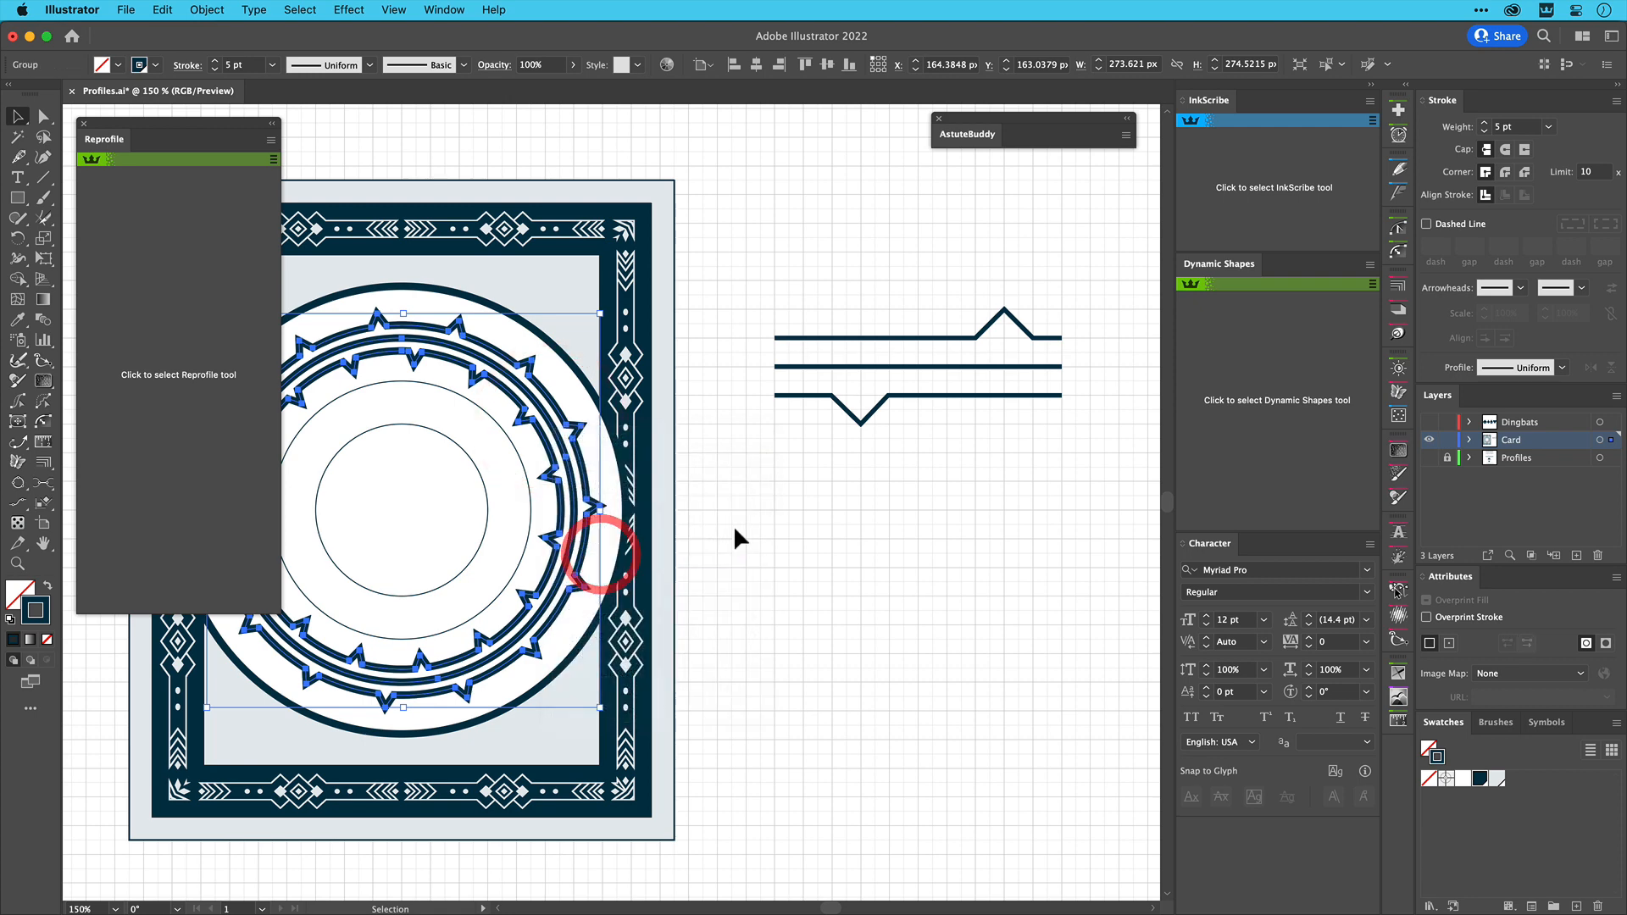
pyautogui.click(760, 507)
pyautogui.click(559, 443)
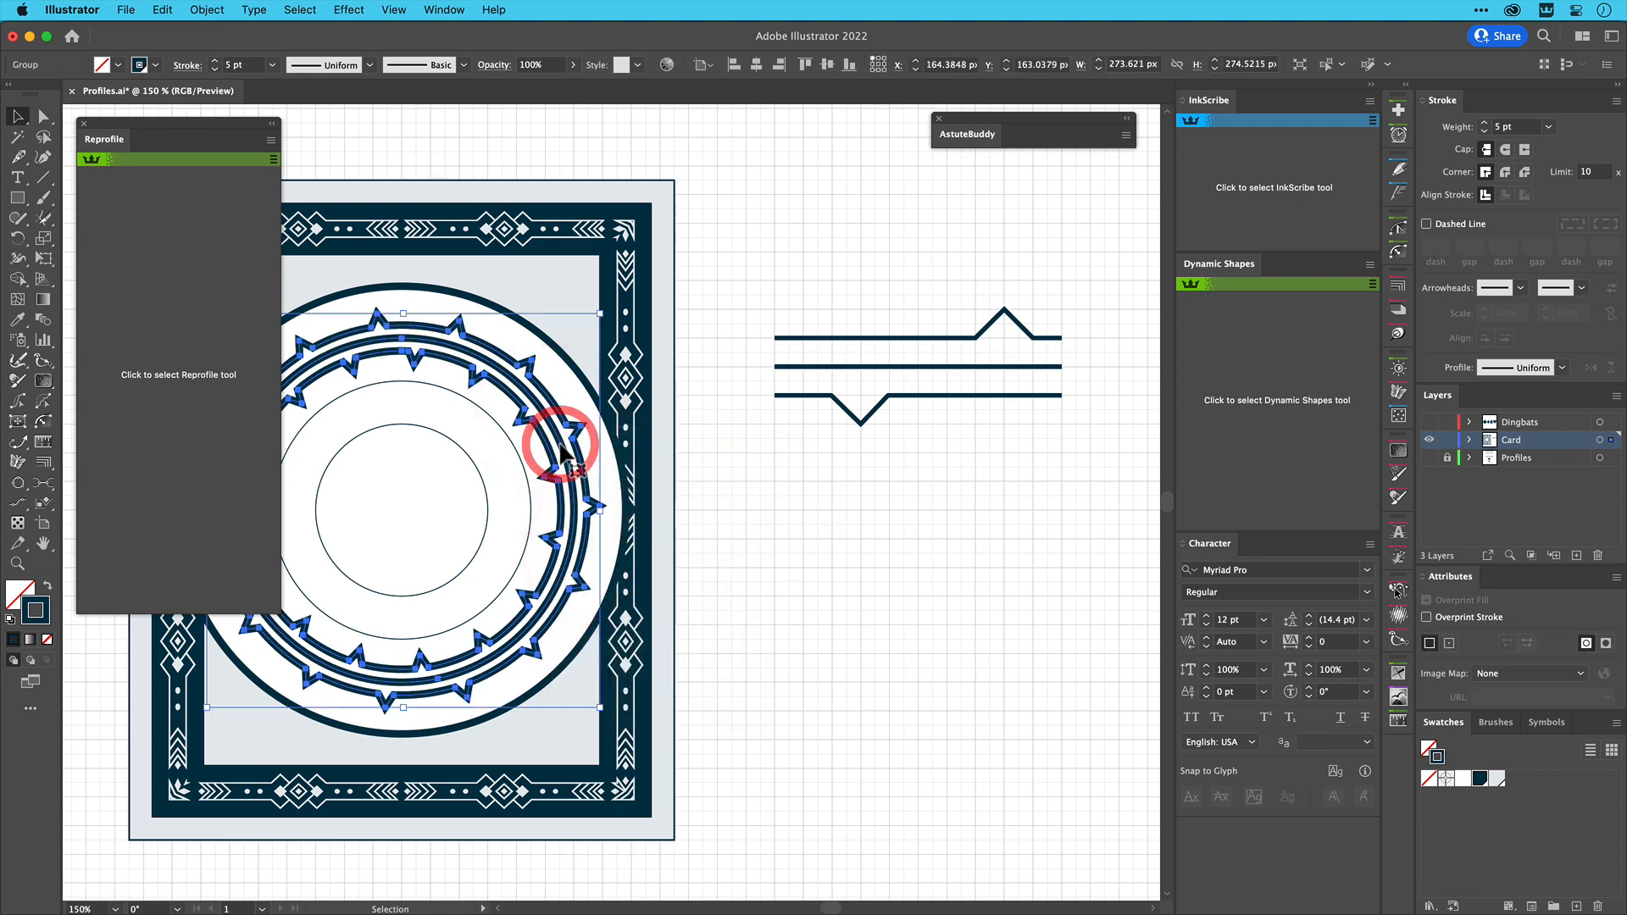
pyautogui.rightClick(559, 446)
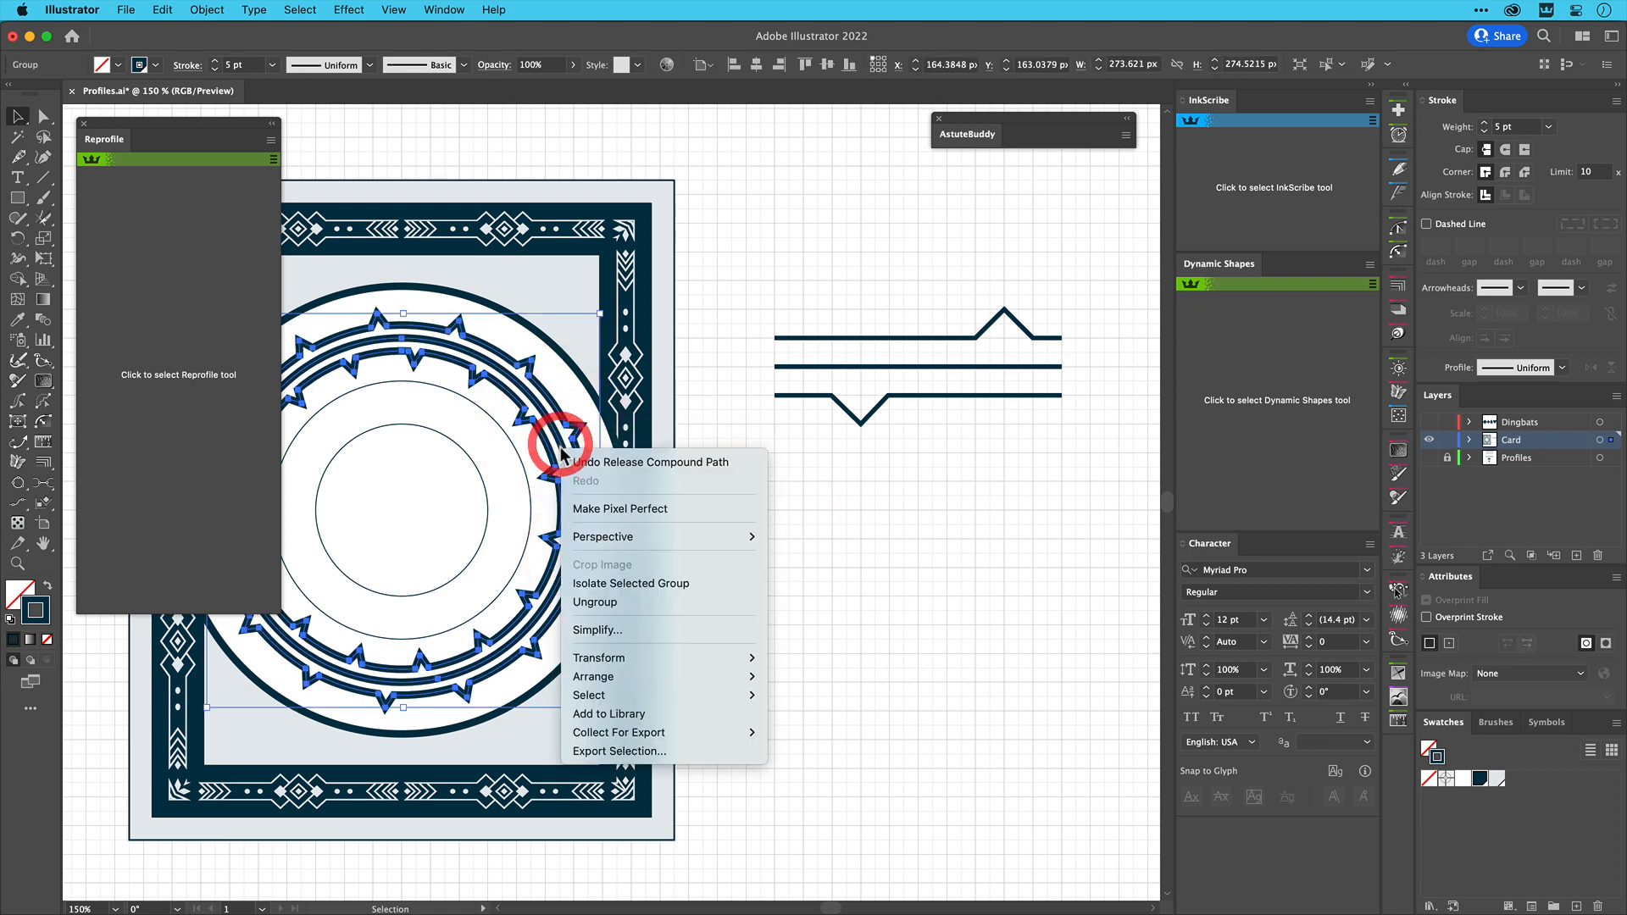
pyautogui.click(595, 601)
pyautogui.click(781, 506)
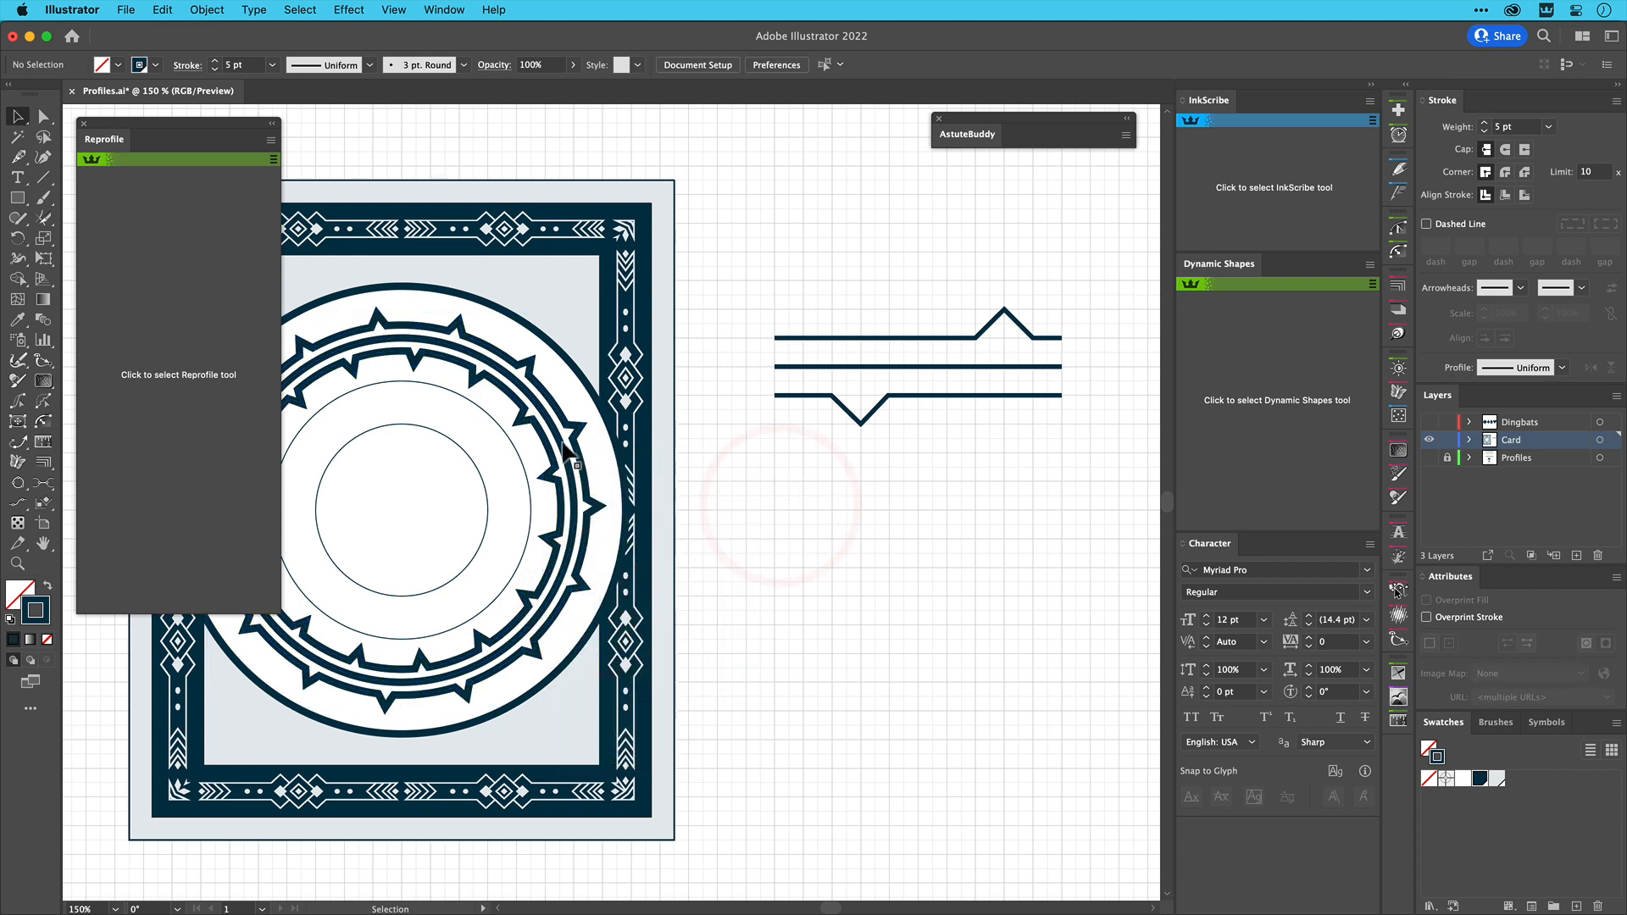
# Check the middle, outer and inner rings of the reprofiled circle by selecting each one separately
pyautogui.click(564, 447)
pyautogui.click(585, 430)
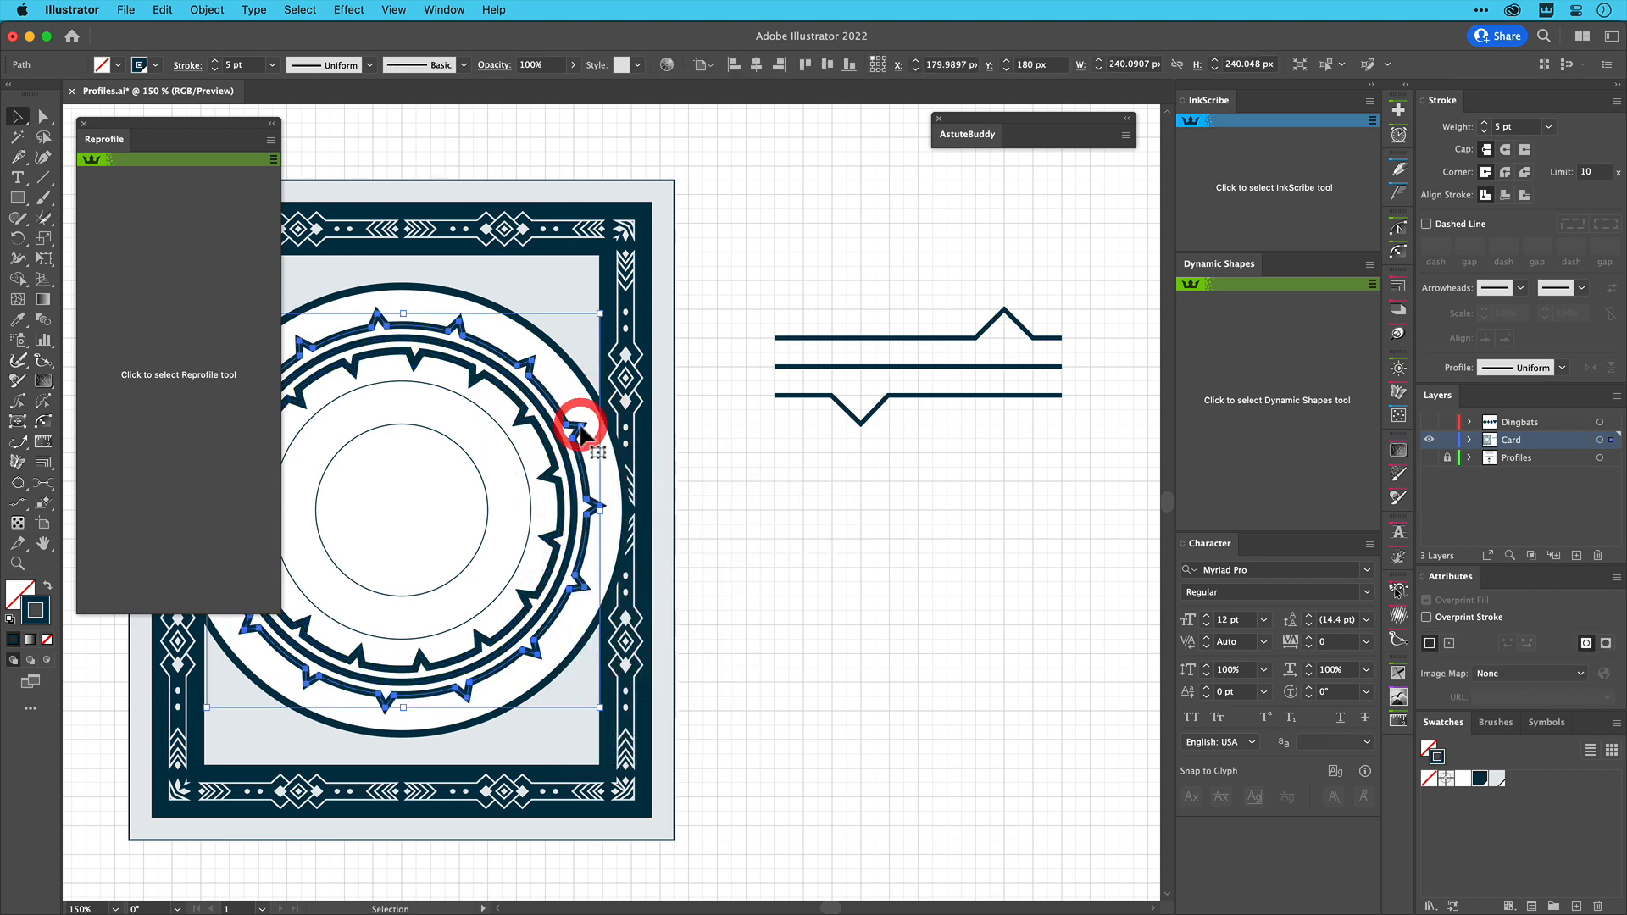
pyautogui.click(547, 442)
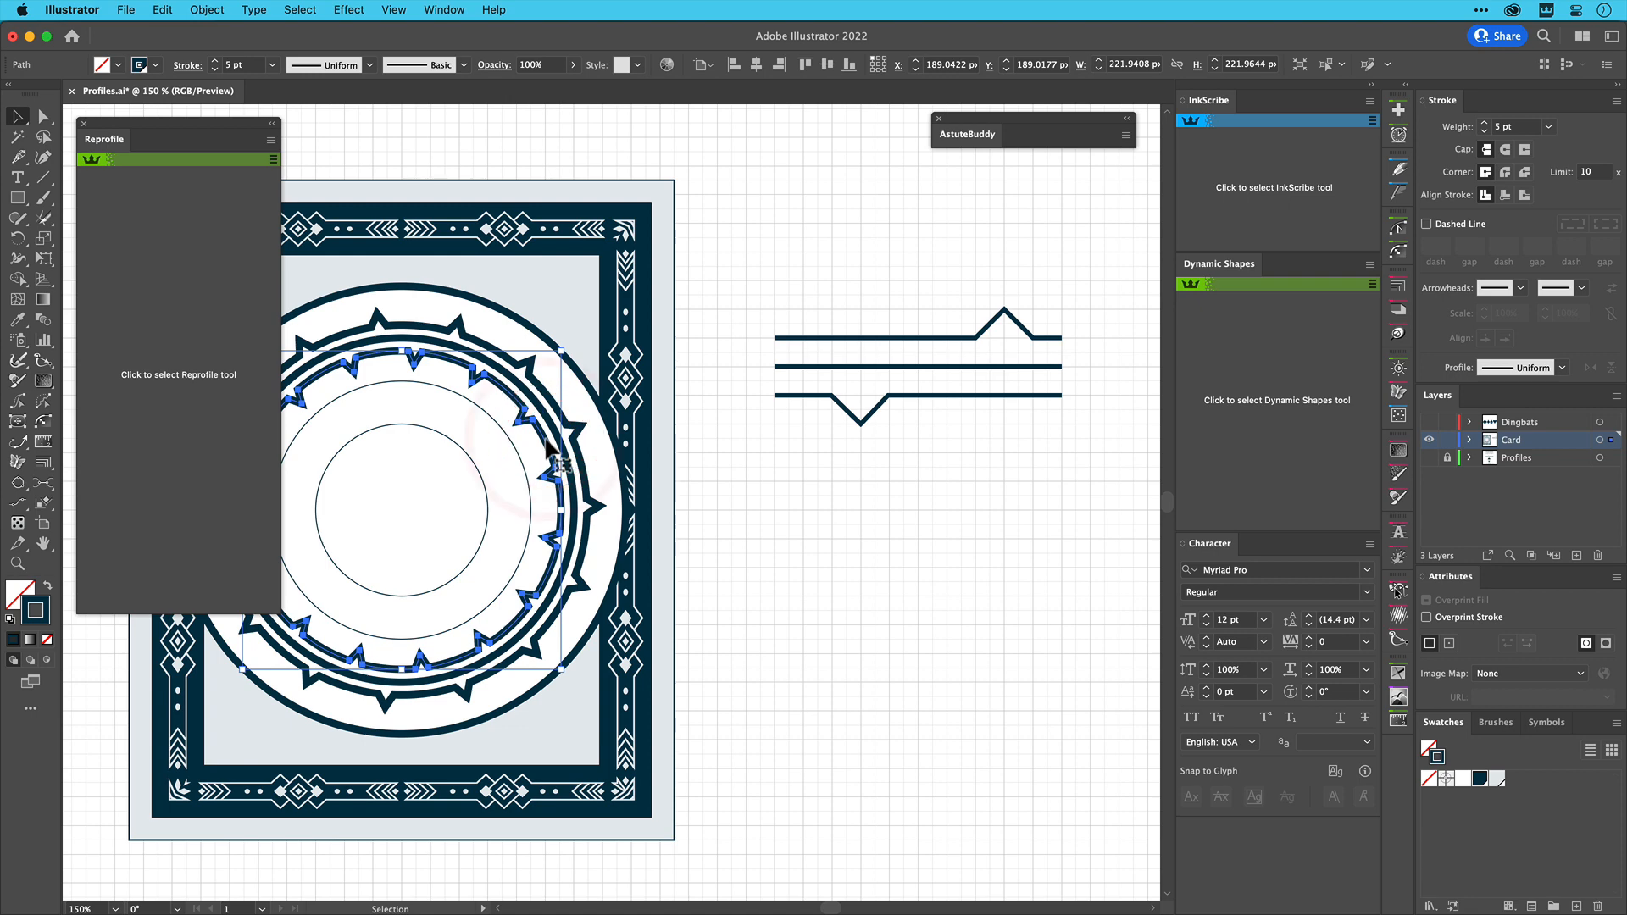
pyautogui.click(722, 496)
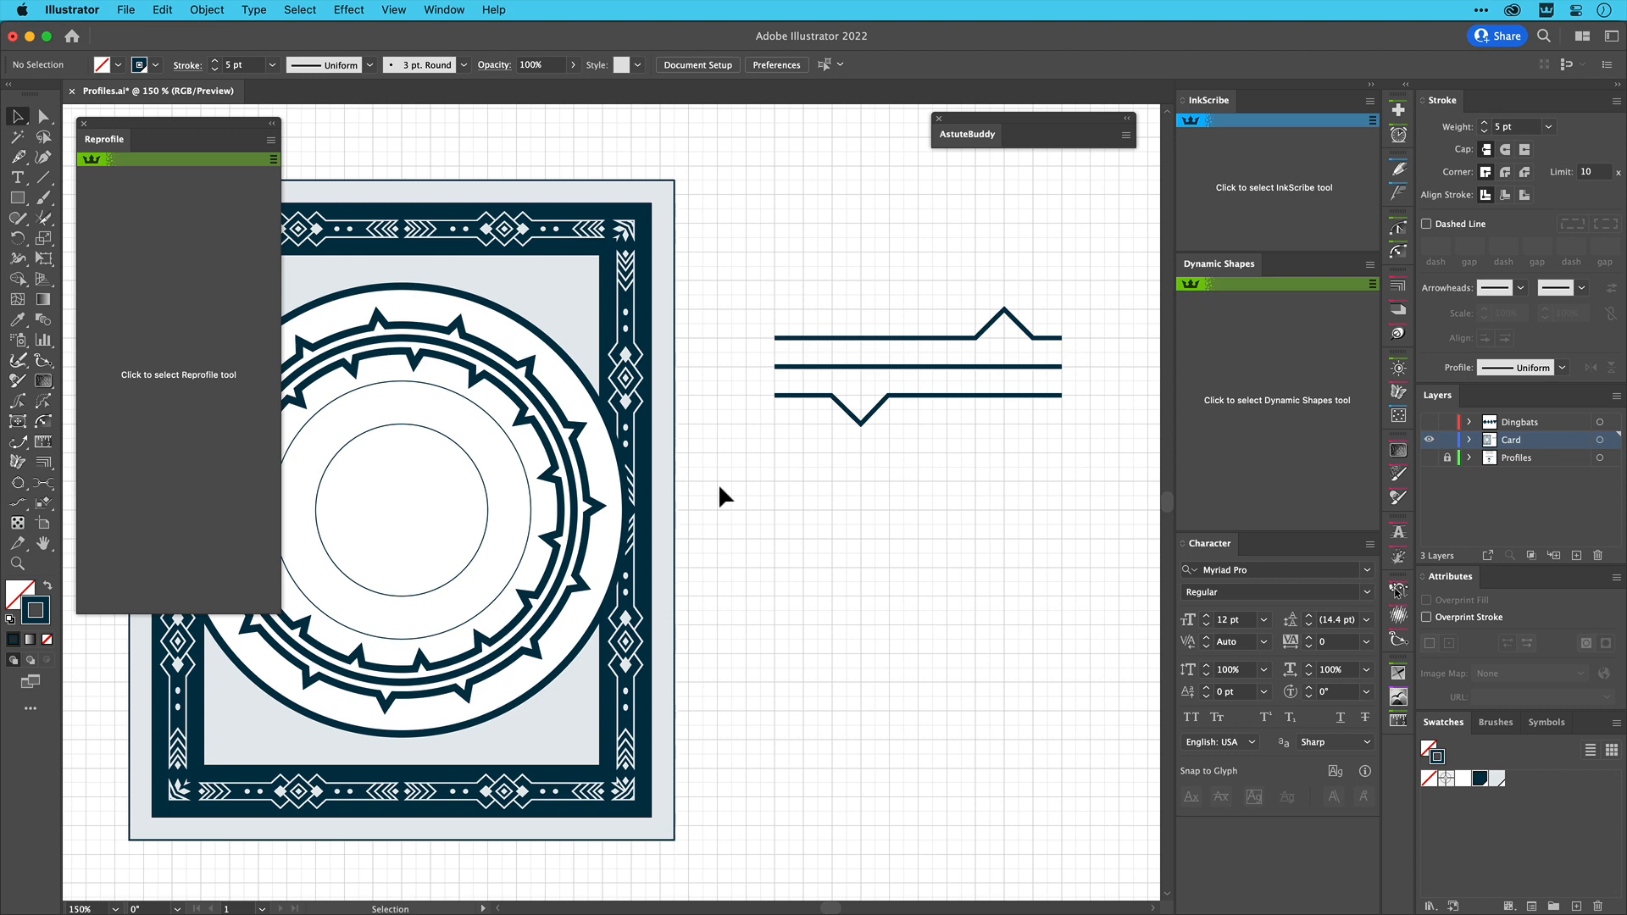
# Undo the ungrouping, the compound path release and the Parallel profile on the card's circle, and clear the selection
pyautogui.press('super+z')
pyautogui.press('super+z')
pyautogui.press('super+z')
pyautogui.press('super+z')
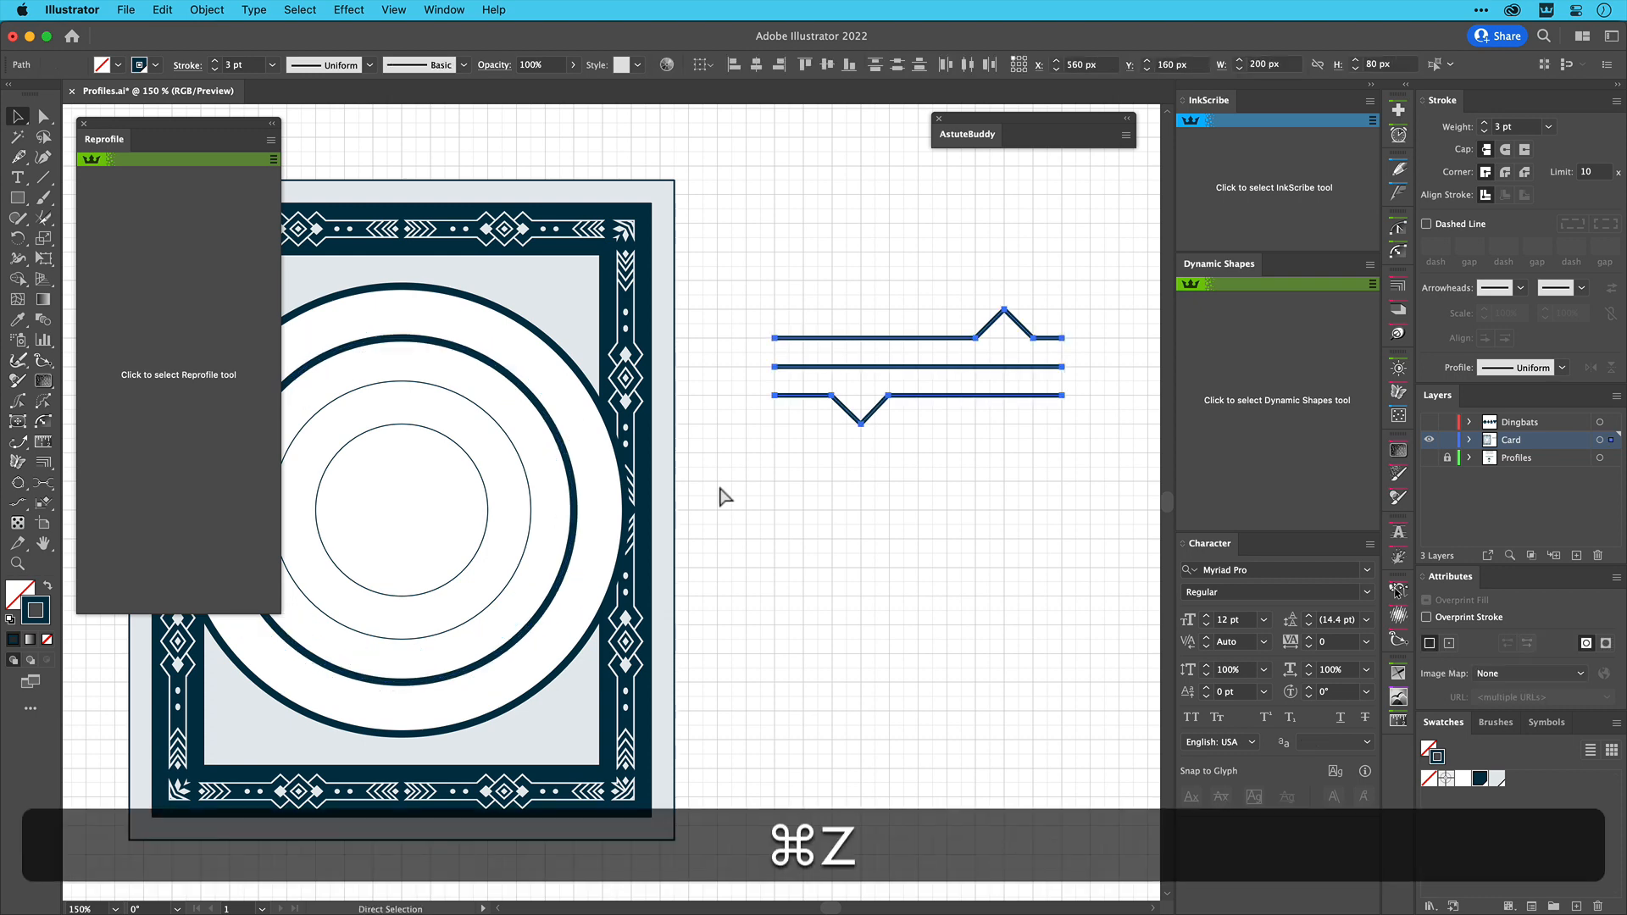
pyautogui.click(734, 449)
# Start a Greek key path below the three lines: 10 px right, 100 px up, 80 px right and 20 px down
pyautogui.press('p')
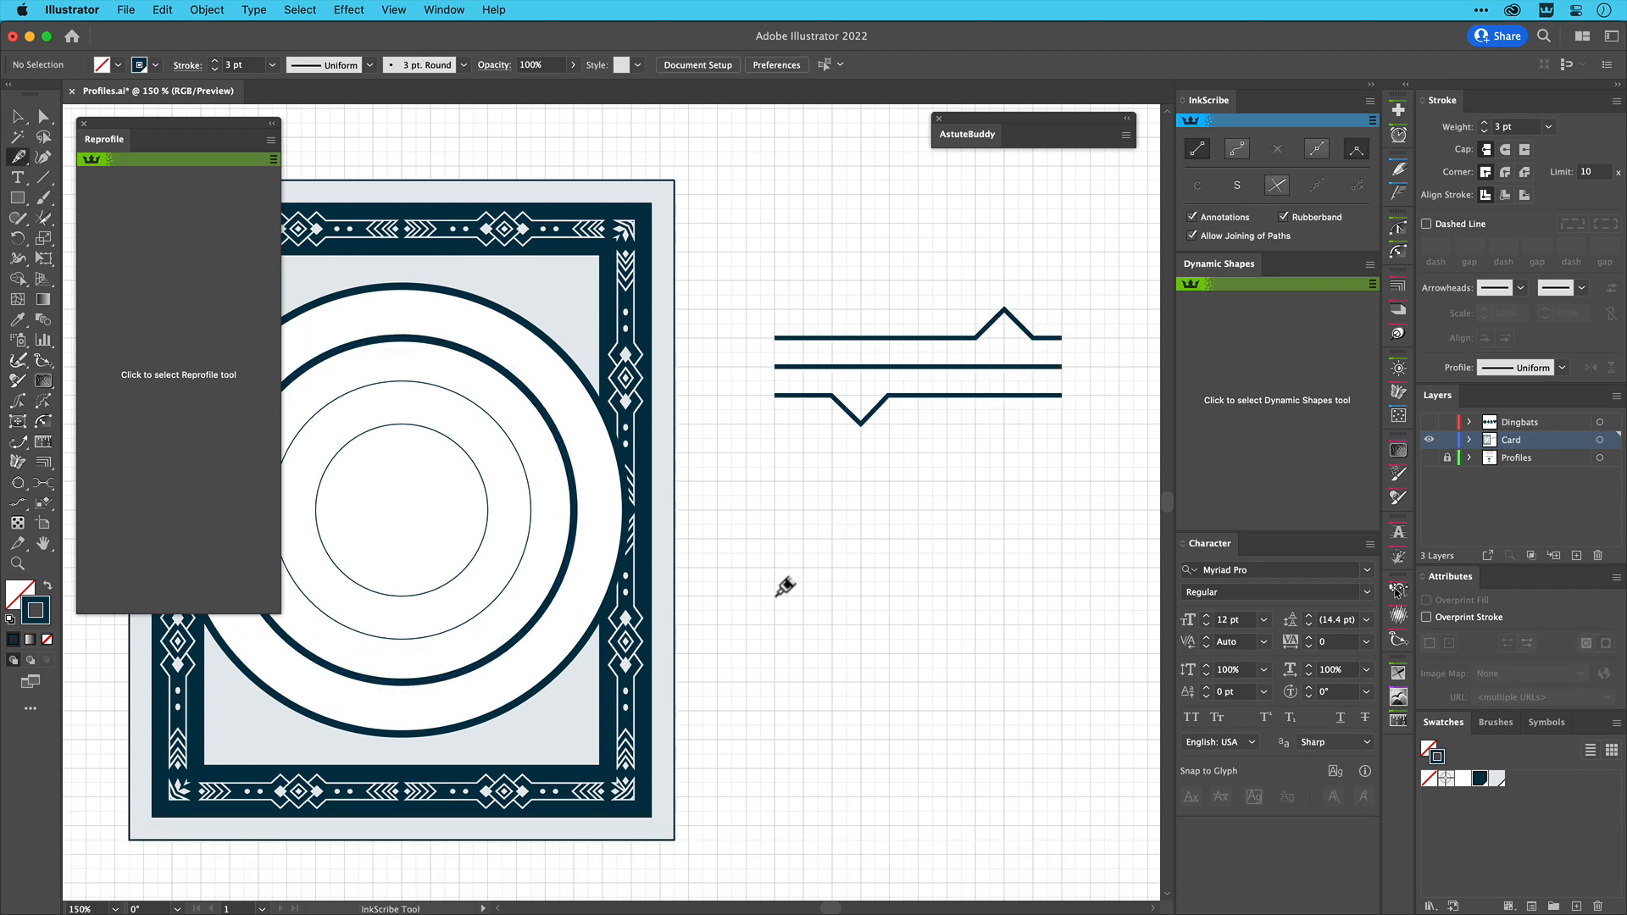
pyautogui.click(789, 596)
pyautogui.click(803, 596)
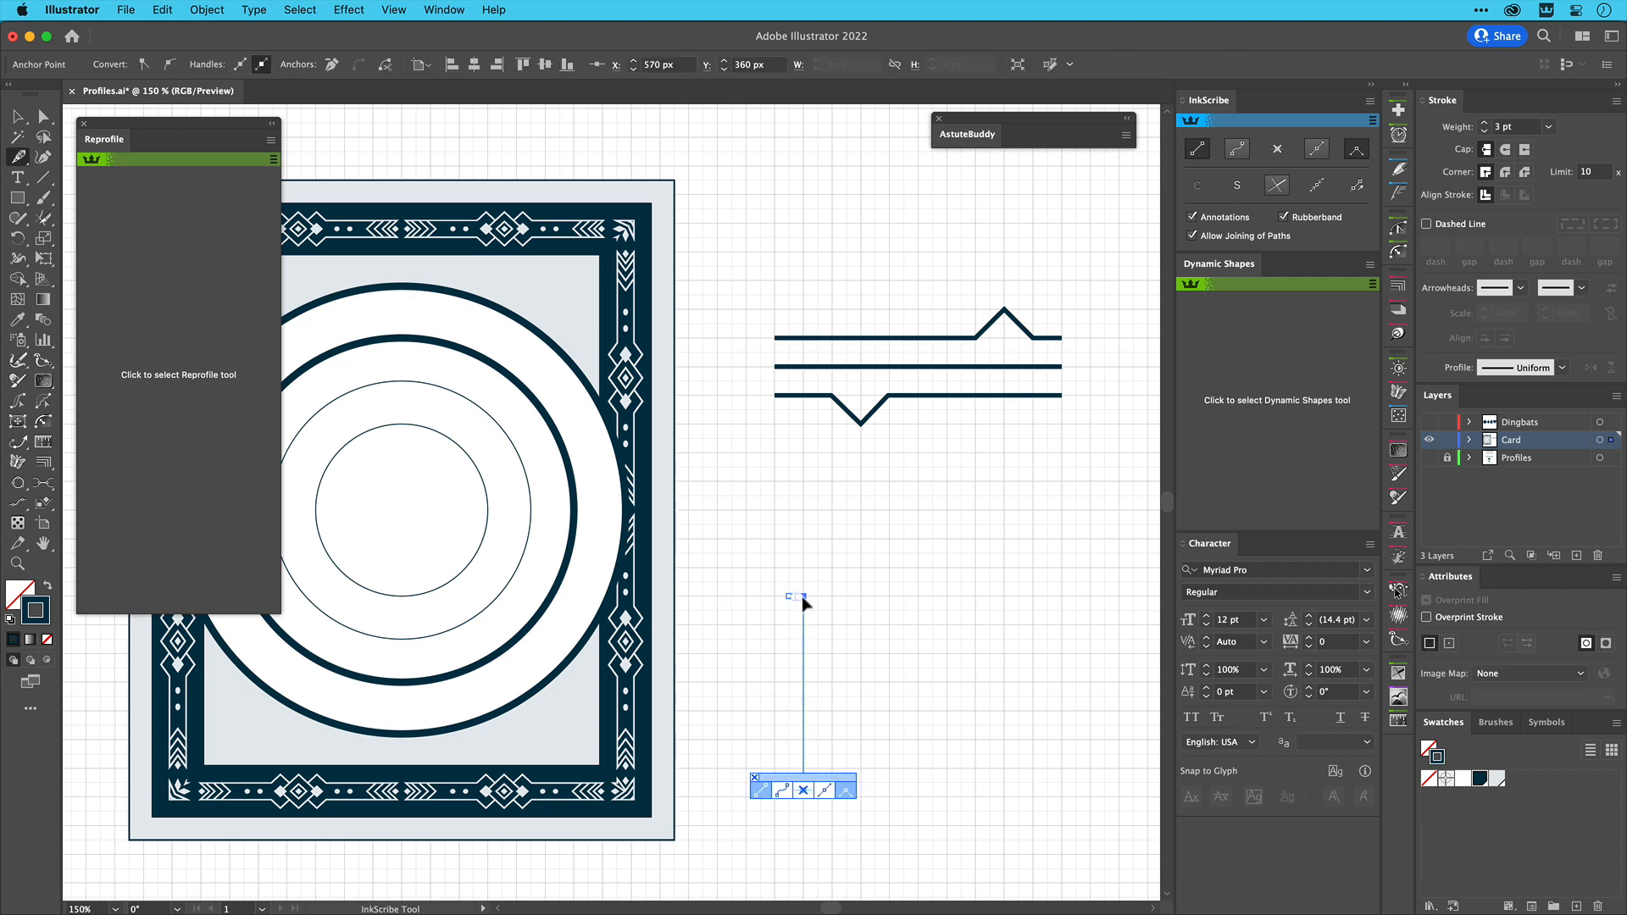
pyautogui.click(803, 453)
pyautogui.click(918, 453)
pyautogui.click(918, 480)
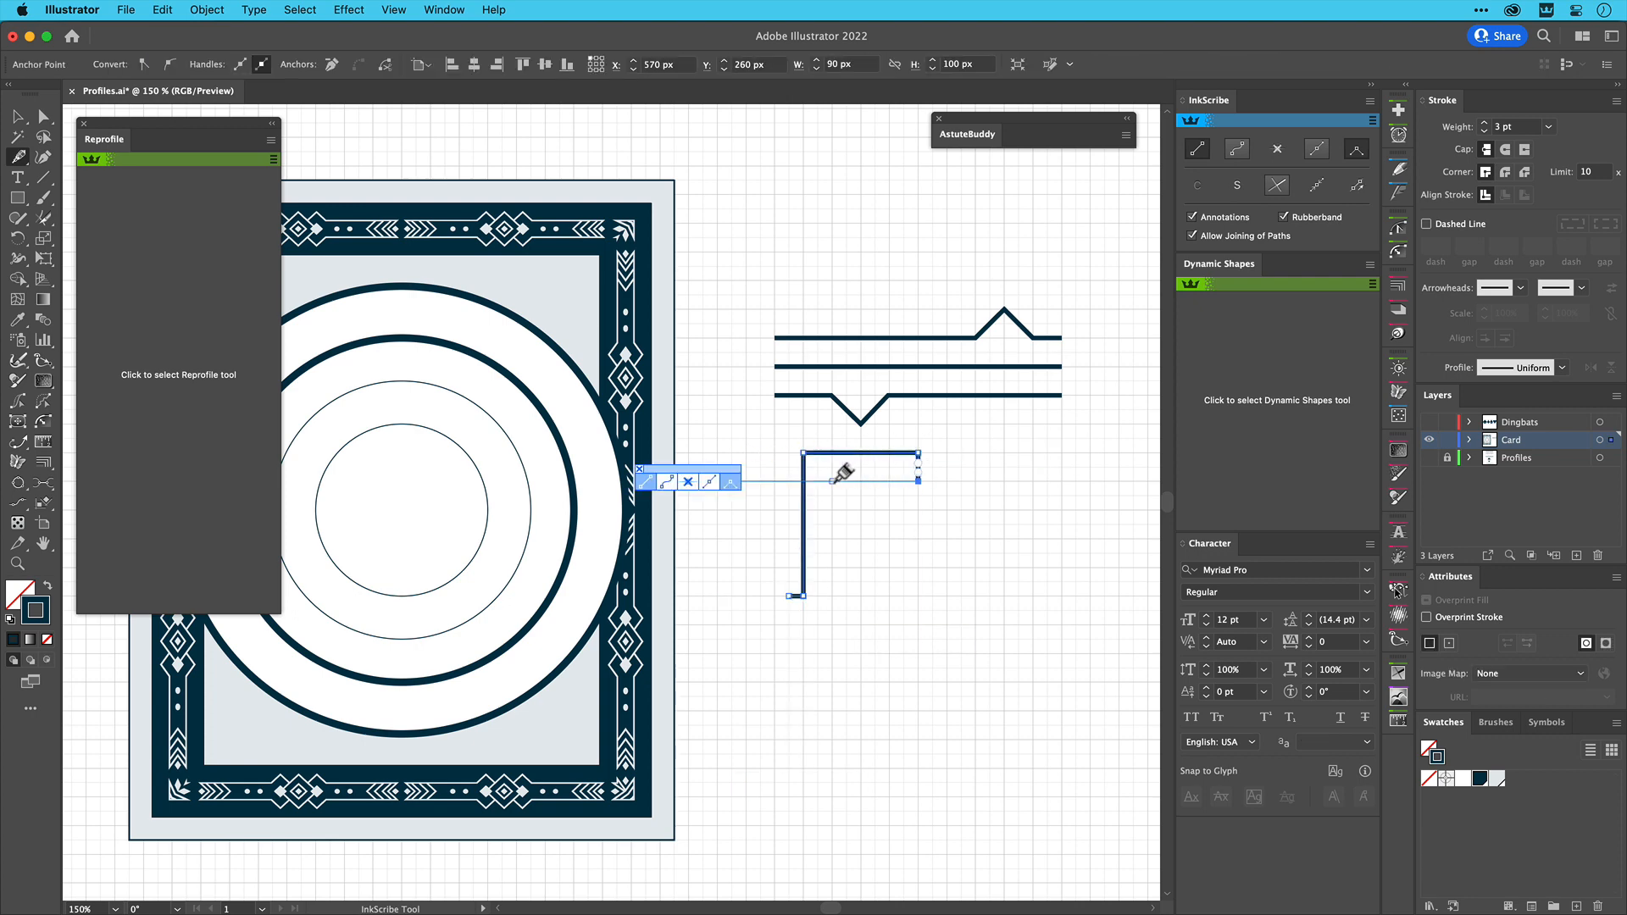
# Continue the left half of the key: 60 px left, 20 px down, right, down, left and down, 40 px right and 40 px up
pyautogui.click(831, 480)
pyautogui.click(831, 509)
pyautogui.click(861, 509)
pyautogui.click(861, 538)
pyautogui.click(832, 538)
pyautogui.click(832, 567)
pyautogui.click(889, 567)
pyautogui.click(889, 509)
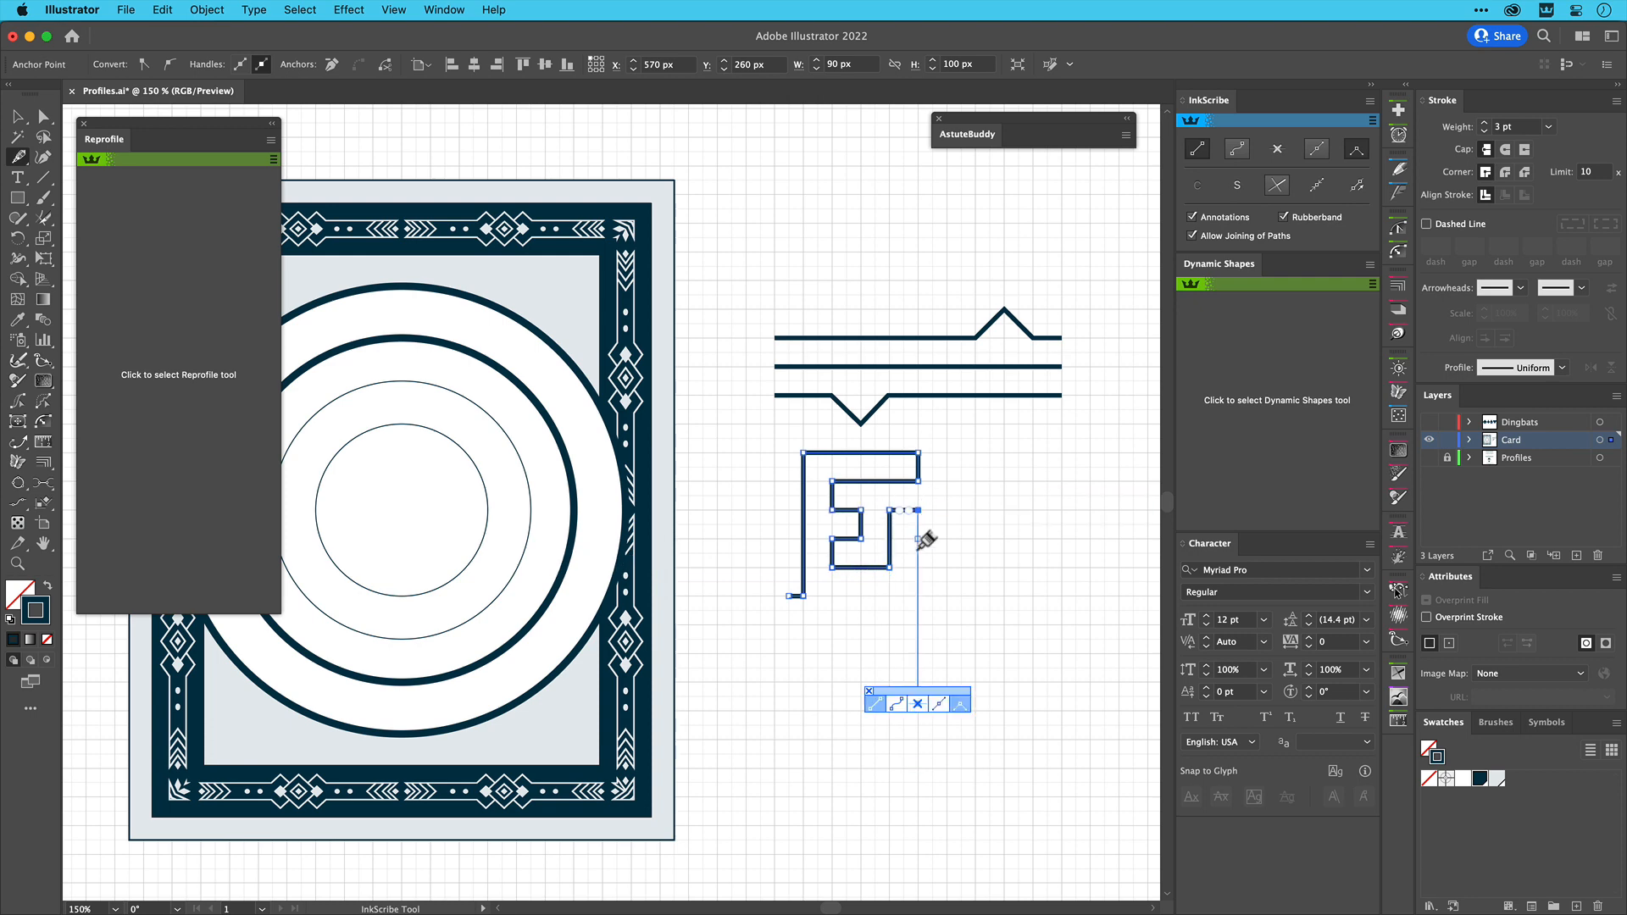
# Draw the middle of the key: 20 px right, 40 px down, 20 px right, 40 px up, 20 px right and 40 px down
pyautogui.click(917, 509)
pyautogui.click(916, 567)
pyautogui.click(946, 567)
pyautogui.click(946, 510)
pyautogui.click(974, 567)
# Mirror the inner key on the right half: 40 px right, 20 px up, left, up, right and up, and 60 px left
pyautogui.click(1033, 567)
pyautogui.click(1033, 539)
pyautogui.click(1004, 539)
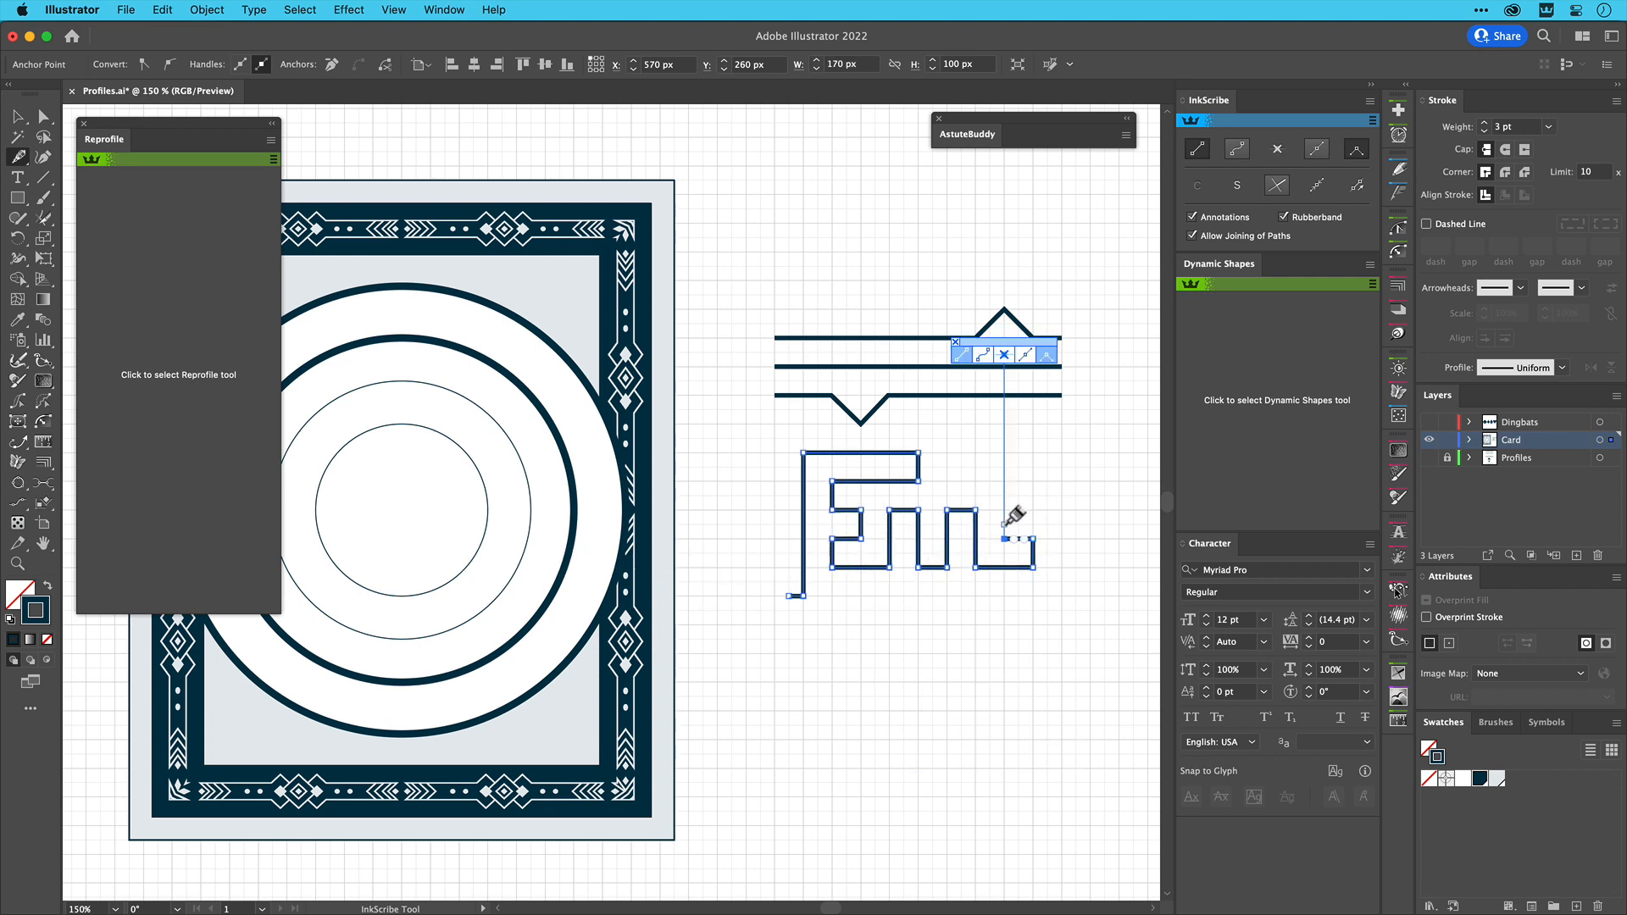
pyautogui.click(1004, 509)
pyautogui.click(1033, 509)
pyautogui.click(1032, 480)
pyautogui.click(947, 480)
# Finish the key path with segments 20 px up, 80 px right, about 80 px down and 10 px right
pyautogui.click(946, 453)
pyautogui.click(1062, 454)
pyautogui.click(1061, 566)
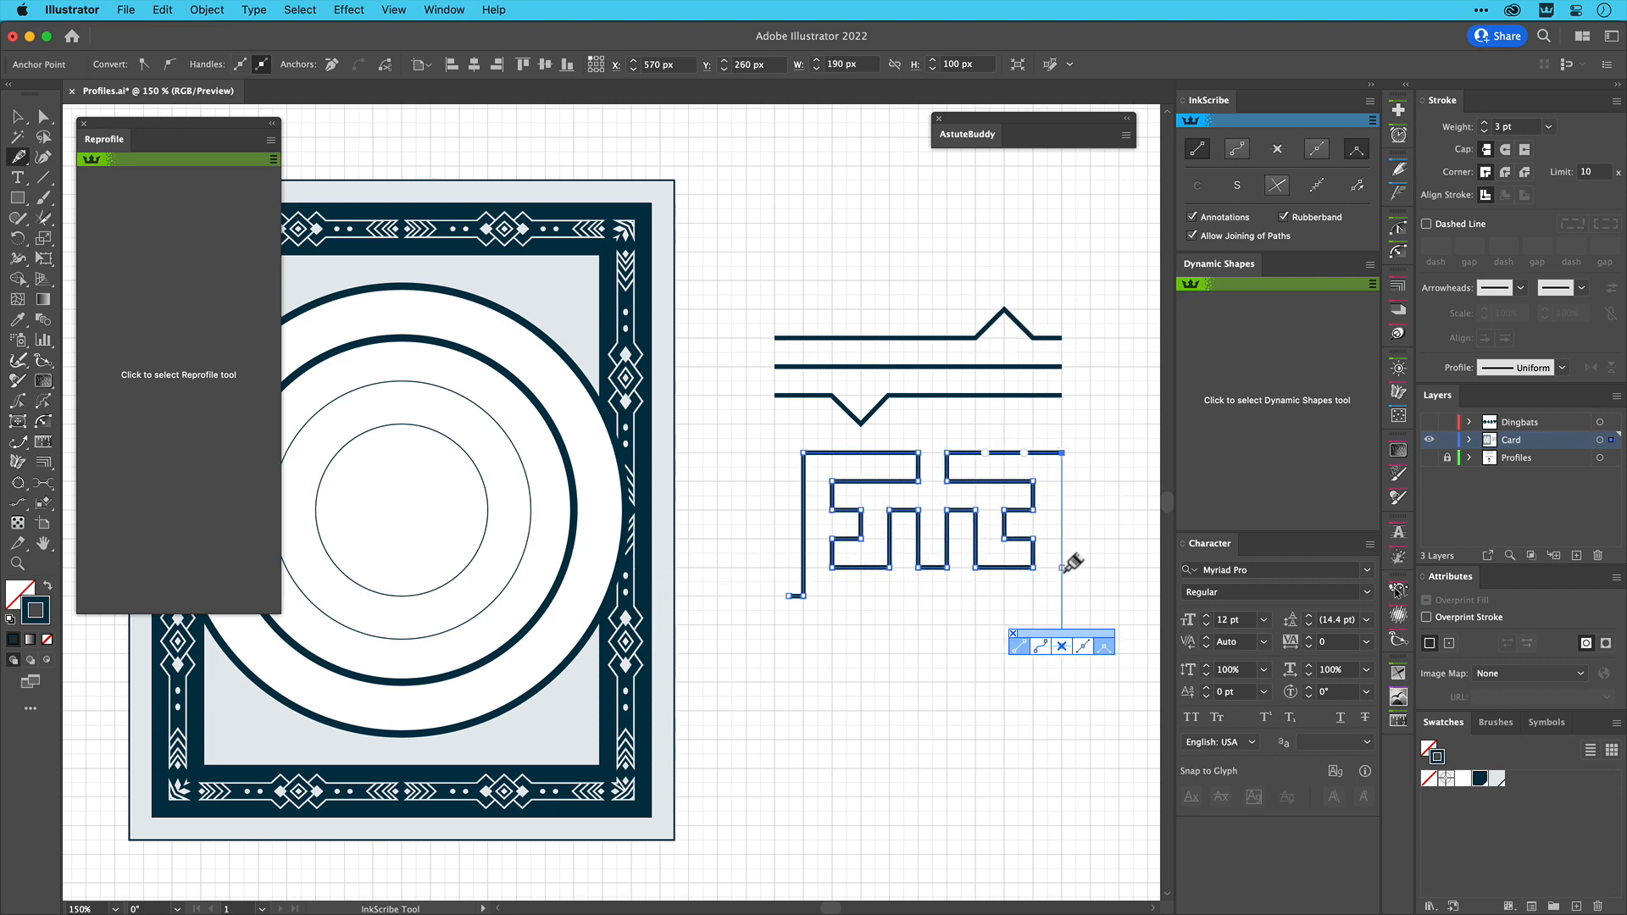
pyautogui.click(1076, 566)
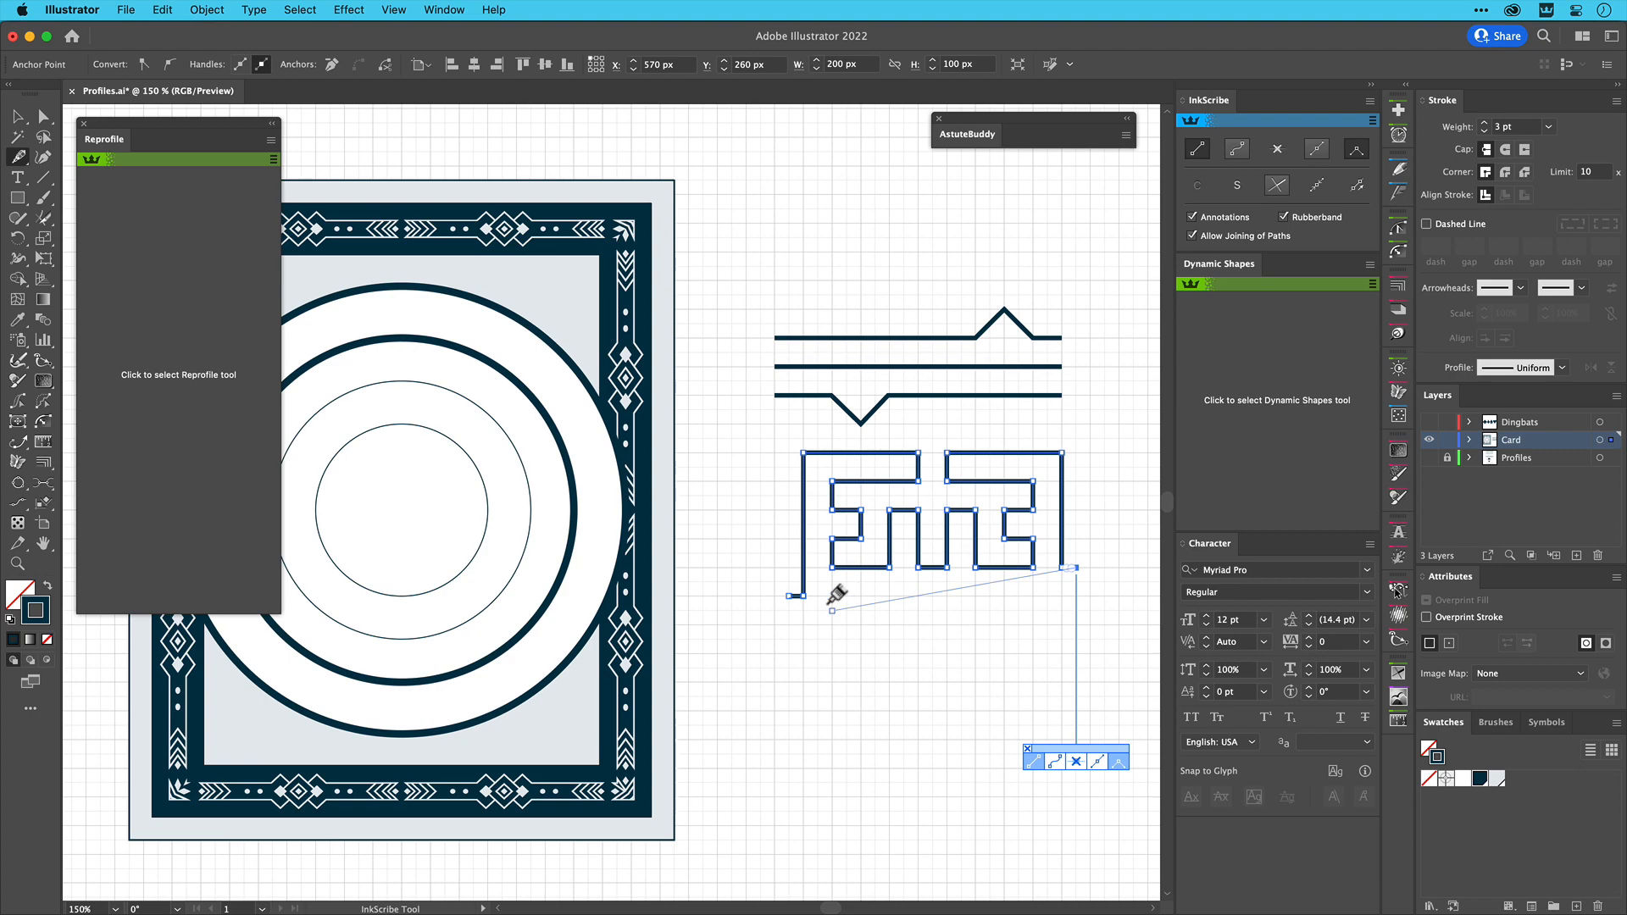
# Move the key path's lower-left end segment up 20 px, level with the right end
pyautogui.press('a')
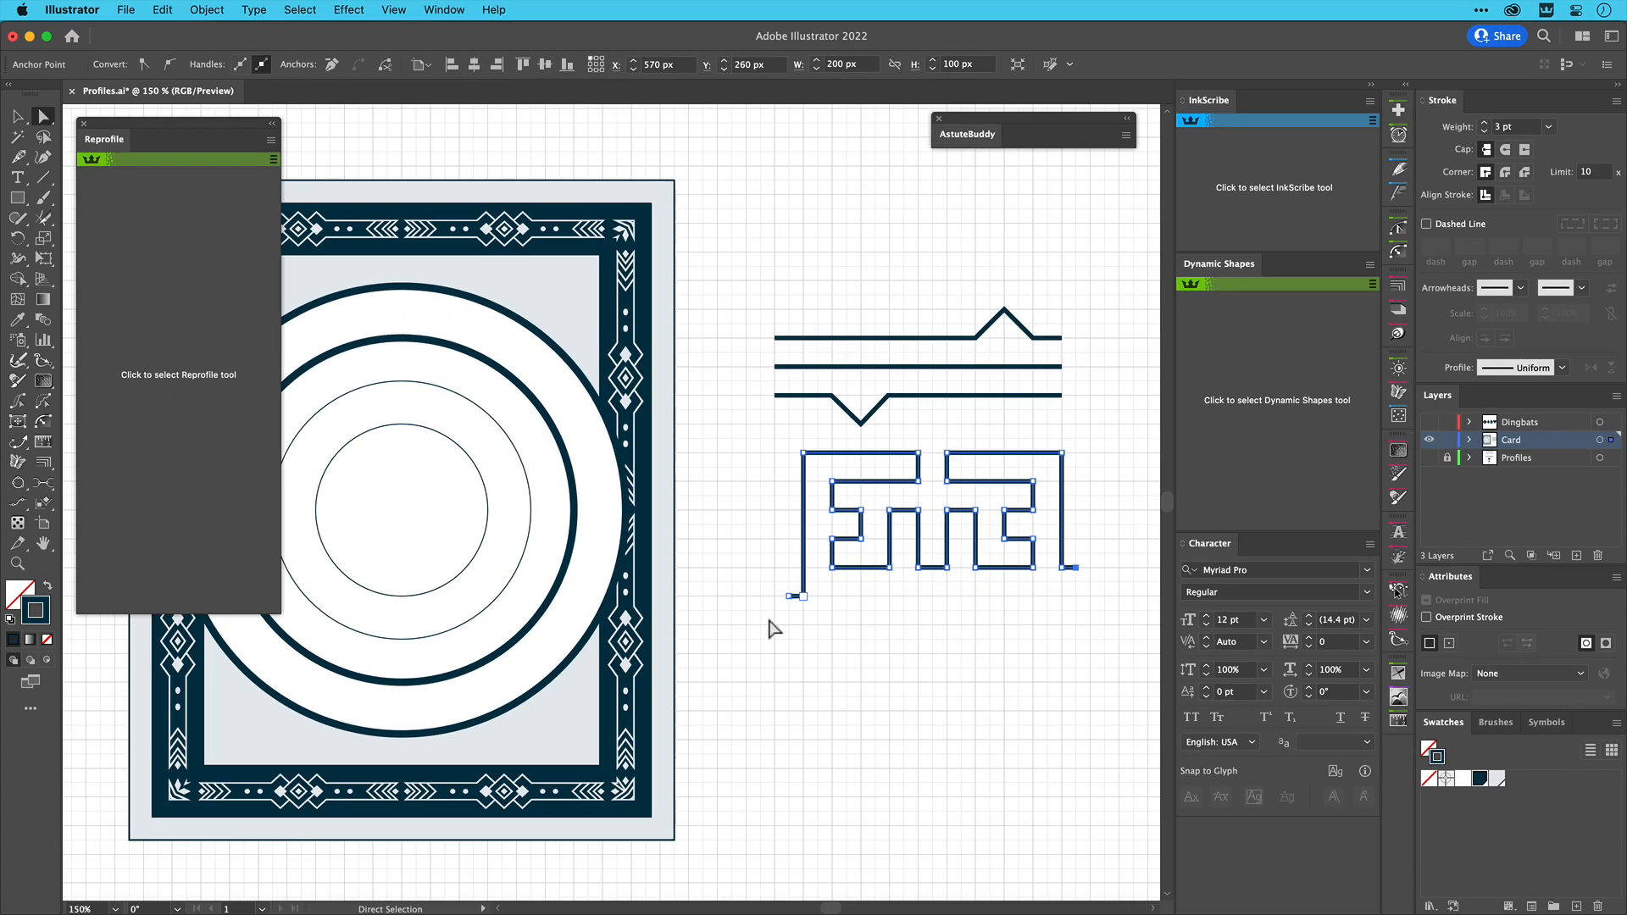
pyautogui.press('a')
pyautogui.click(559, 710)
pyautogui.moveTo(803, 596); pyautogui.dragTo(803, 568)
pyautogui.click(795, 597)
pyautogui.click(788, 568)
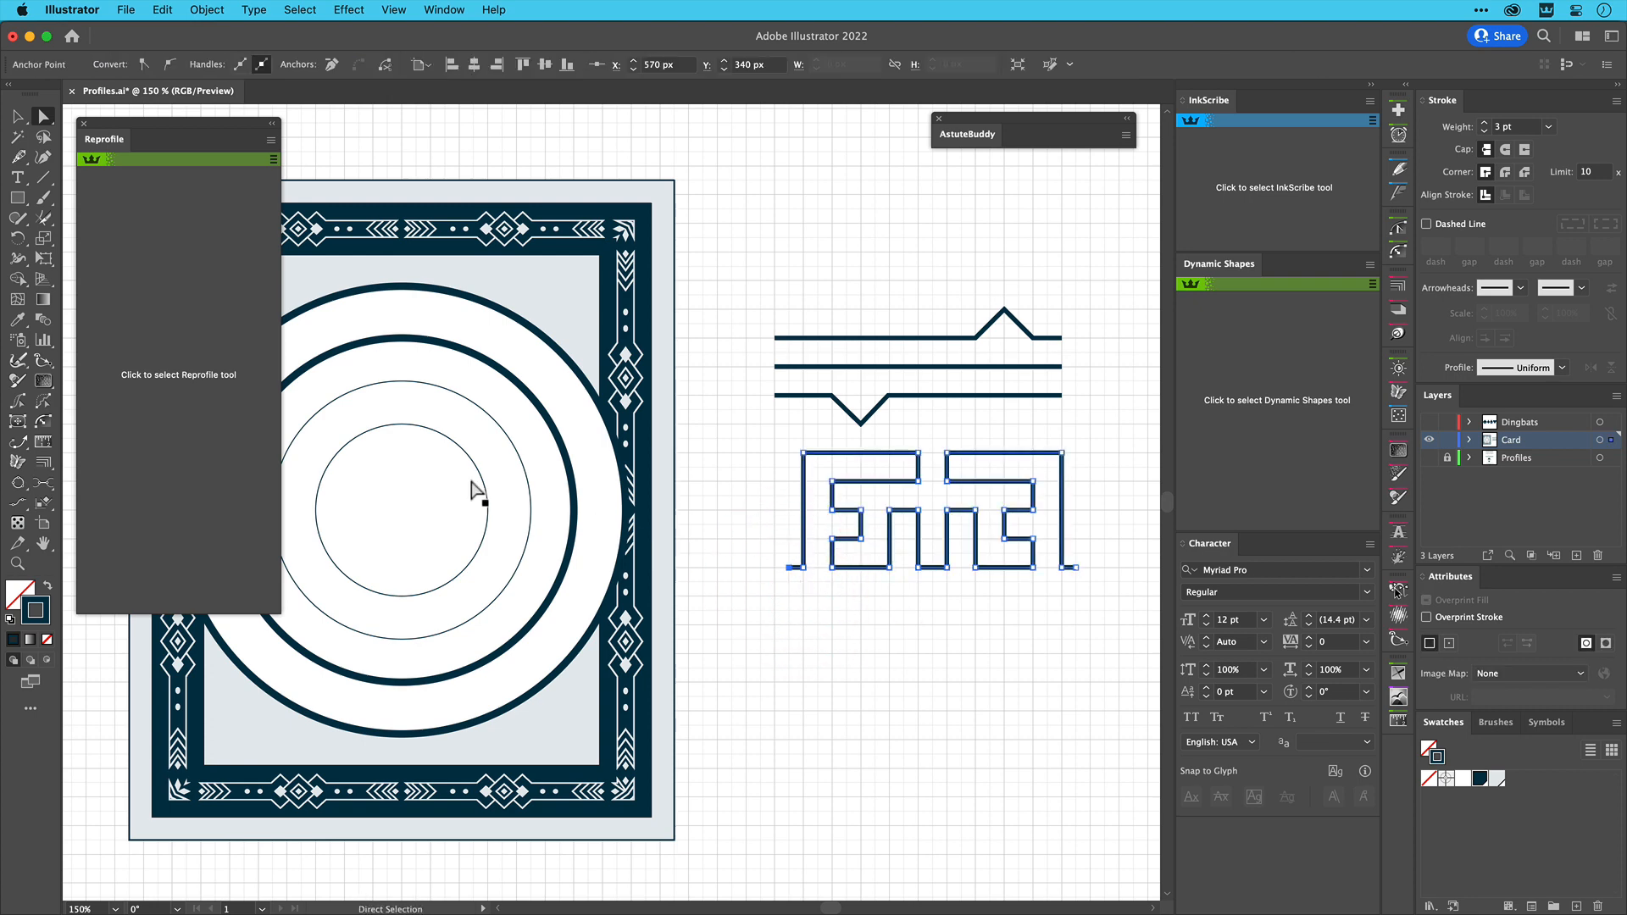
# Create a new Reprofile profile from the key path, named Roman and kept in the User category
pyautogui.click(206, 418)
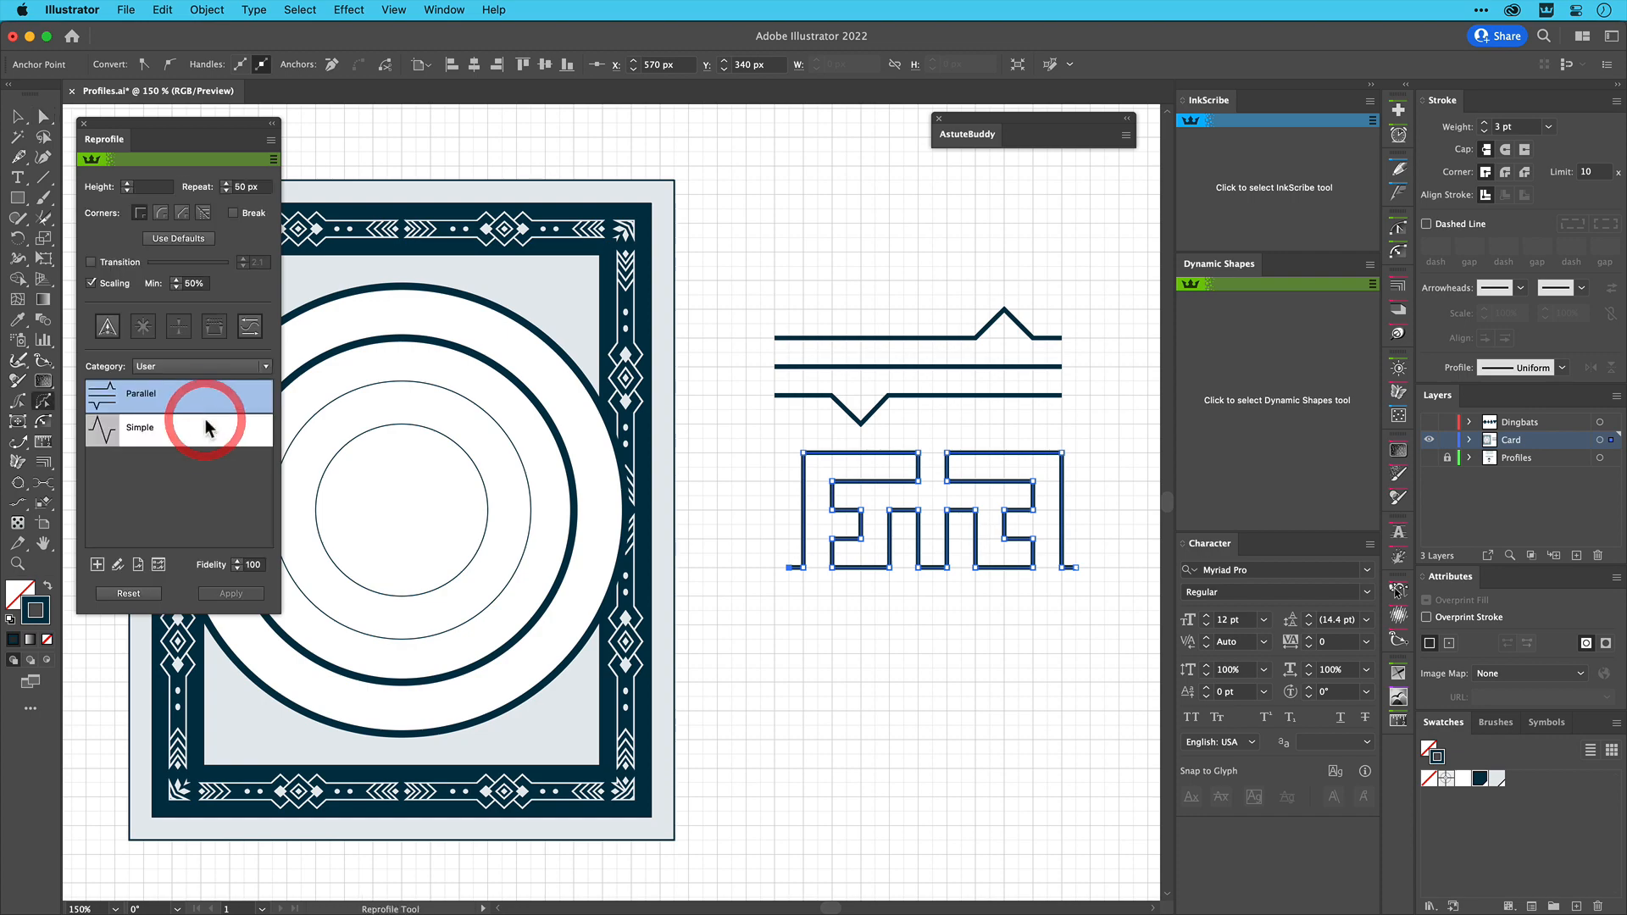
pyautogui.click(96, 565)
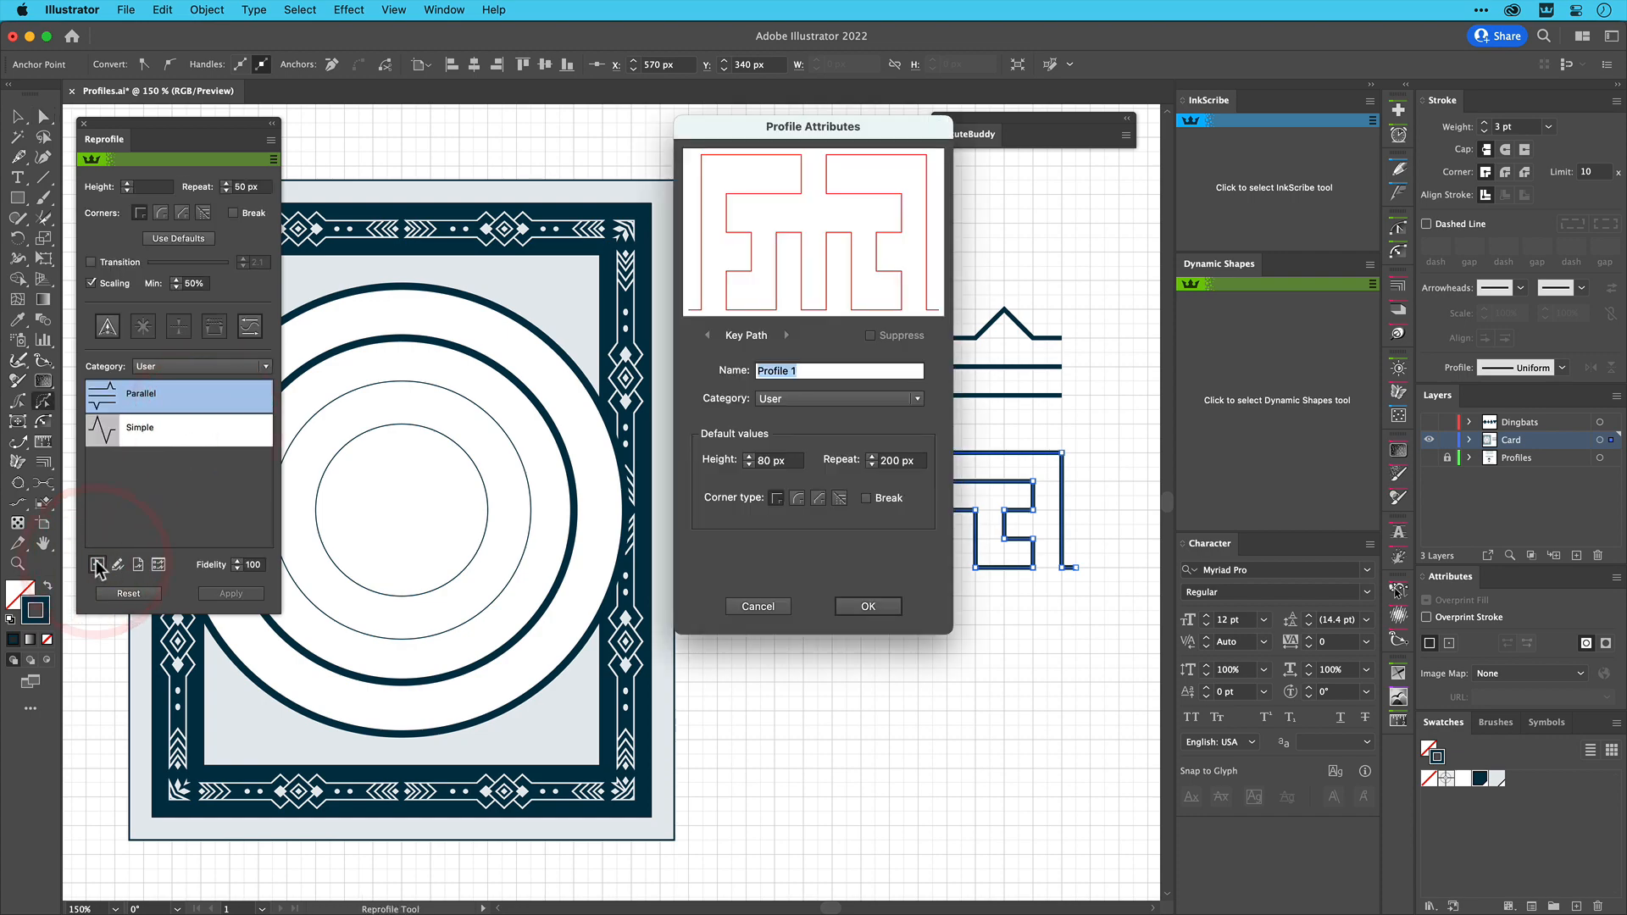
pyautogui.write('Roa')
pyautogui.press('BackSpace')
pyautogui.write('man')
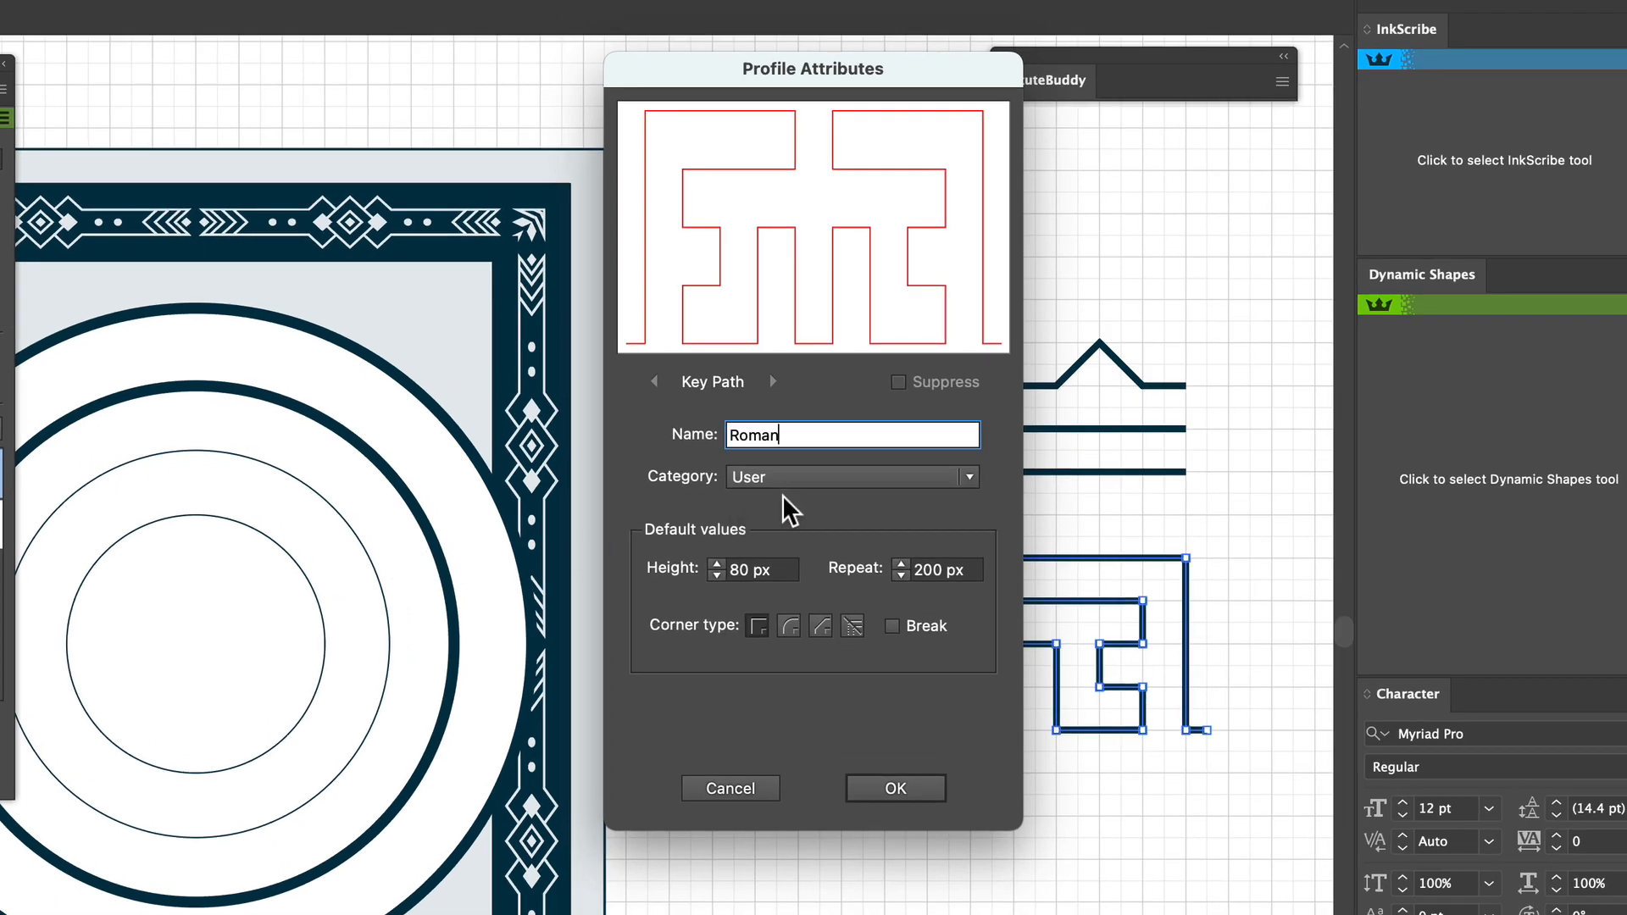
pyautogui.click(795, 476)
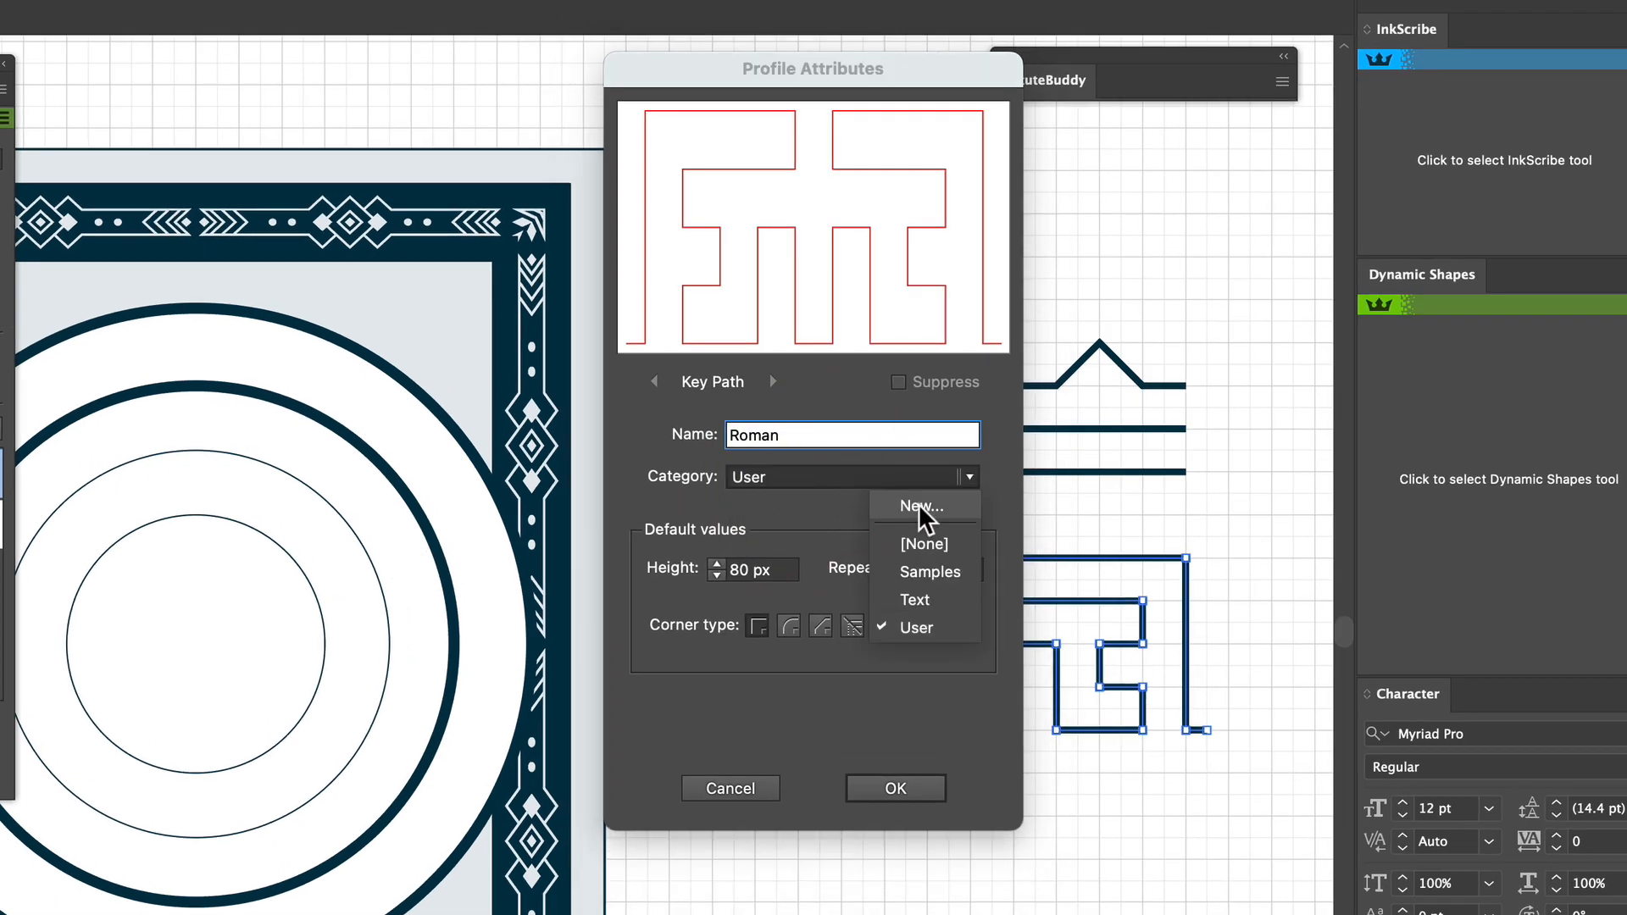
pyautogui.click(845, 503)
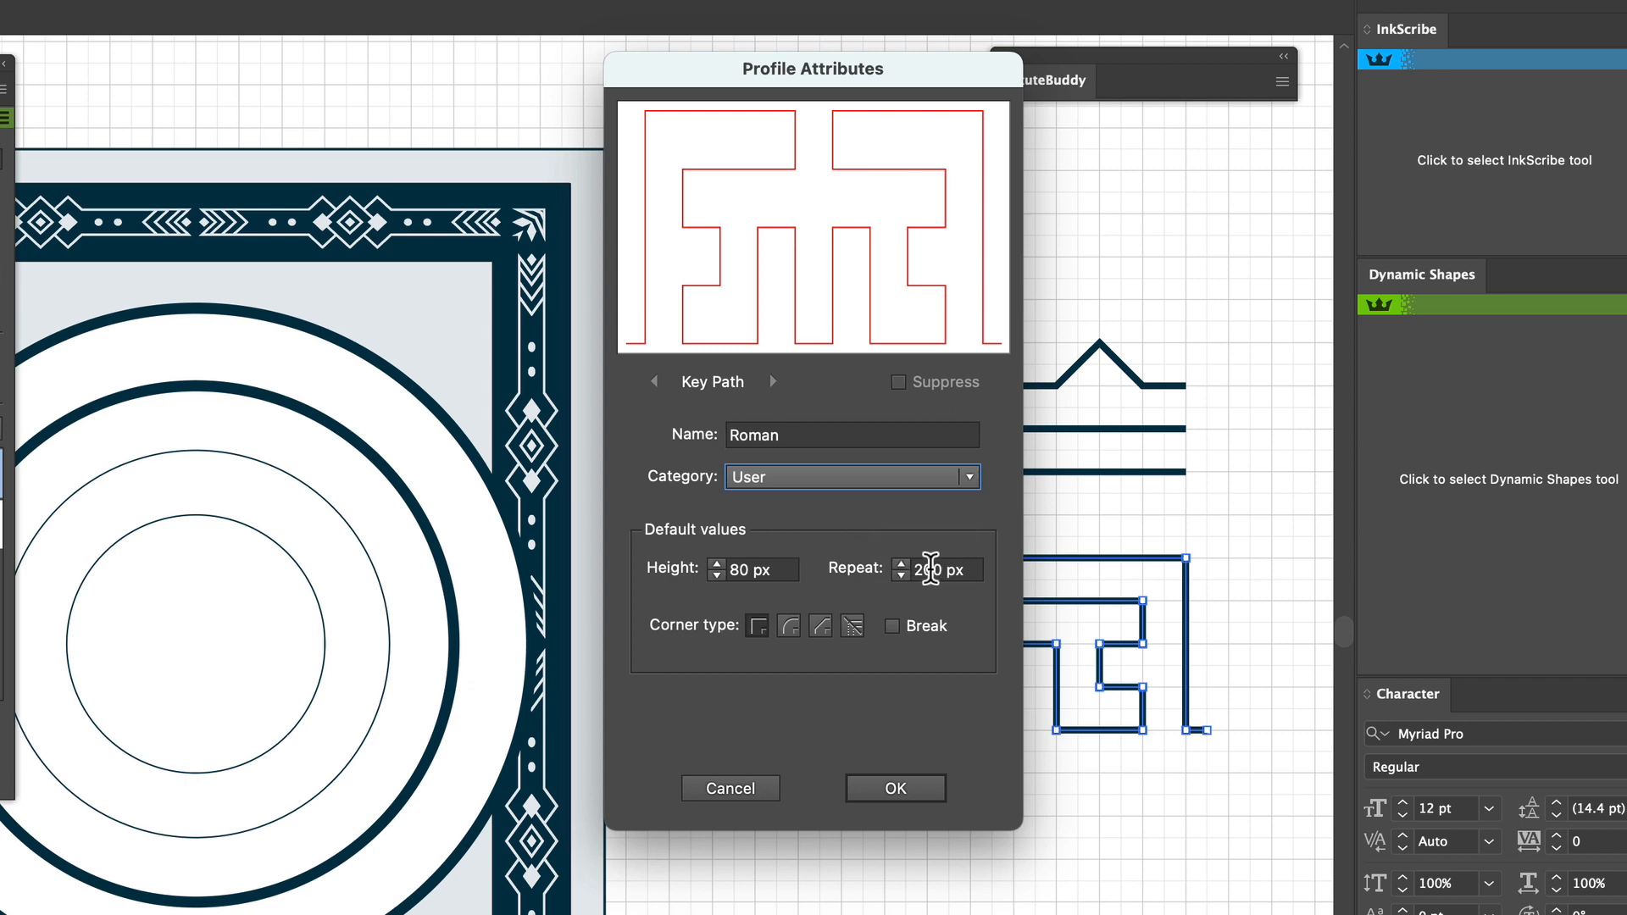
# Set the Roman profile's default height to 20 px and repeat to 50 px, enable Break, and save it
pyautogui.press('Tab')
pyautogui.click(635, 563)
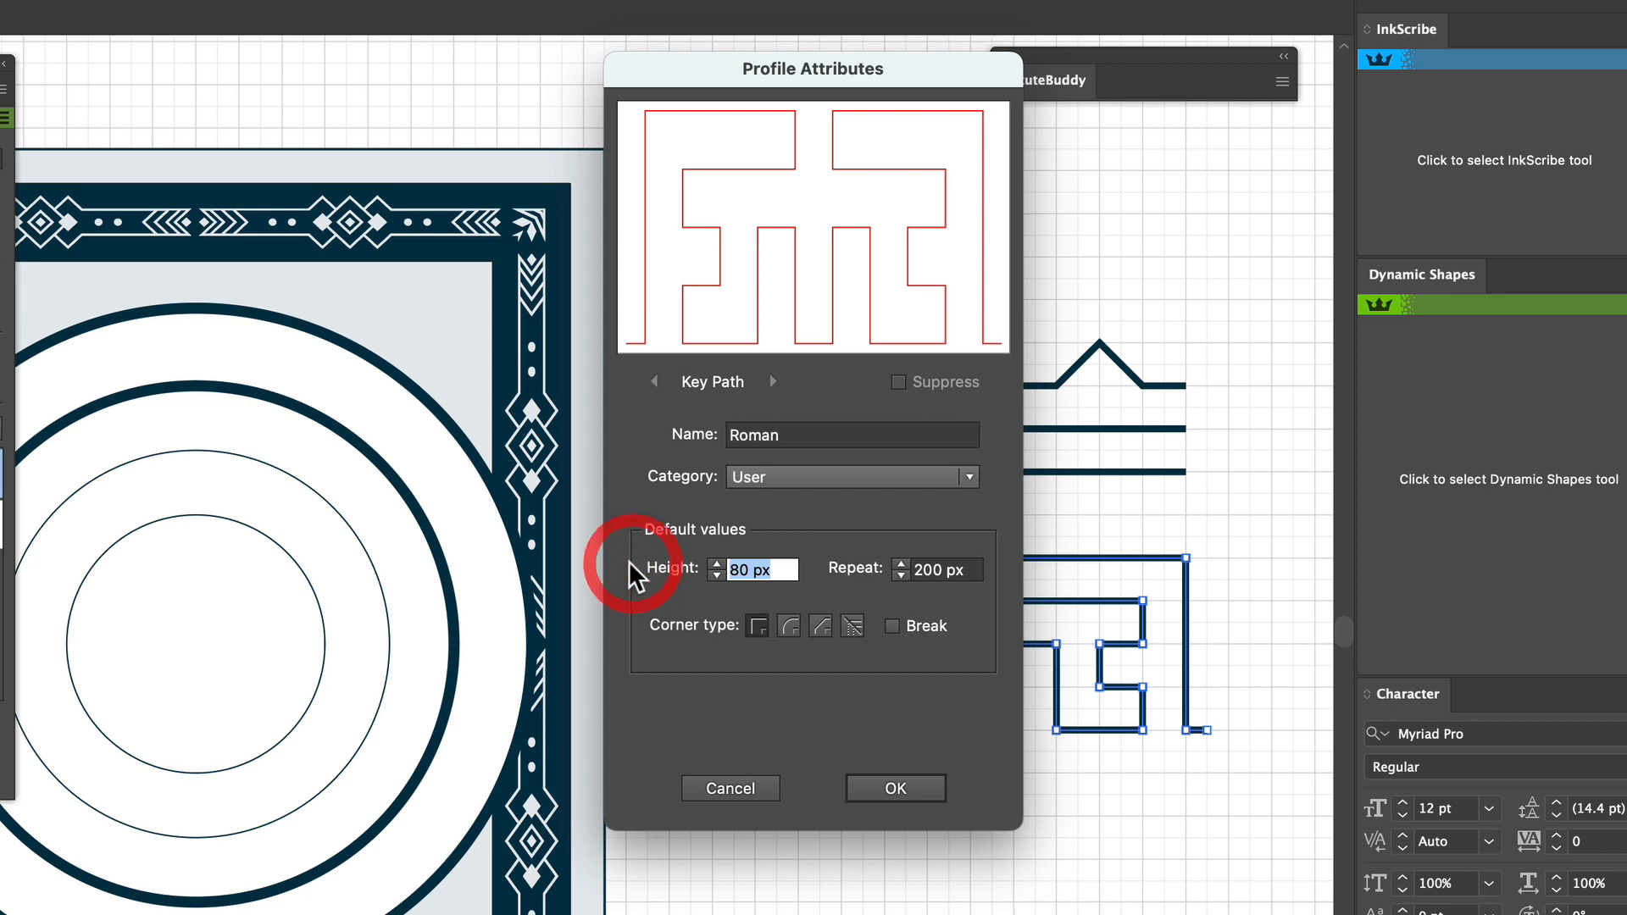
pyautogui.write('20')
pyautogui.press('Tab')
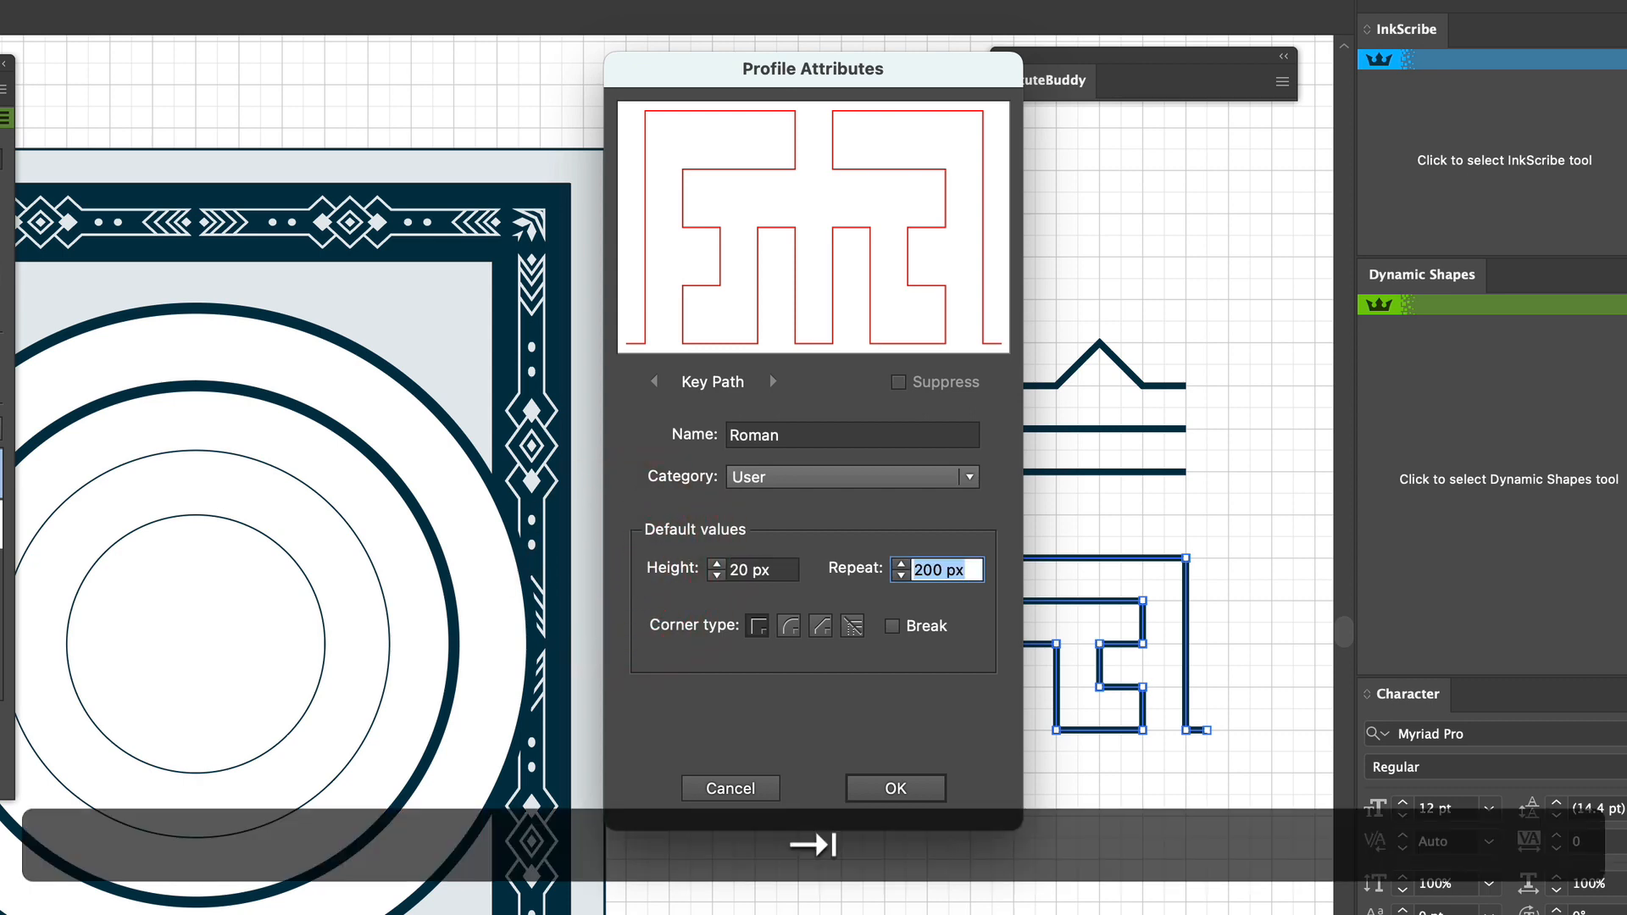
pyautogui.write('50')
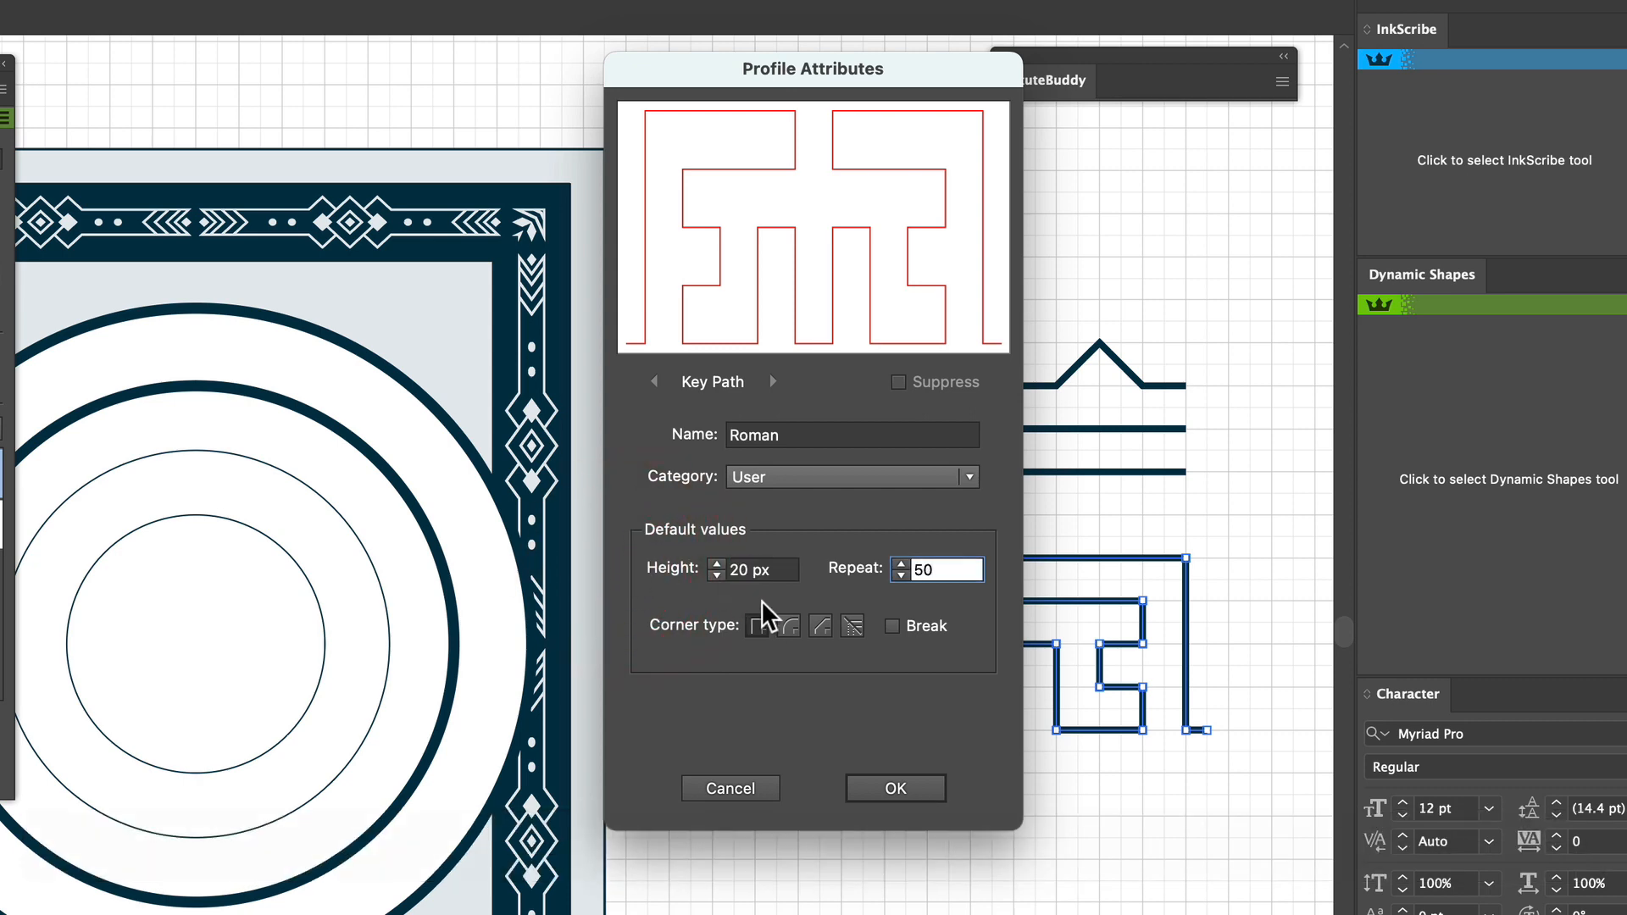
pyautogui.click(895, 625)
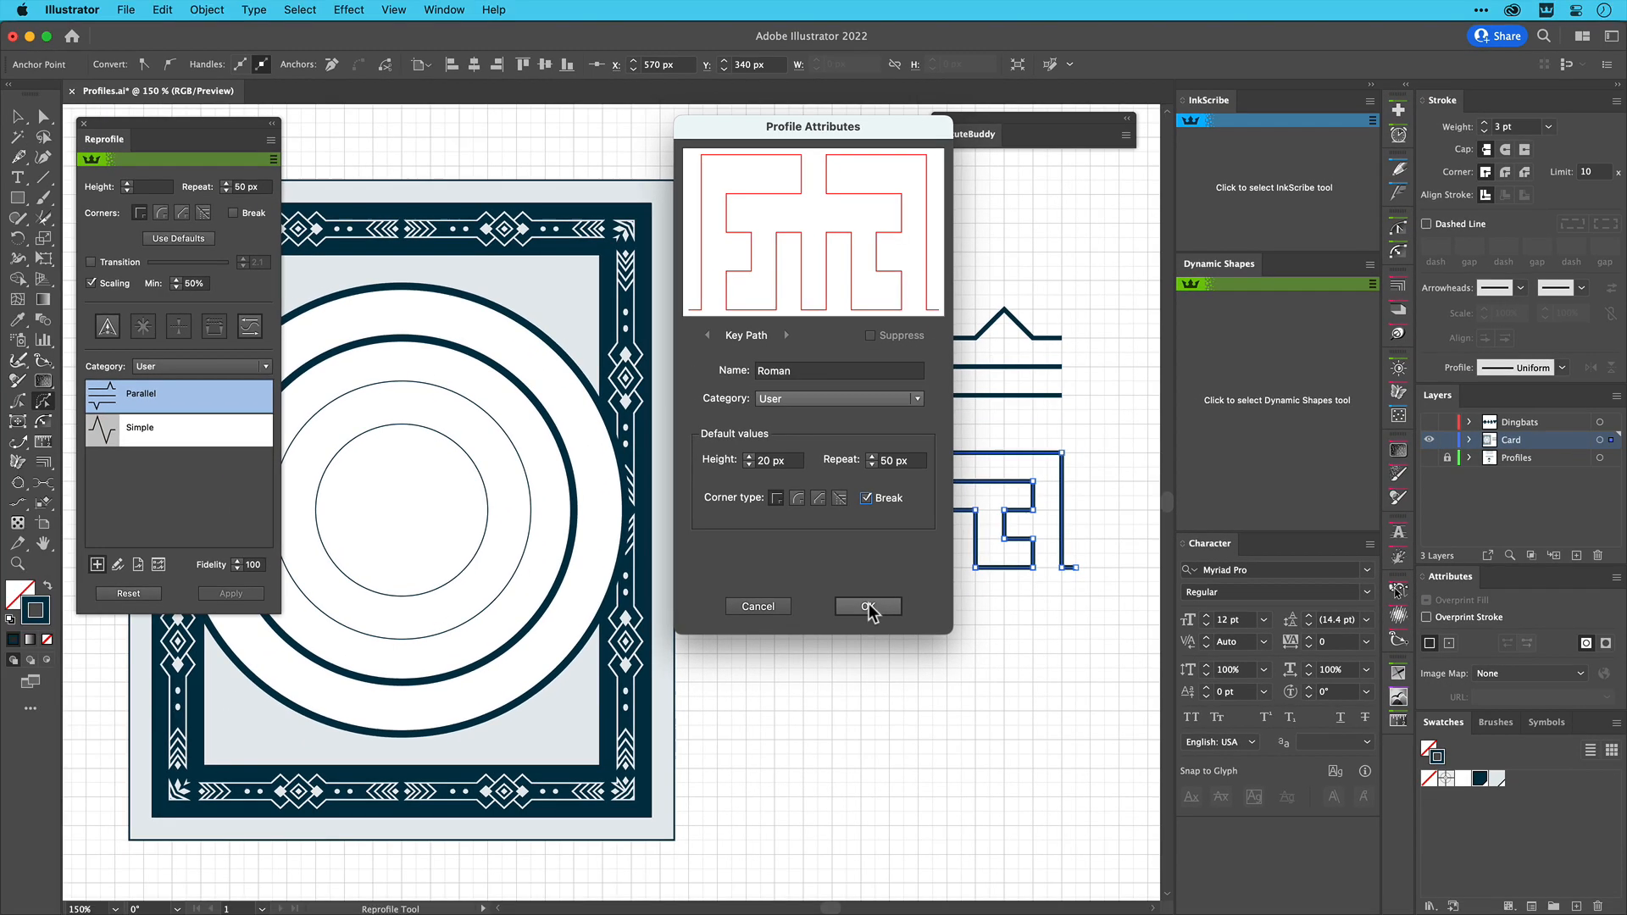
pyautogui.click(868, 606)
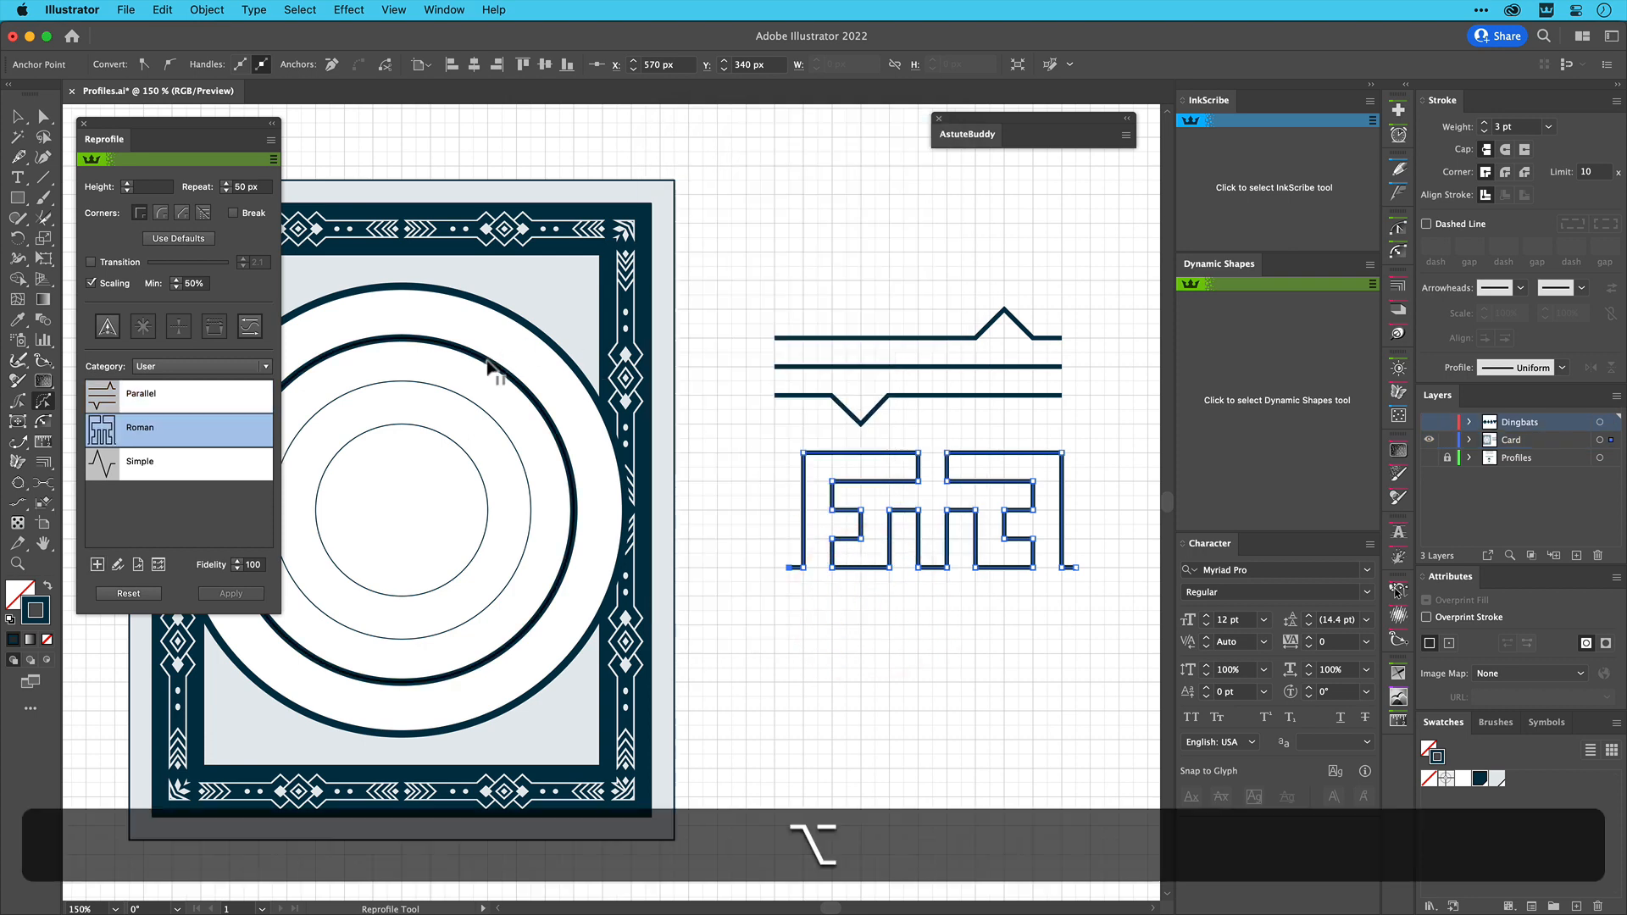
# Apply the Roman profile with its default values to the thick inner circle of the card
pyautogui.moveTo(488, 362); pyautogui.dragTo(495, 354)
pyautogui.hotkey('alt', 'd')
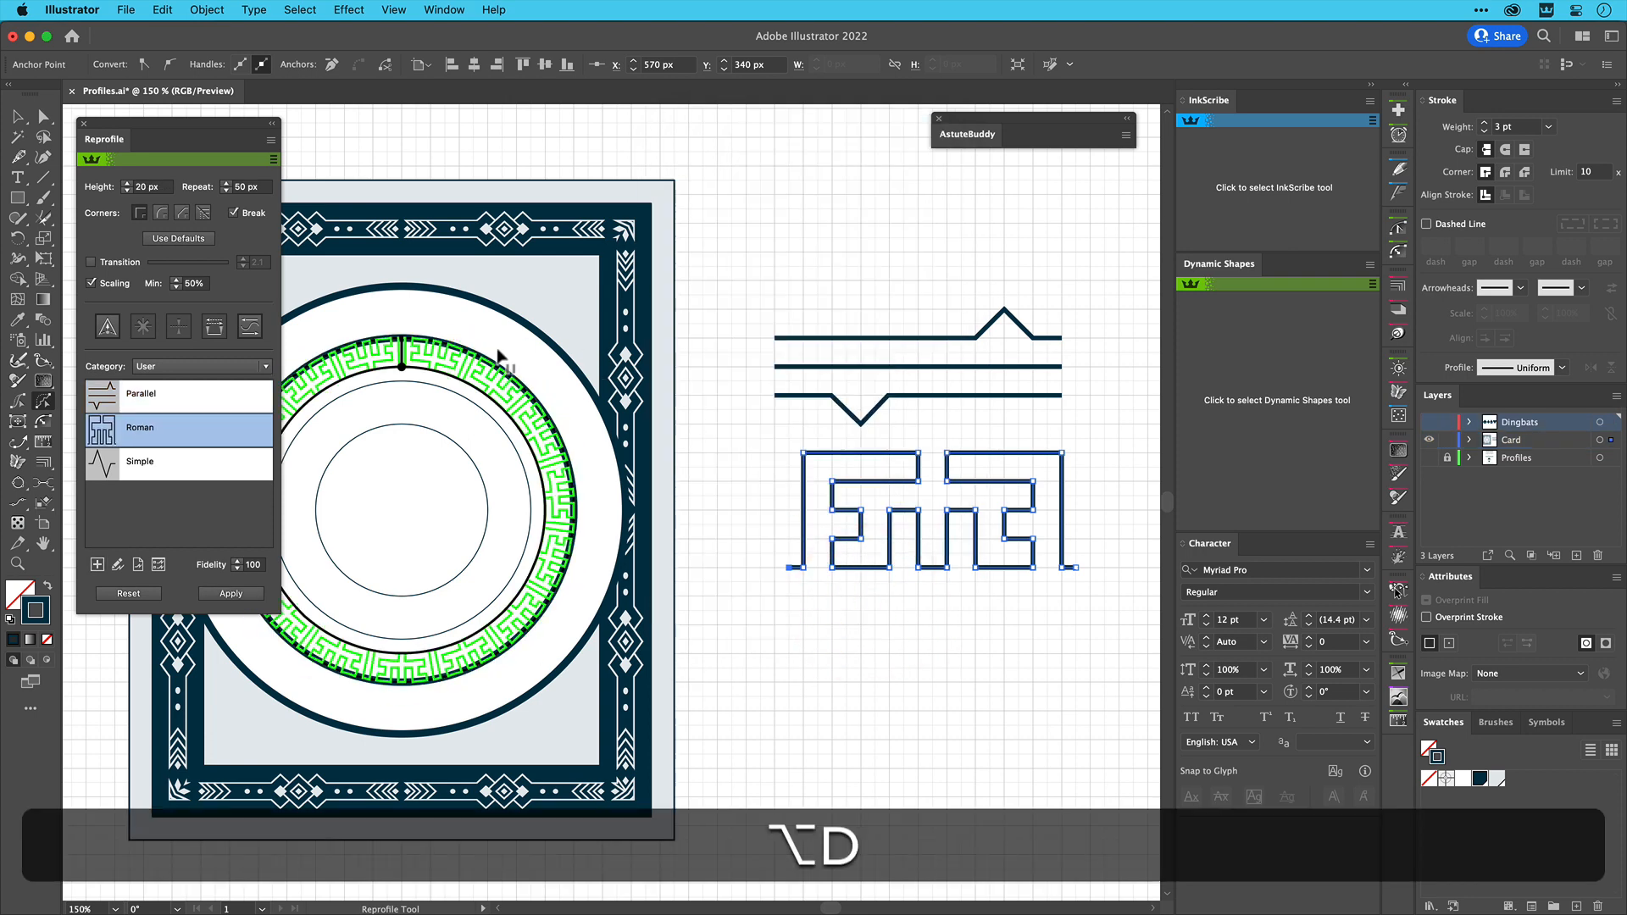
pyautogui.click(498, 353)
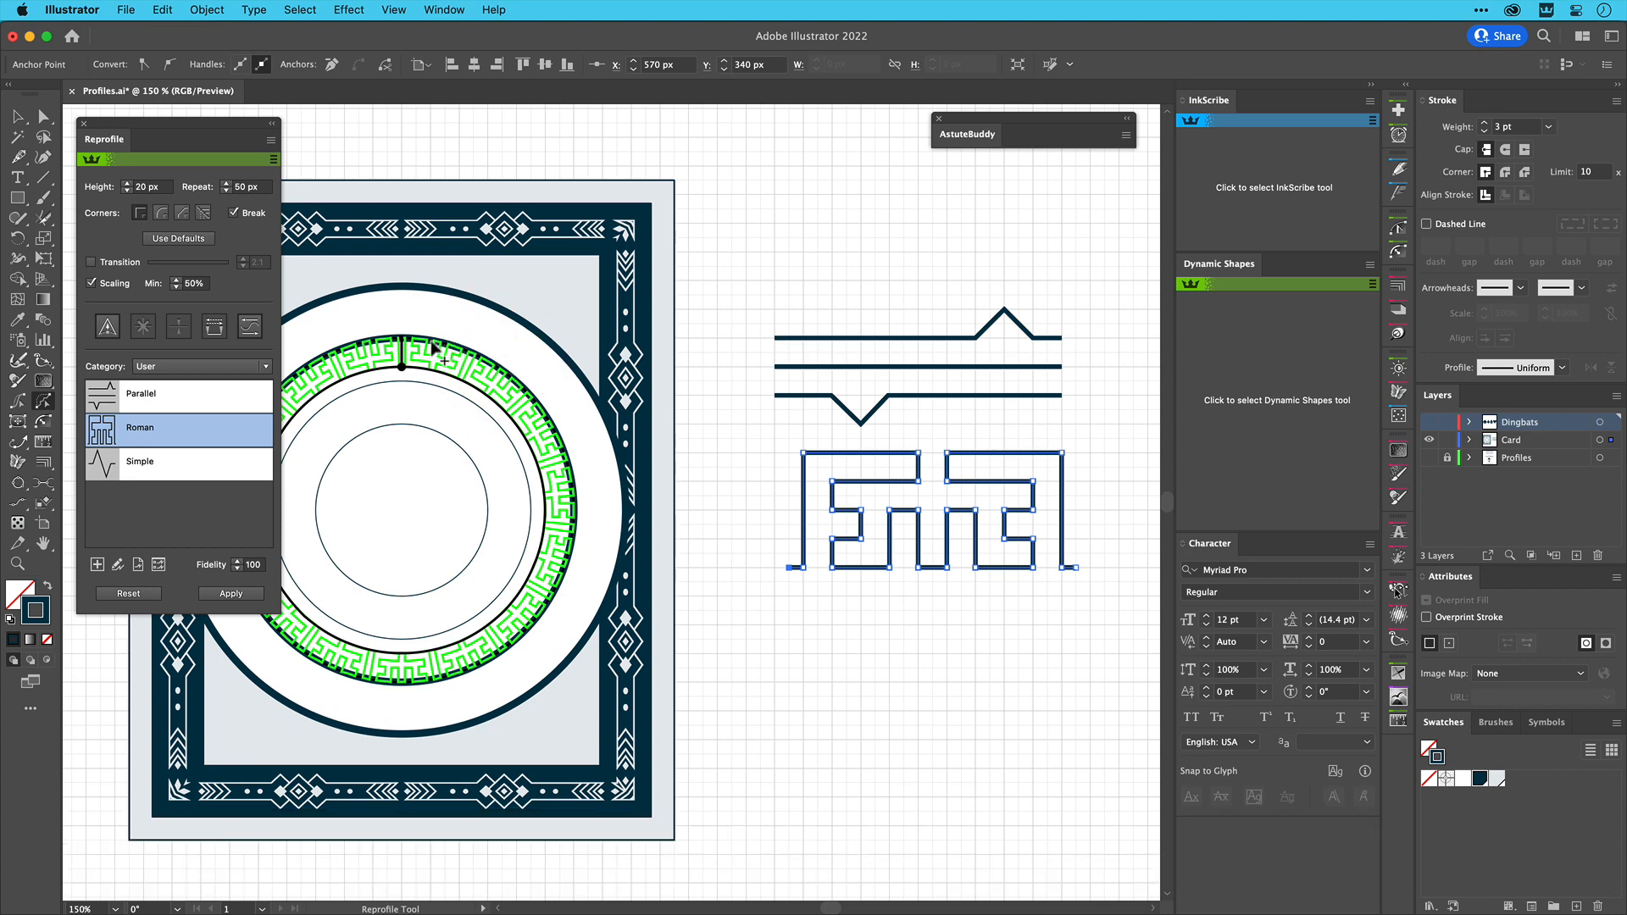
pyautogui.press('Return')
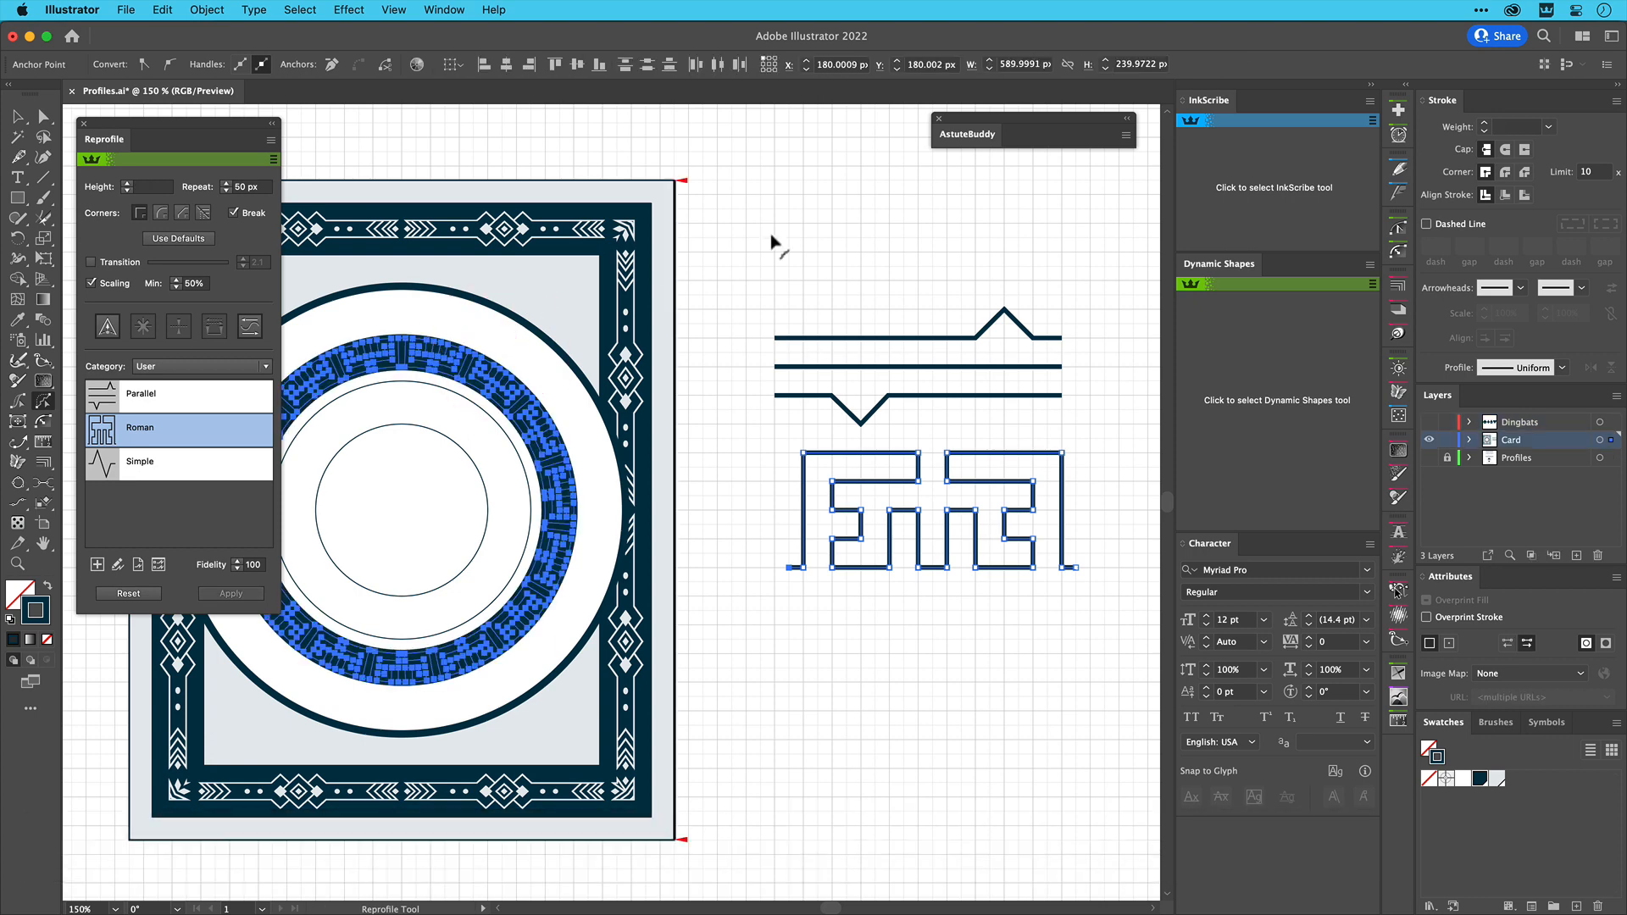
# Set the stroke weight of the key-patterned ring and the selected key path to 2 pt, and deselect them
pyautogui.click(1509, 126)
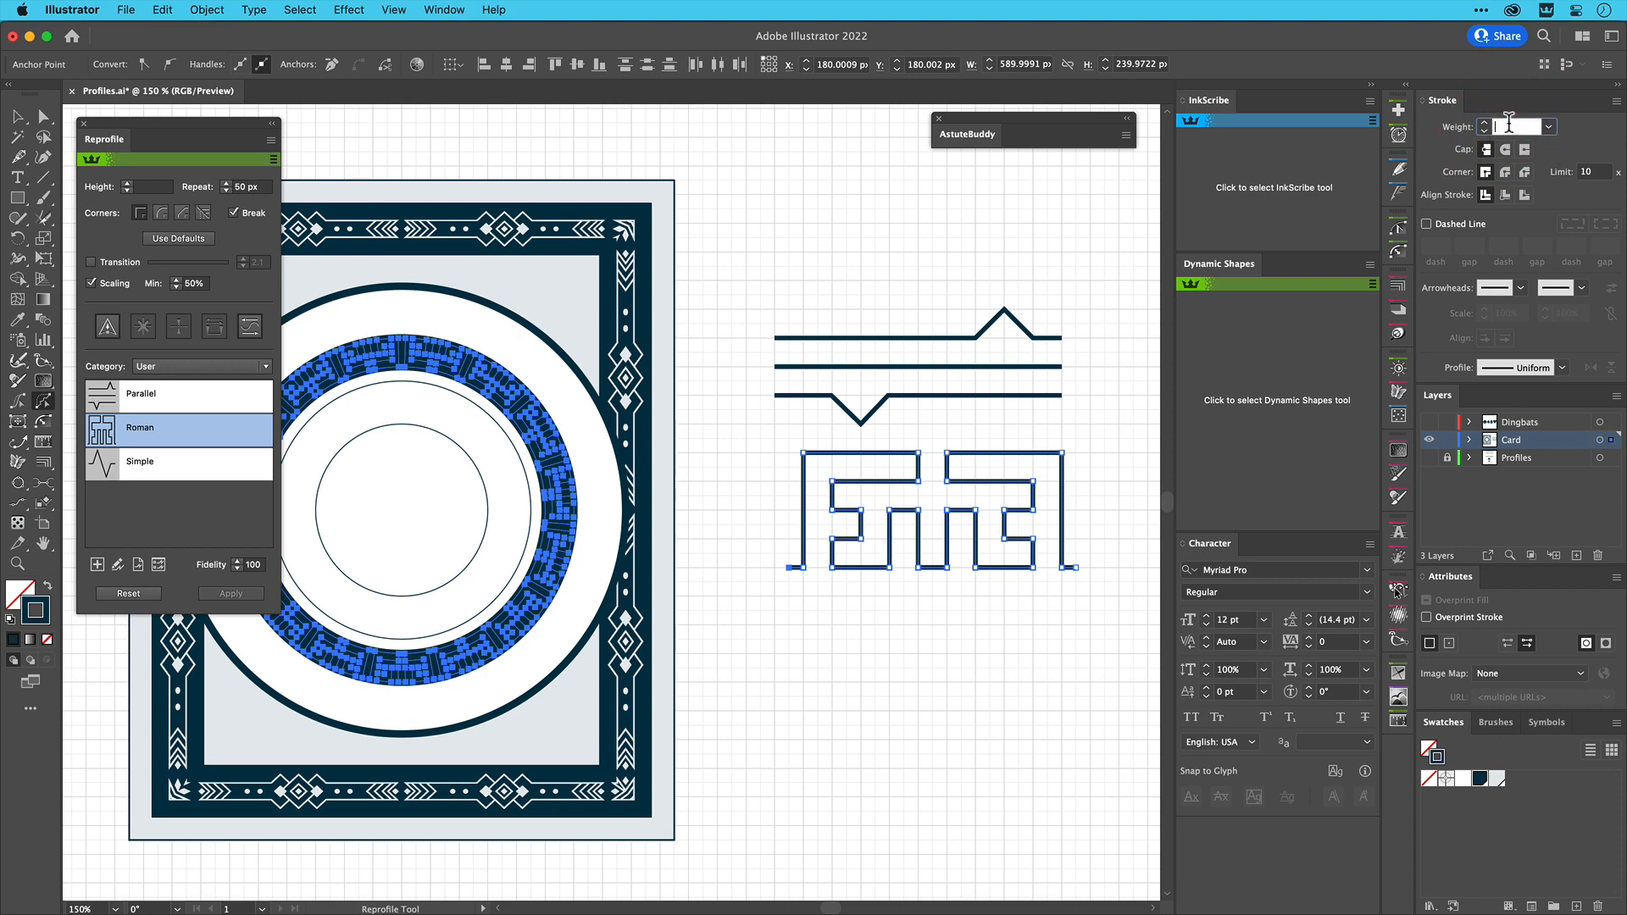
pyautogui.write('2')
pyautogui.press('Return')
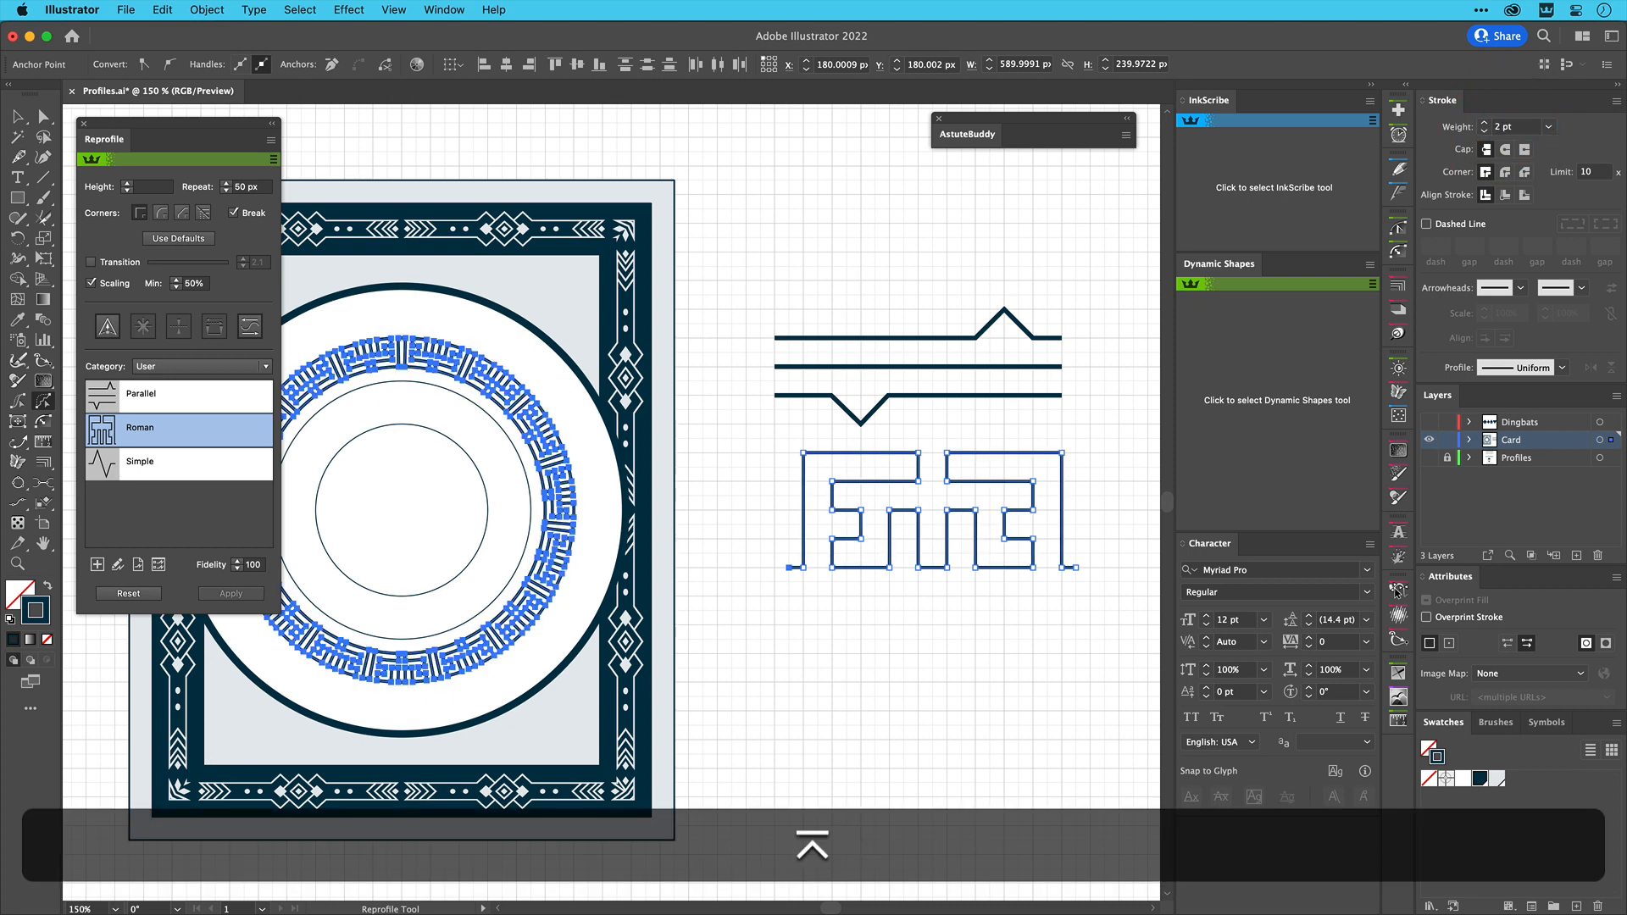
pyautogui.click(15, 119)
pyautogui.click(800, 259)
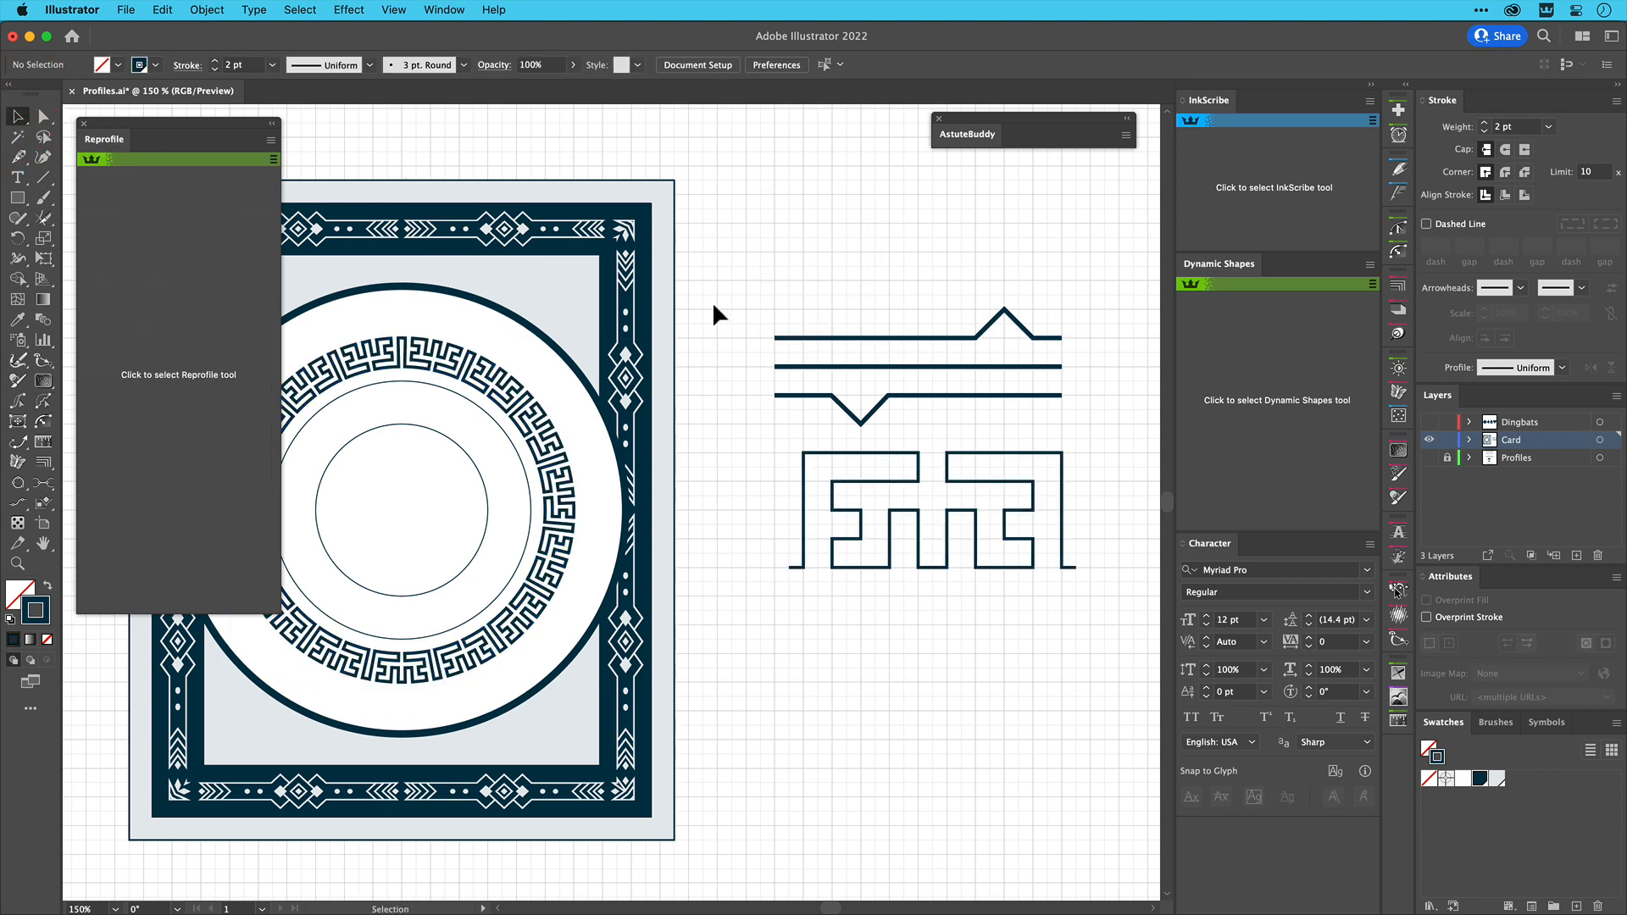
# Undo the 2 pt stroke weight and the Roman profile applied to the circle
pyautogui.click(515, 383)
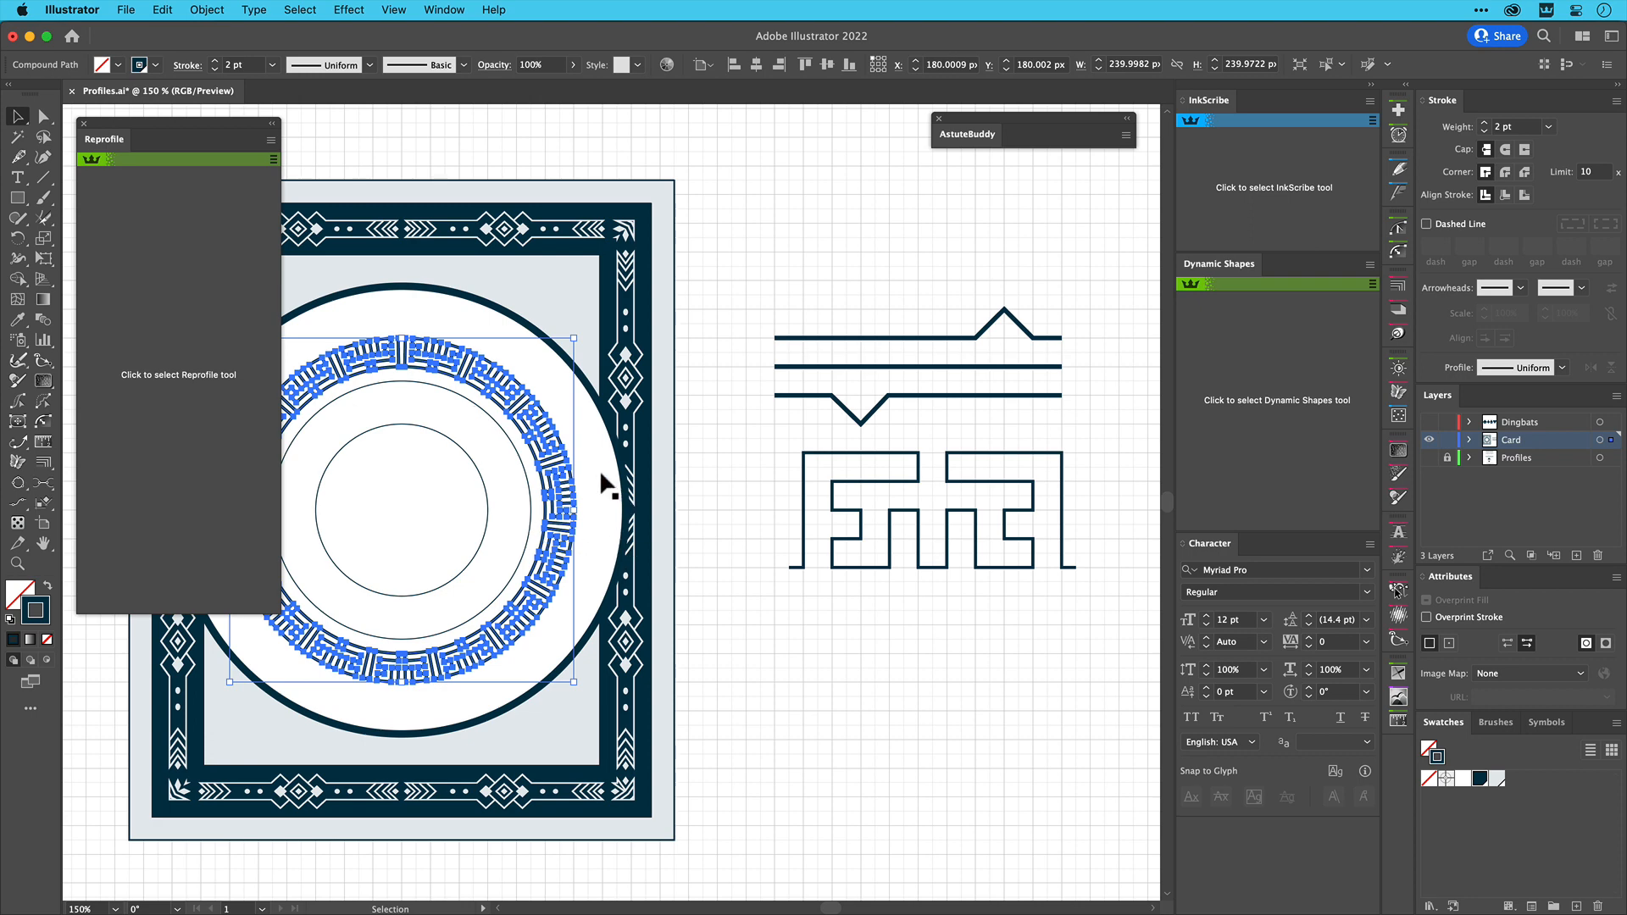
pyautogui.click(724, 454)
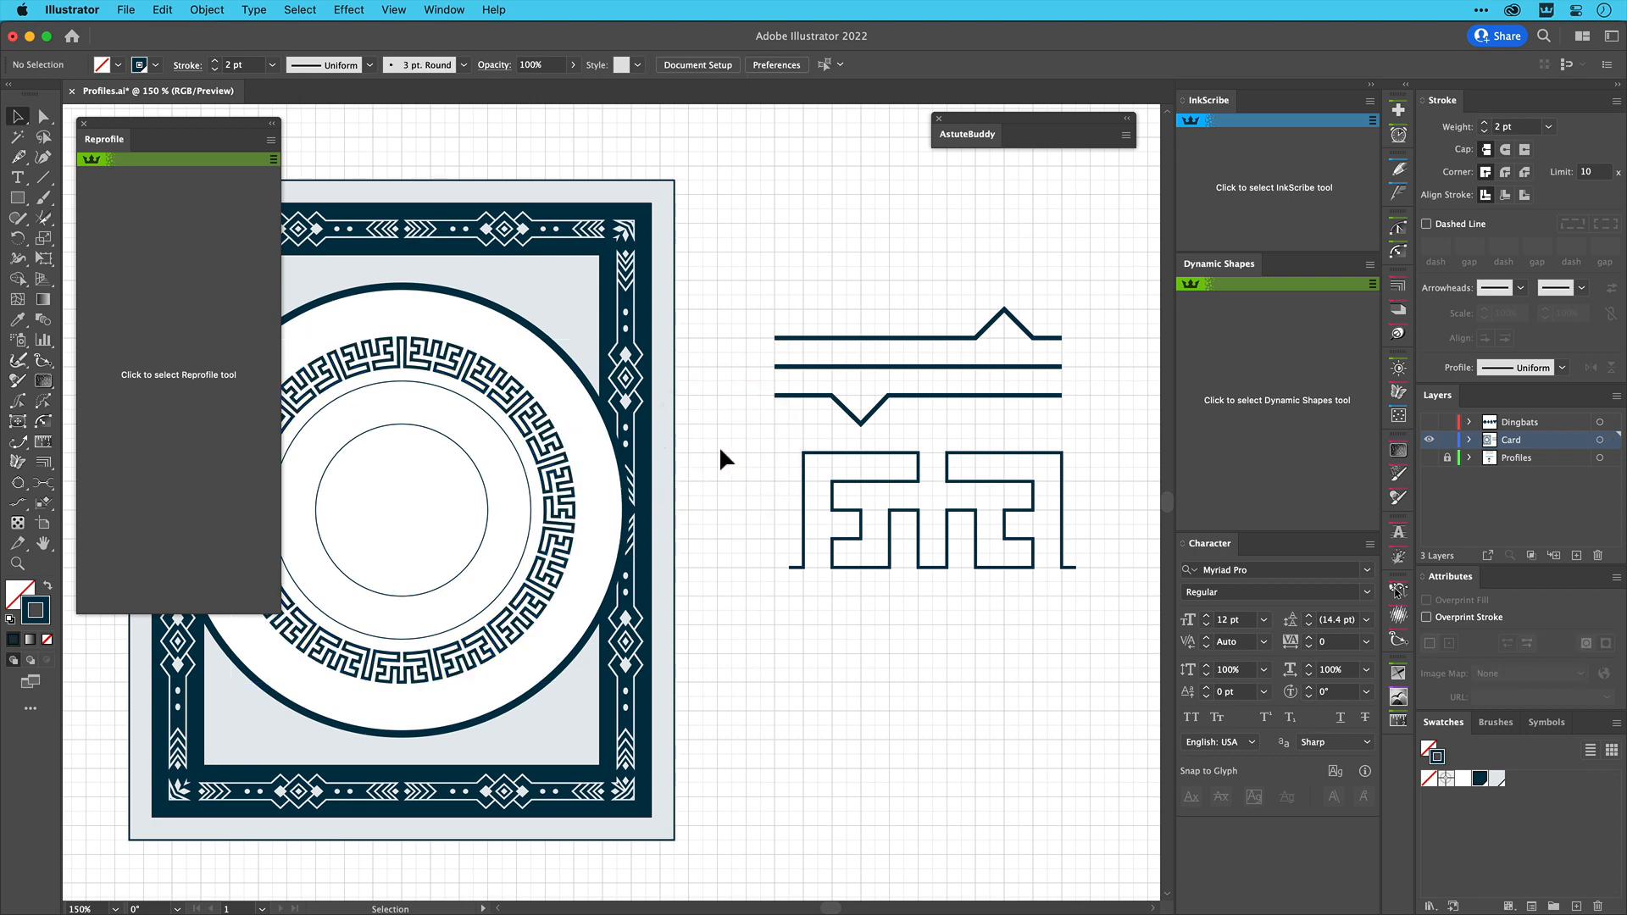
pyautogui.press('super+z')
pyautogui.press('super+z')
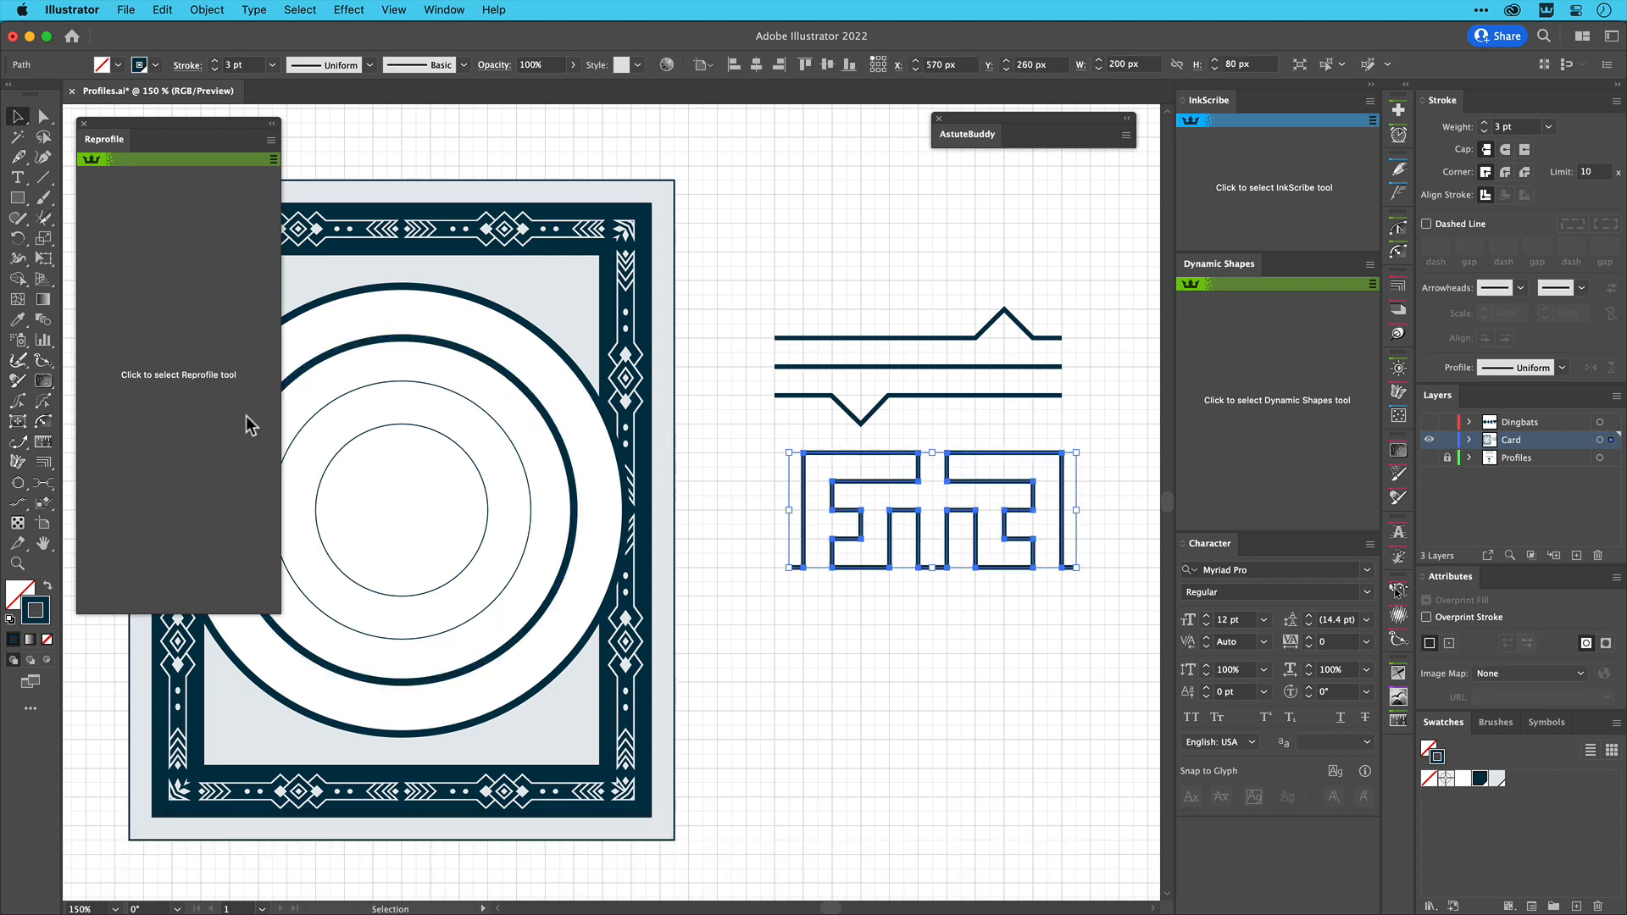
# Edit the Roman profile and set its default height to -20 px
pyautogui.click(203, 426)
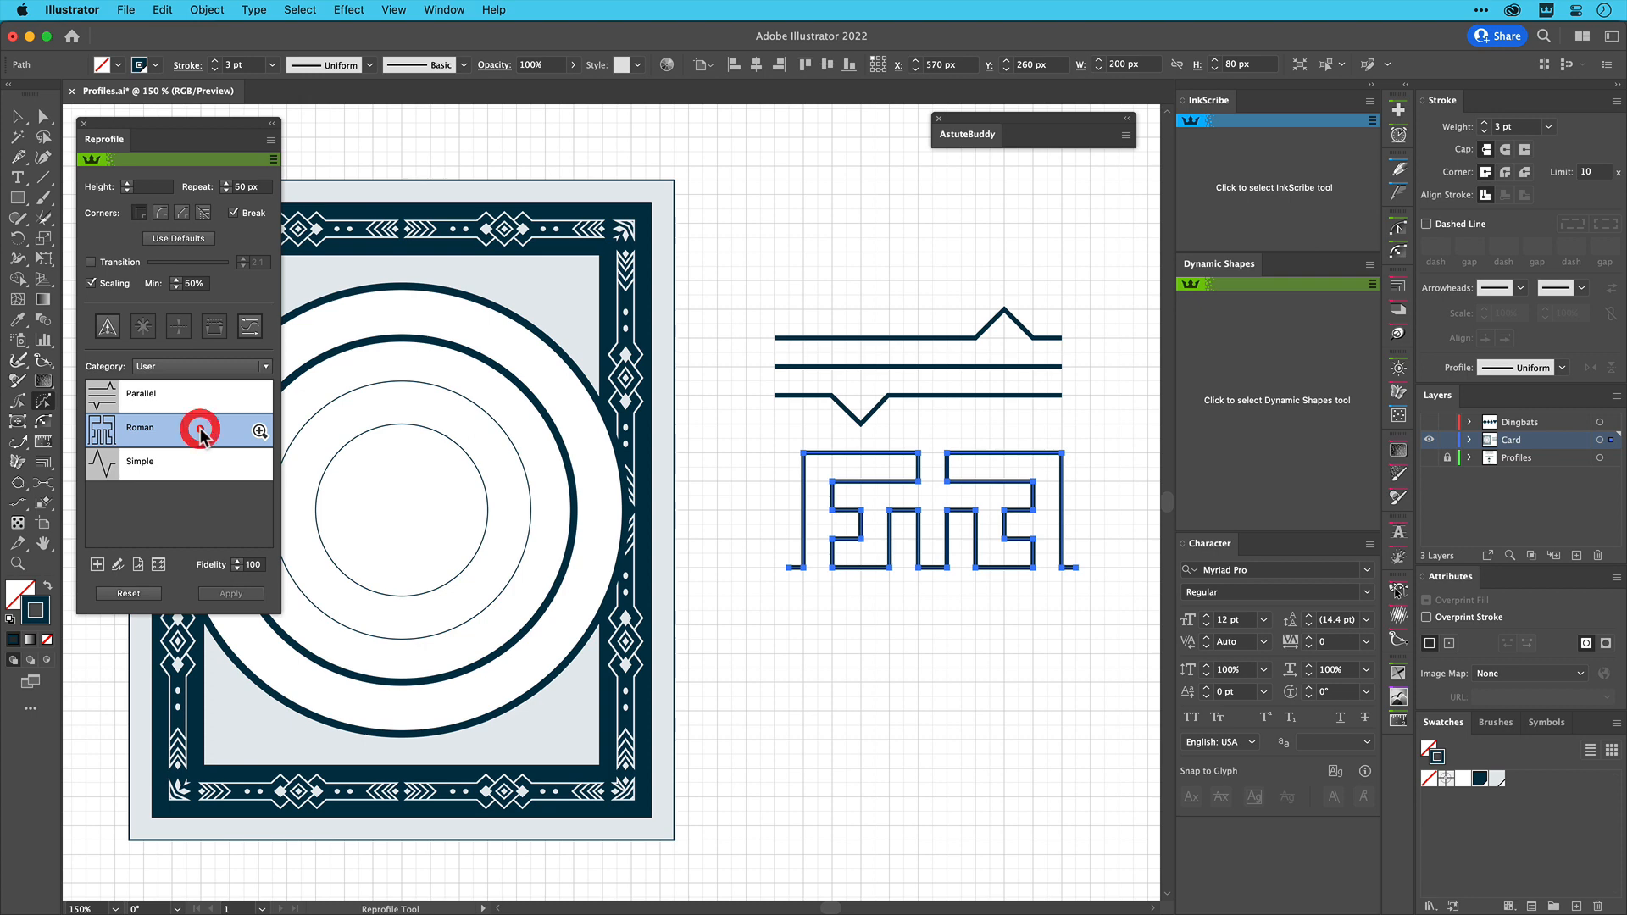
pyautogui.doubleClick(203, 429)
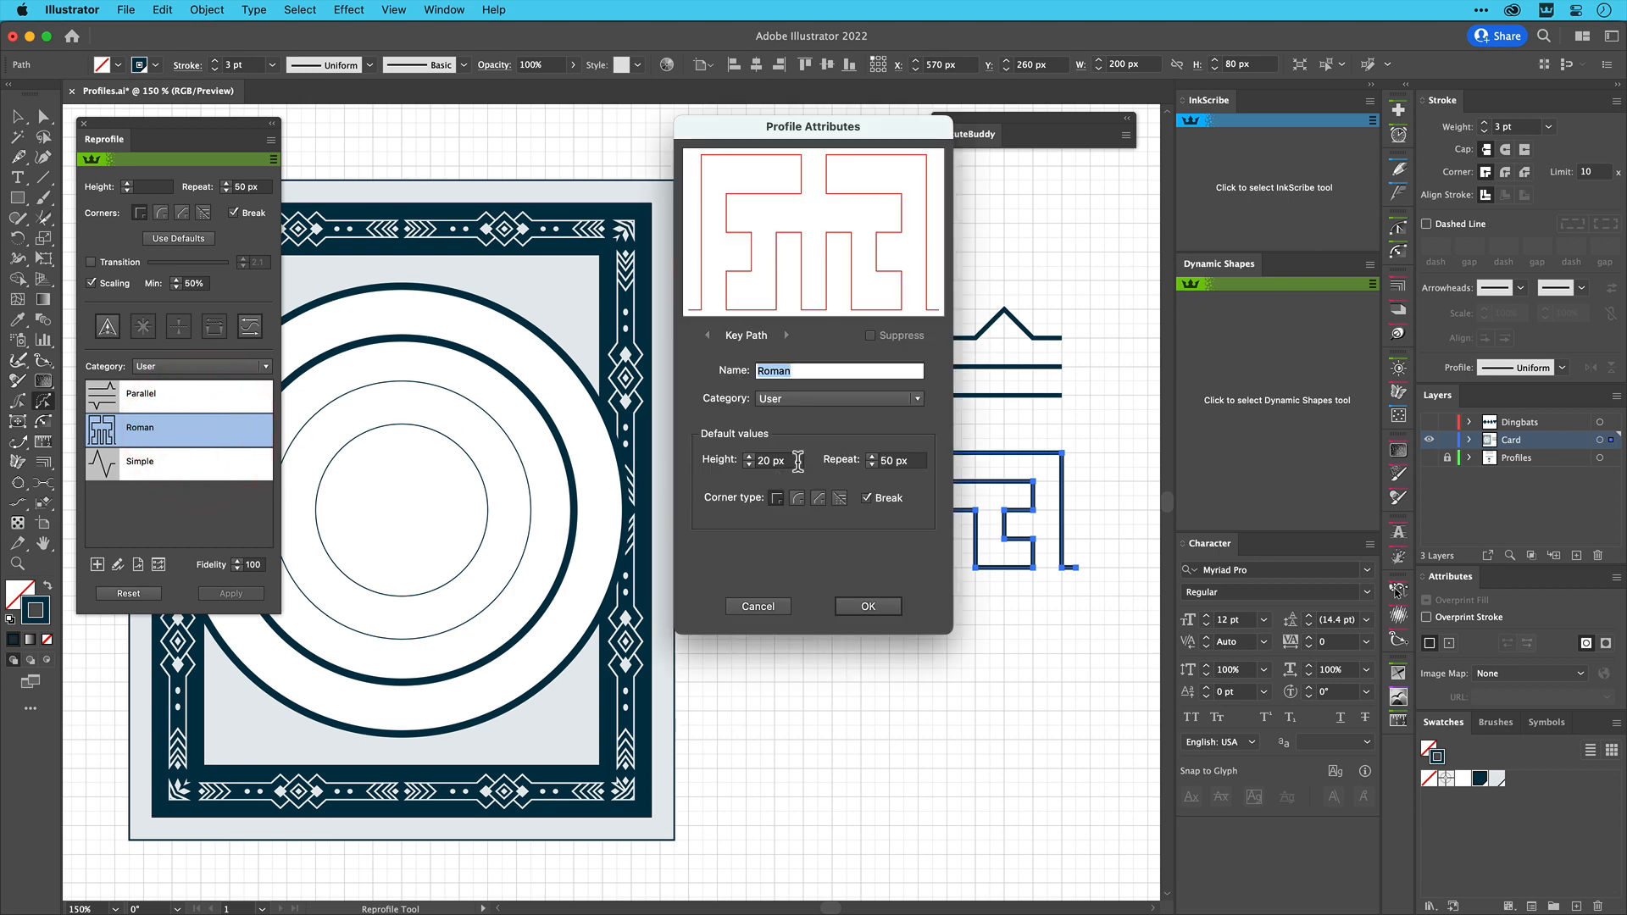
pyautogui.click(757, 458)
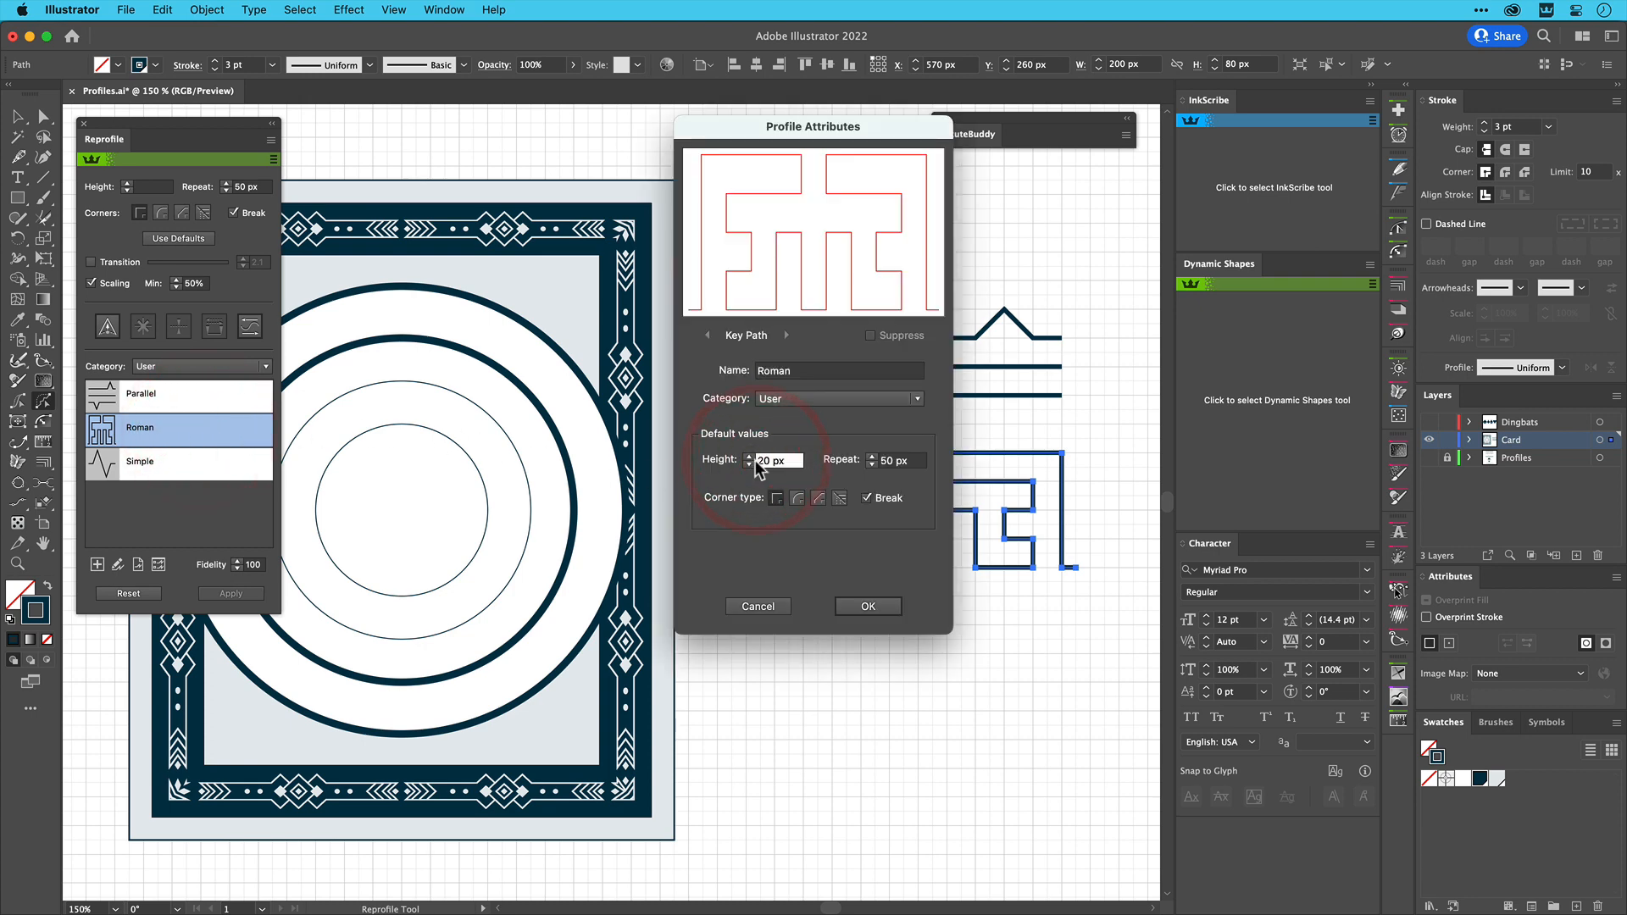
pyautogui.write('-')
pyautogui.click(870, 606)
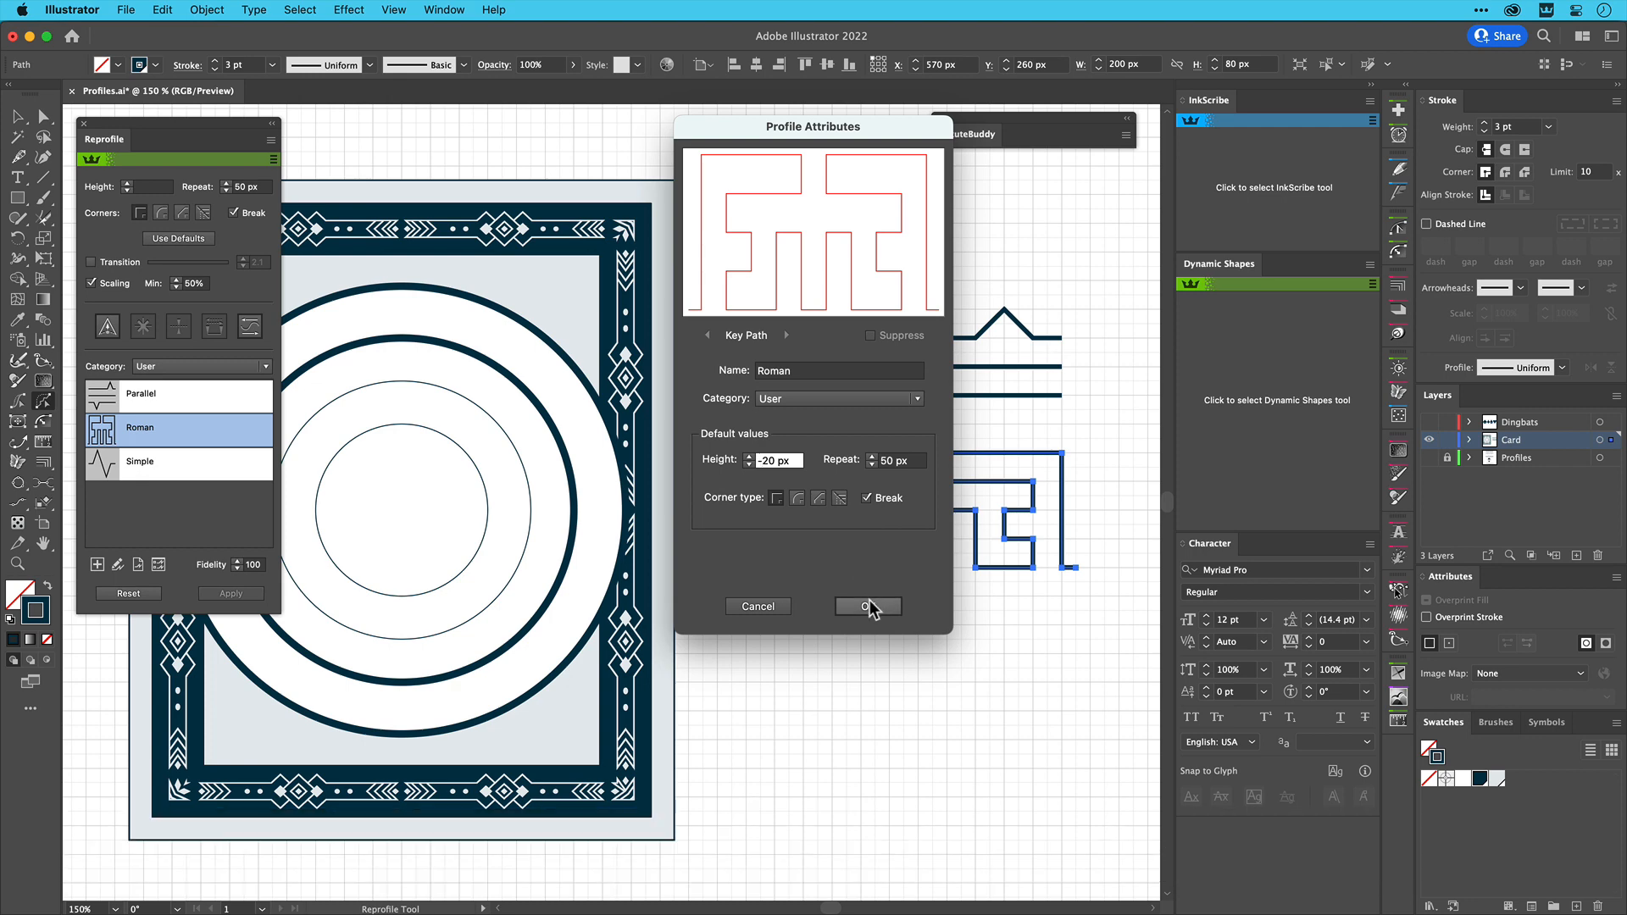
# Apply the Roman profile with its -20 px default height to the thick inner circle
pyautogui.press('alt')
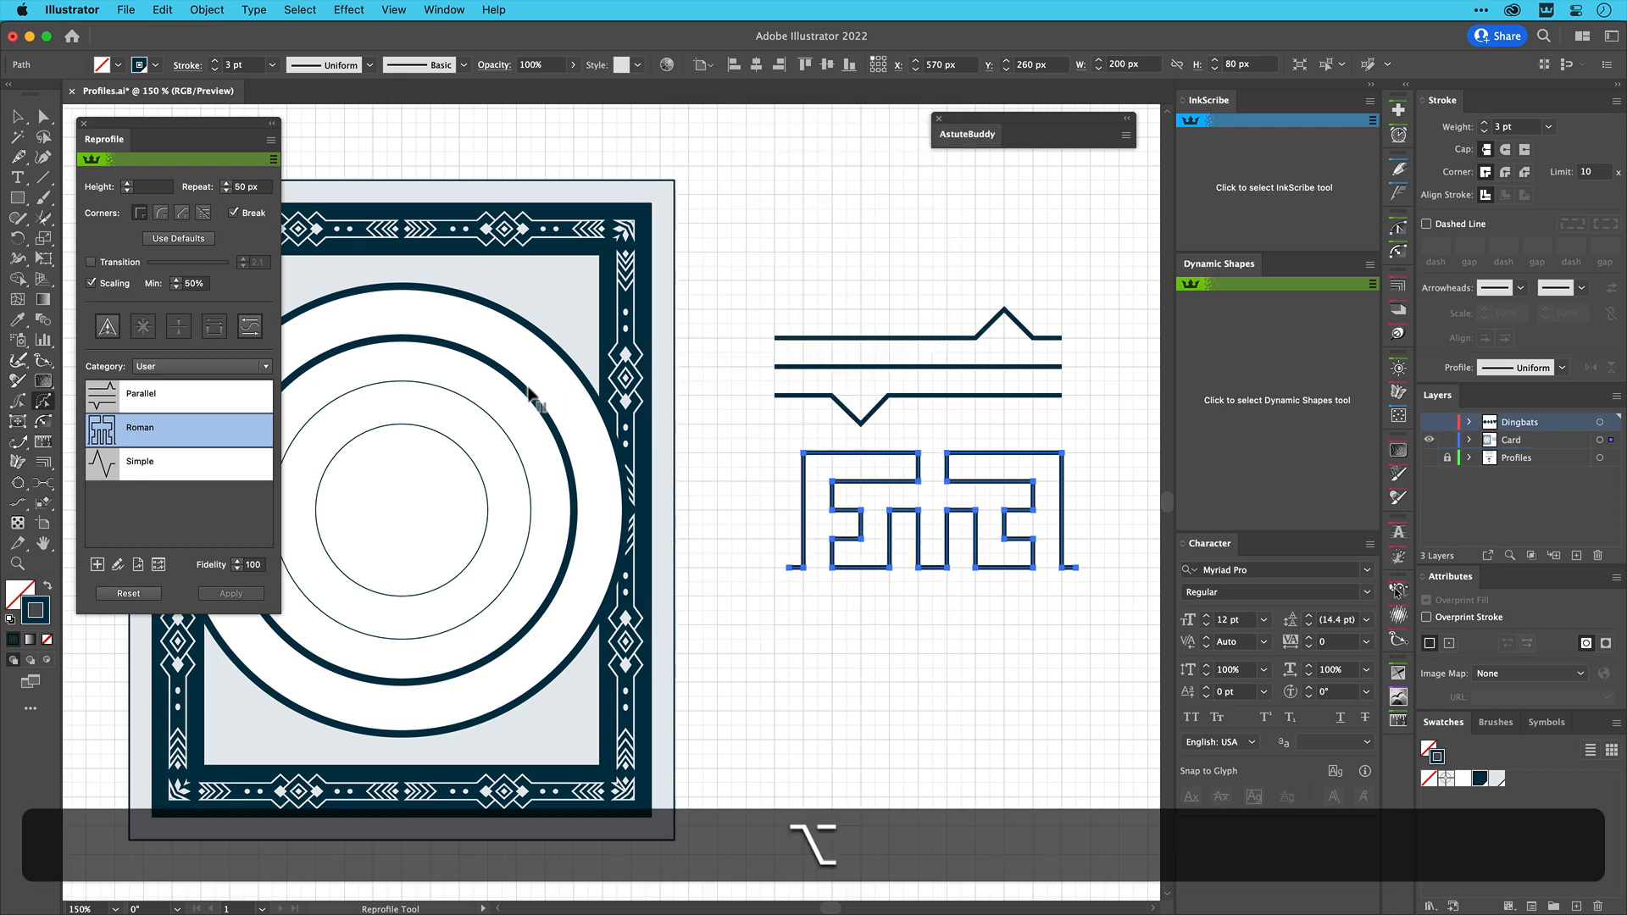
pyautogui.keyDown('alt'); pyautogui.click(530, 386); pyautogui.keyUp('alt')
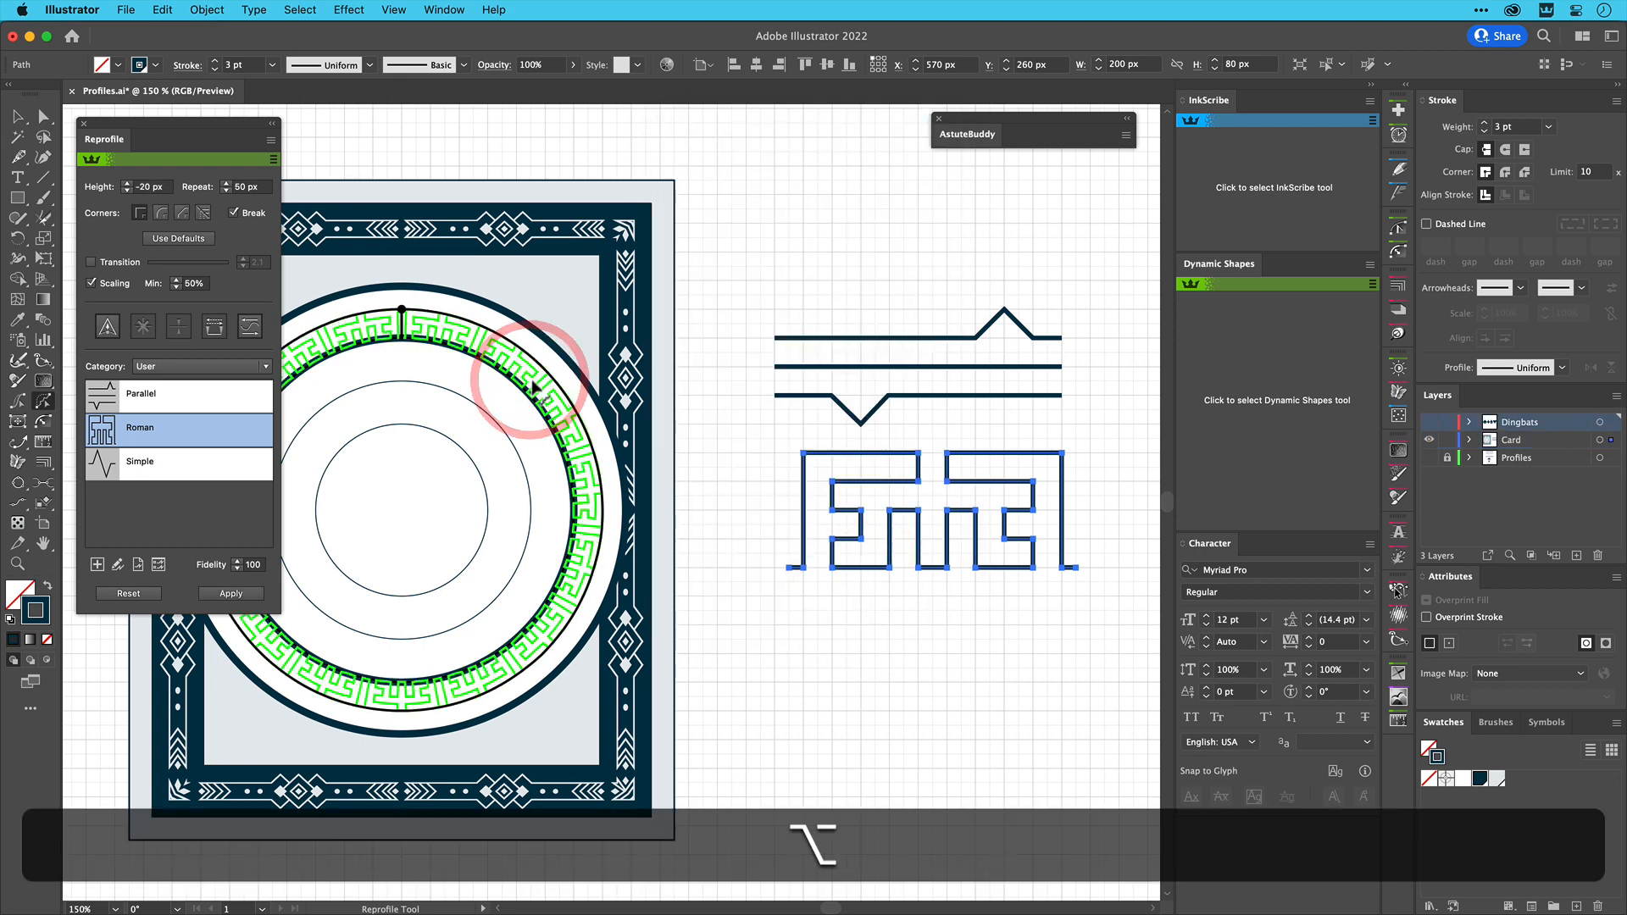
pyautogui.press('Return')
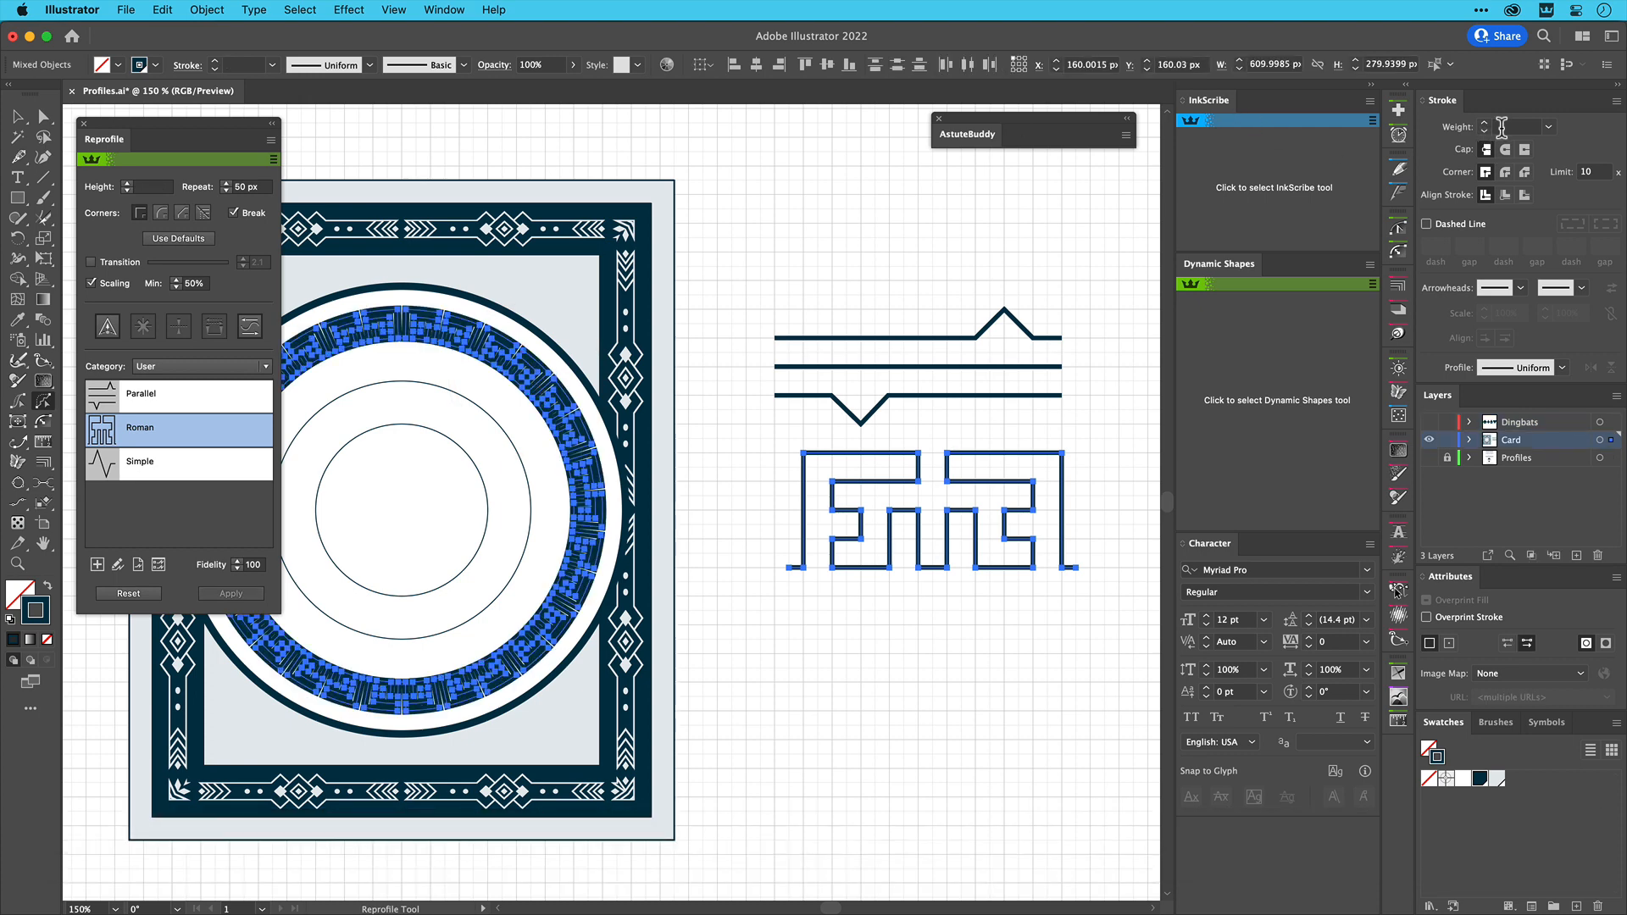
# Set the stroke weight of the outward key ring and the selected key path to 4 pt, and deselect them
pyautogui.click(1501, 127)
pyautogui.write('4')
pyautogui.press('Return')
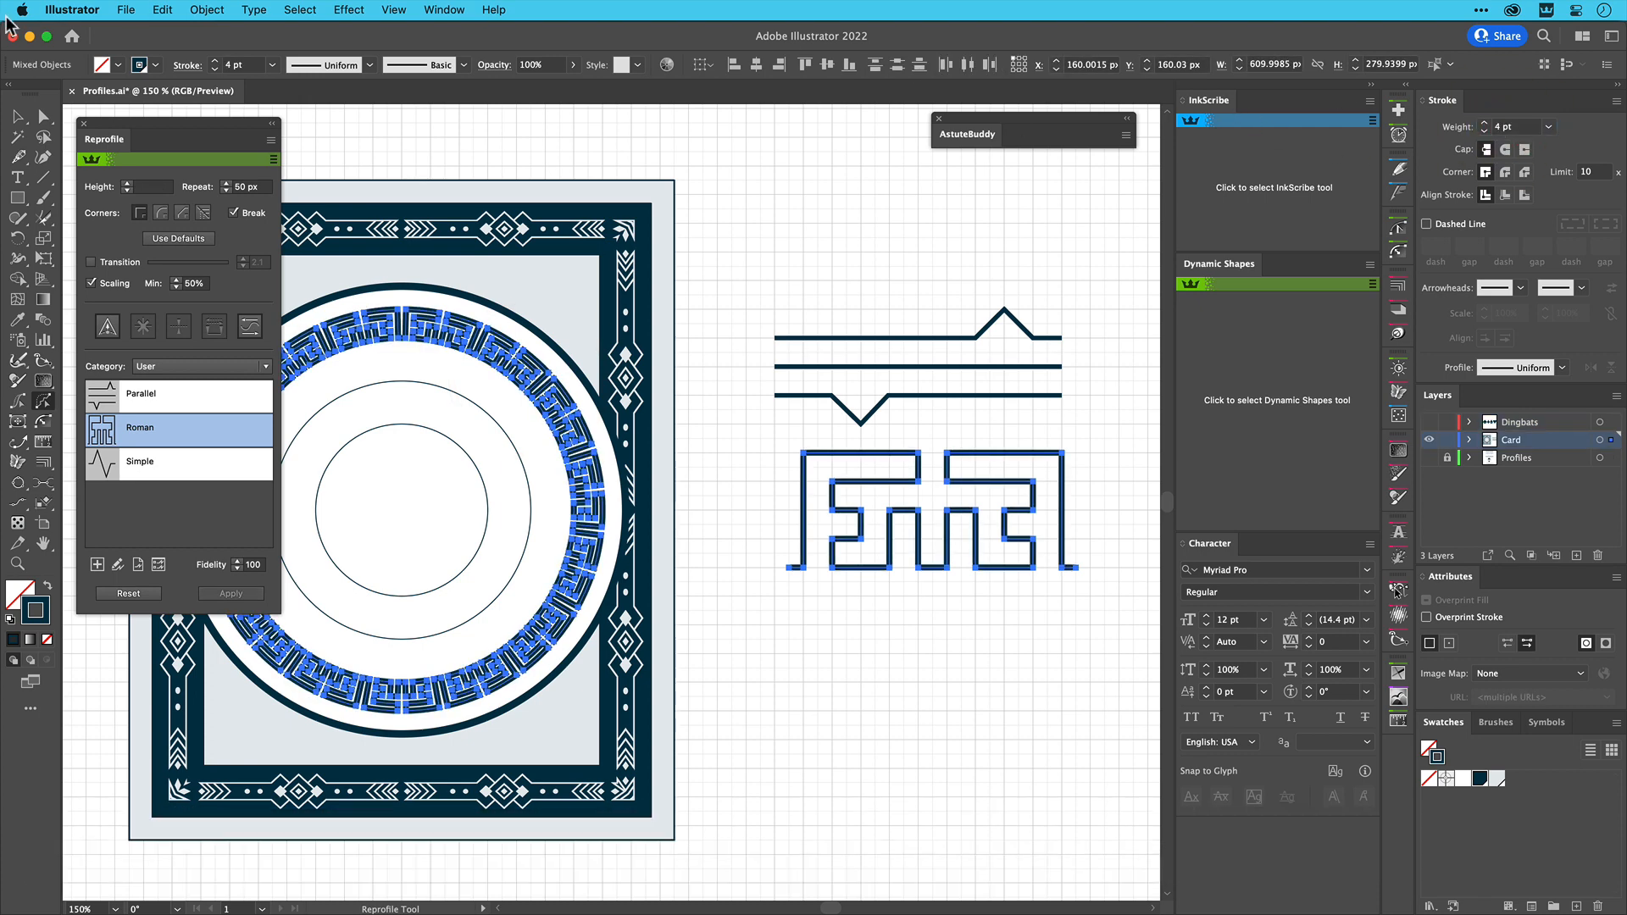
pyautogui.click(17, 115)
pyautogui.click(826, 158)
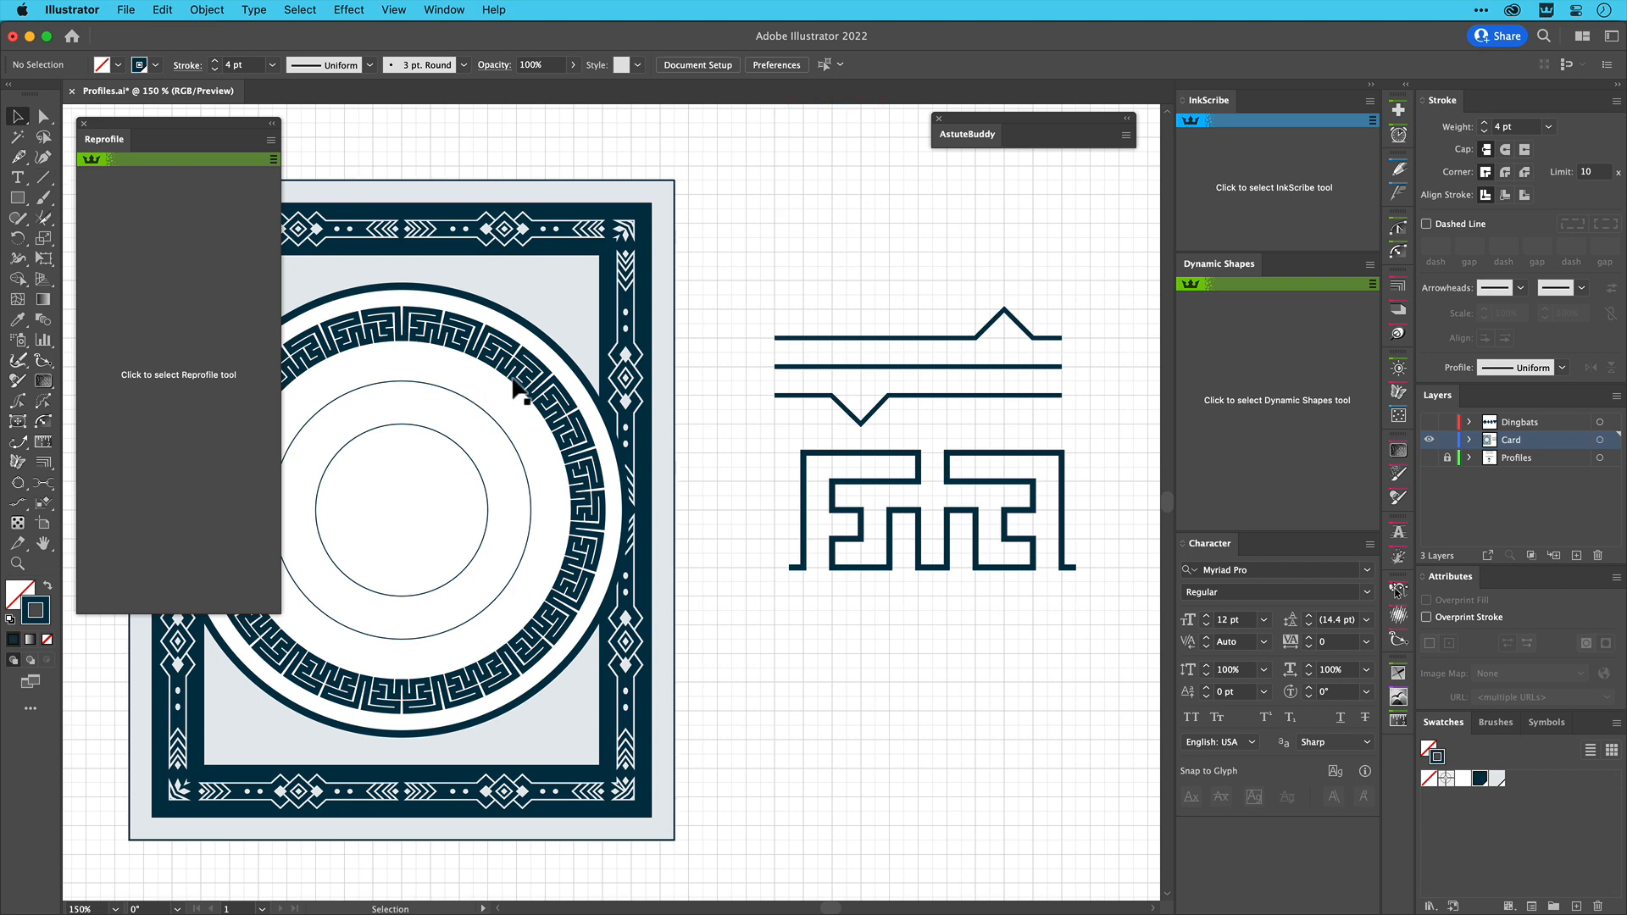
# Copy the middle straight line down to Y 460 px and draw a Flat-bottom 1 cloud about 82 px wide over its left part
pyautogui.moveTo(832, 369); pyautogui.dragTo(833, 743)
pyautogui.click(1198, 434)
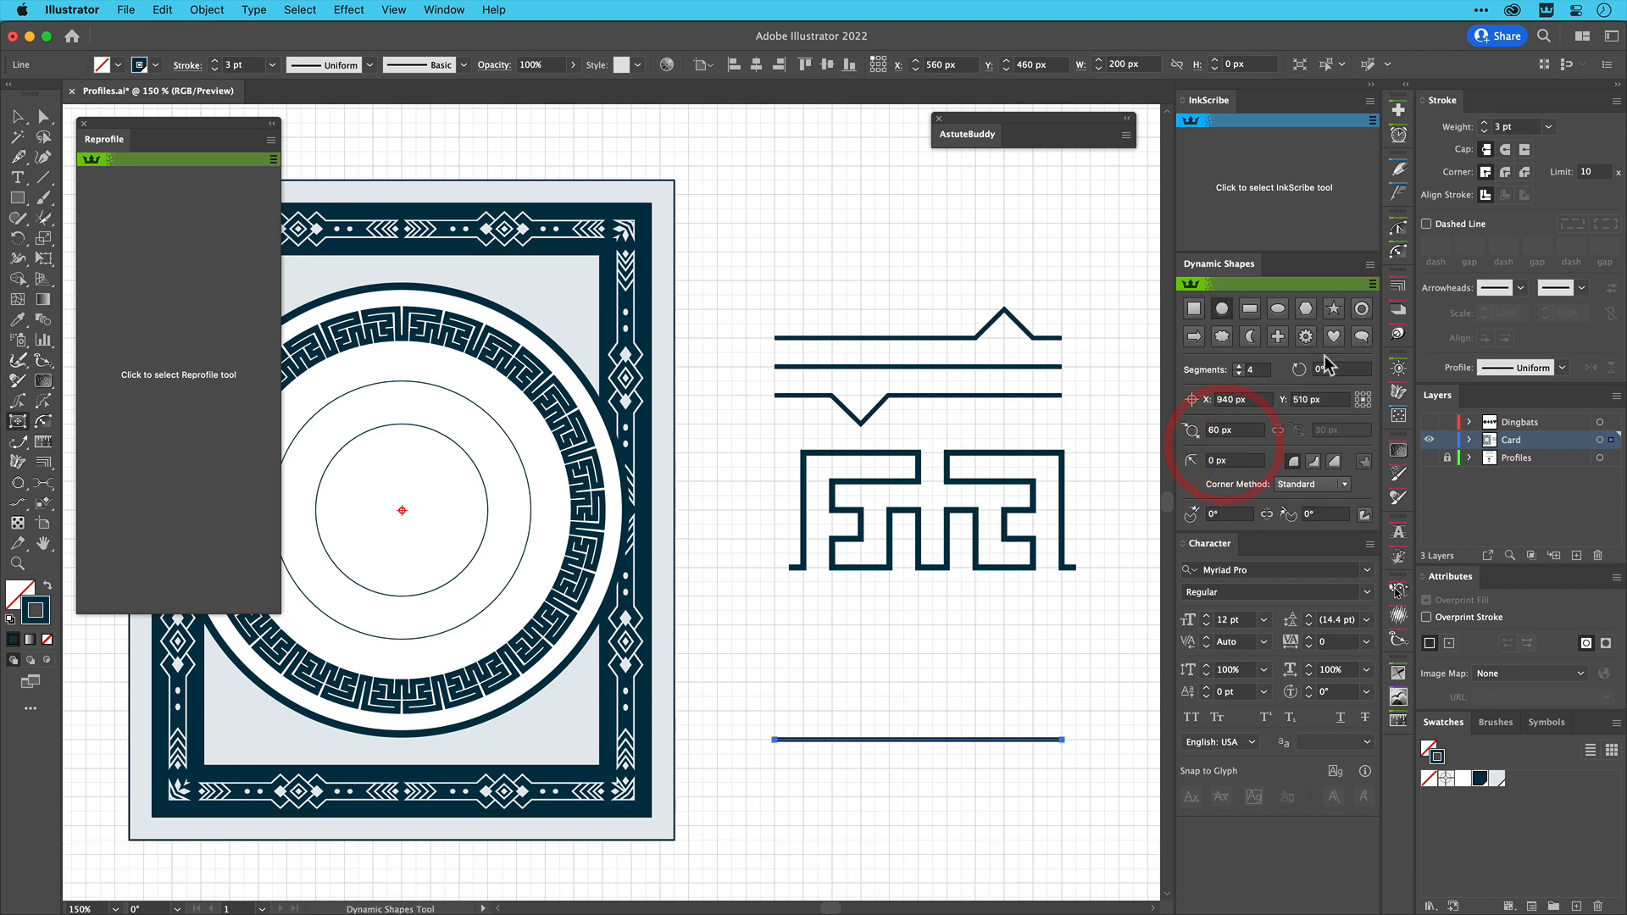
pyautogui.click(1221, 336)
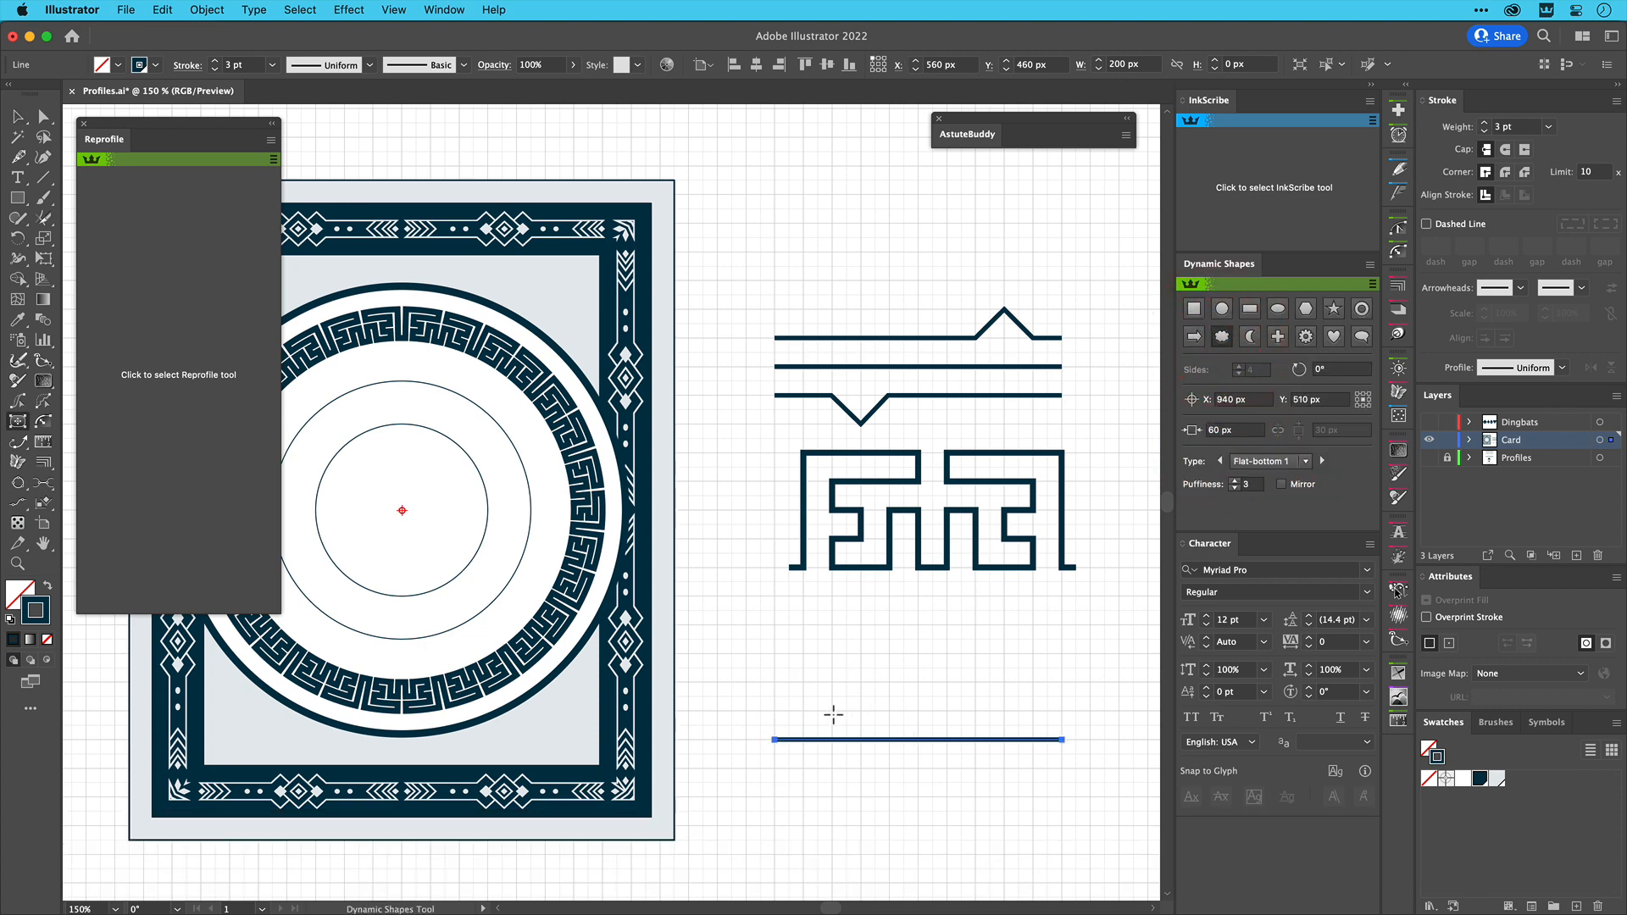
pyautogui.moveTo(831, 712); pyautogui.dragTo(851, 647)
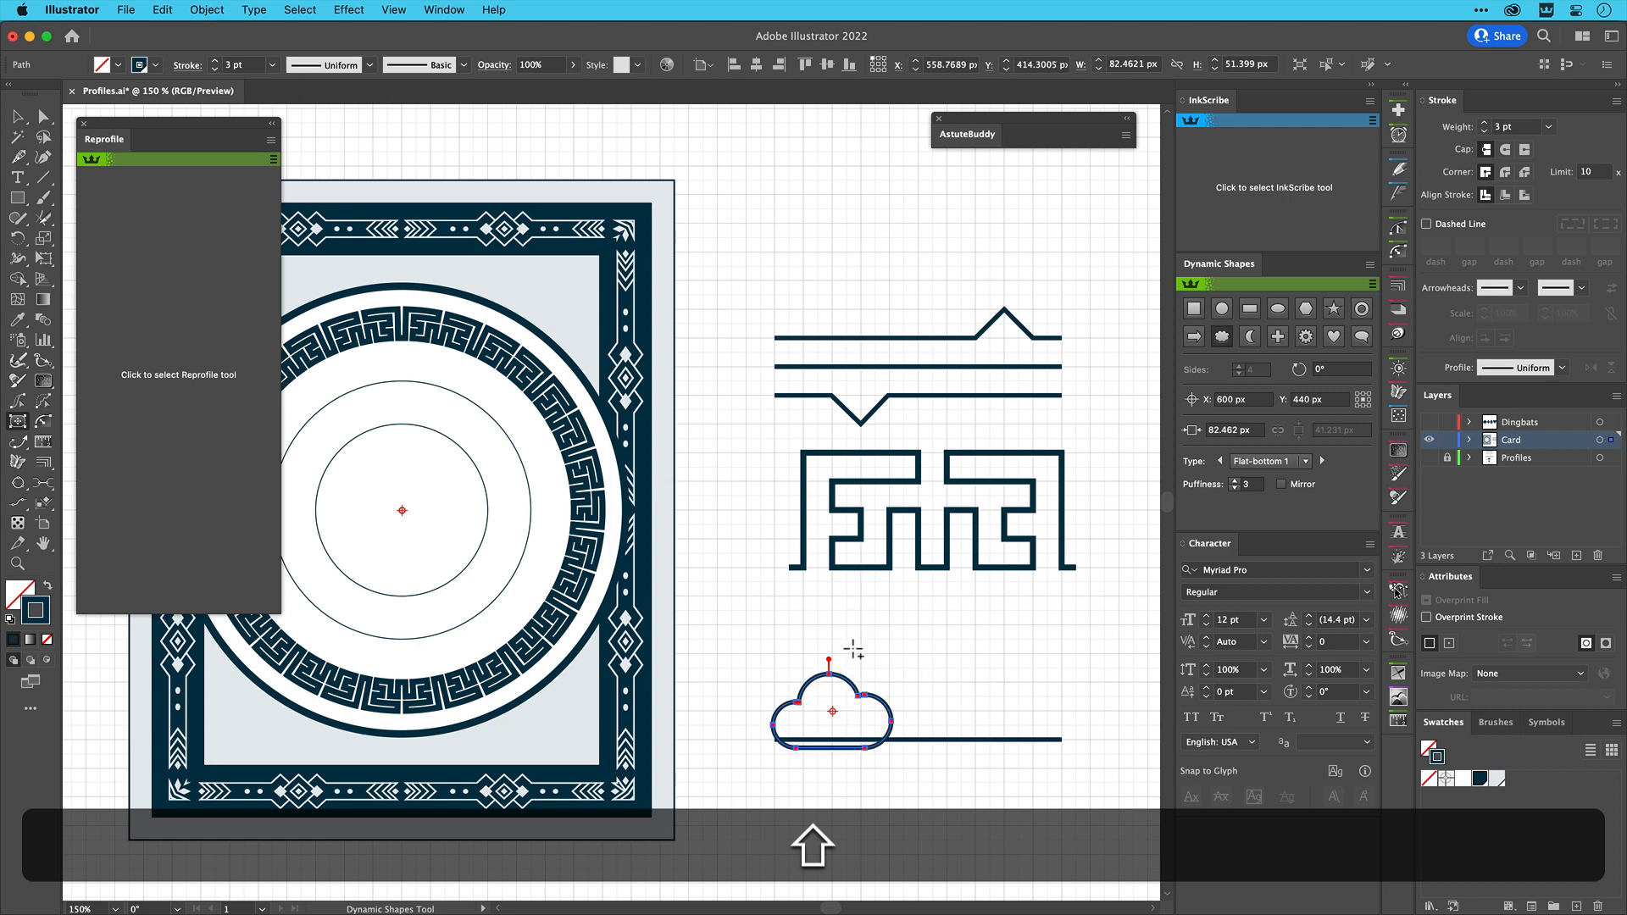
# Swap the cloud's fill and stroke, and move it just above the middle of the 200 px line
pyautogui.hotkey('shift', 'x')
pyautogui.press('v')
pyautogui.moveTo(821, 719)
pyautogui.mouseDown()
pyautogui.moveTo(849, 686)
pyautogui.moveTo(903, 688)
pyautogui.mouseUp()
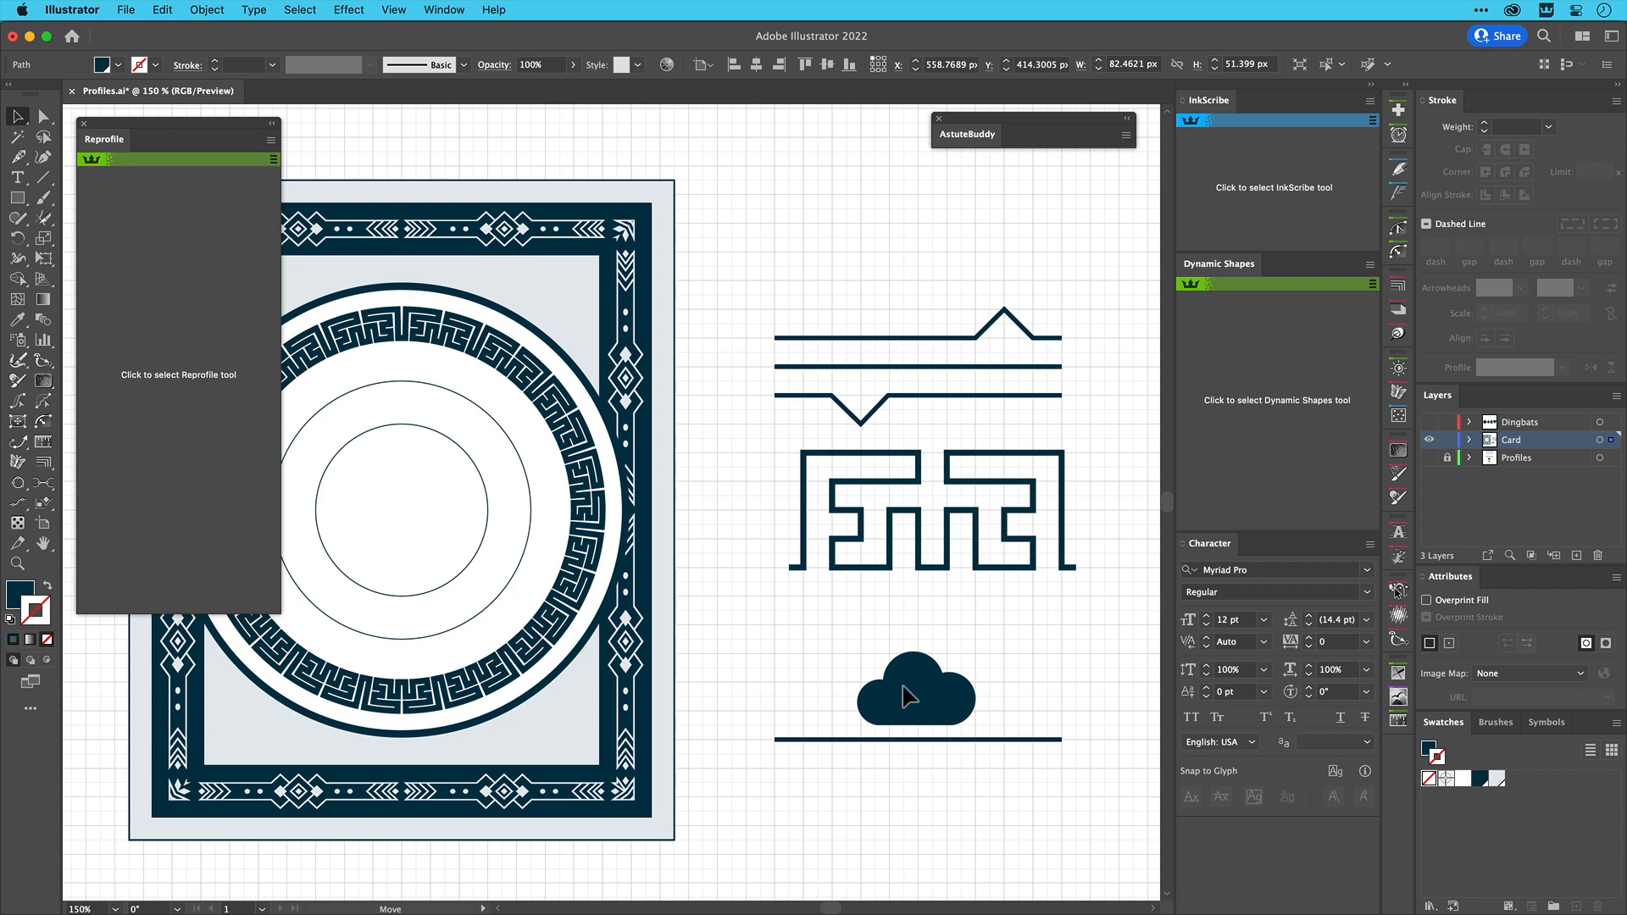
pyautogui.click(909, 697)
pyautogui.press('space')
pyautogui.moveTo(951, 810); pyautogui.dragTo(681, 494)
pyautogui.press('super+plus')
pyautogui.press('super+plus')
pyautogui.press('super+space')
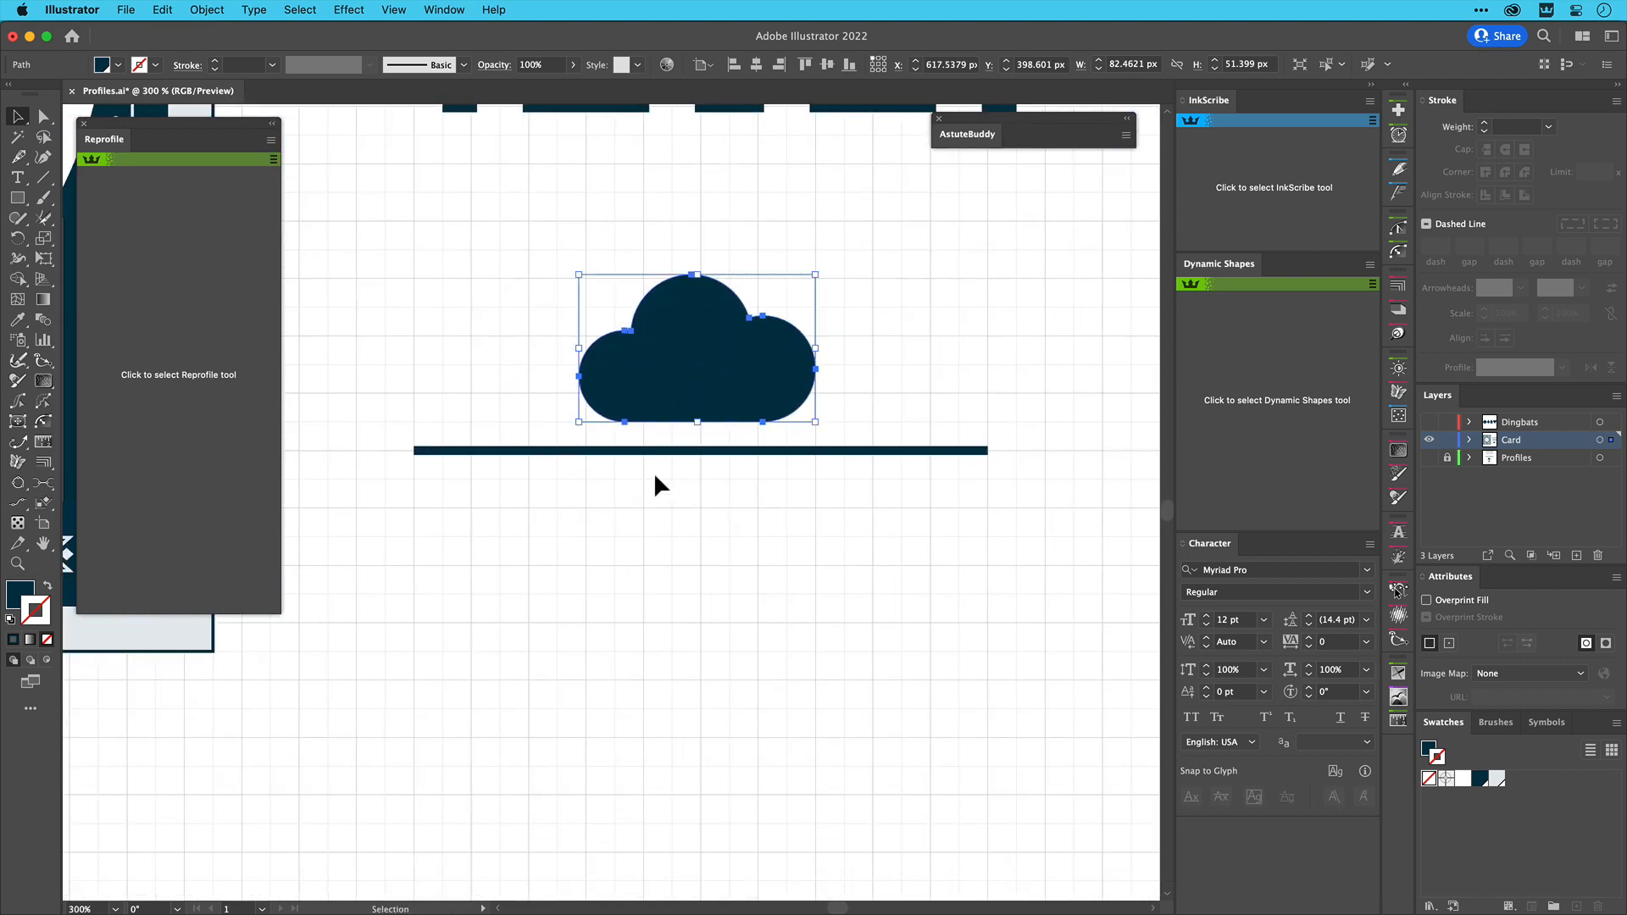
# Draw a 60 px circle centred at X 660, Y 520 px below the line, with a dark stroke and no fill
pyautogui.click(1261, 387)
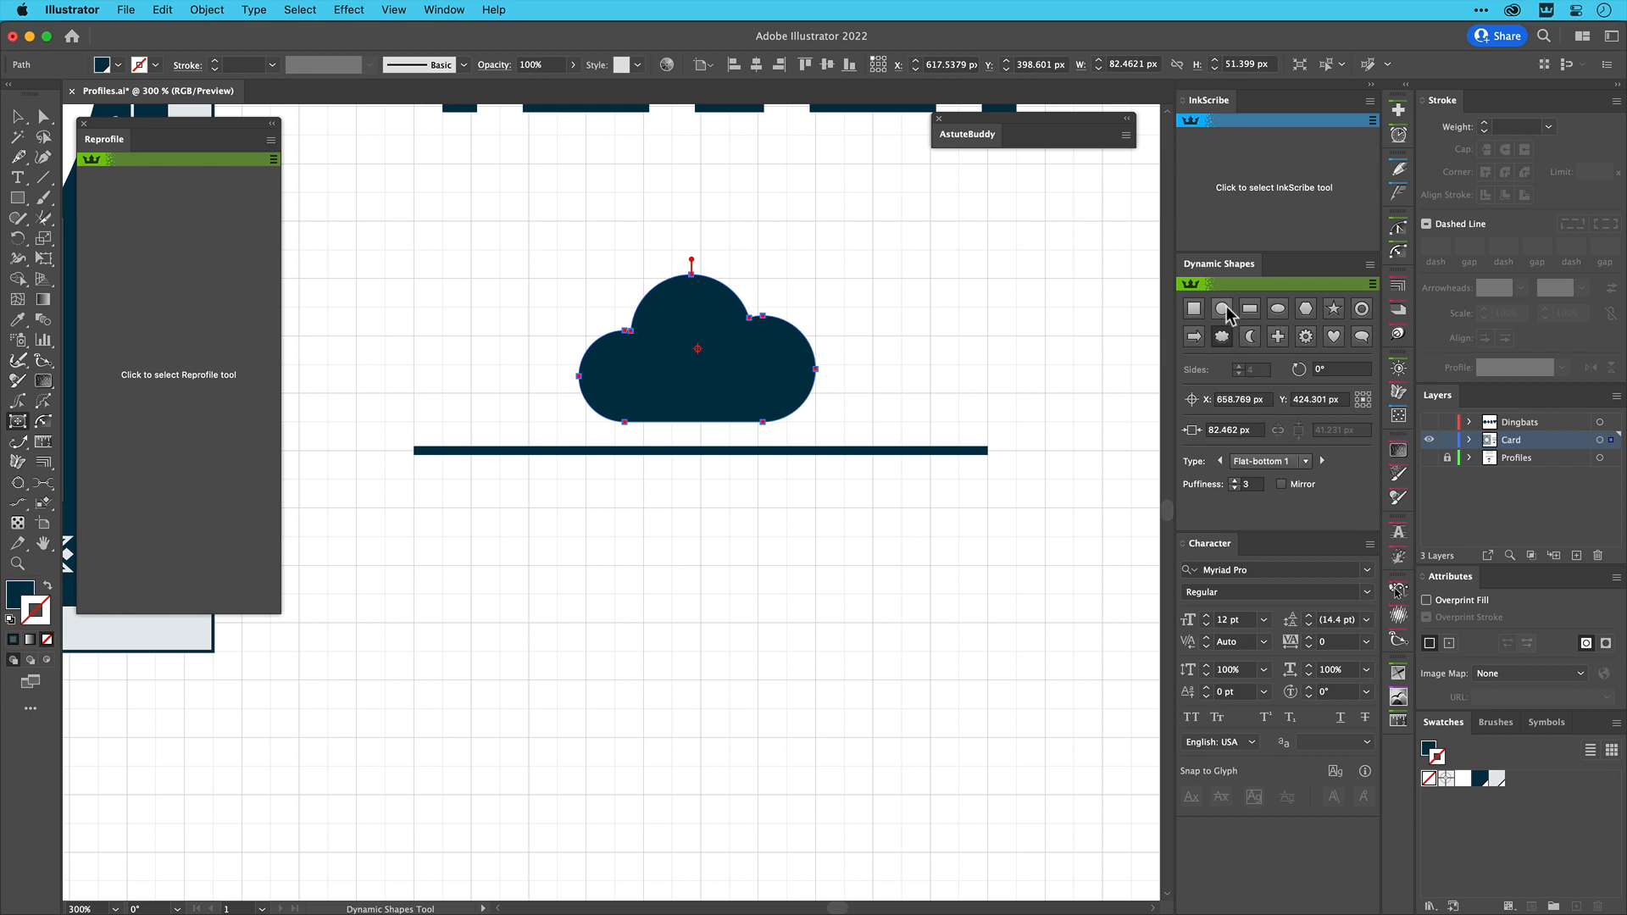
pyautogui.keyDown('super'); pyautogui.click(1022, 348); pyautogui.keyUp('super')
pyautogui.click(1221, 310)
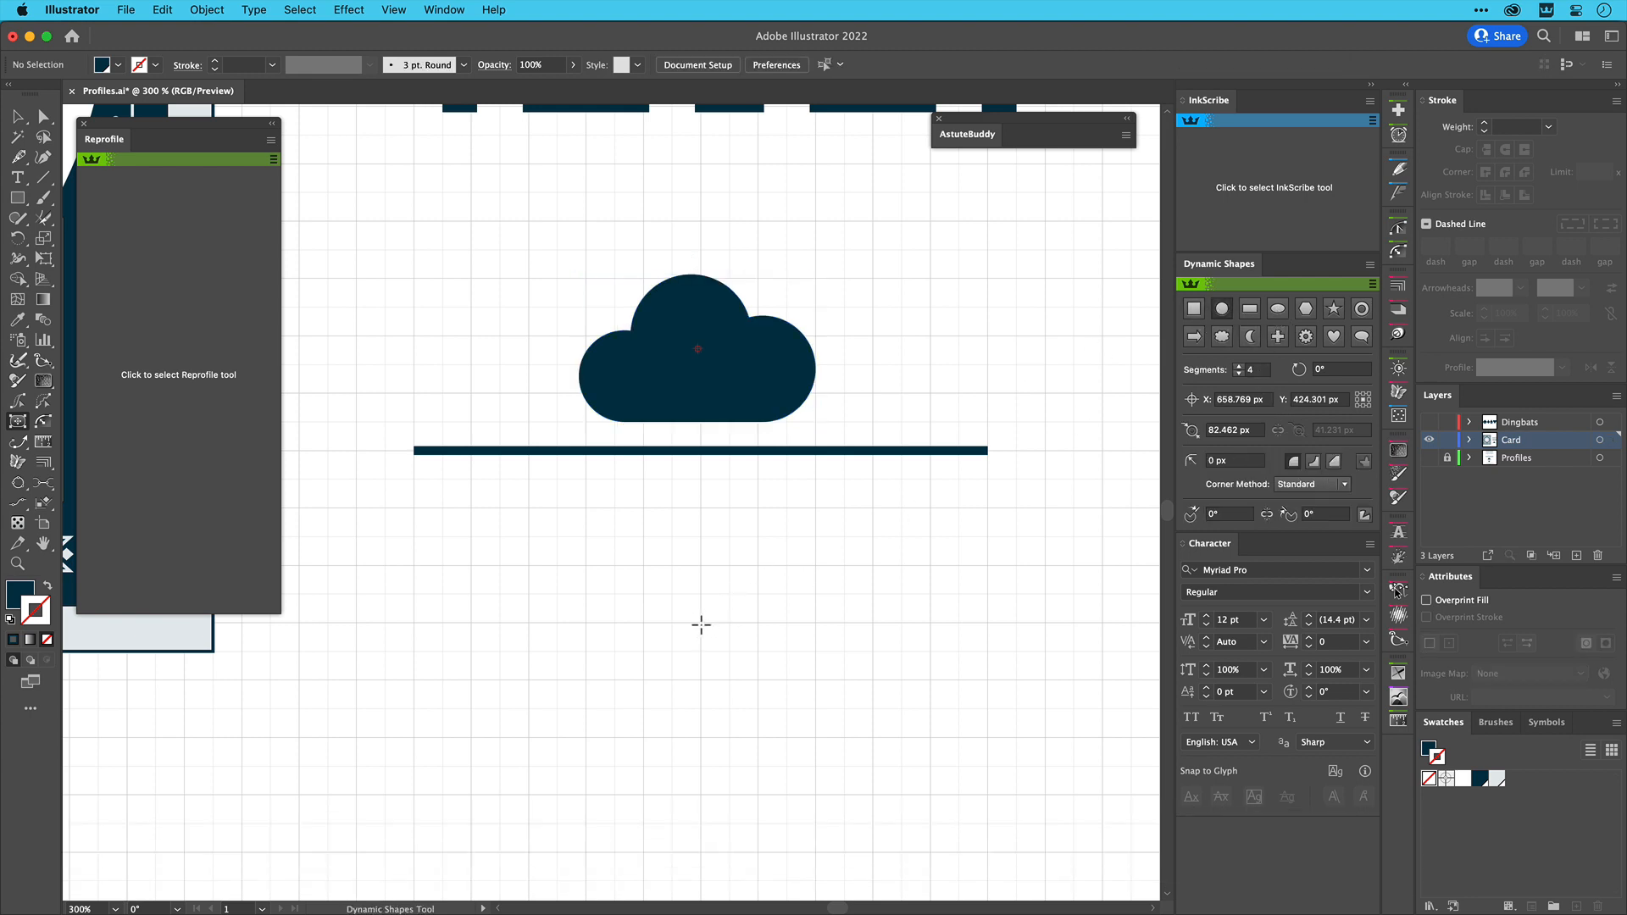
pyautogui.moveTo(701, 624); pyautogui.dragTo(707, 538)
pyautogui.hotkey('shift', 'x')
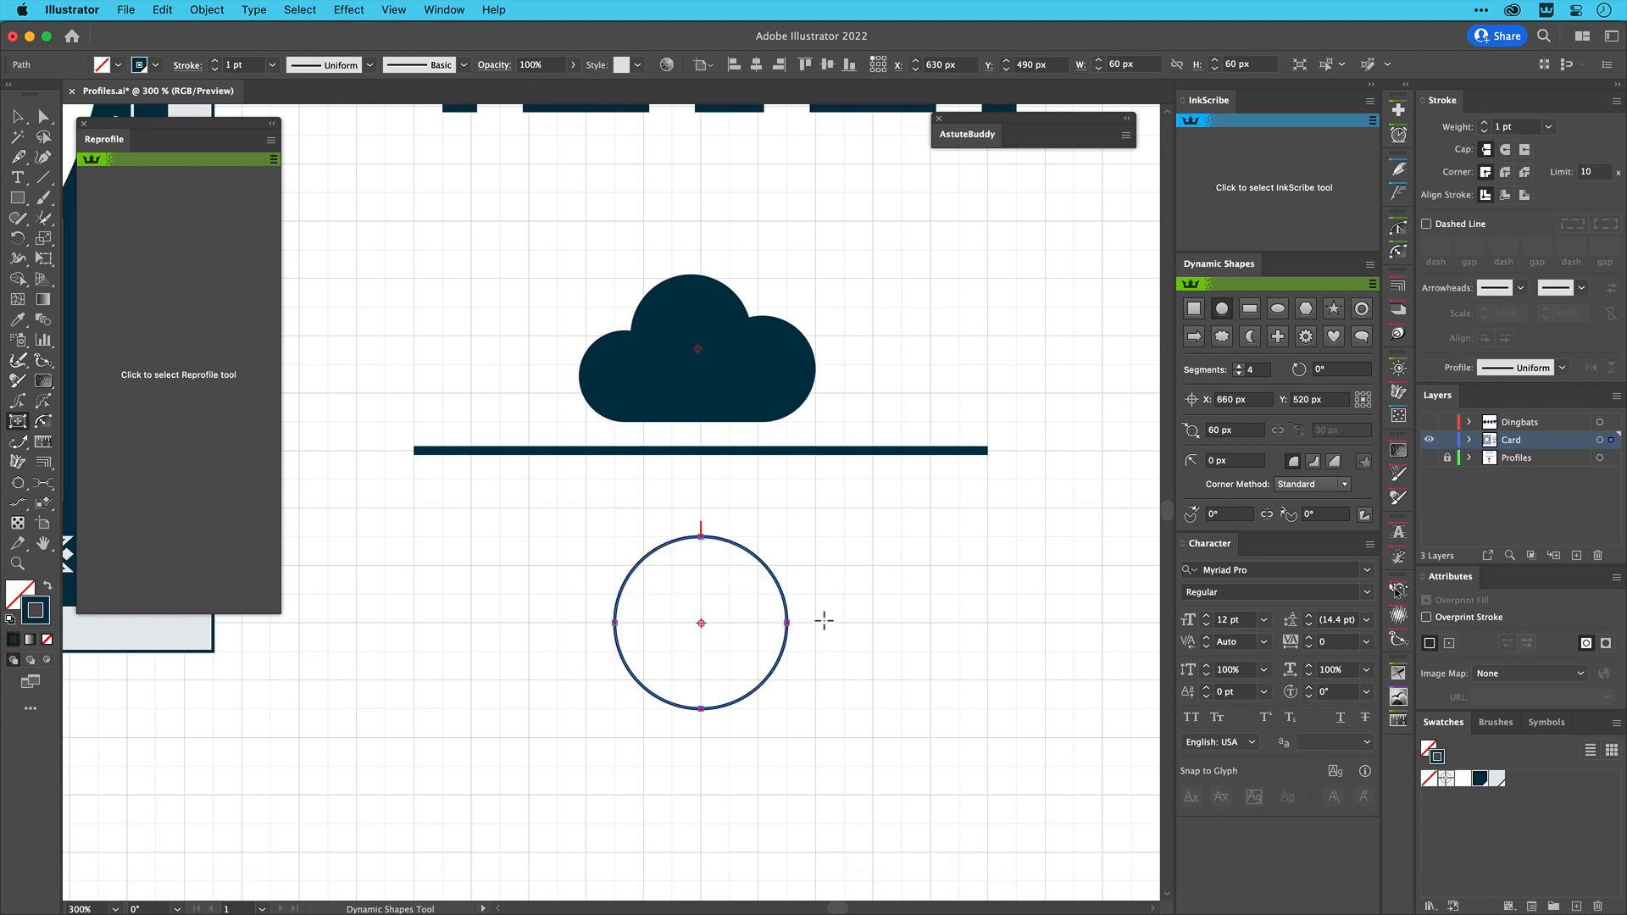
# Duplicate the circle in place, shrink the copy to 40 px, and swap its fill and stroke to make it solid
pyautogui.press('super+c')
pyautogui.press('super+f')
pyautogui.moveTo(785, 625); pyautogui.dragTo(758, 624)
pyautogui.hotkey('shift', 'x')
pyautogui.press('v')
# Add twelve evenly spaced 10 px perpendicular rays outward around the 60 px circle
pyautogui.click(772, 579)
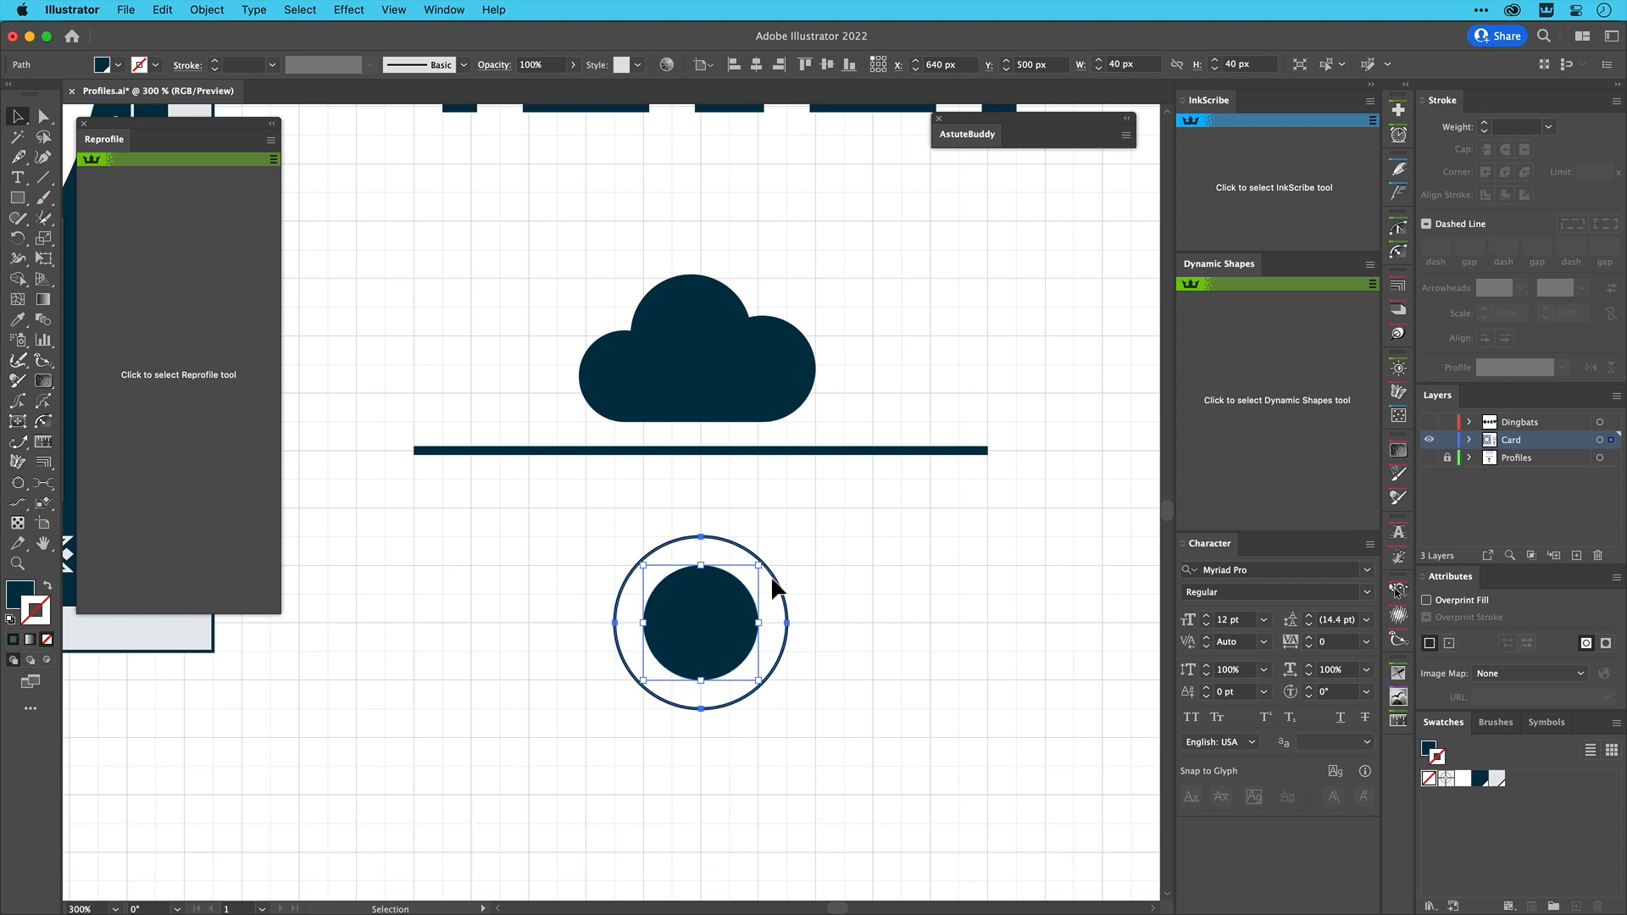
pyautogui.click(49, 482)
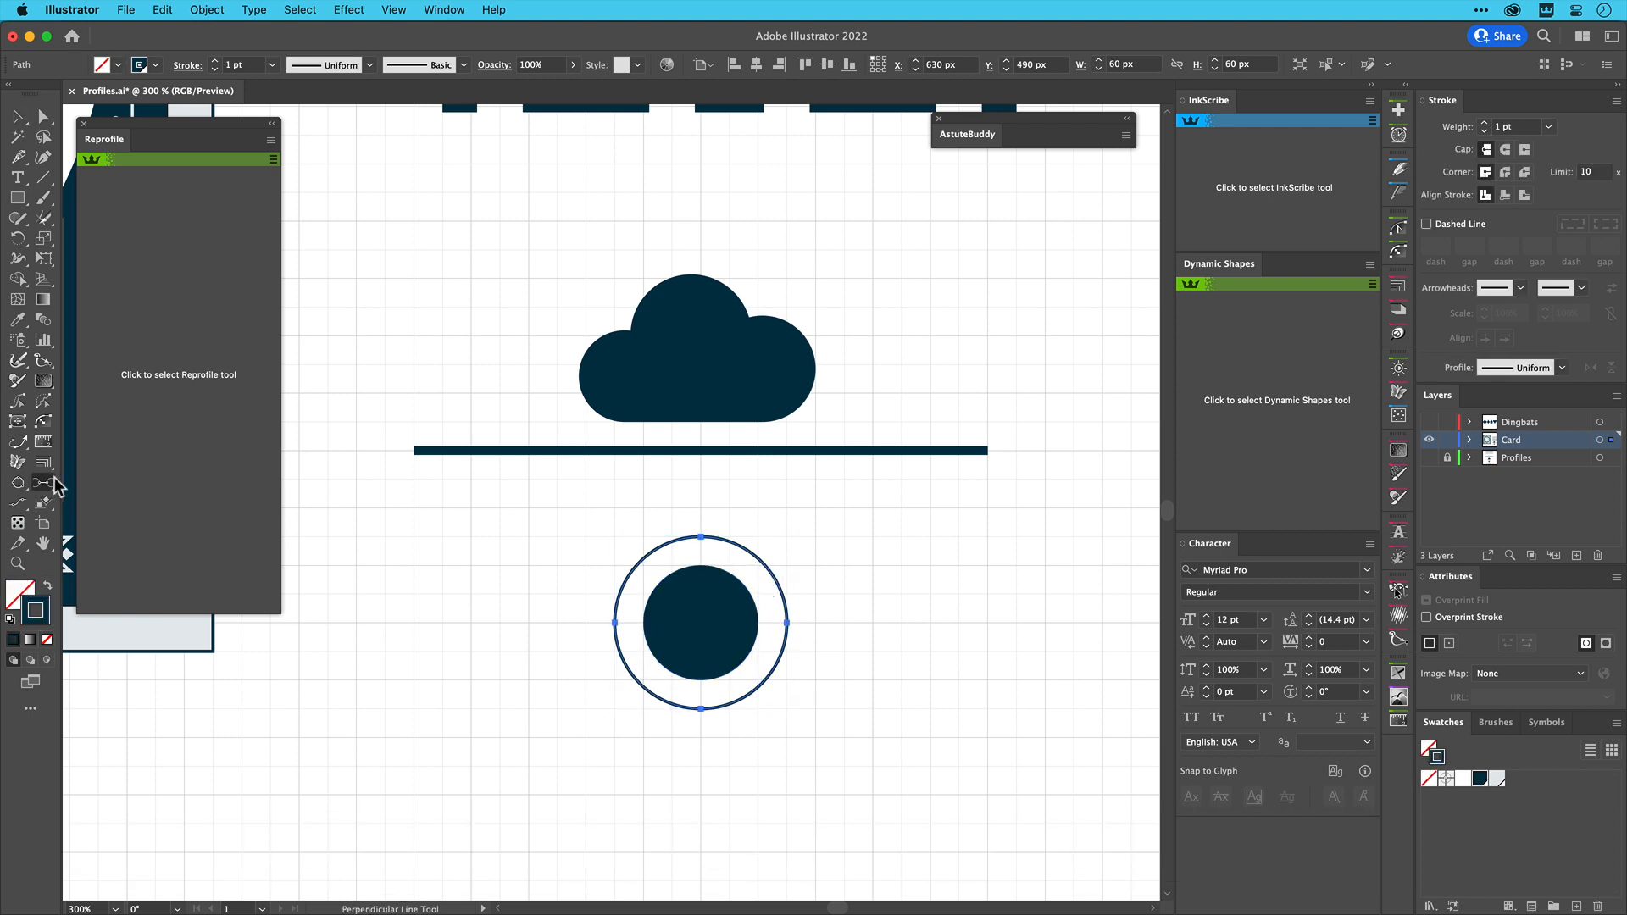
pyautogui.click(966, 136)
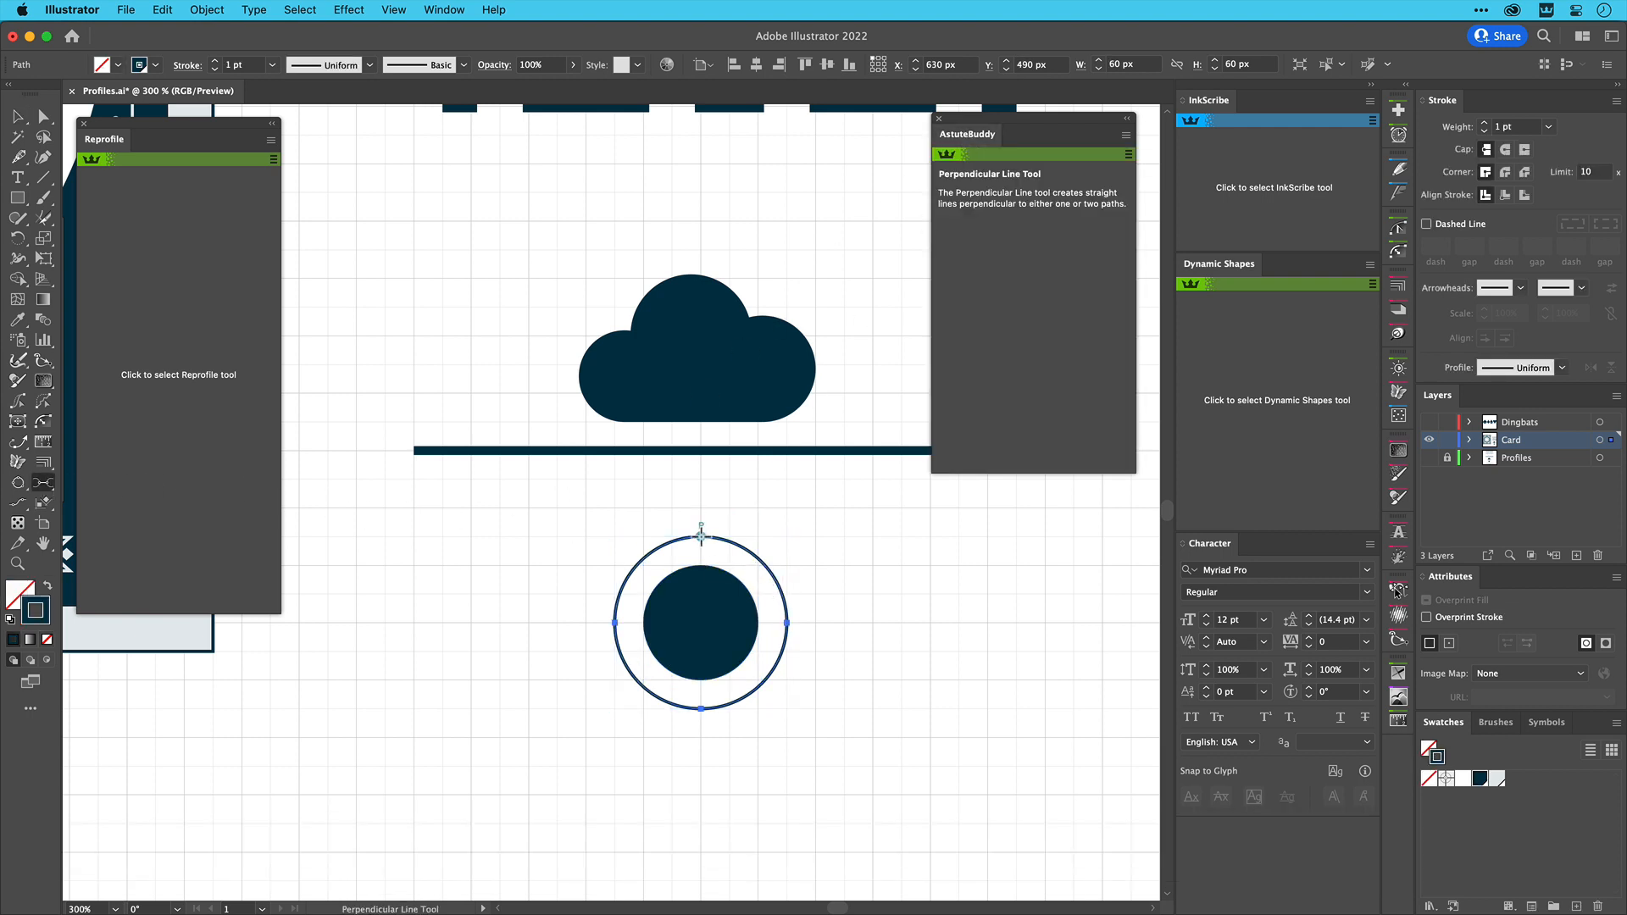
pyautogui.moveTo(701, 536); pyautogui.dragTo(701, 511)
pyautogui.press('a')
pyautogui.press('v')
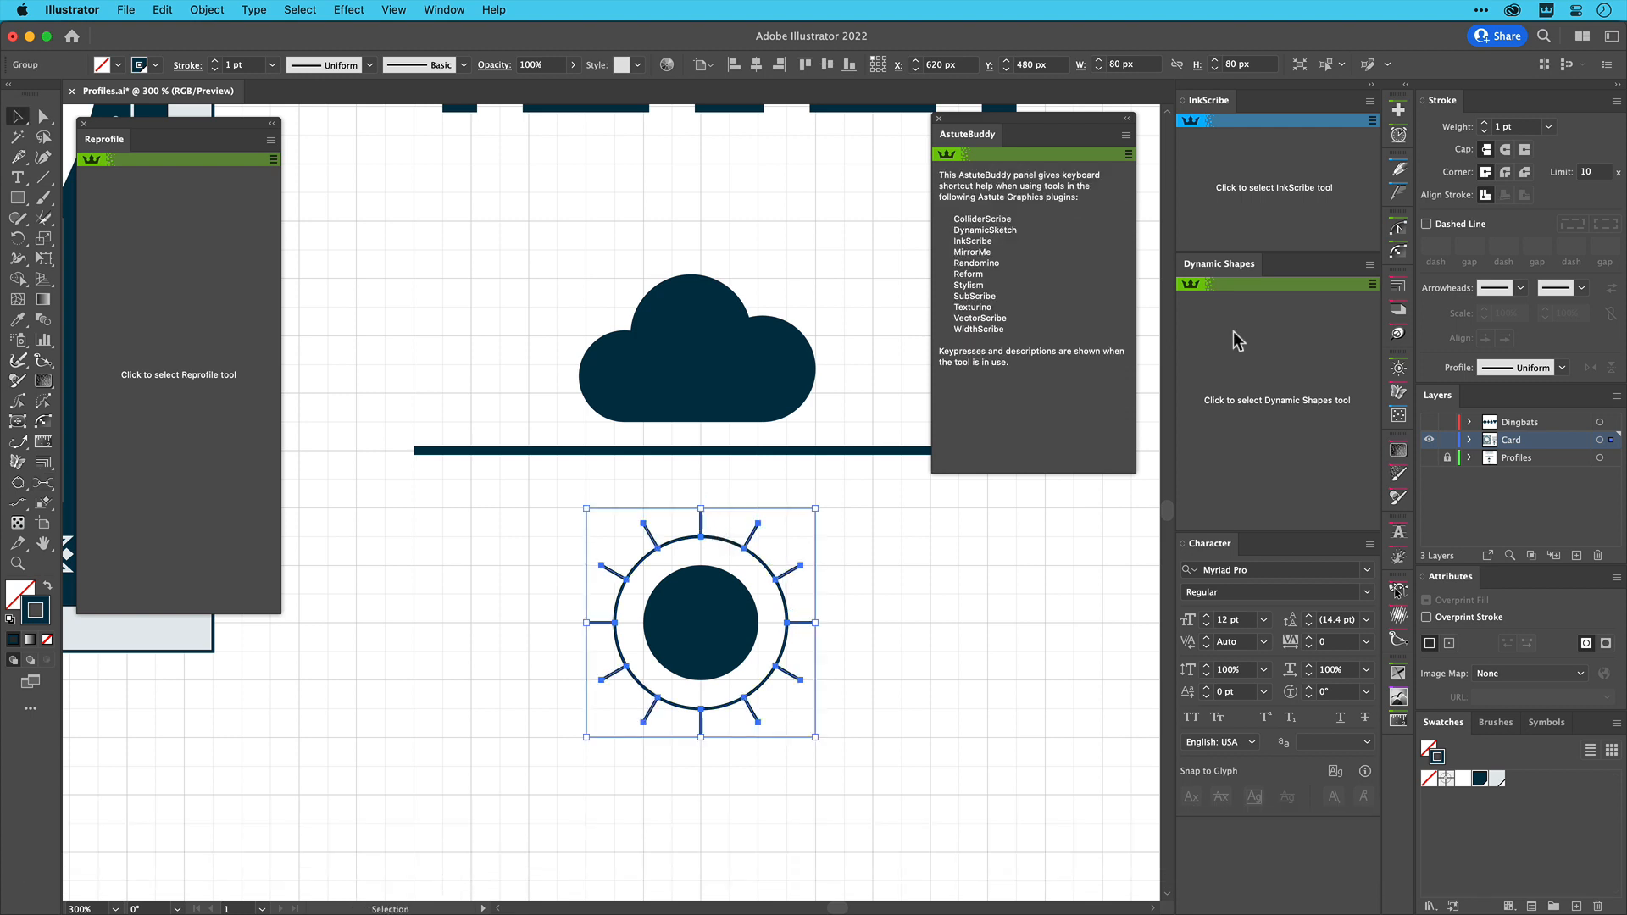
# Delete the 60 px guide circle between the sun's solid centre and its rays
pyautogui.click(724, 531)
pyautogui.click(719, 535)
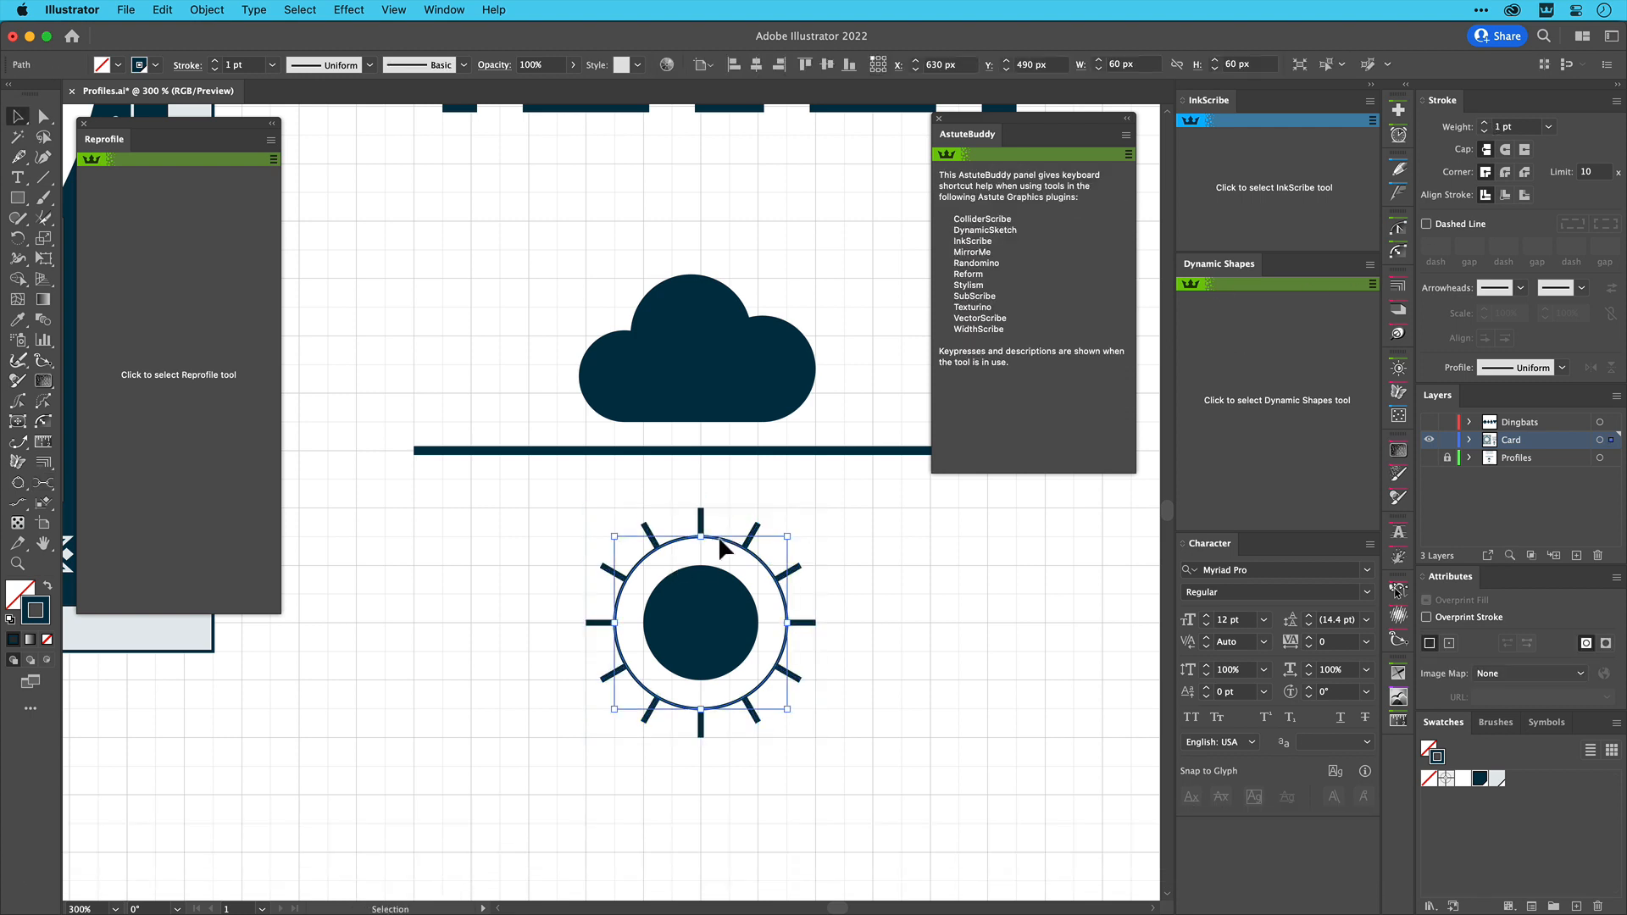
pyautogui.press('BackSpace')
pyautogui.press('super+minus')
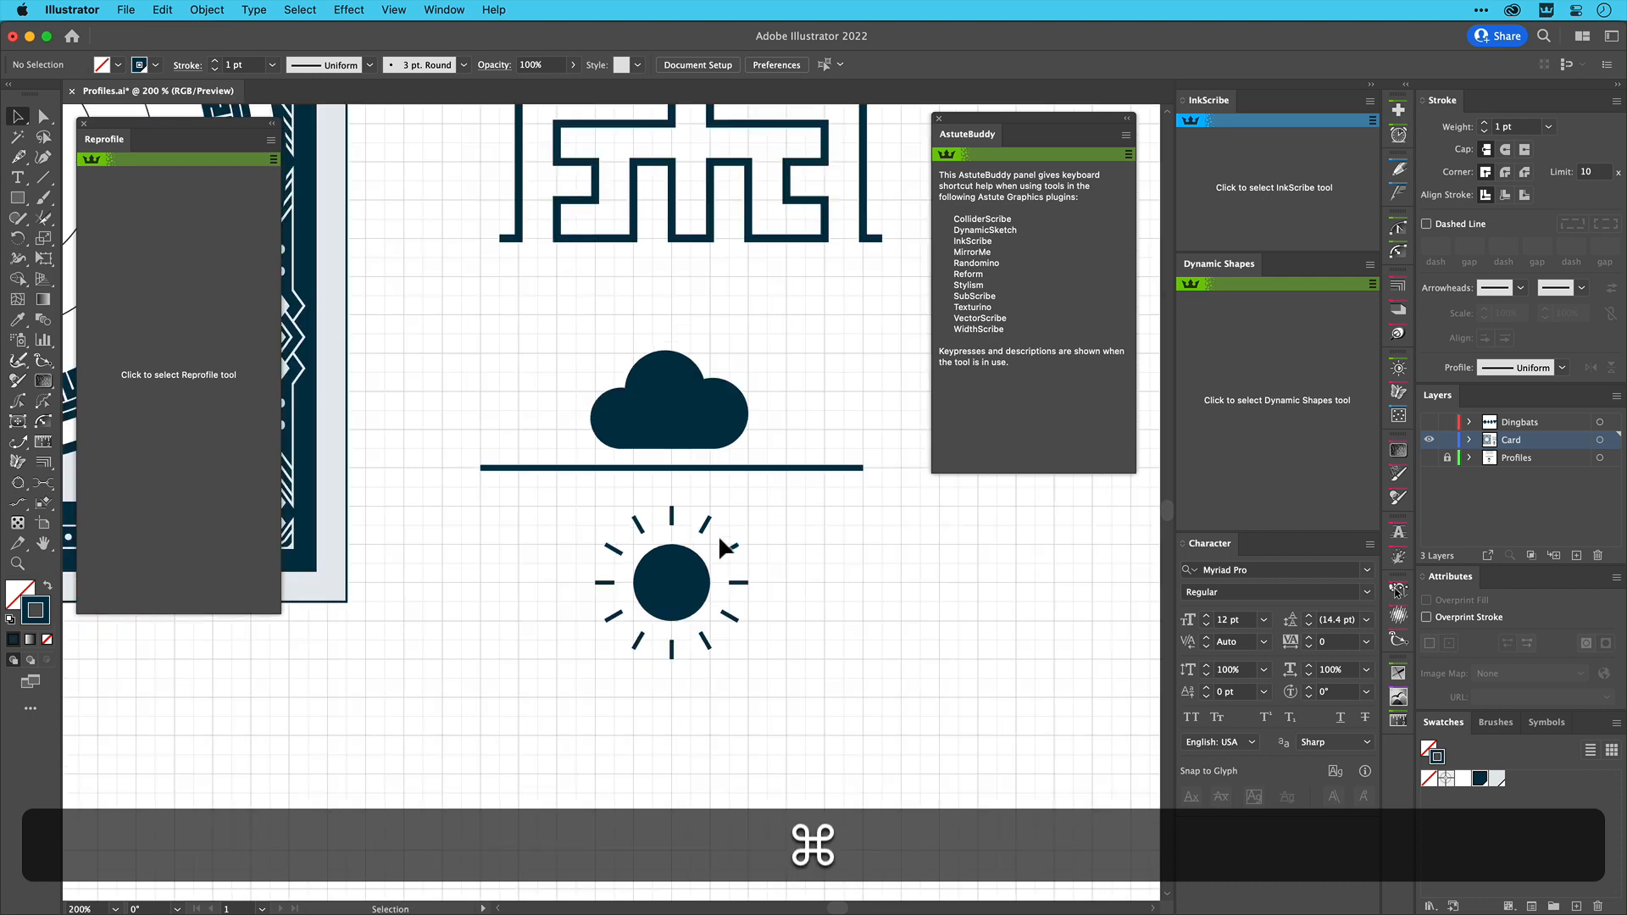
# Group the sun's centre and rays, move the group up about 10 px towards the line, and collapse the AstuteBuddy help
pyautogui.moveTo(780, 500); pyautogui.dragTo(541, 678)
pyautogui.press('super+g')
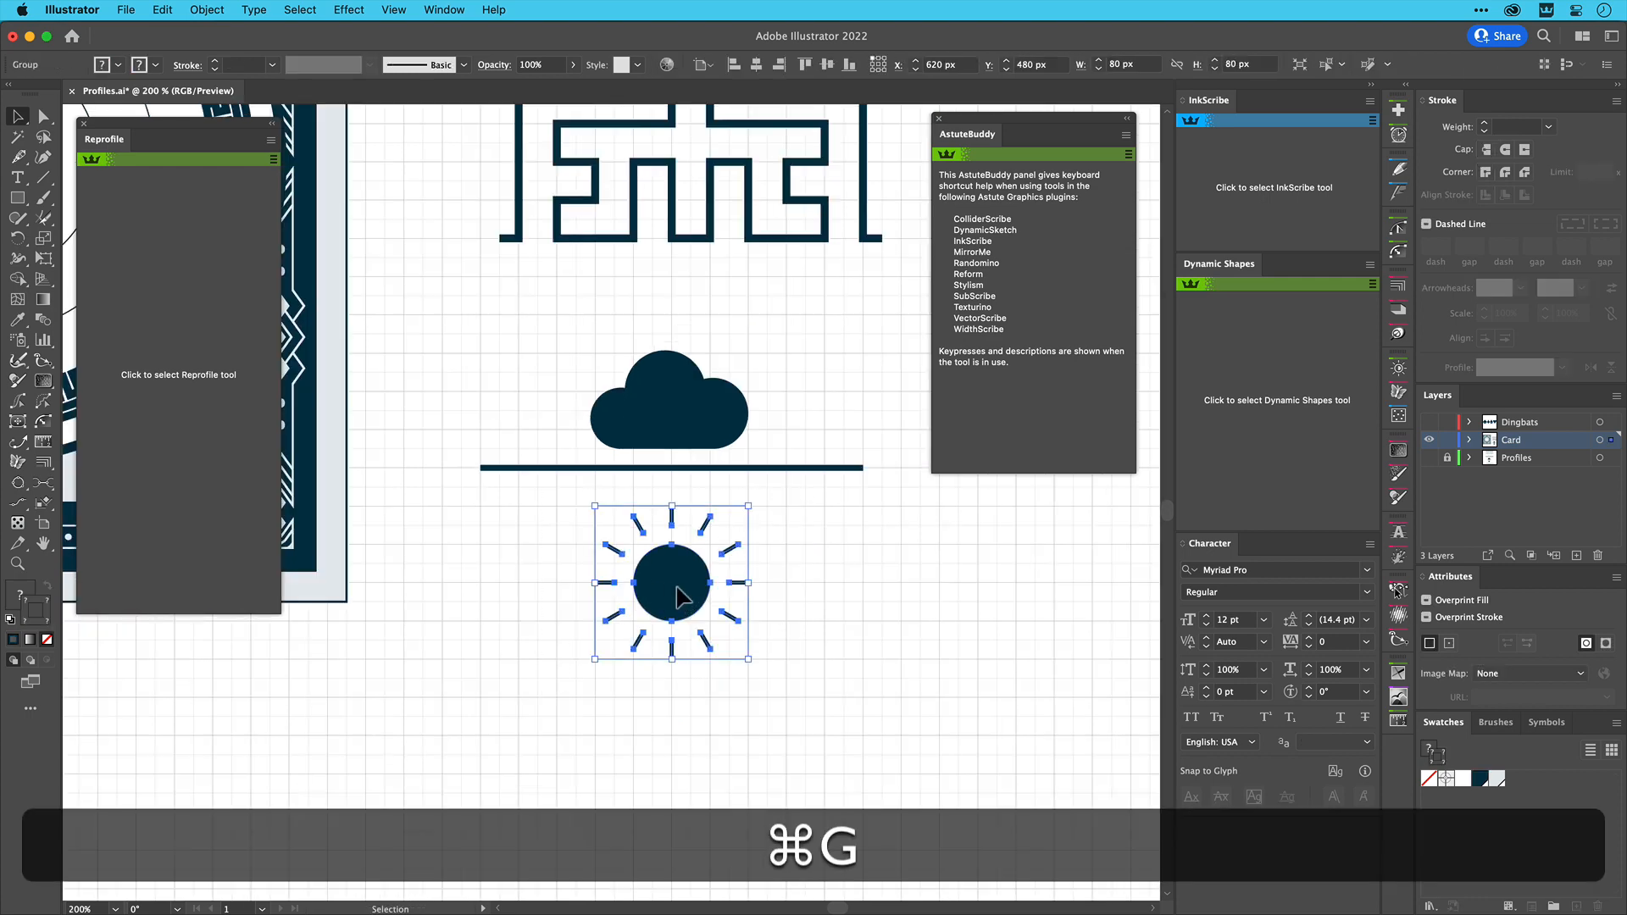
pyautogui.moveTo(677, 587); pyautogui.dragTo(677, 567)
pyautogui.click(861, 583)
pyautogui.press('super+minus')
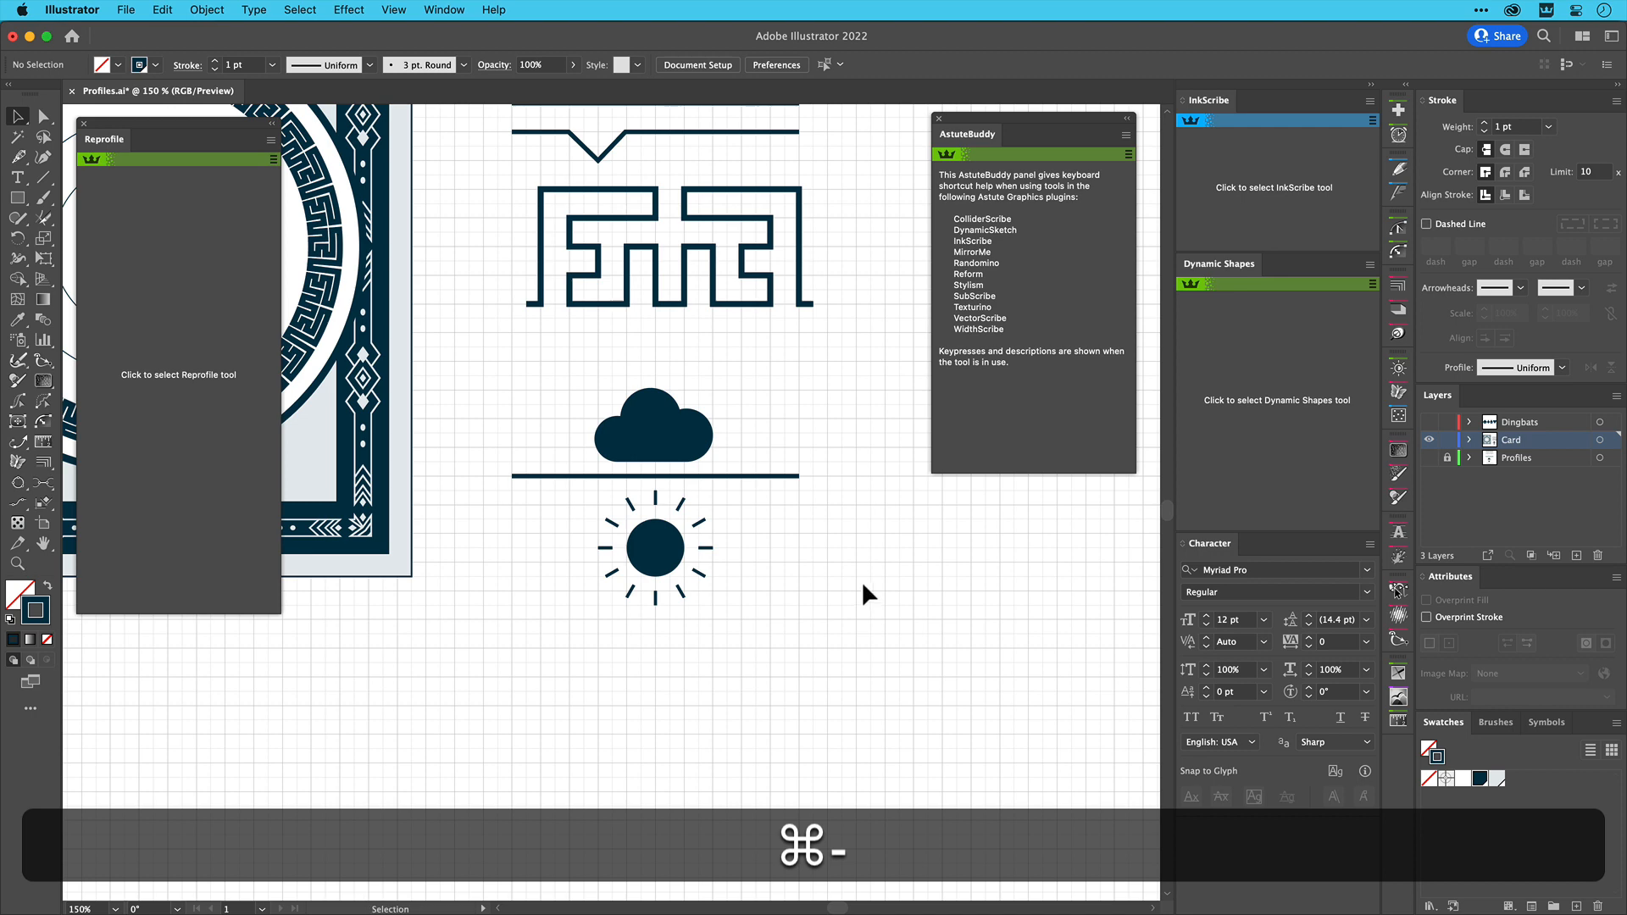
pyautogui.press('super+space')
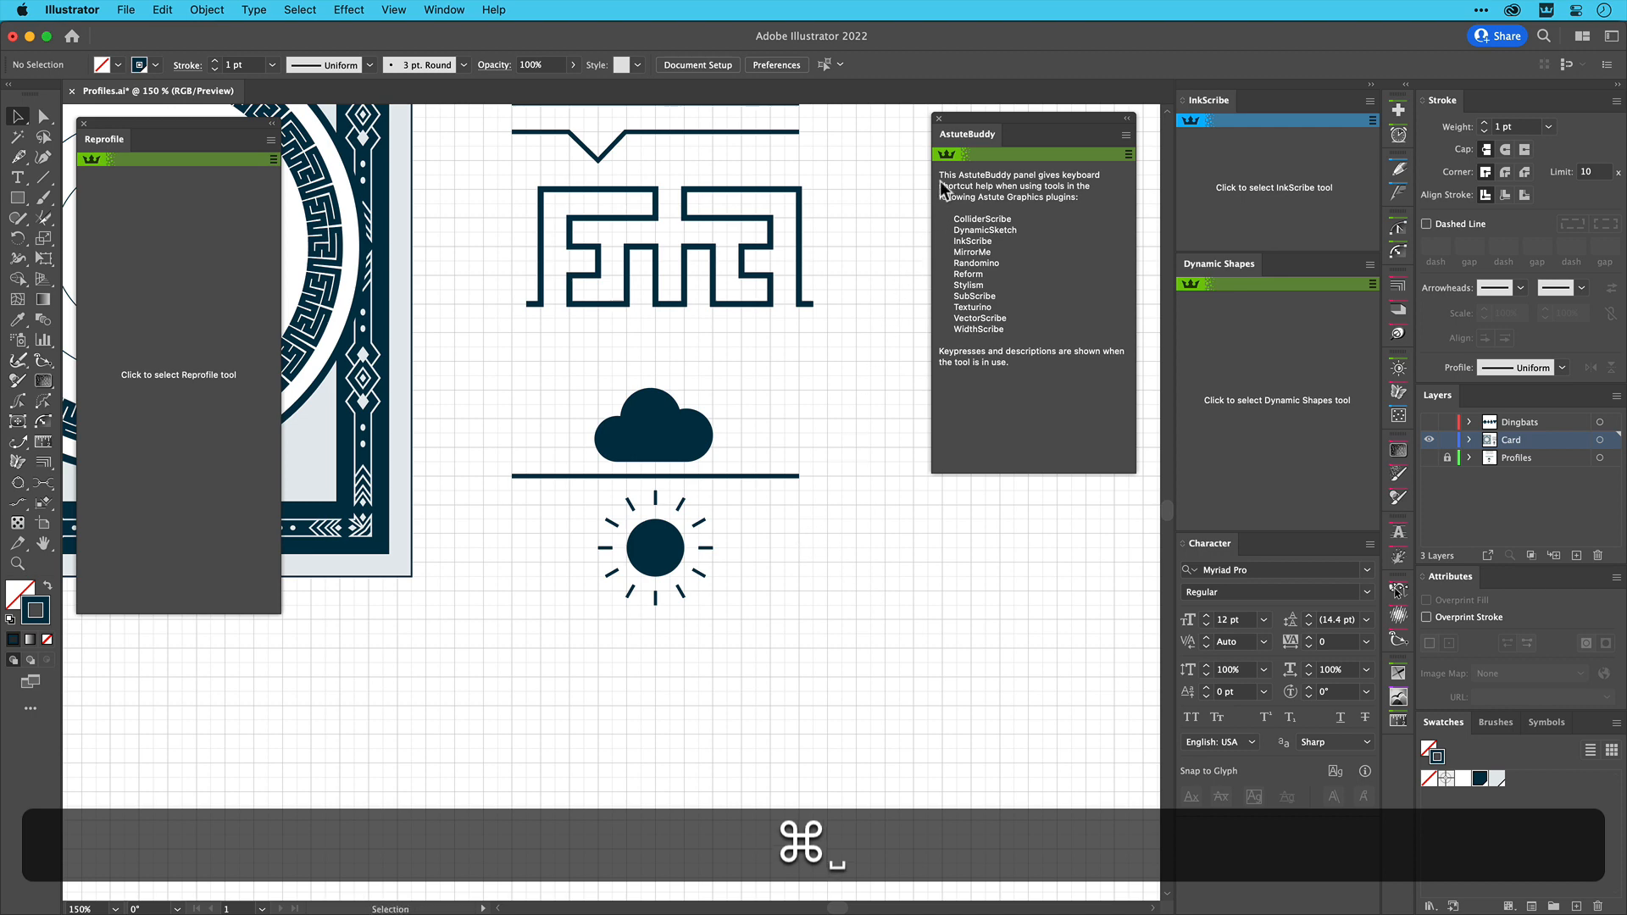
pyautogui.doubleClick(965, 133)
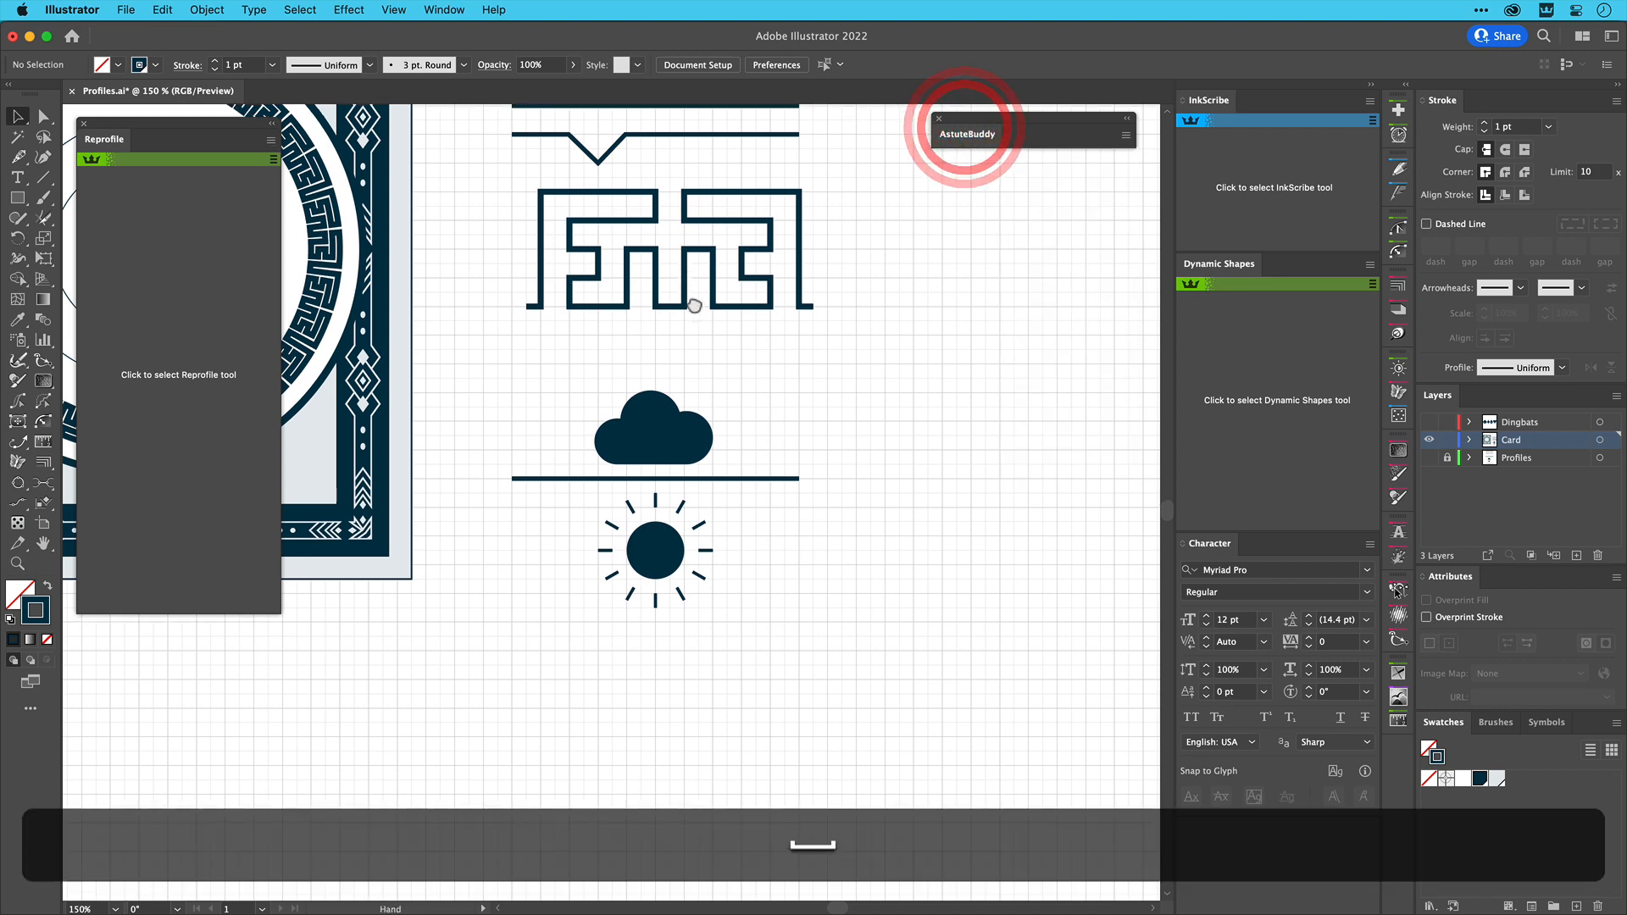
pyautogui.moveTo(694, 280); pyautogui.dragTo(830, 511)
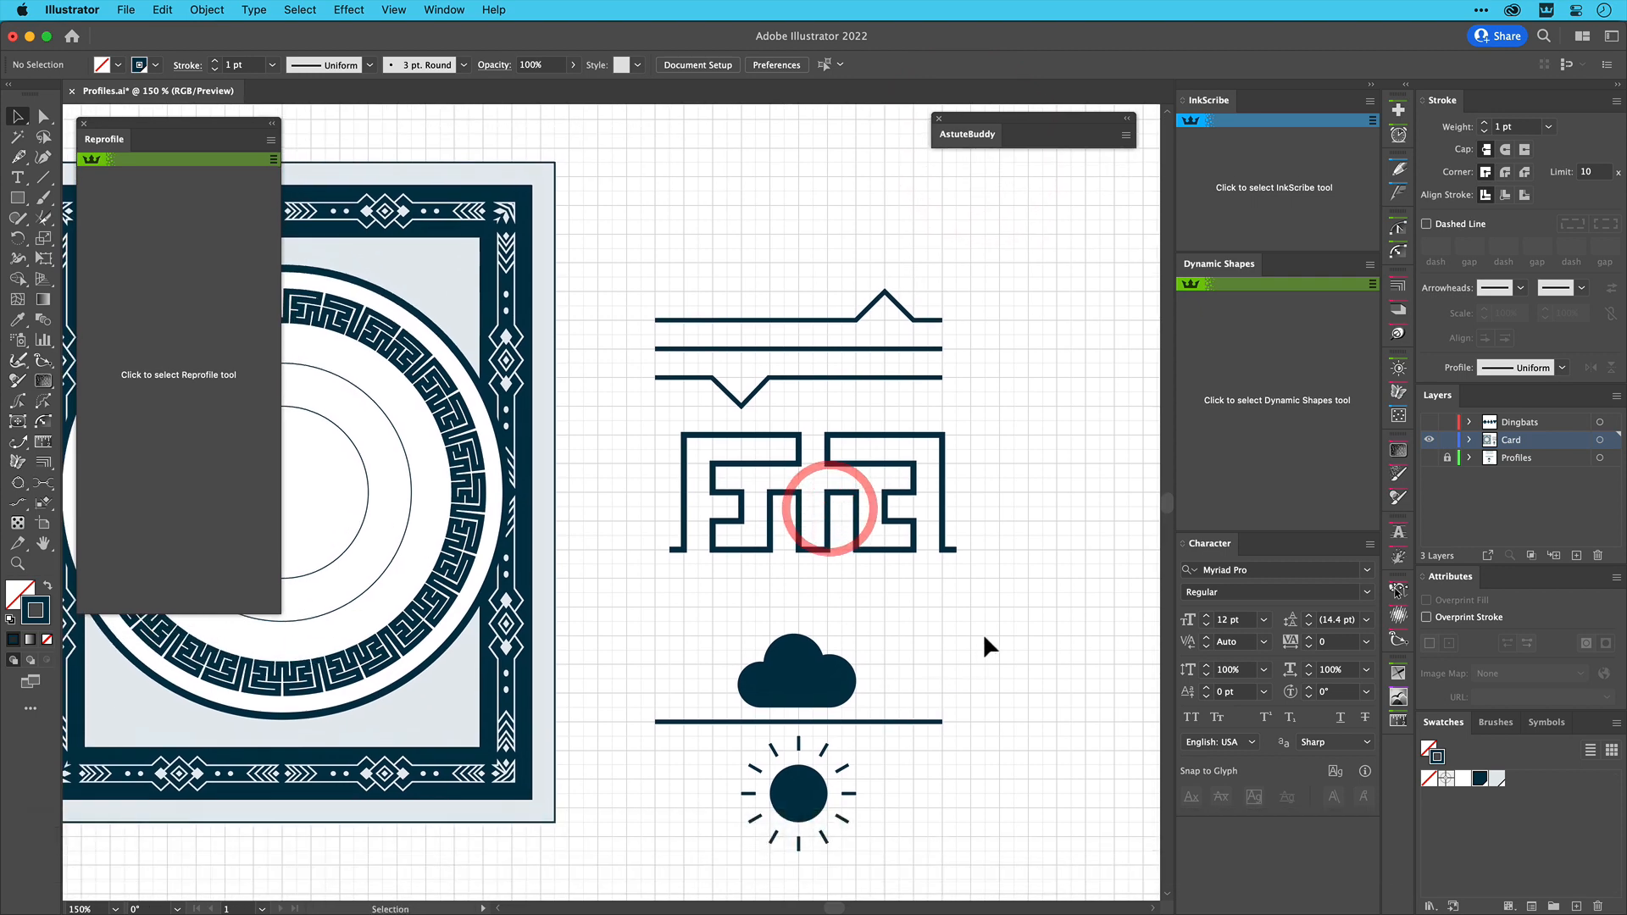
# Save the cloud, line and sun as a Reprofile profile named Weather in the User category, with the key path suppressed
pyautogui.moveTo(997, 602); pyautogui.dragTo(587, 864)
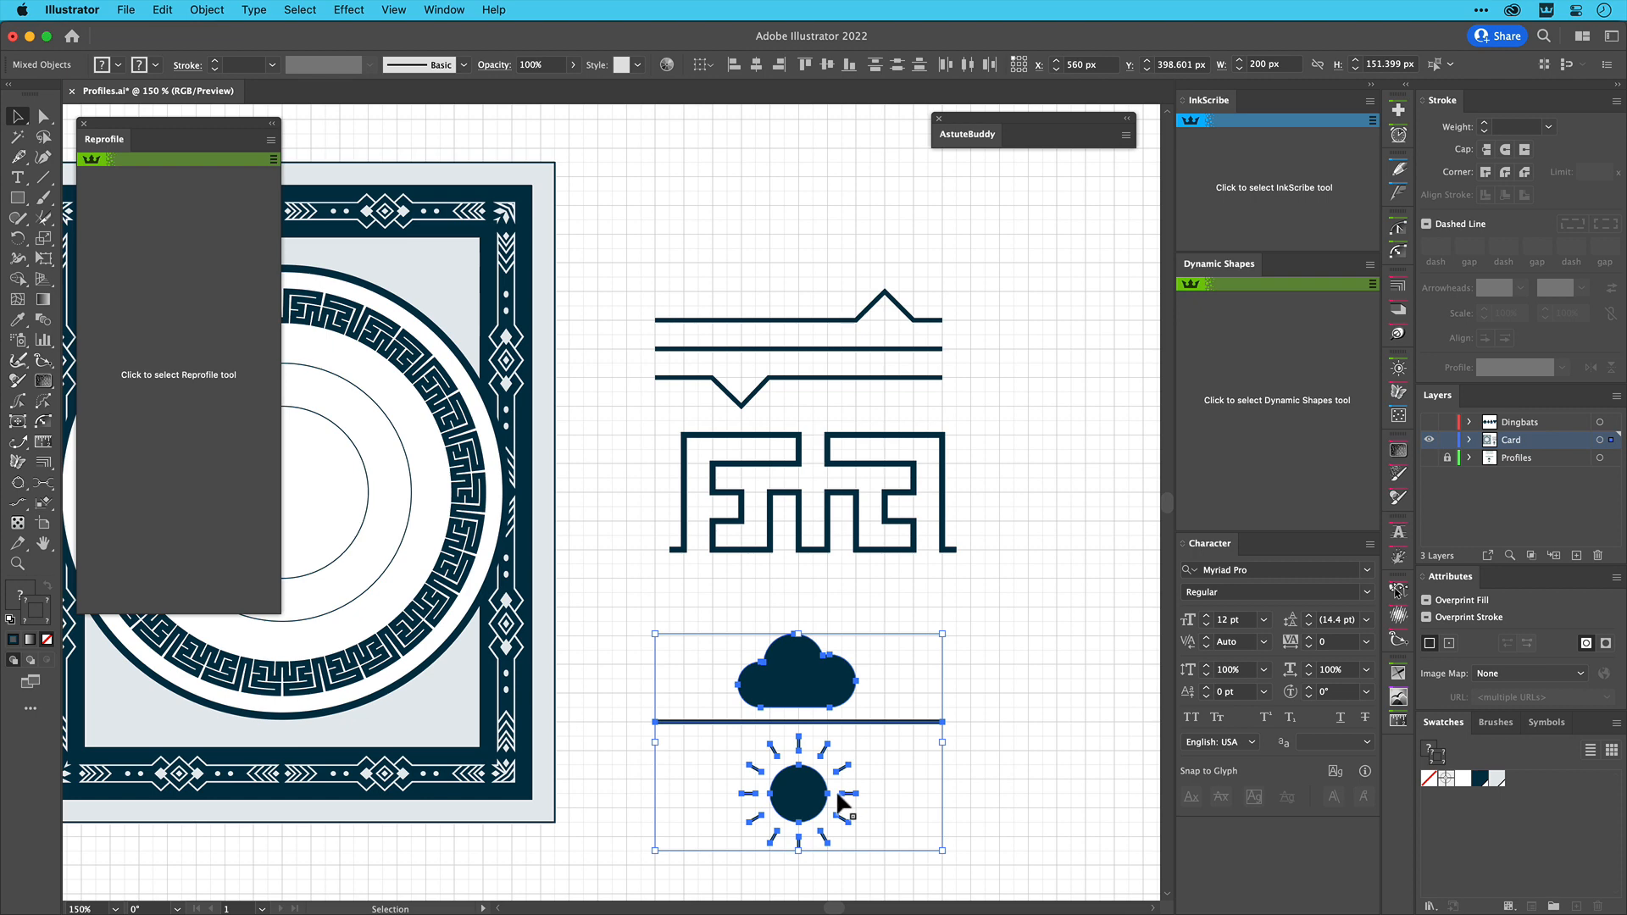
pyautogui.click(223, 498)
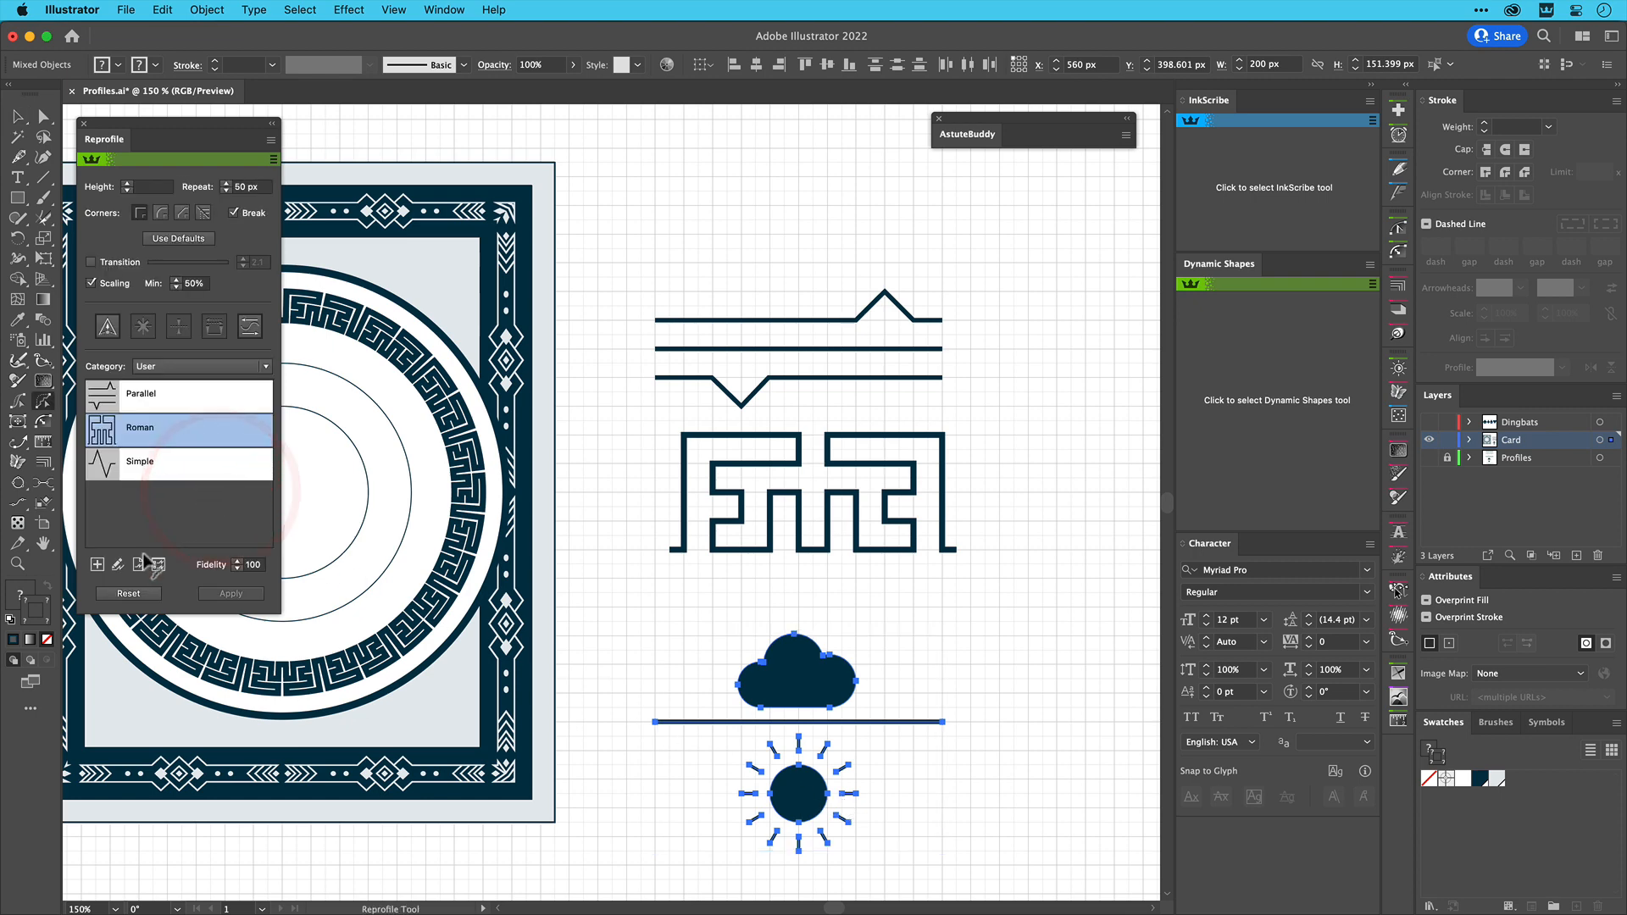
pyautogui.click(96, 565)
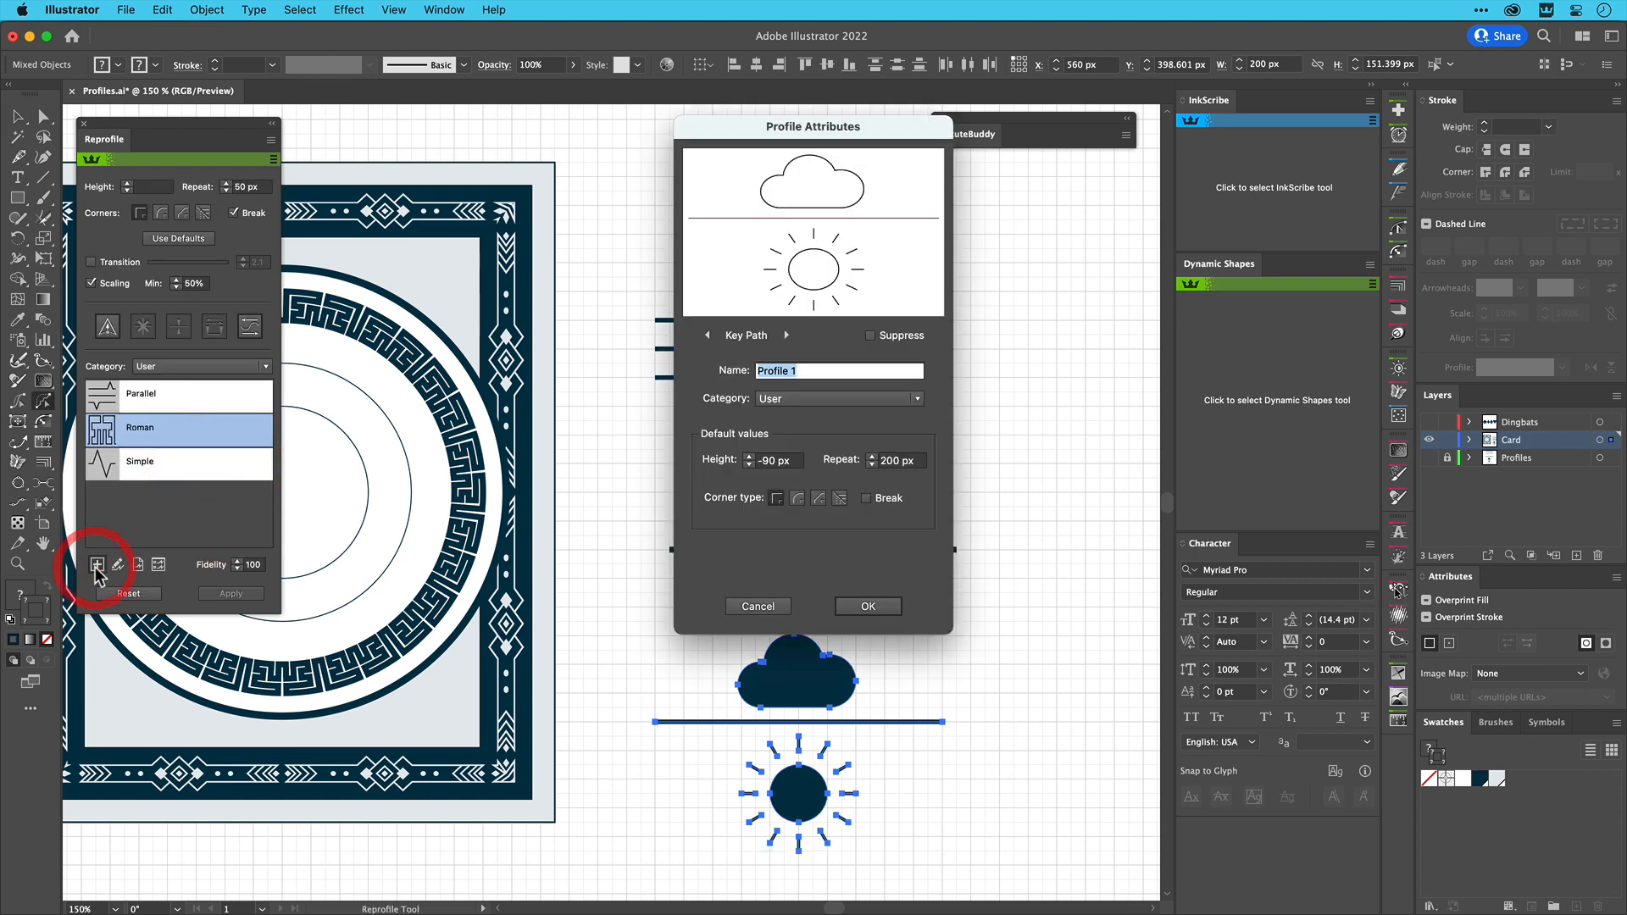
pyautogui.write('Weather')
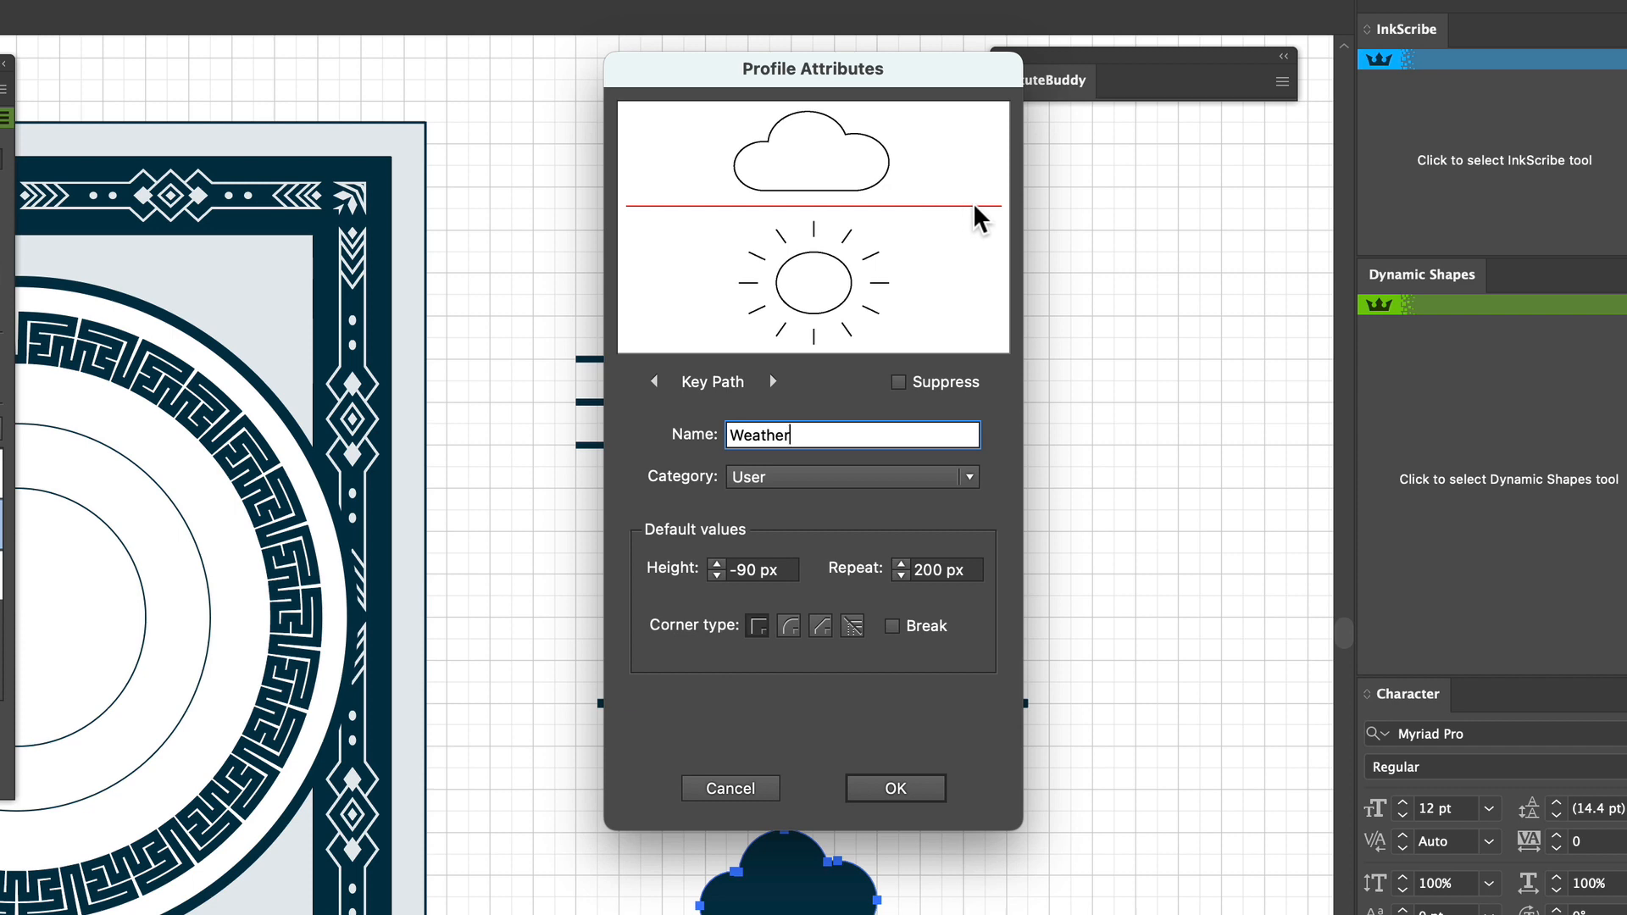
pyautogui.click(899, 382)
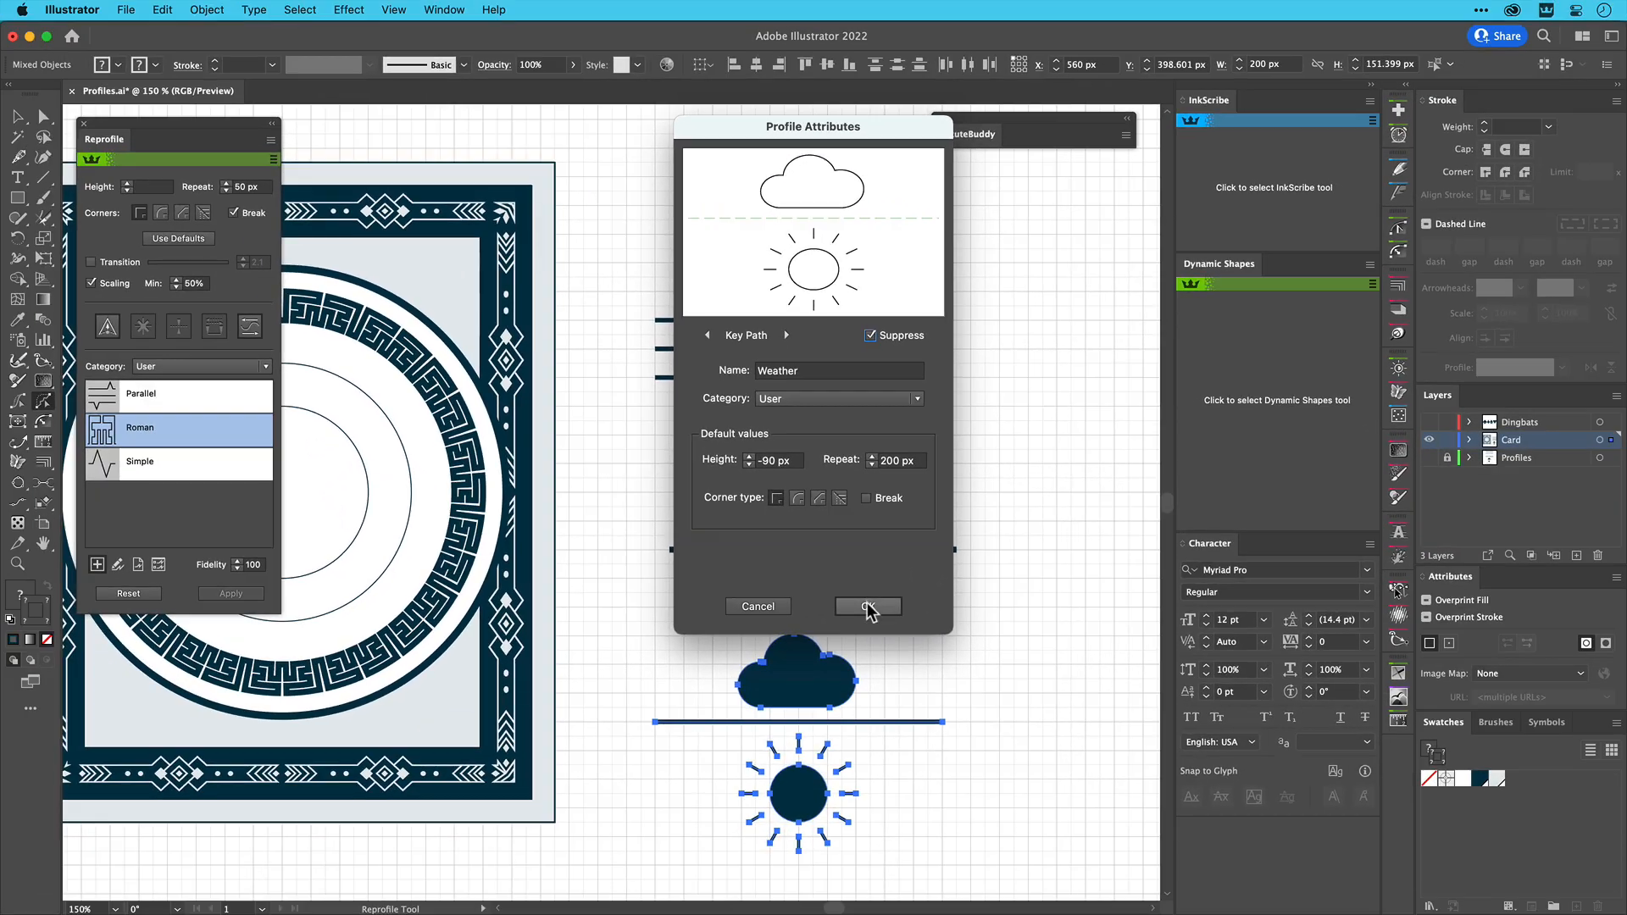
pyautogui.click(866, 607)
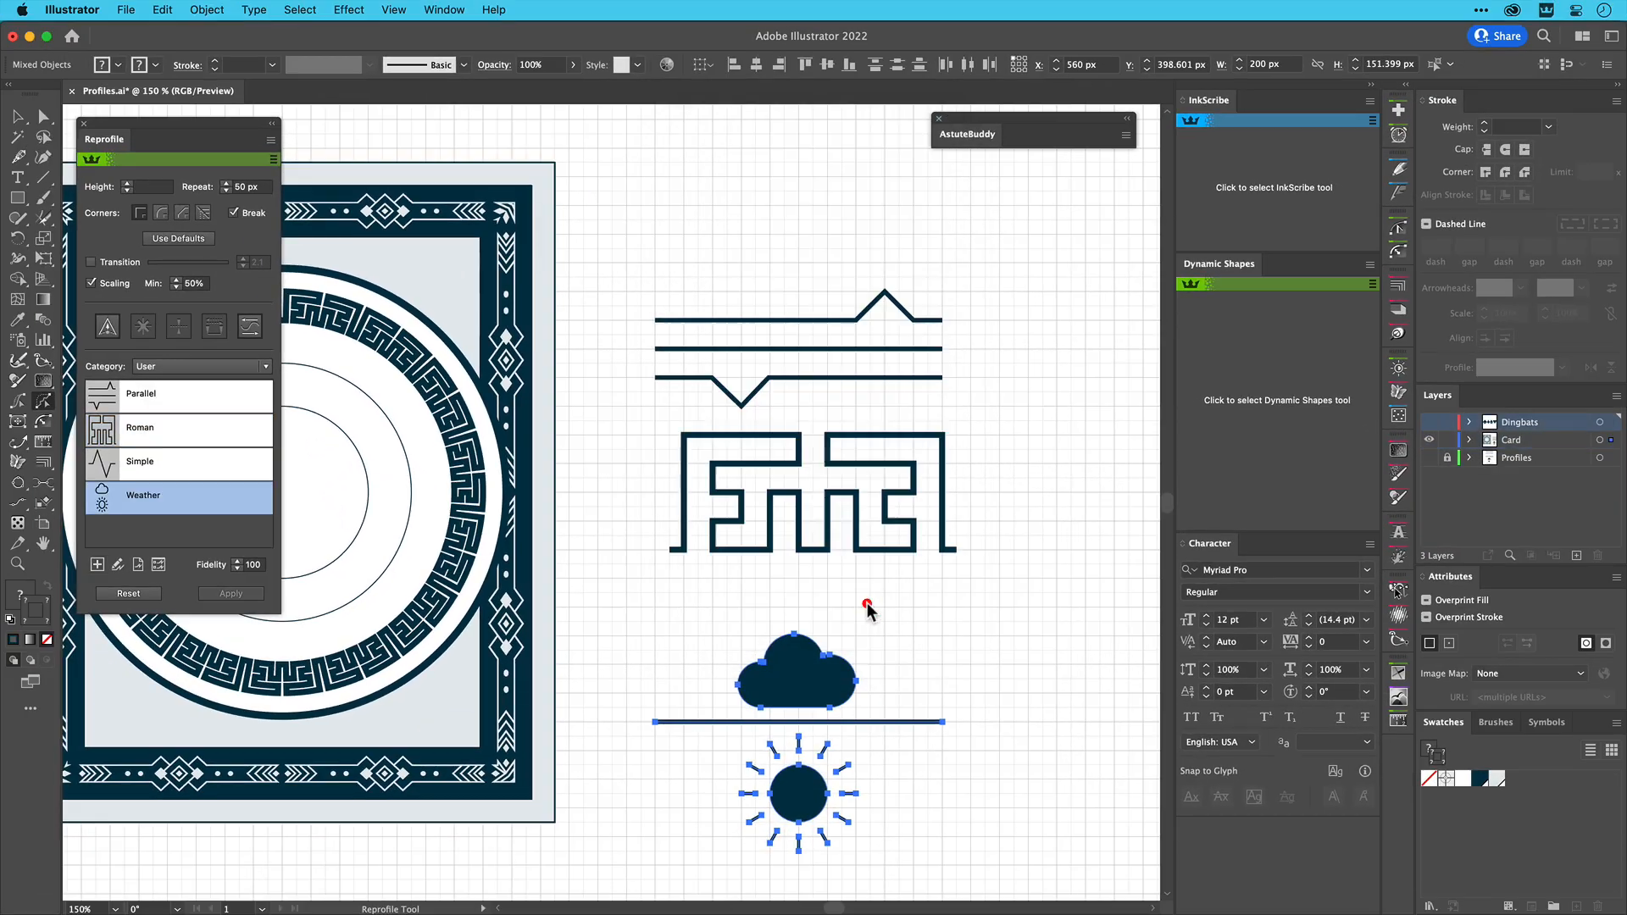
# Preview the Weather profile on the larger thin circle inside the key ring at a height of about 20 px
pyautogui.moveTo(462, 446); pyautogui.dragTo(737, 458)
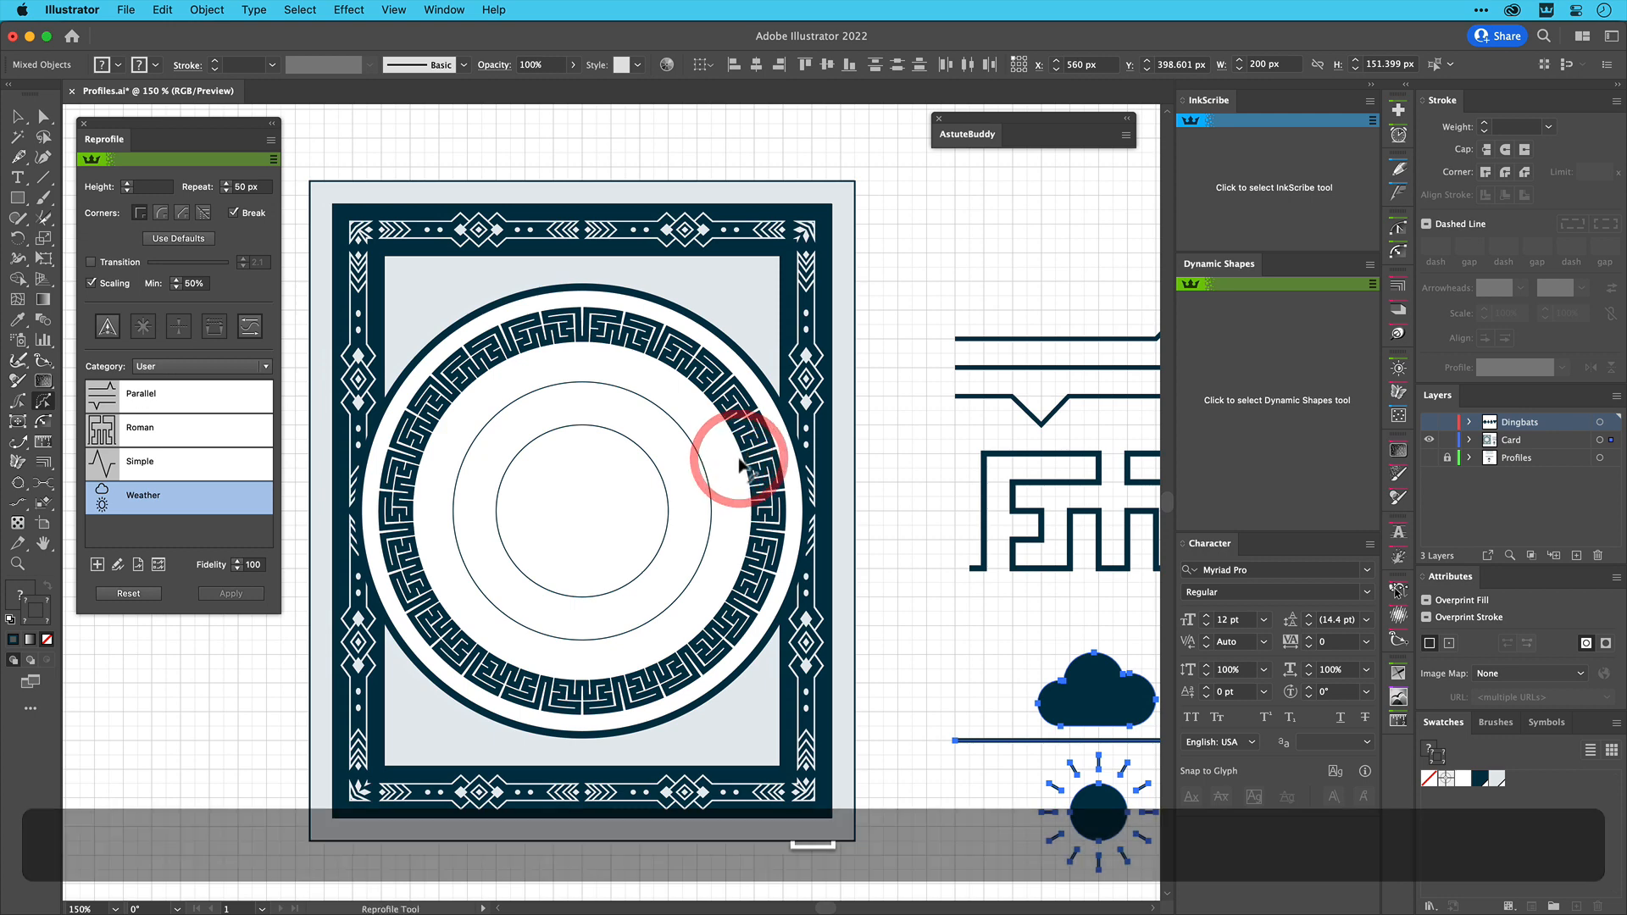
pyautogui.press('super+equal')
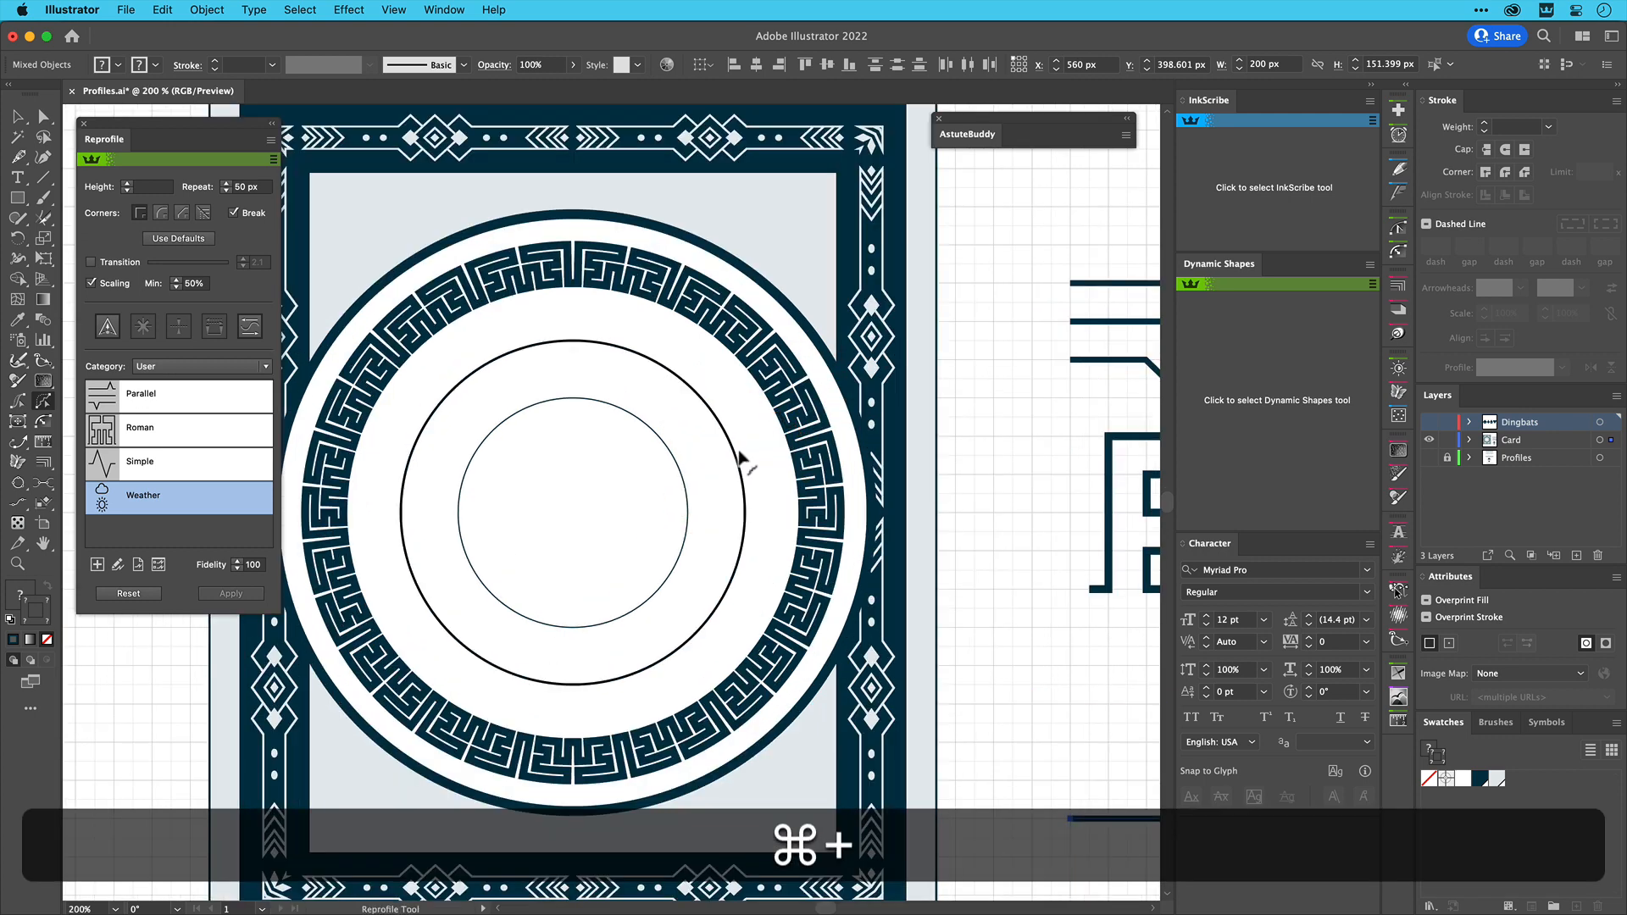
pyautogui.moveTo(736, 450); pyautogui.dragTo(693, 455)
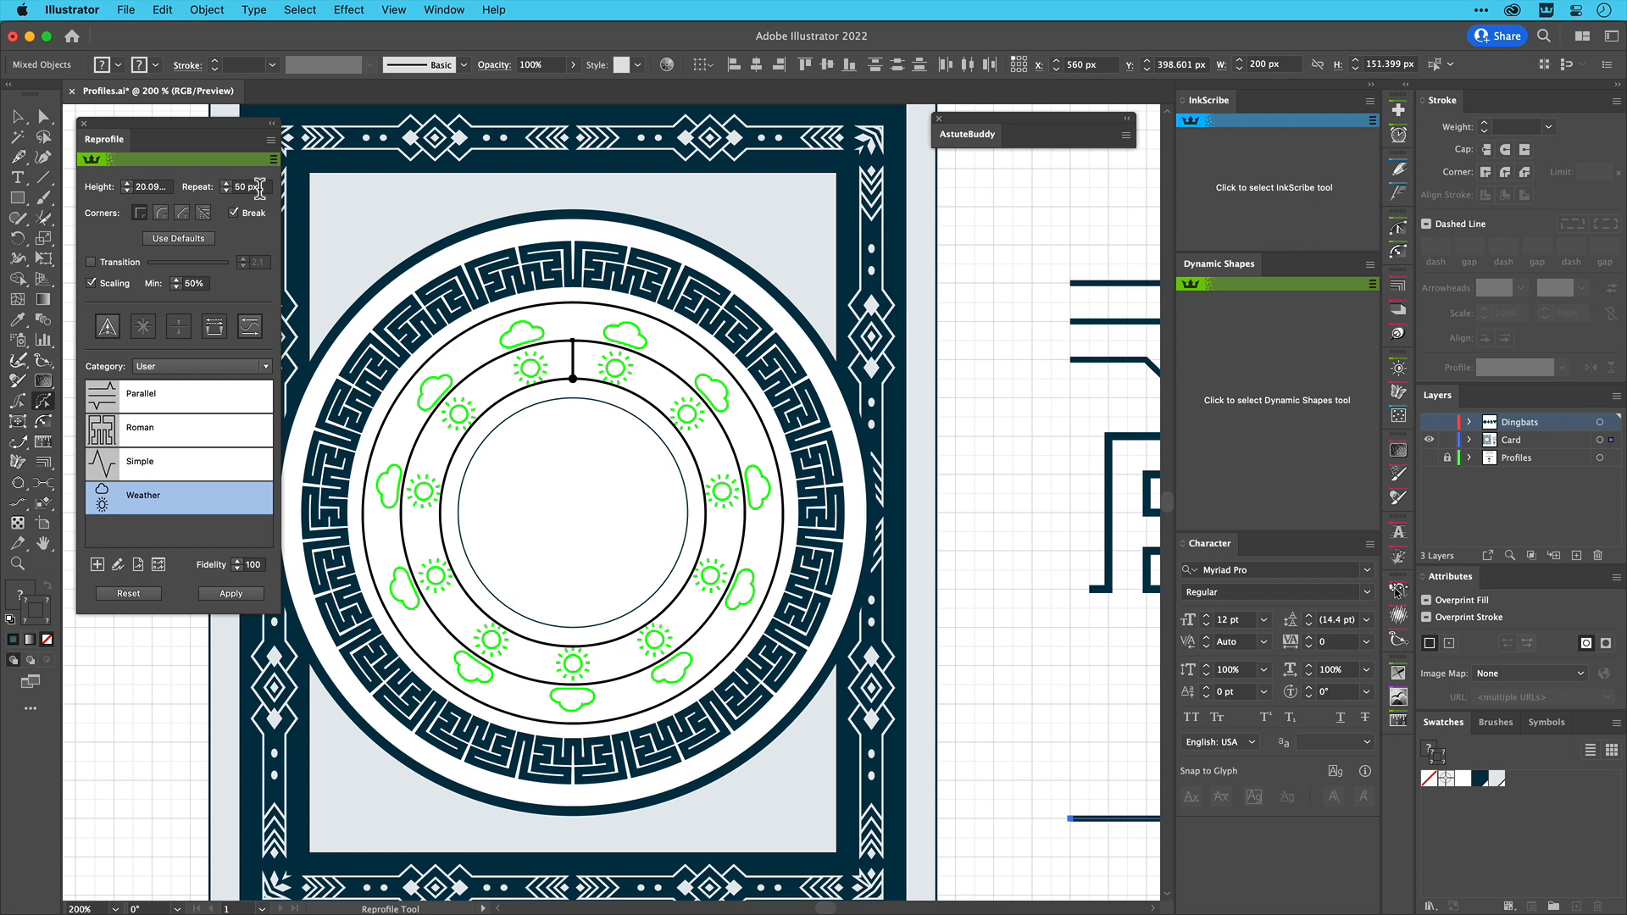
# Set the Weather profile's default height to 20 px and default repeat to 50 px
pyautogui.doubleClick(187, 499)
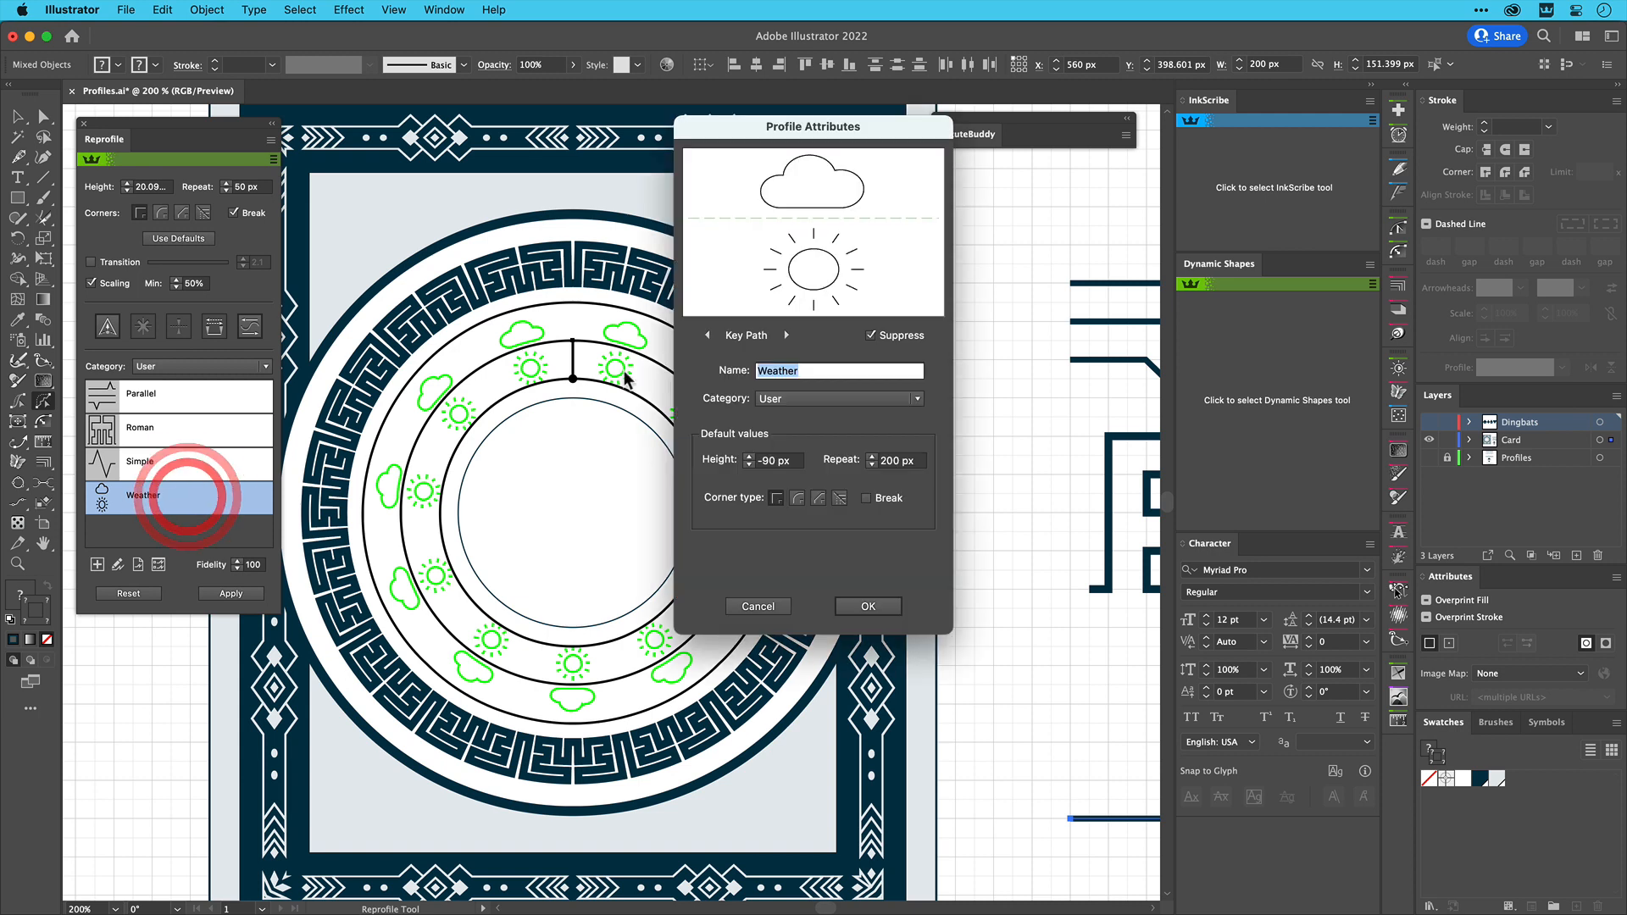
pyautogui.doubleClick(797, 460)
pyautogui.write('20')
pyautogui.press('Tab')
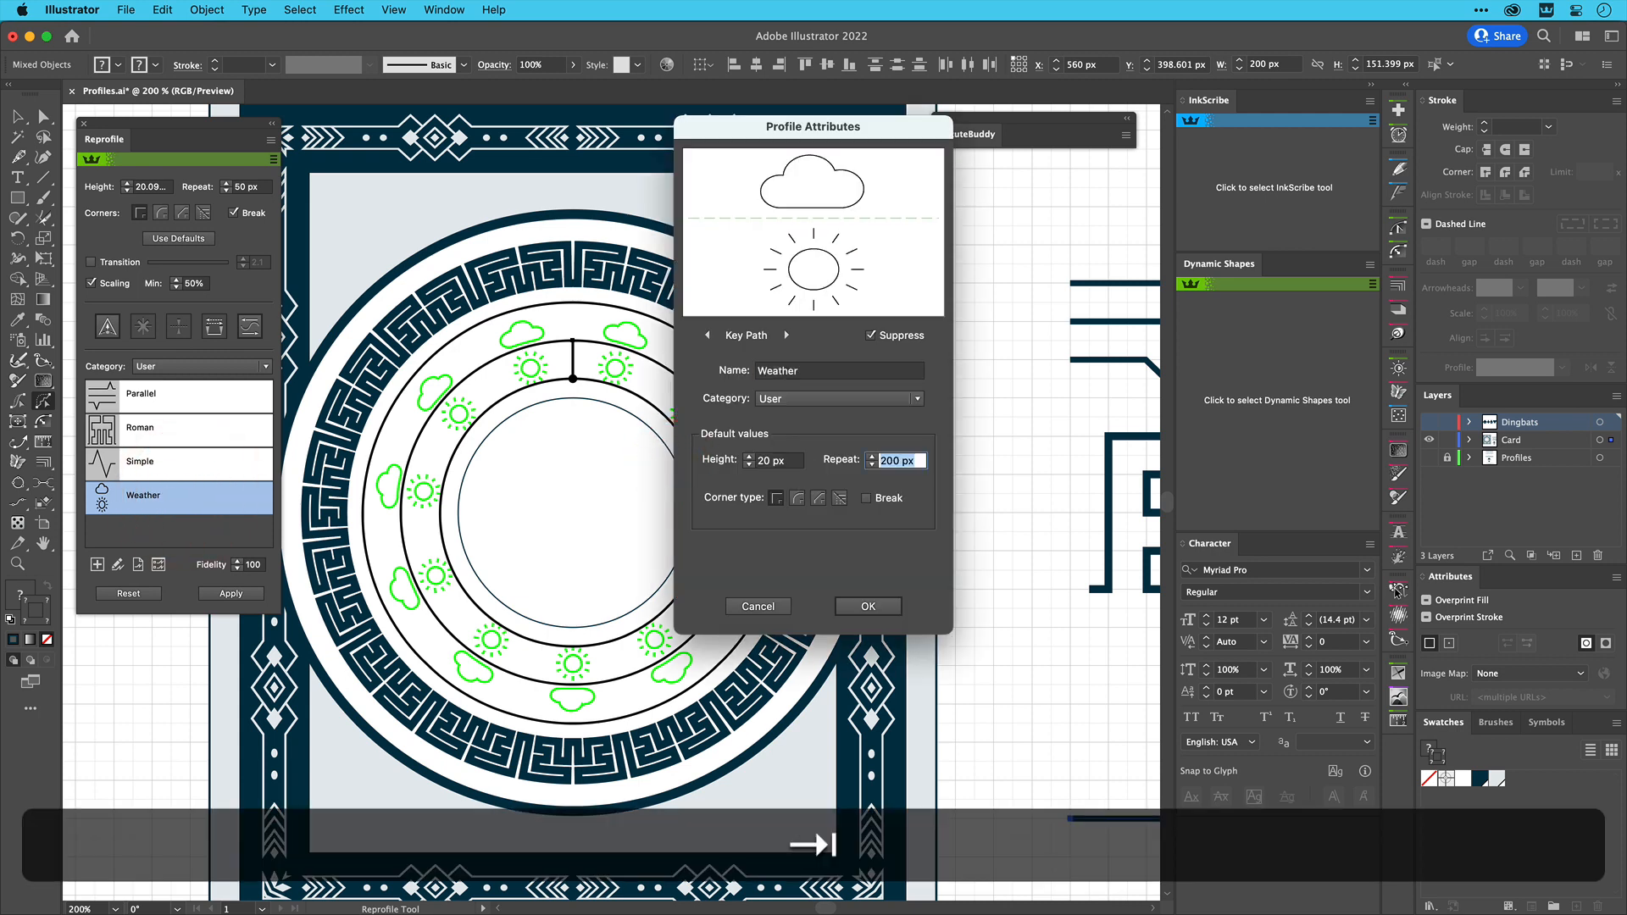
pyautogui.write('50')
pyautogui.click(864, 604)
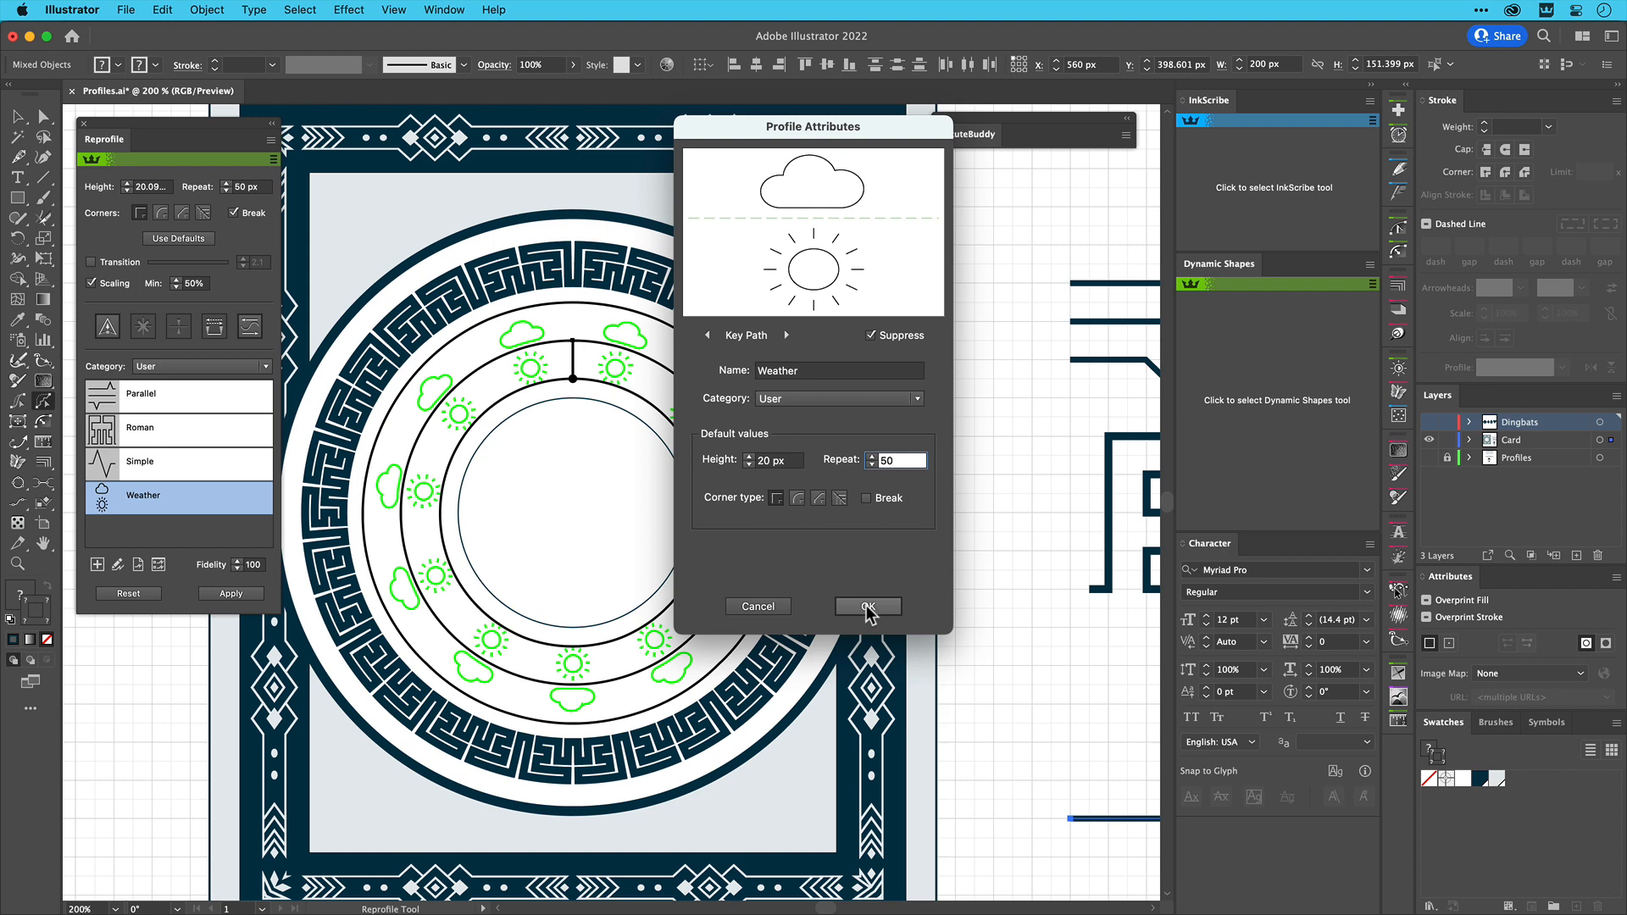
# Use the Weather profile's default values of 20 px height and 50 px repeat, and apply it to the circle
pyautogui.click(183, 239)
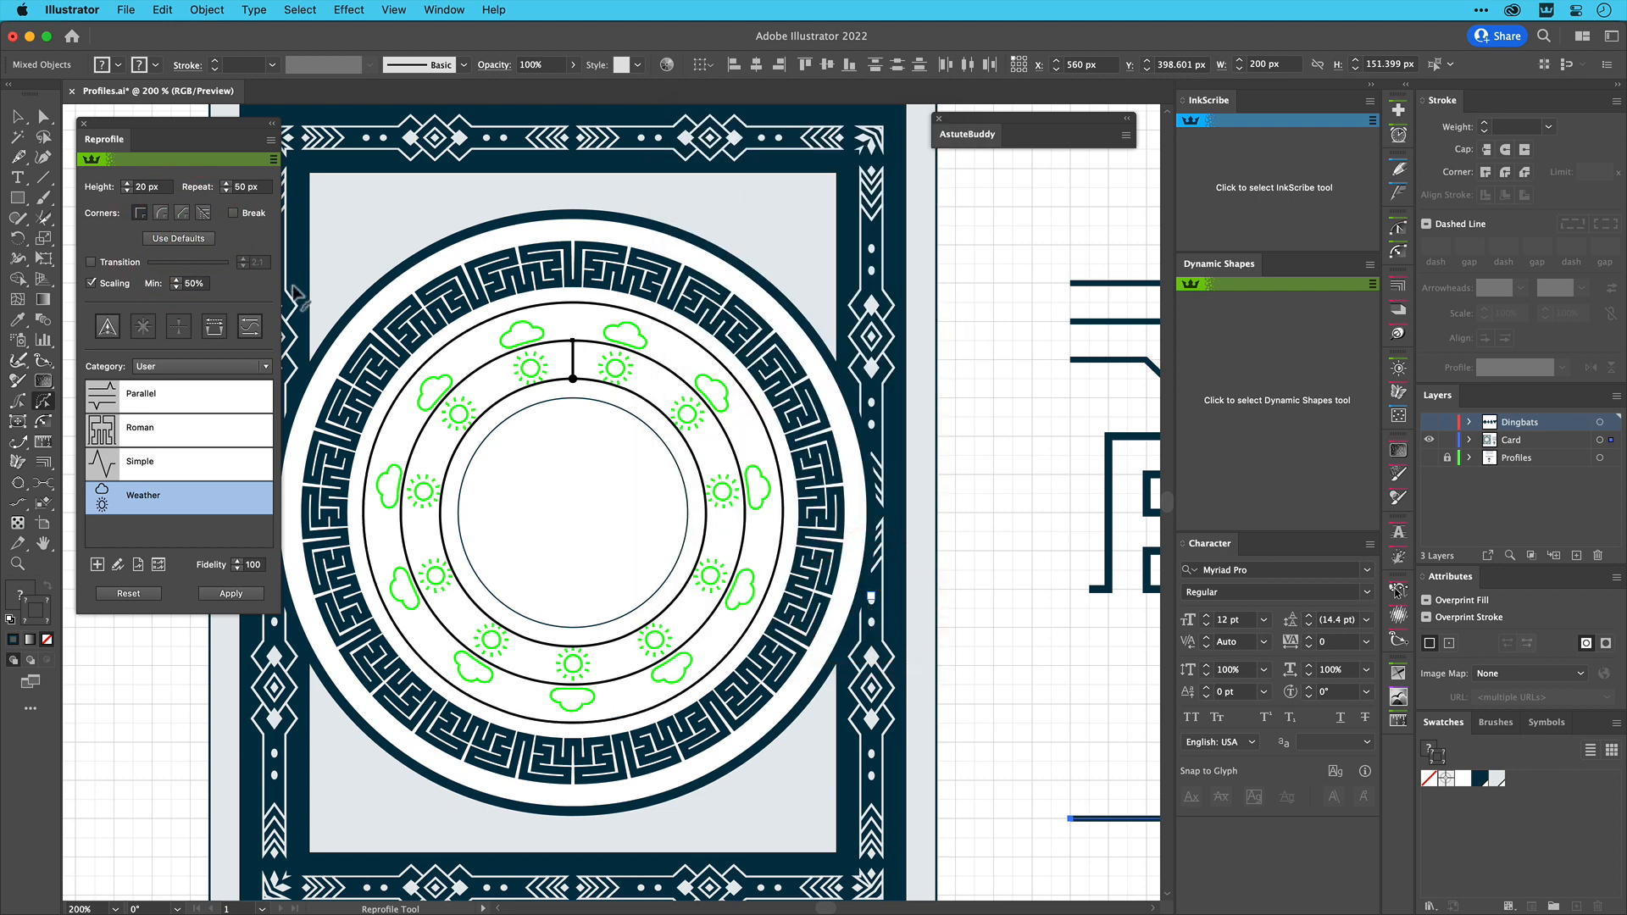
pyautogui.click(566, 448)
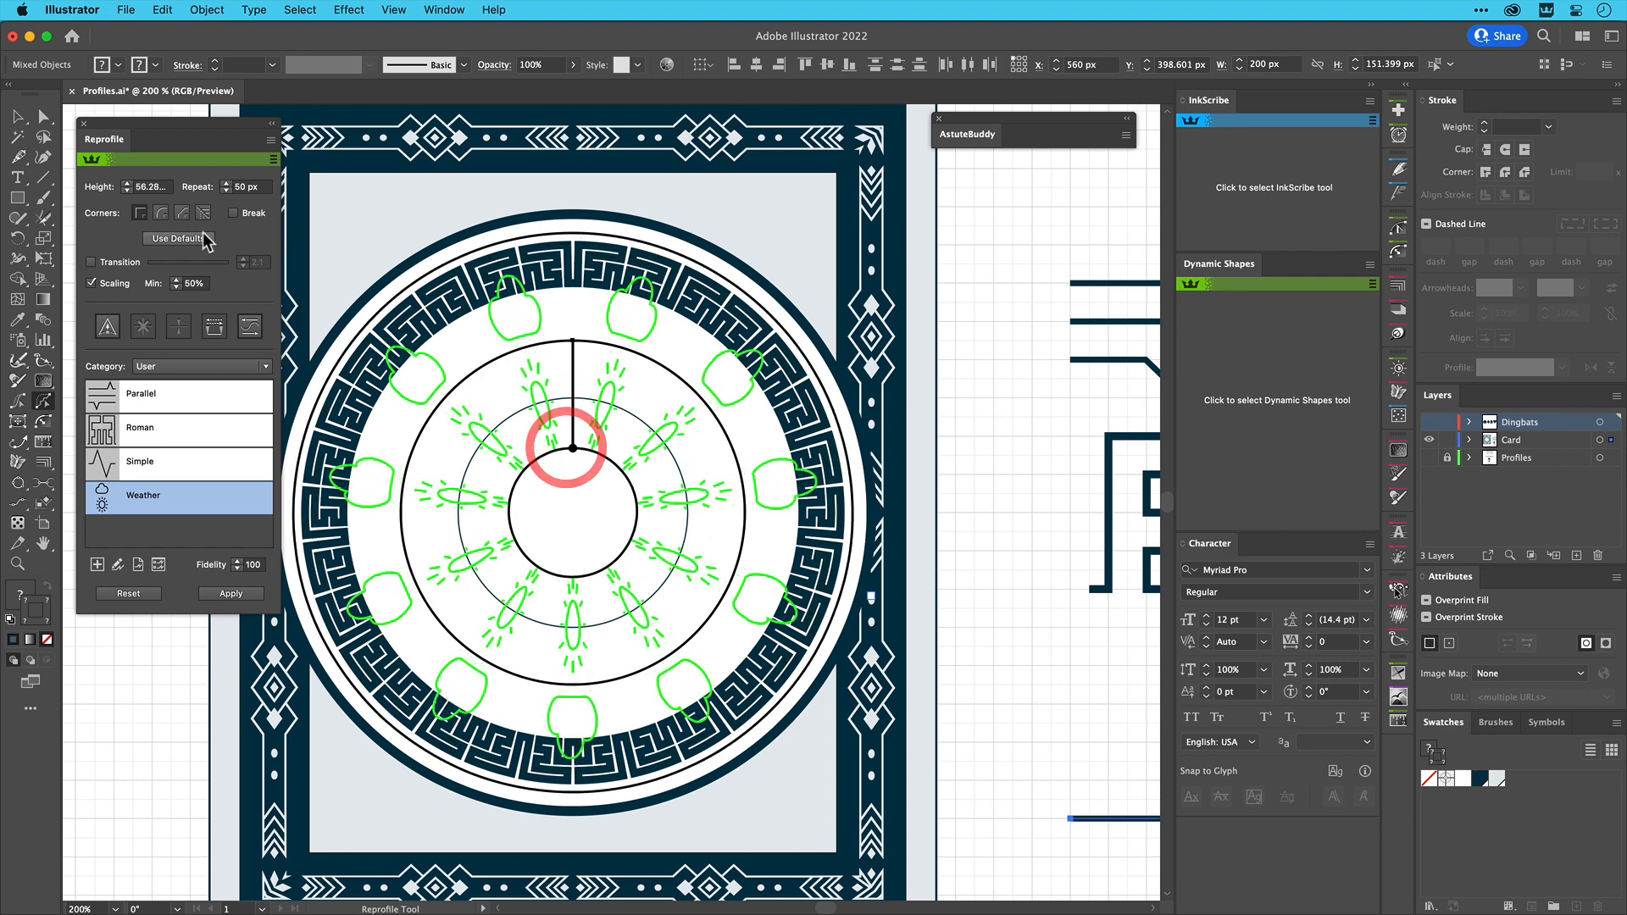
pyautogui.click(197, 239)
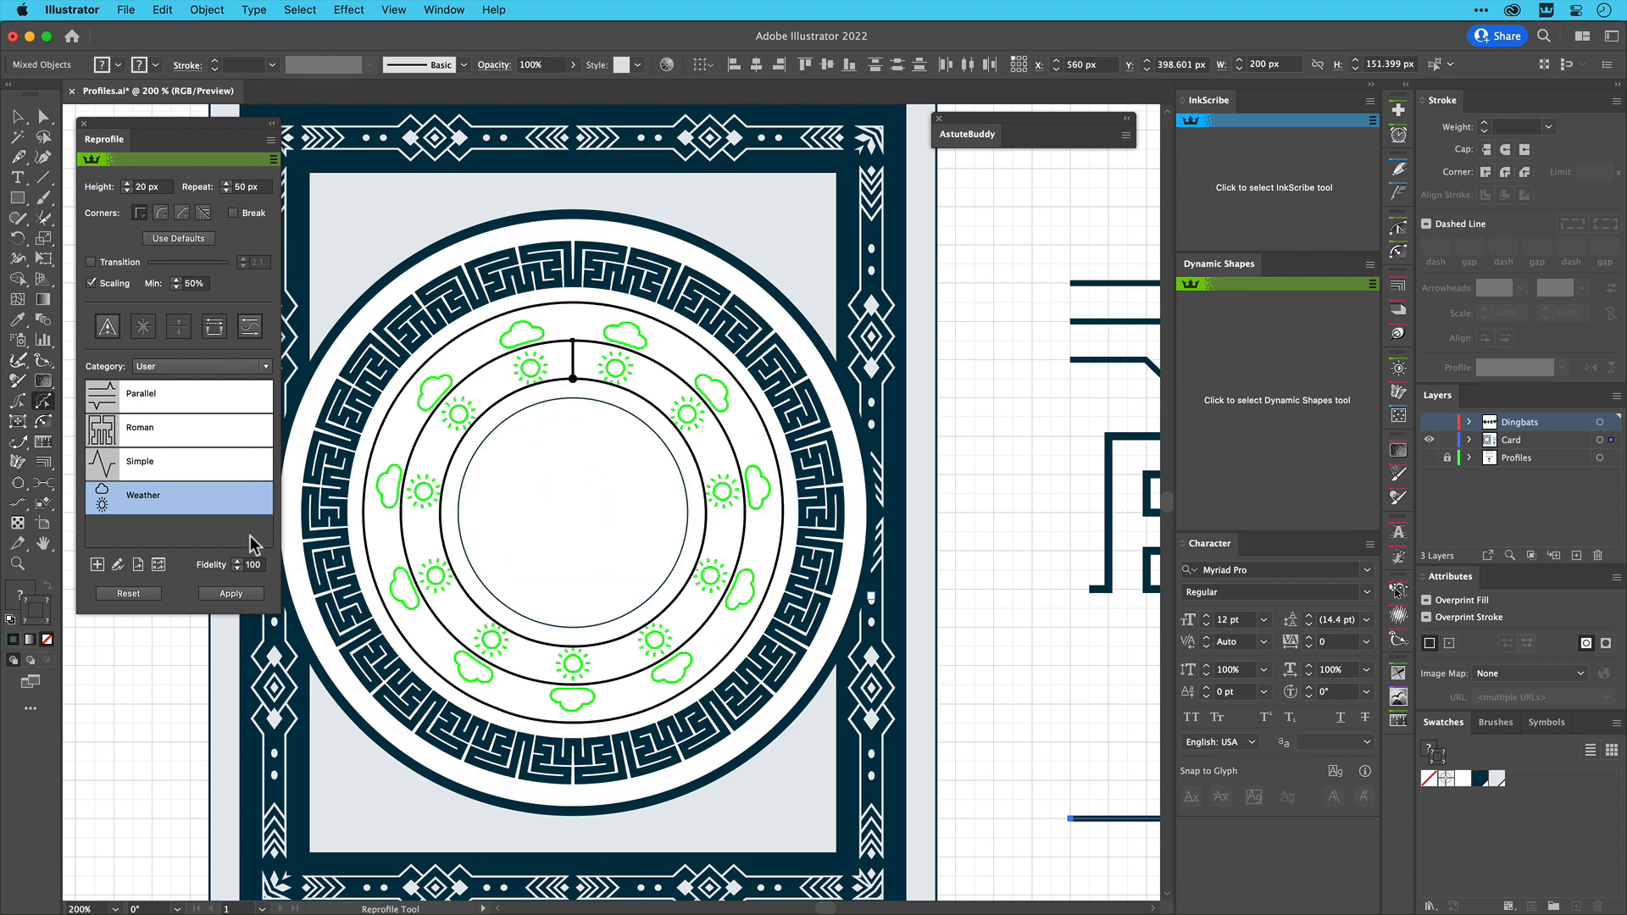
pyautogui.click(243, 593)
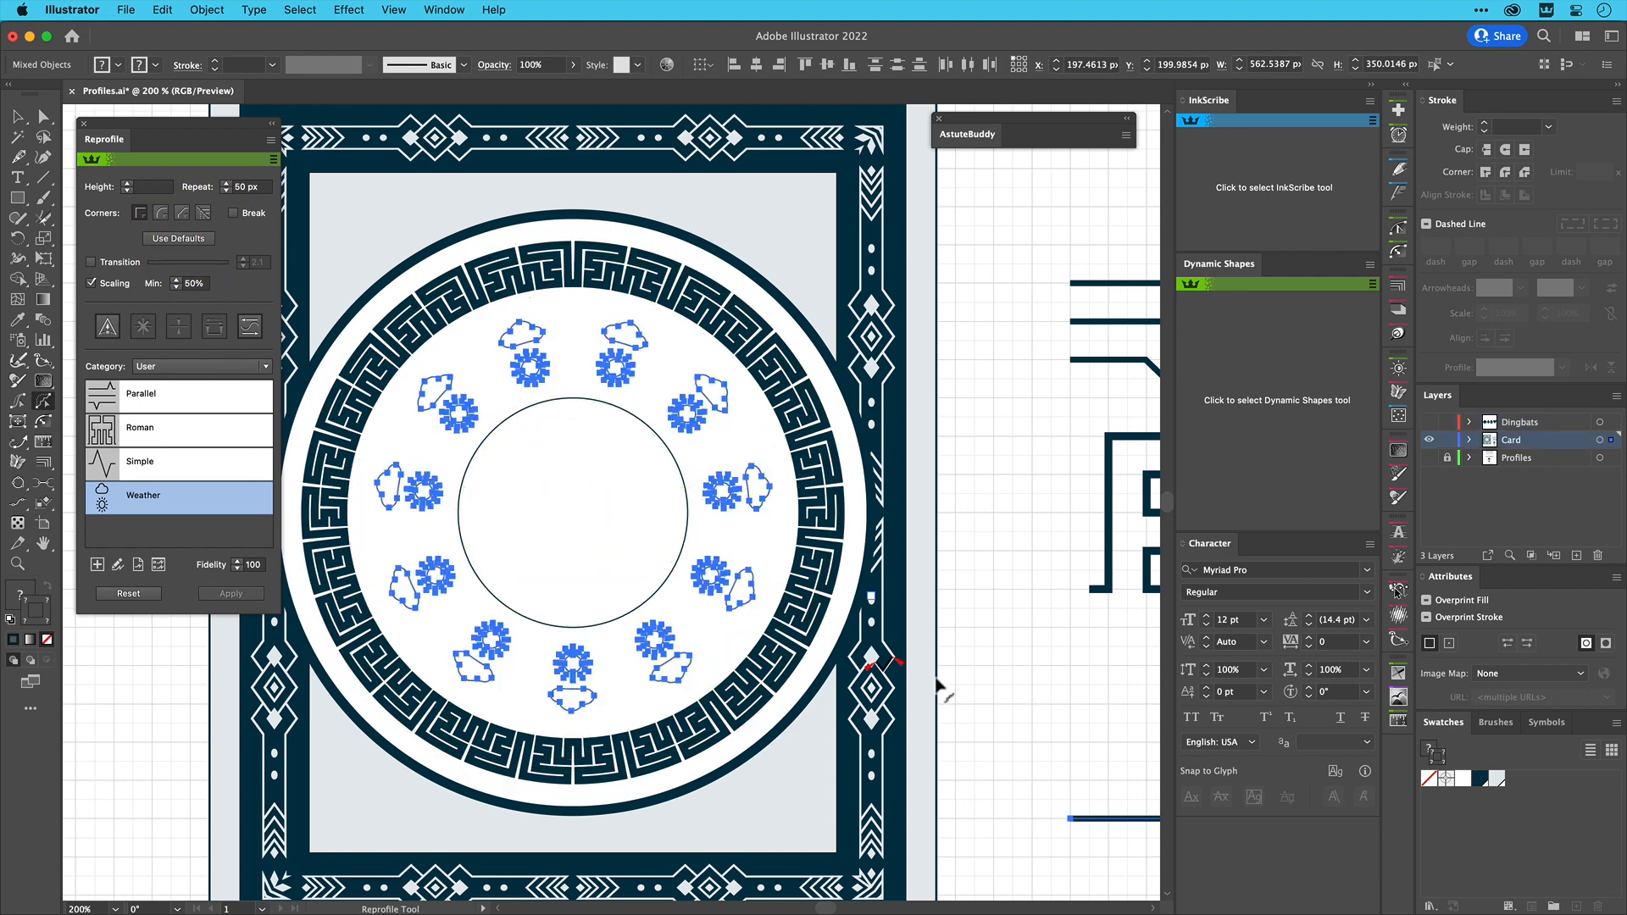
# Give the cloud-and-sun ring the dark Card swatch for fill and stroke and a 2 pt stroke weight, and deselect it
pyautogui.click(1479, 778)
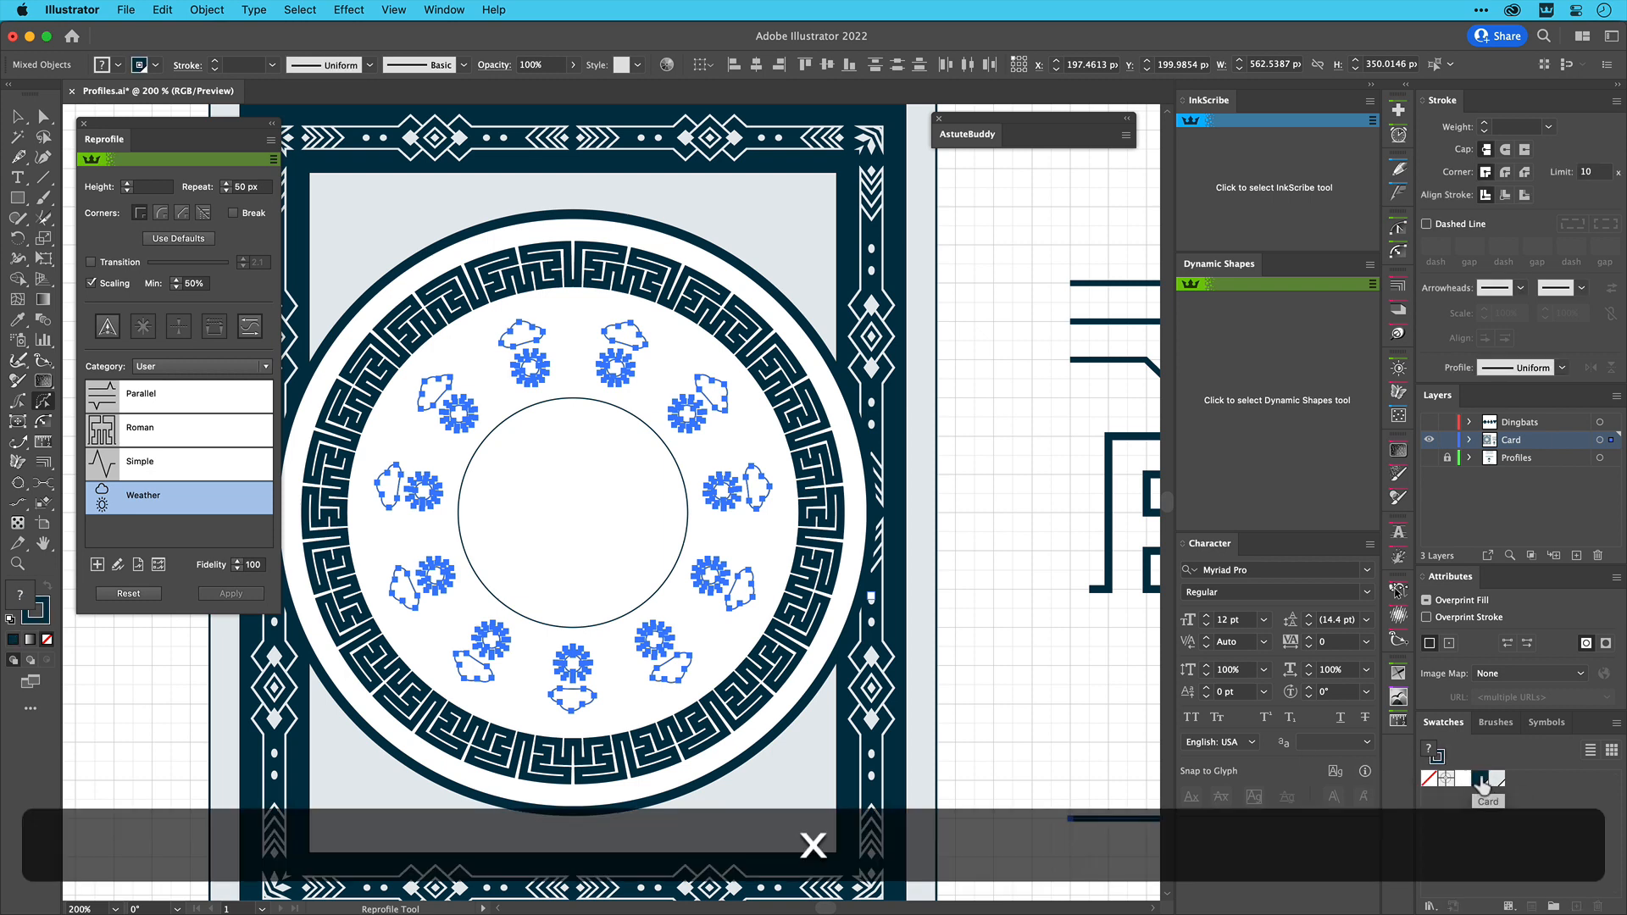
pyautogui.click(1481, 783)
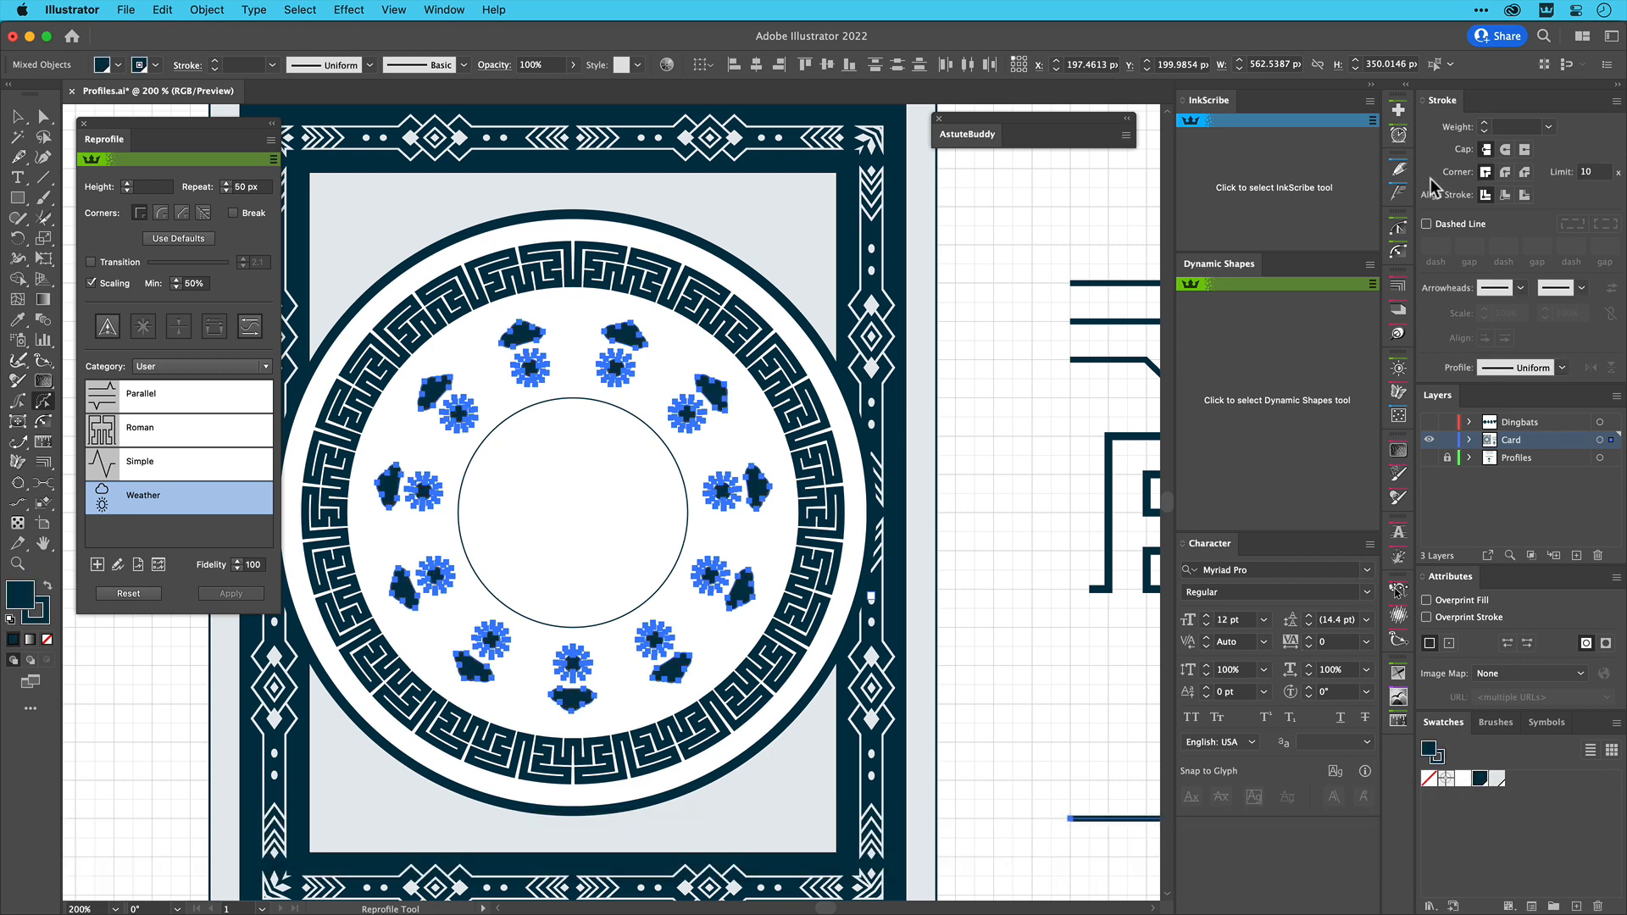
pyautogui.click(1509, 127)
pyautogui.write('2')
pyautogui.press('Return')
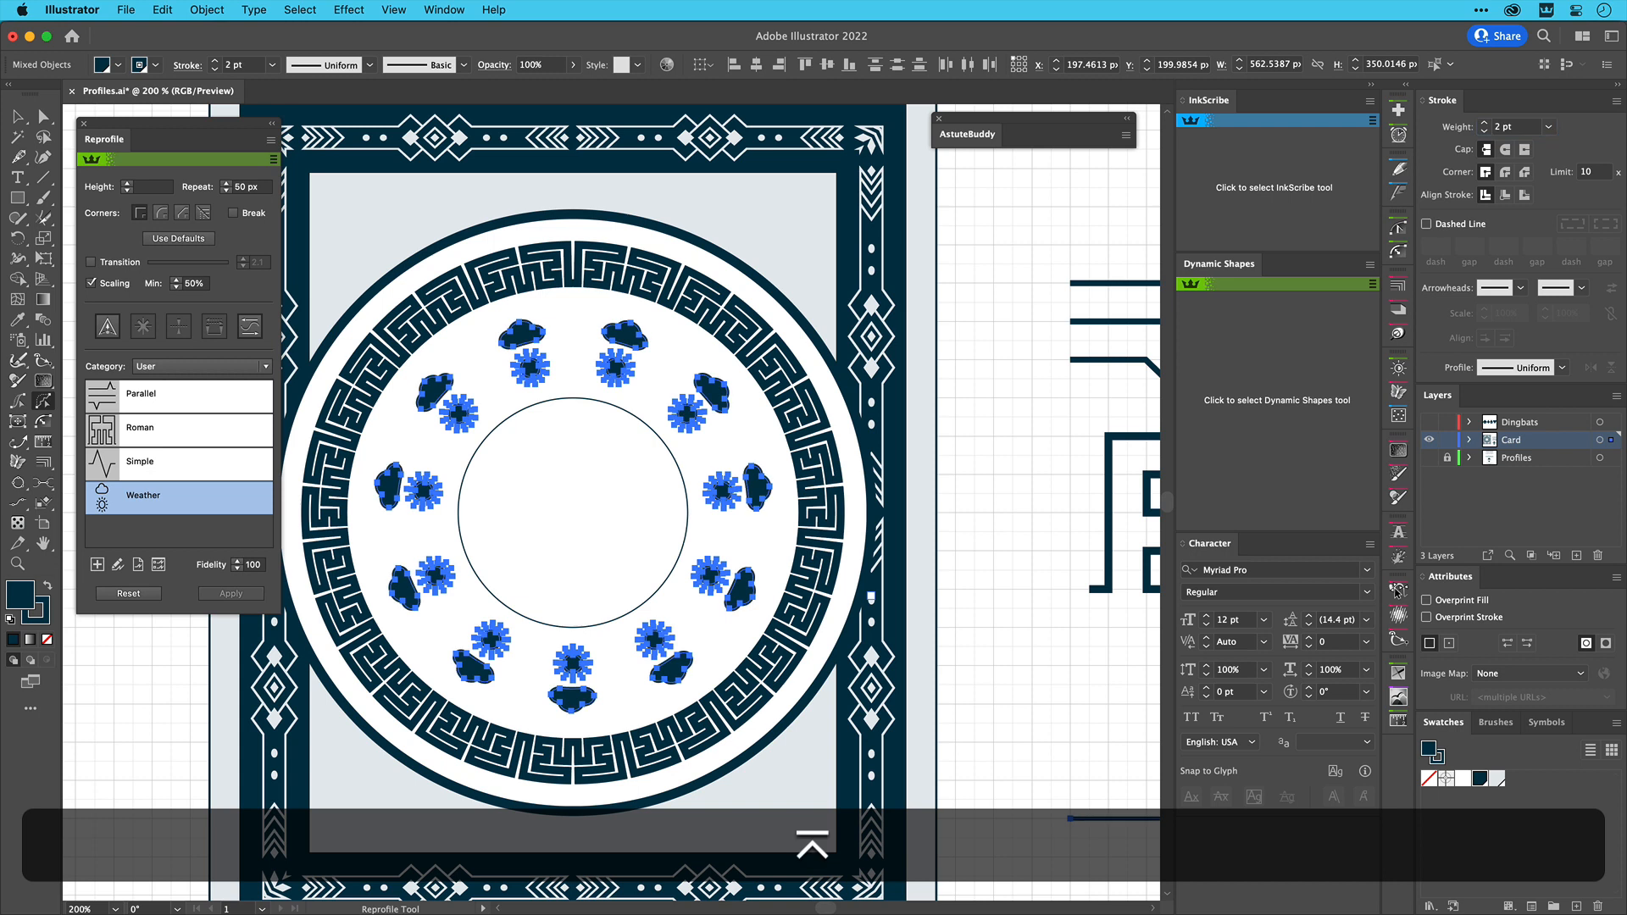
pyautogui.press('v')
pyautogui.click(975, 264)
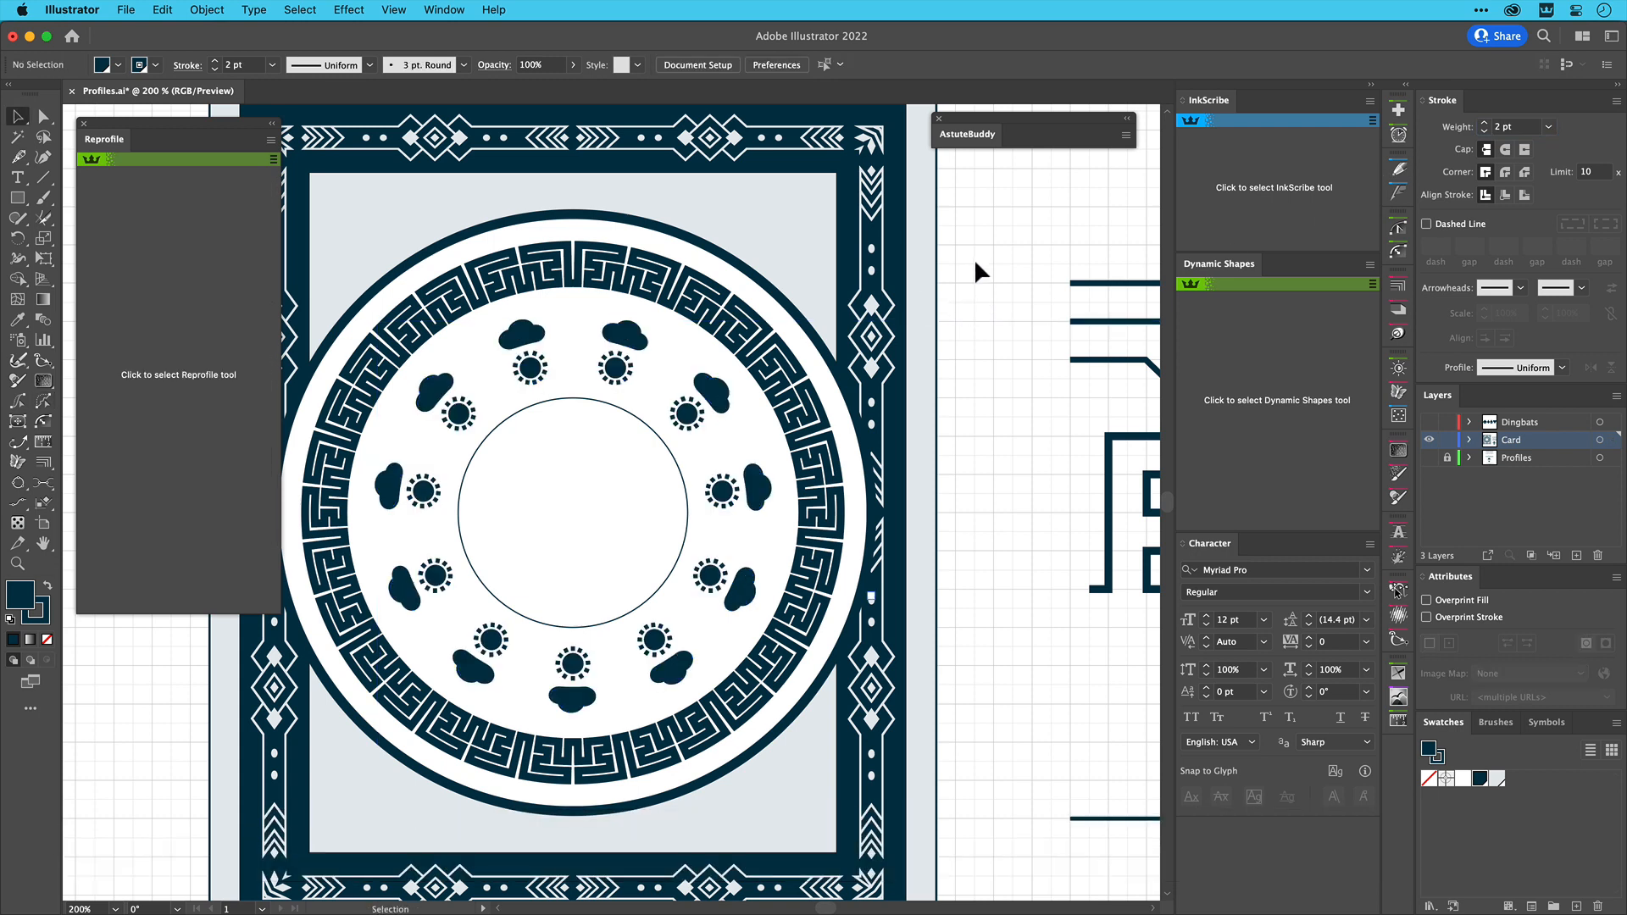
# Set the cloud-and-sun ring's stroke weight to 1 pt and check the thinner sun rays
pyautogui.press('super+a')
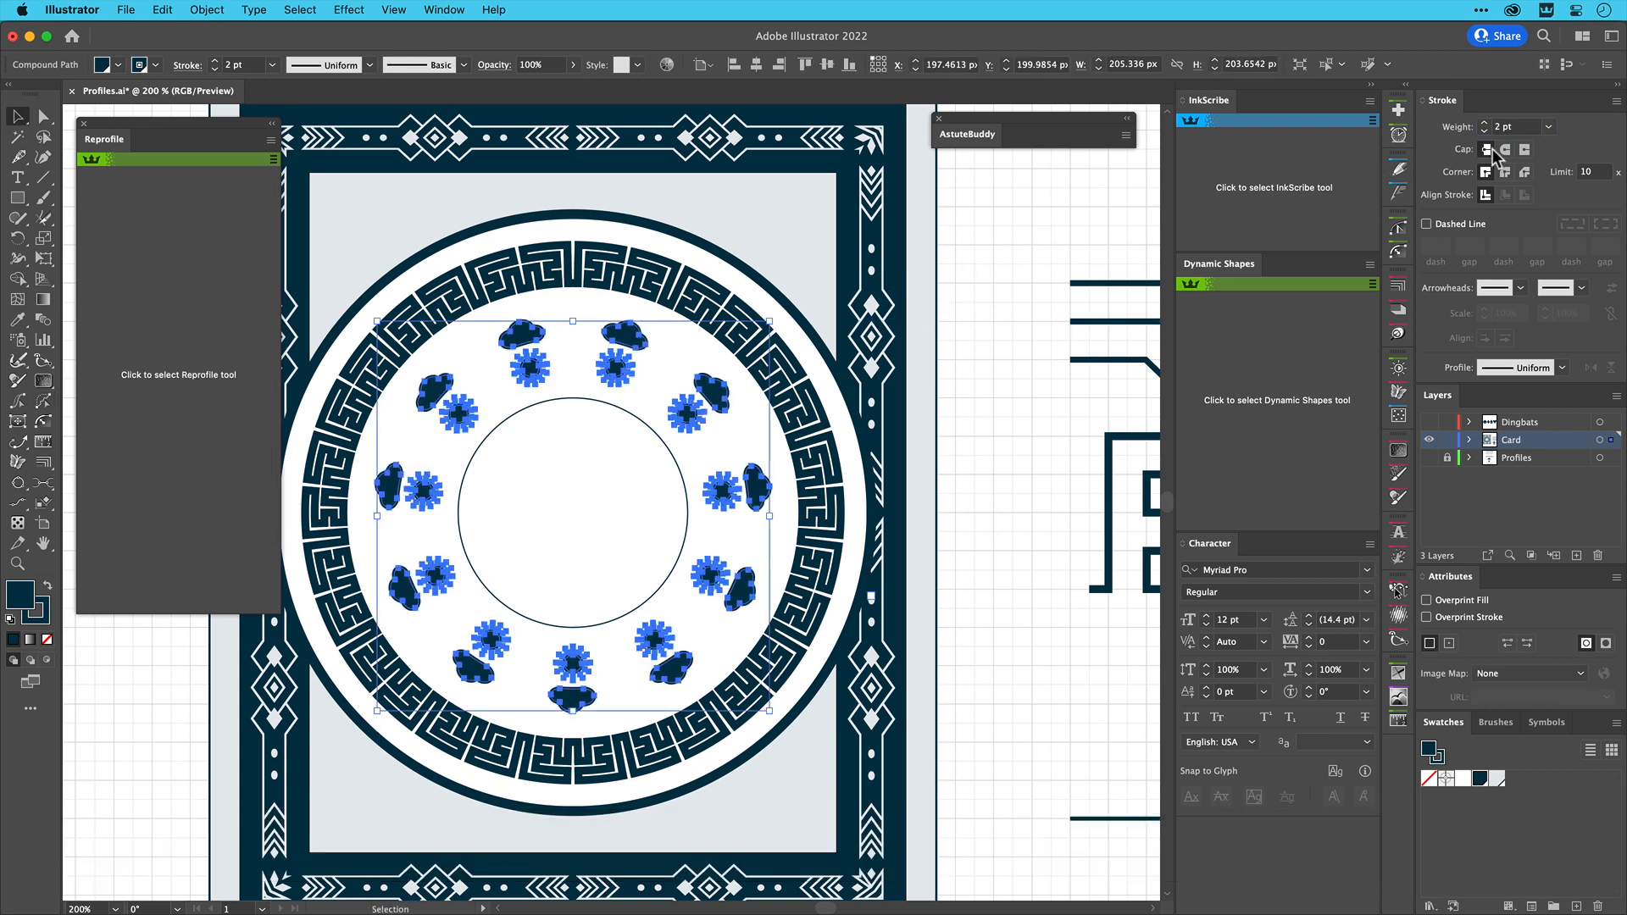
pyautogui.click(963, 248)
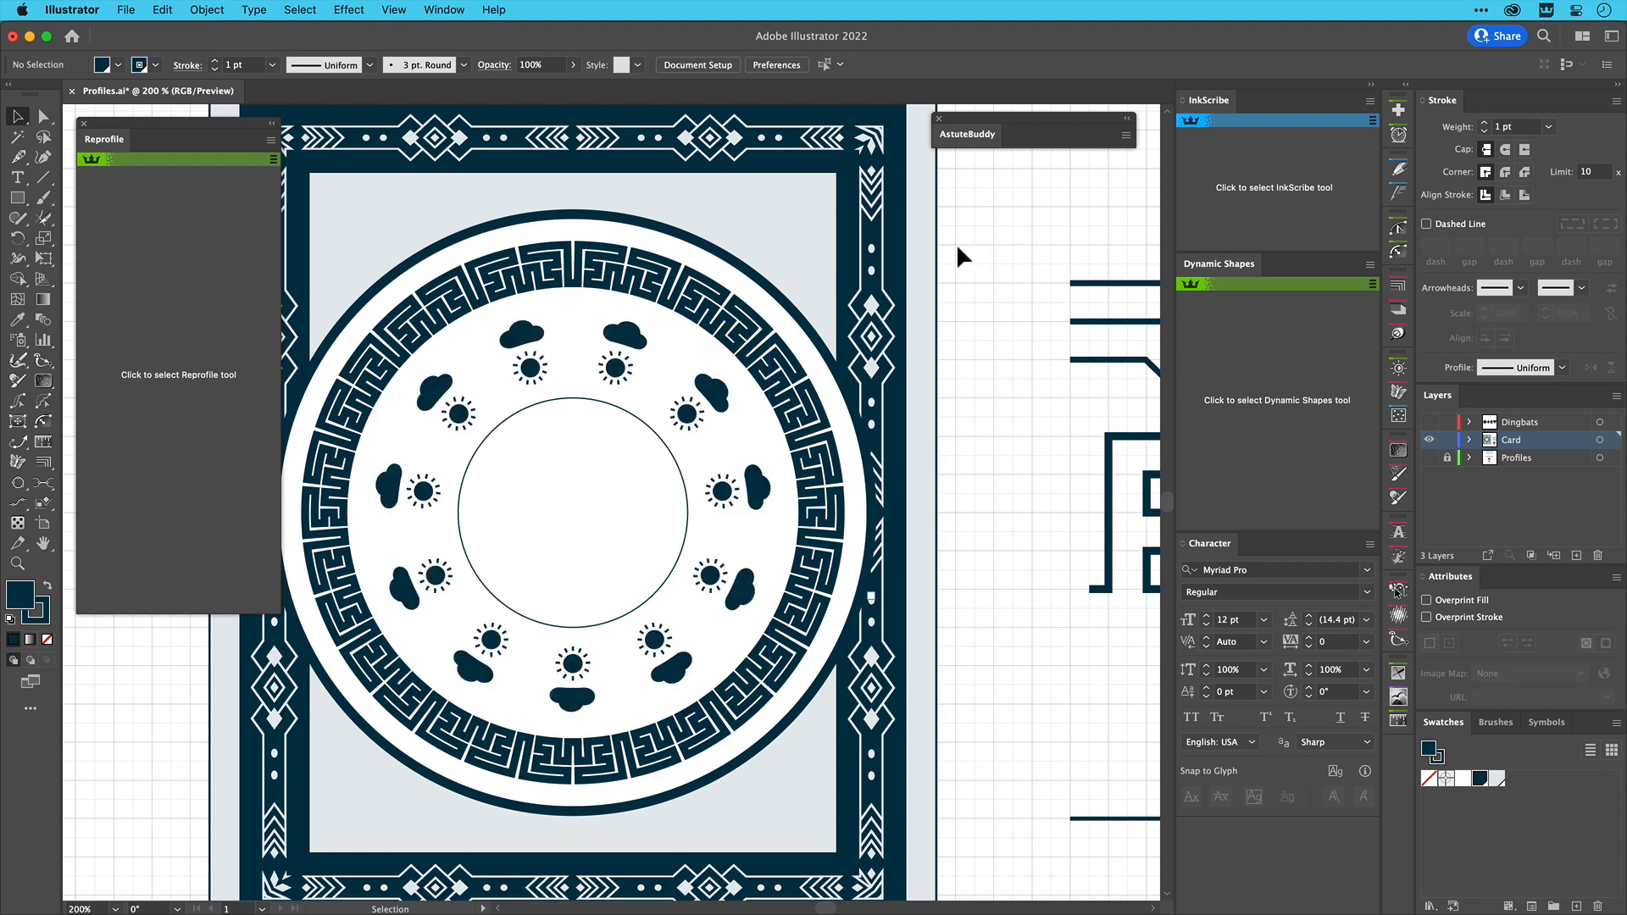
pyautogui.press('super+plus')
pyautogui.press('super+a')
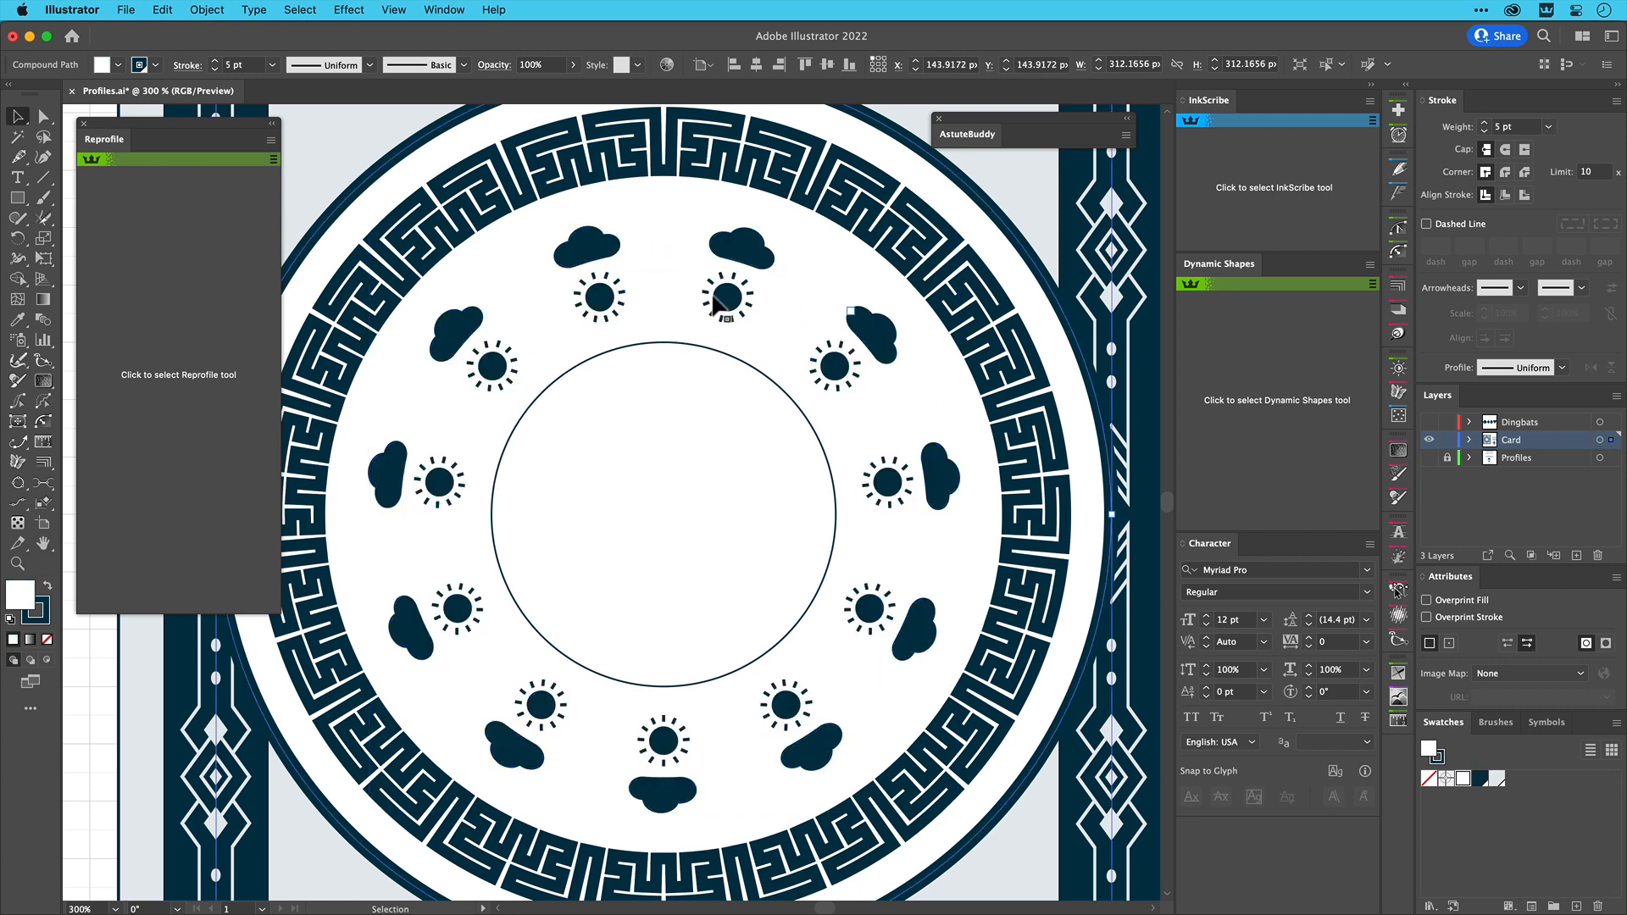
pyautogui.press('super+minus')
pyautogui.press('super+minus')
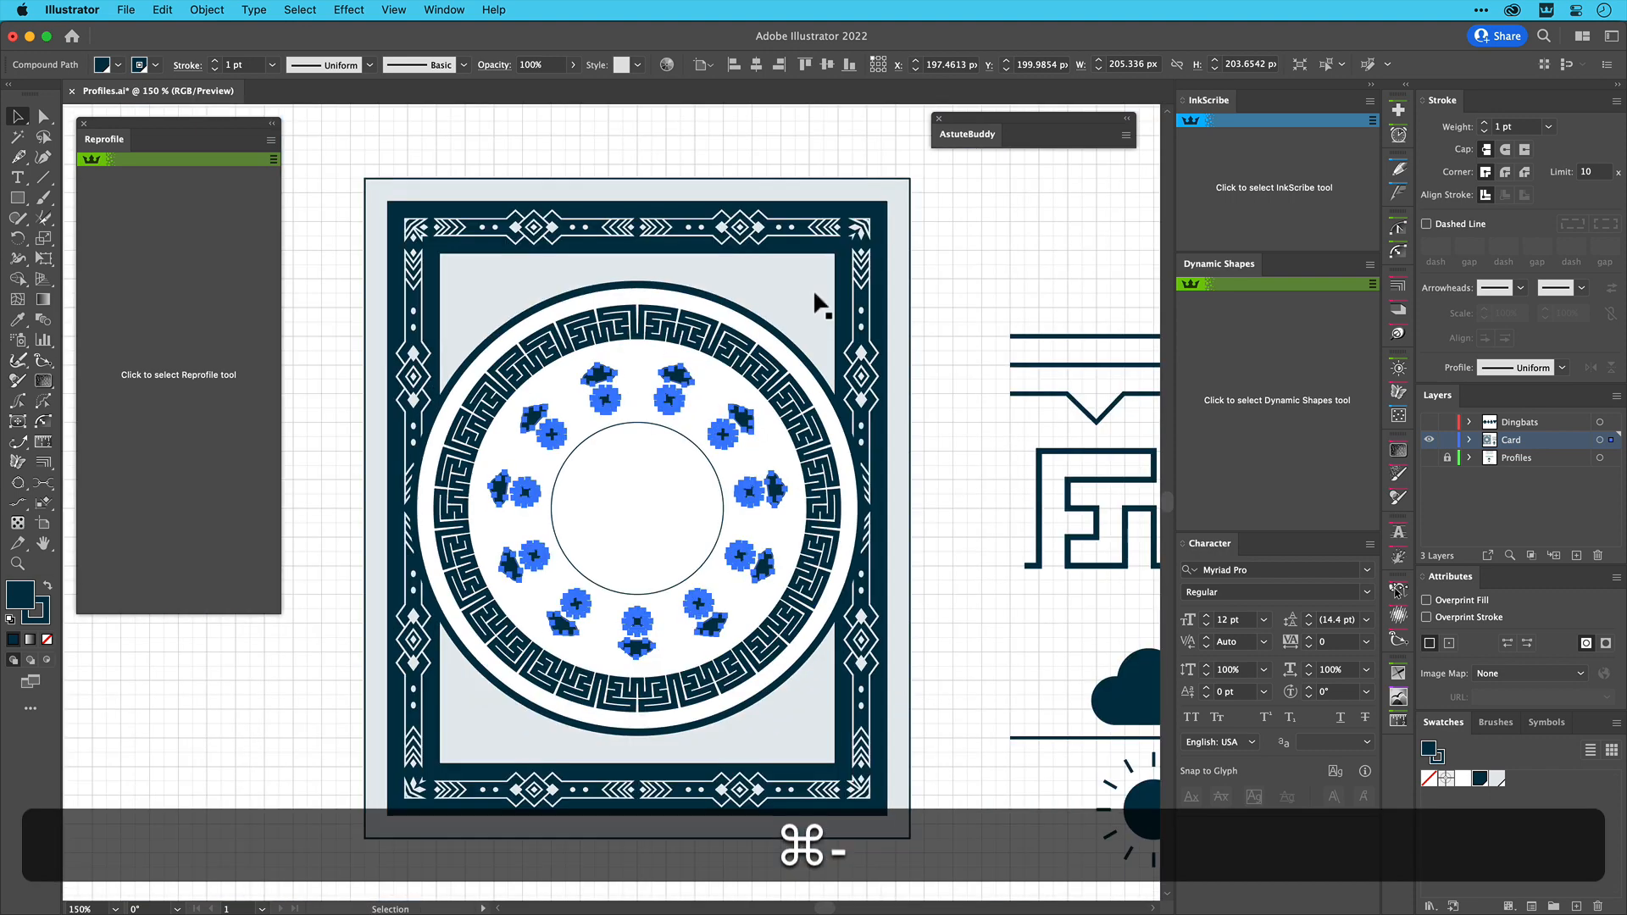
pyautogui.moveTo(812, 289); pyautogui.dragTo(619, 305)
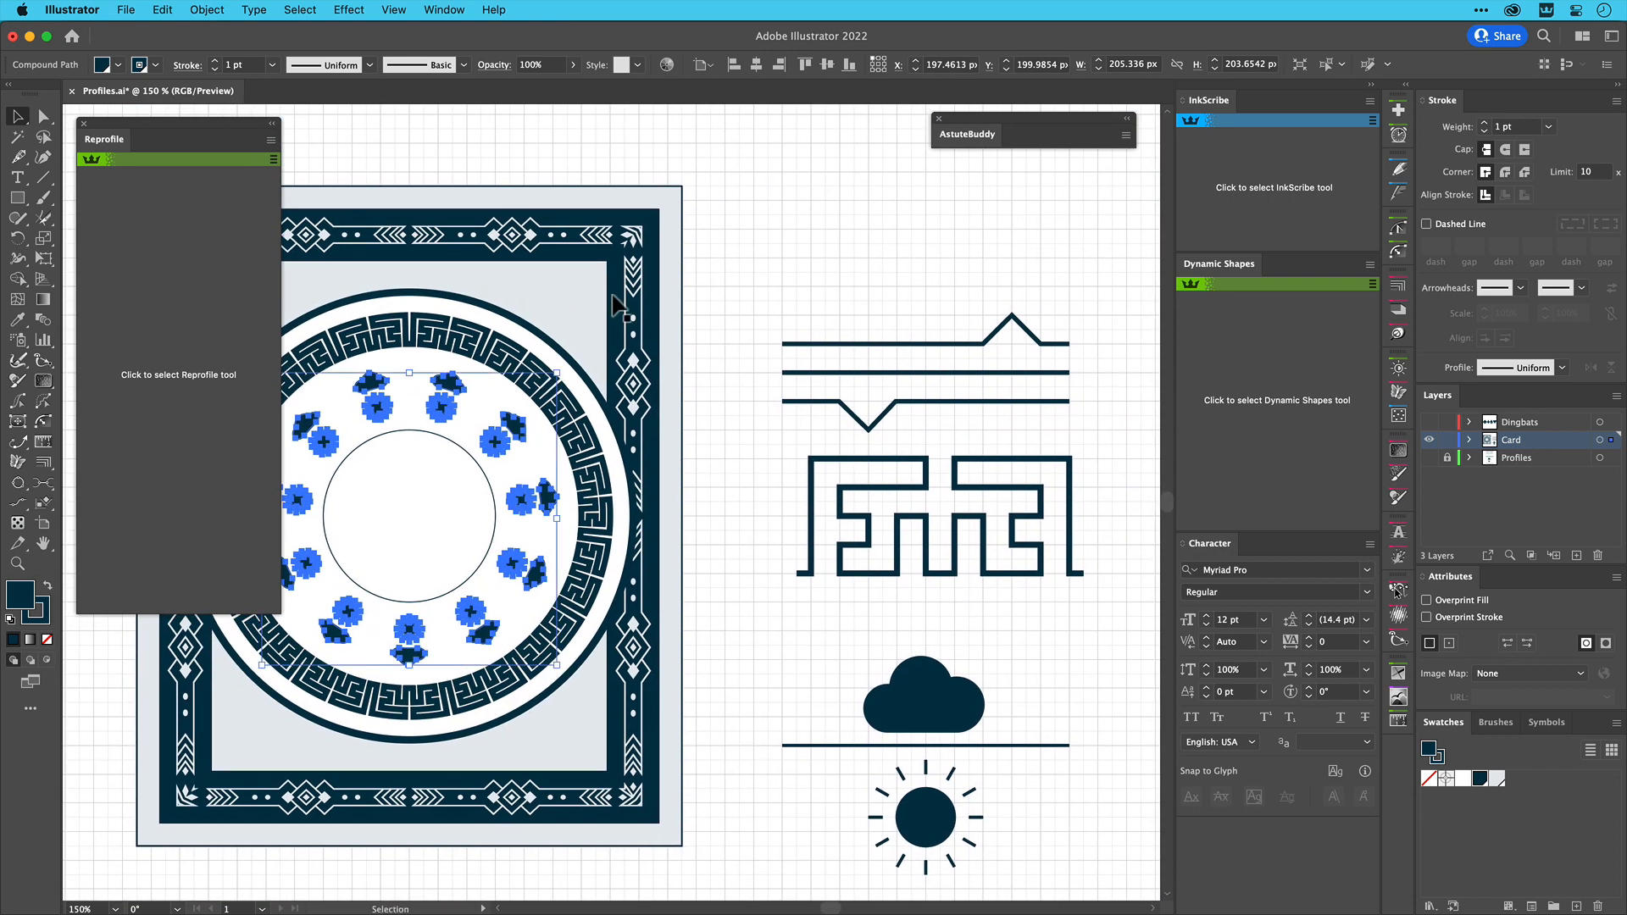
# Undo the Weather profile and its styling back to the plain thin circle, and deselect everything
pyautogui.press('super+z')
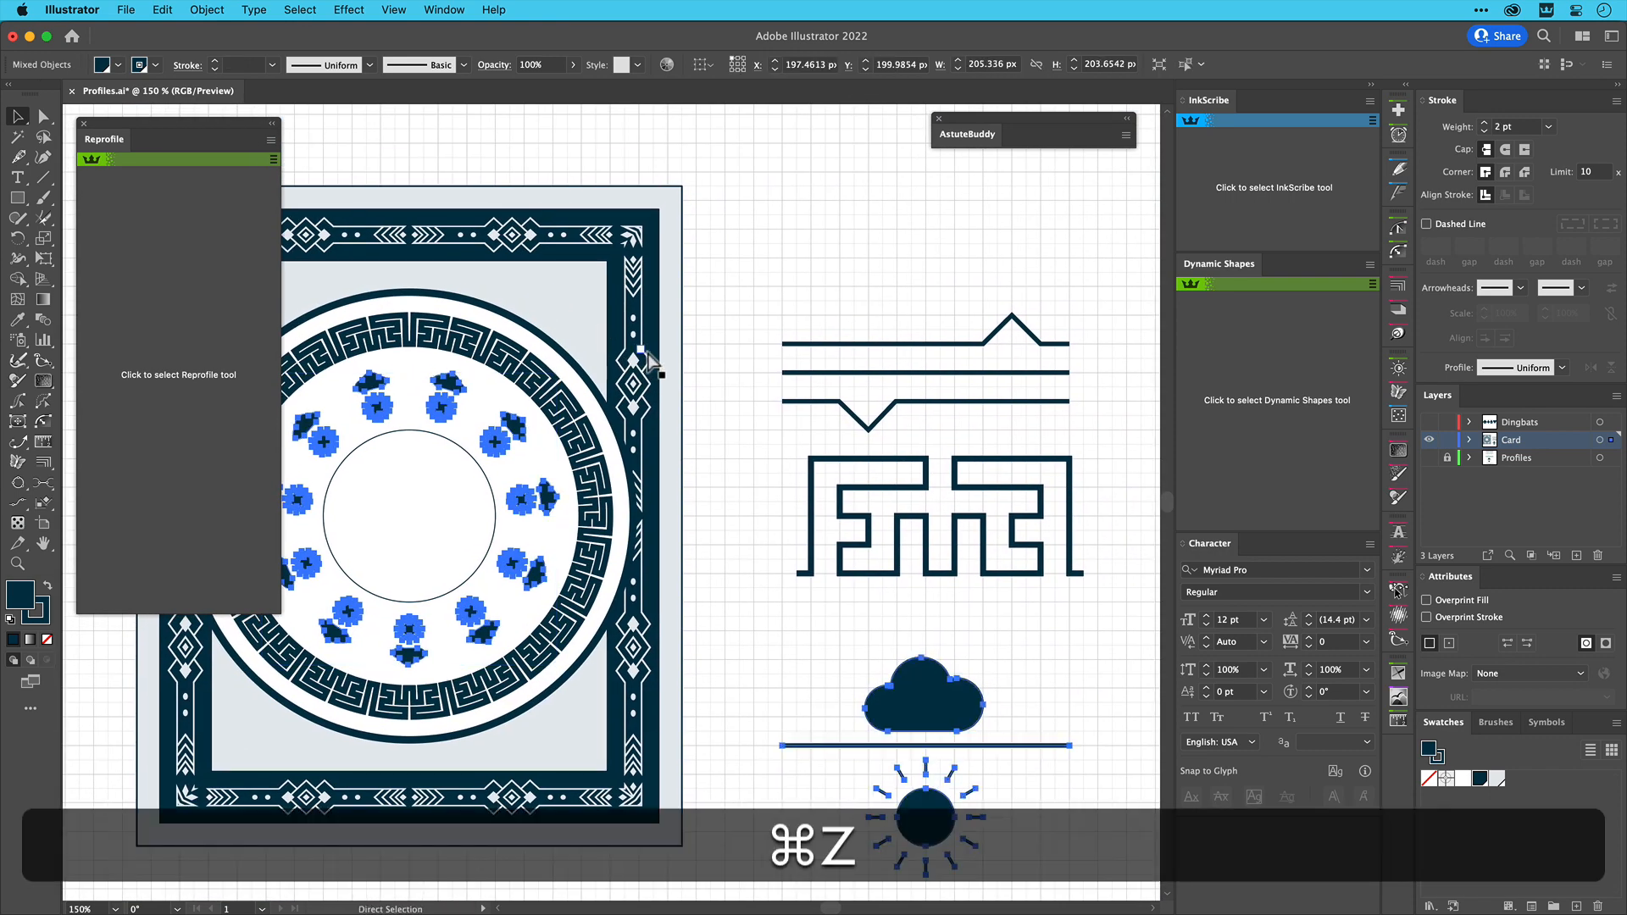
pyautogui.press('super+z')
pyautogui.press('super+z')
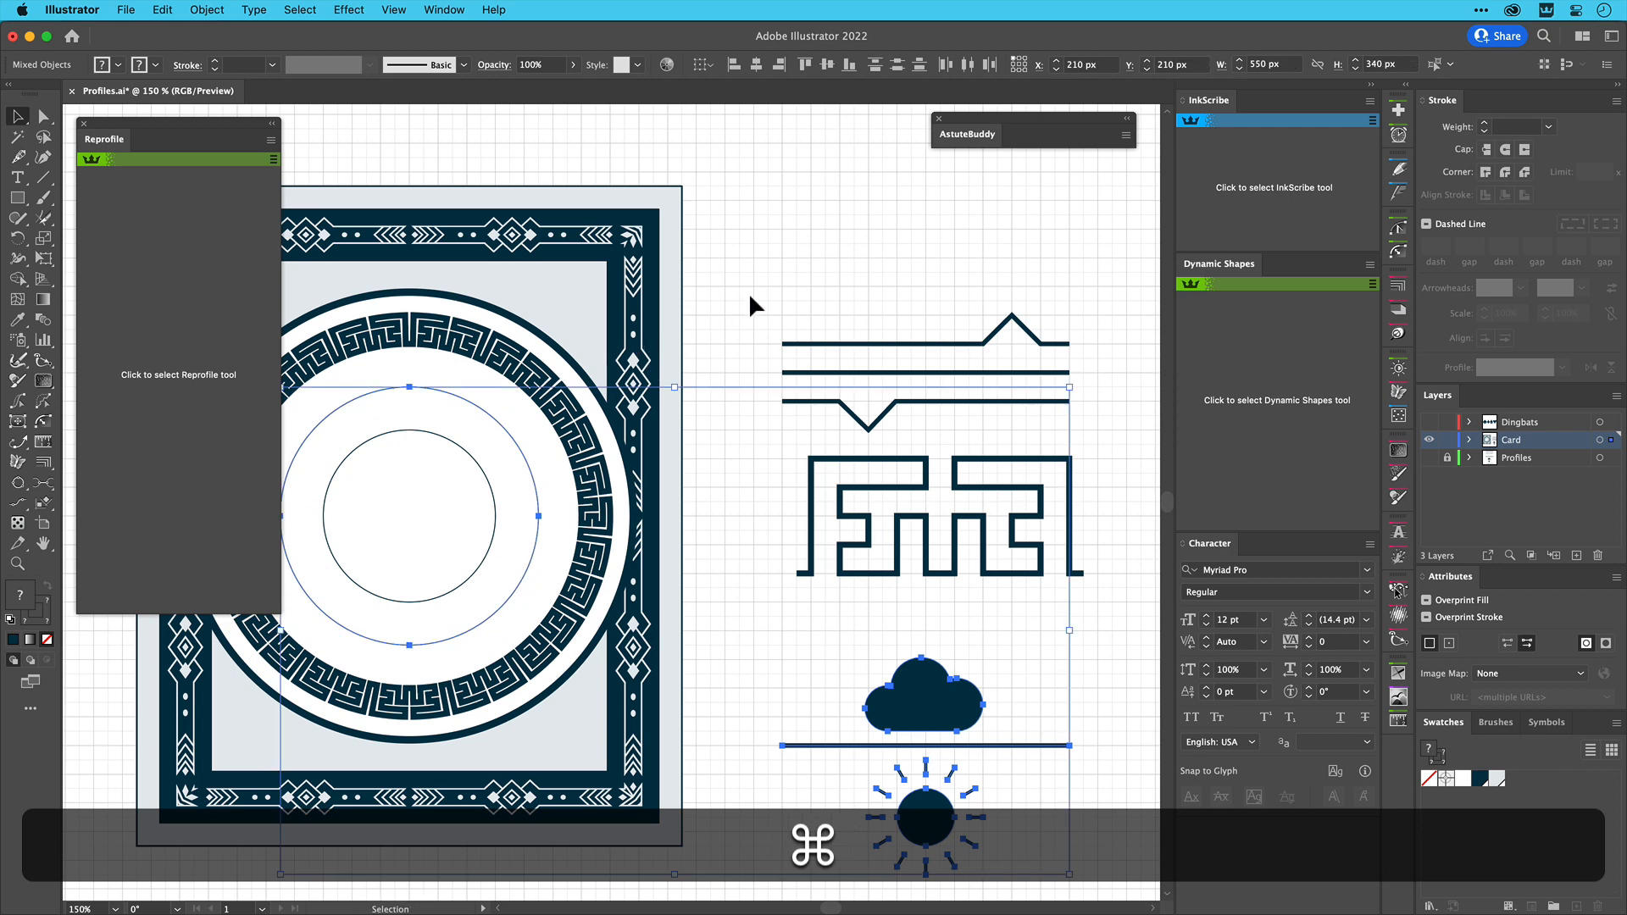
pyautogui.click(750, 297)
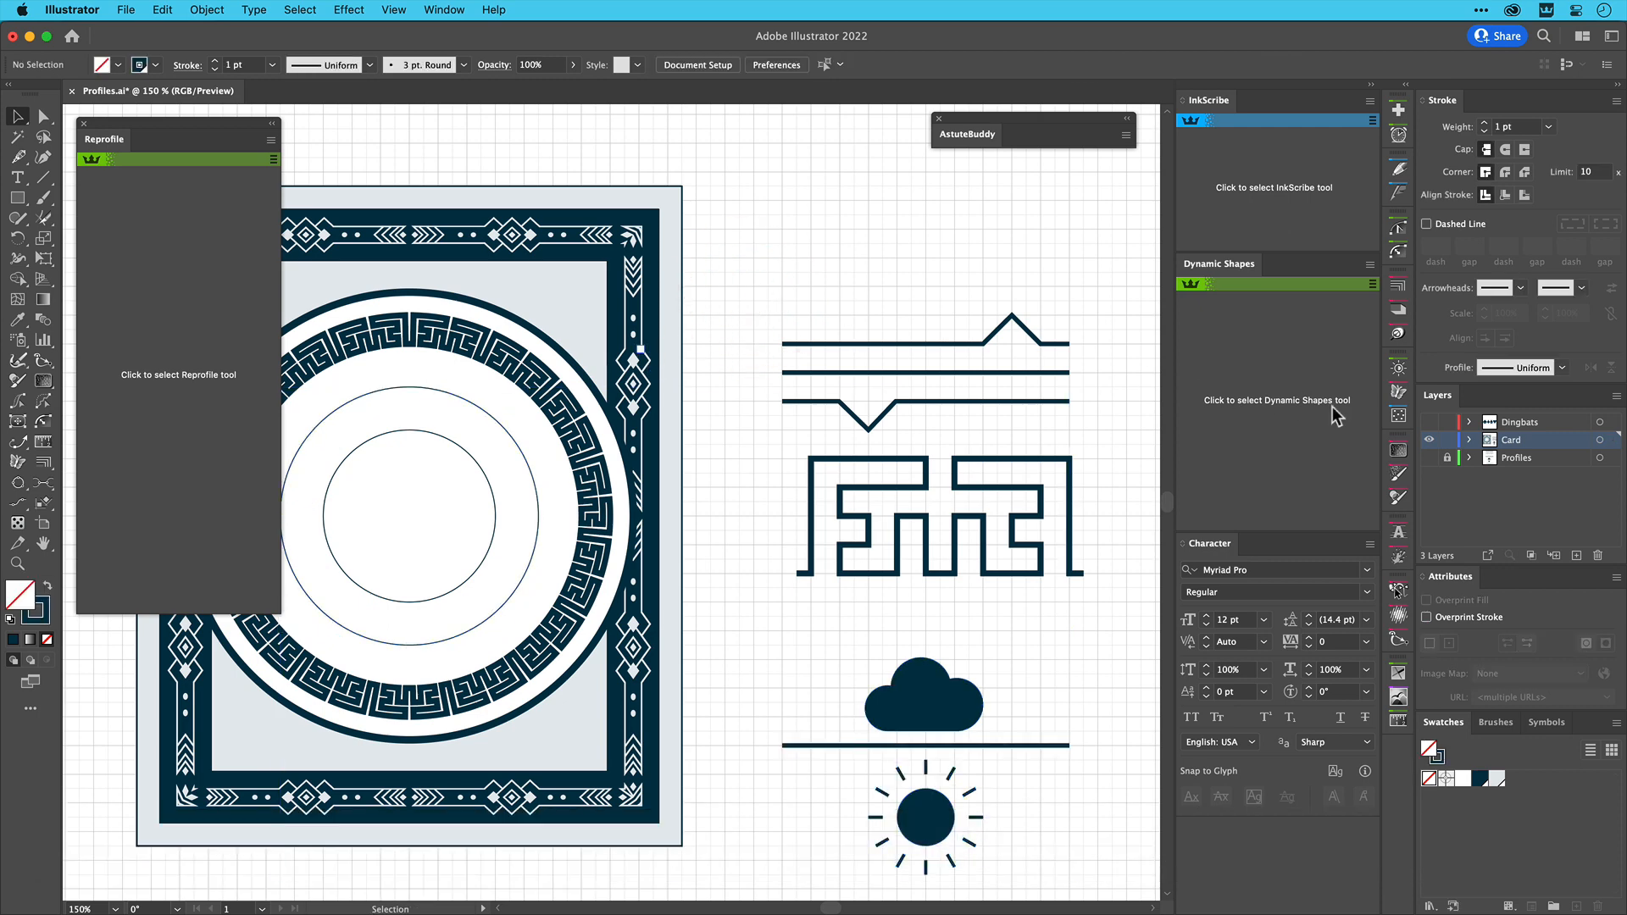
# Show the Dingbats layer that holds the four card suit symbols
pyautogui.click(1429, 422)
pyautogui.moveTo(1038, 393); pyautogui.dragTo(862, 635)
pyautogui.moveTo(856, 526); pyautogui.dragTo(849, 445)
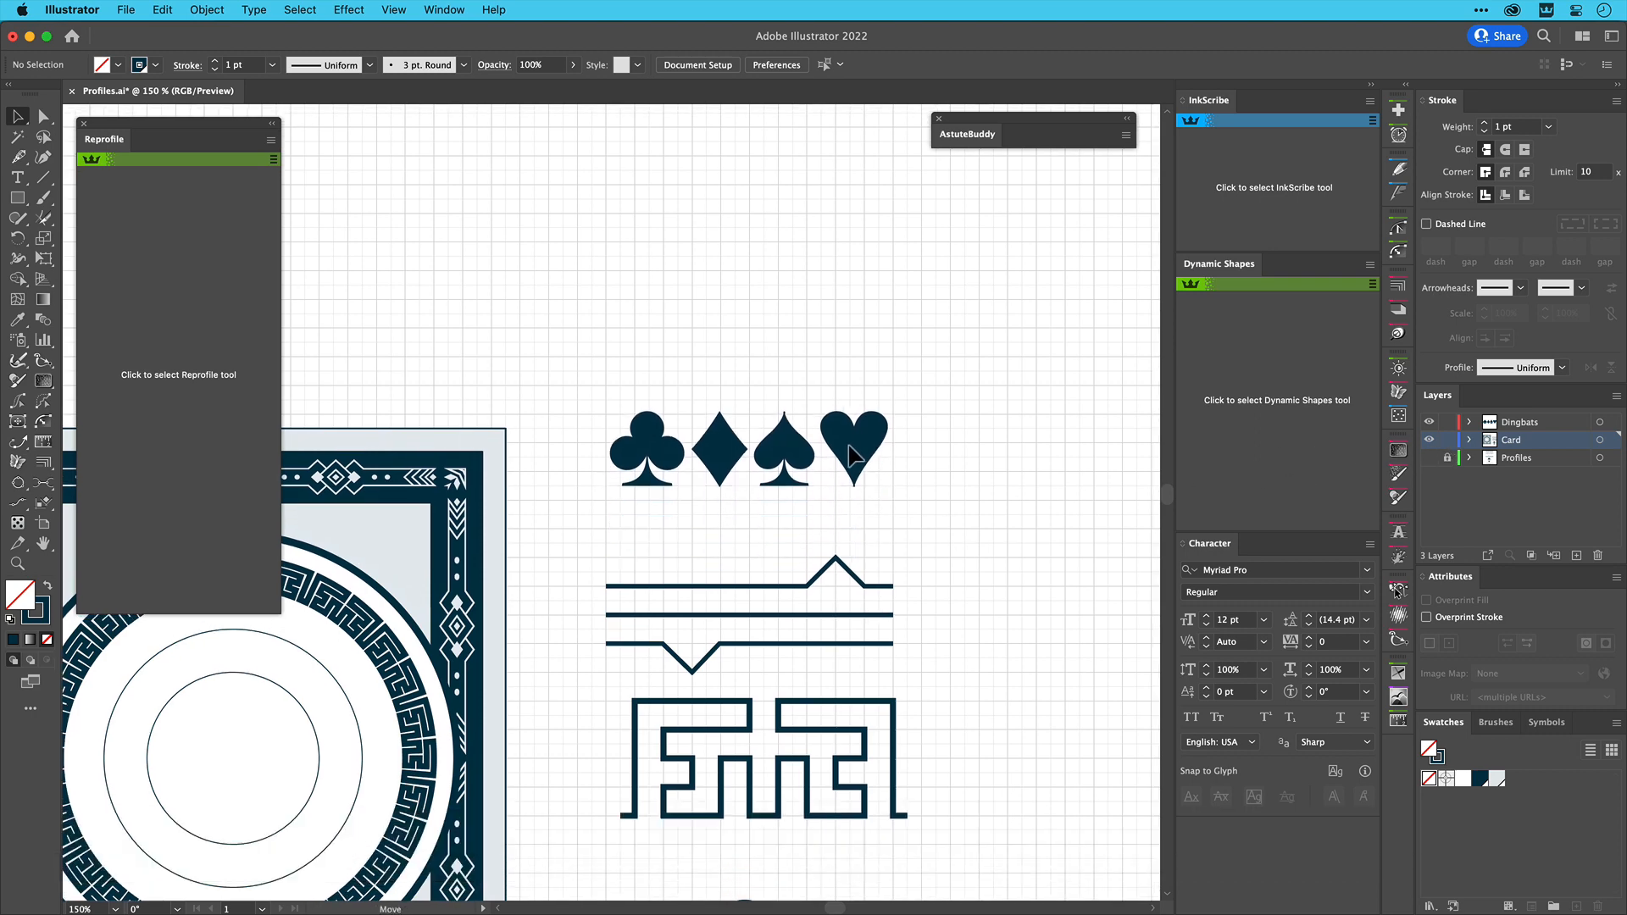
# Set the tracking of the four Zapf Dingbats suit characters to 300
pyautogui.press('super+equal')
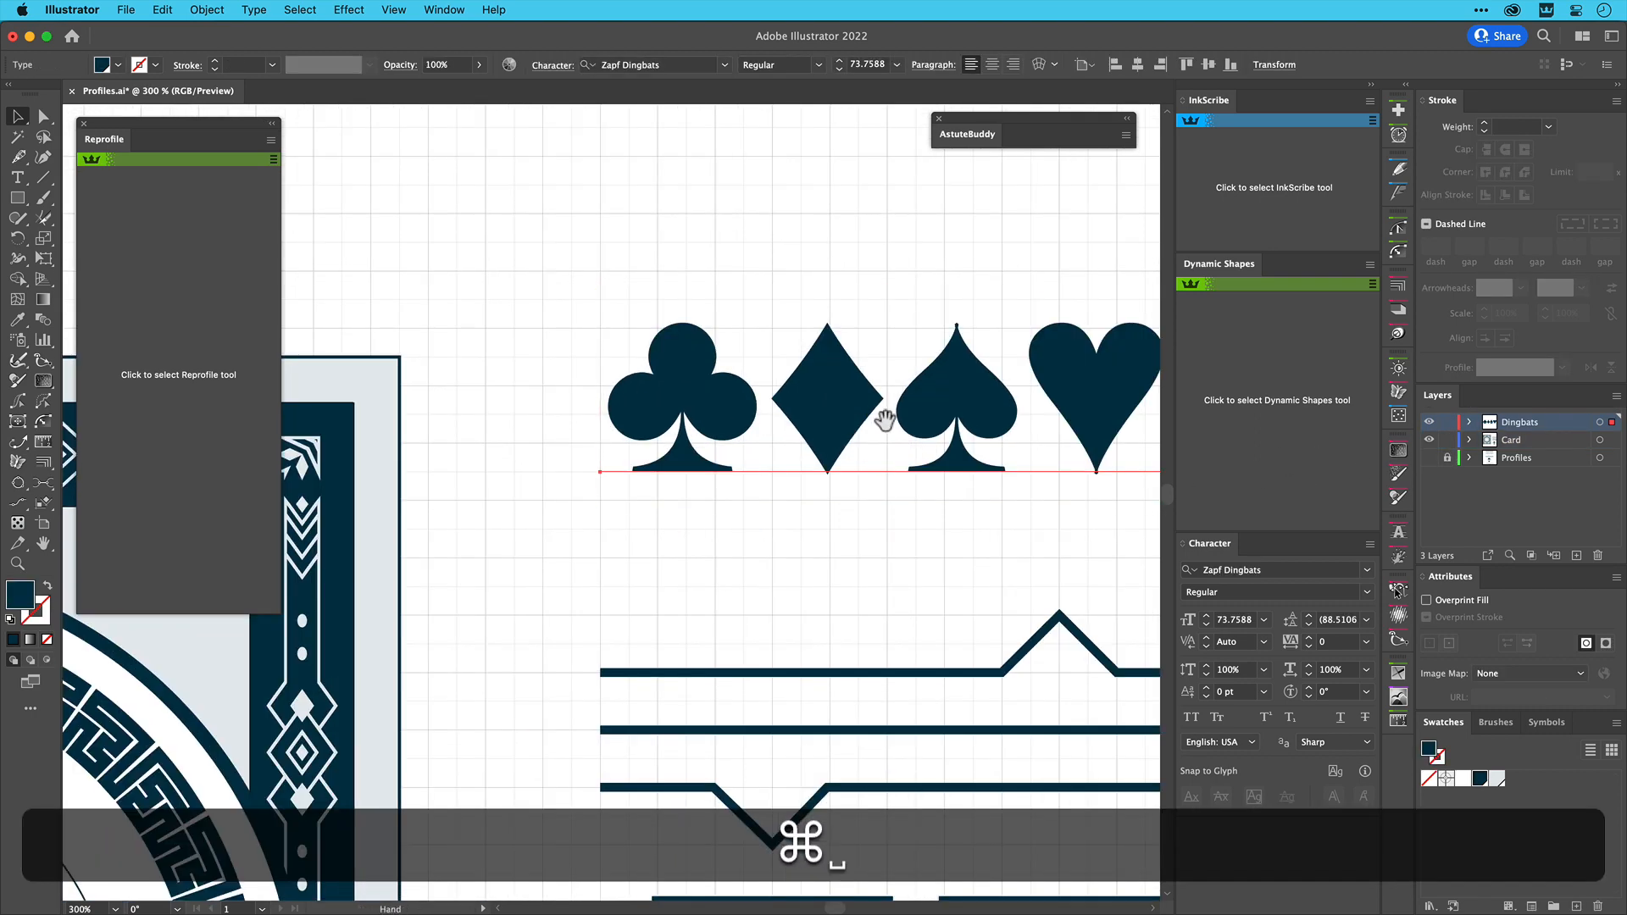
pyautogui.press('super+equal')
pyautogui.doubleClick(763, 406)
pyautogui.moveTo(415, 399); pyautogui.dragTo(991, 407)
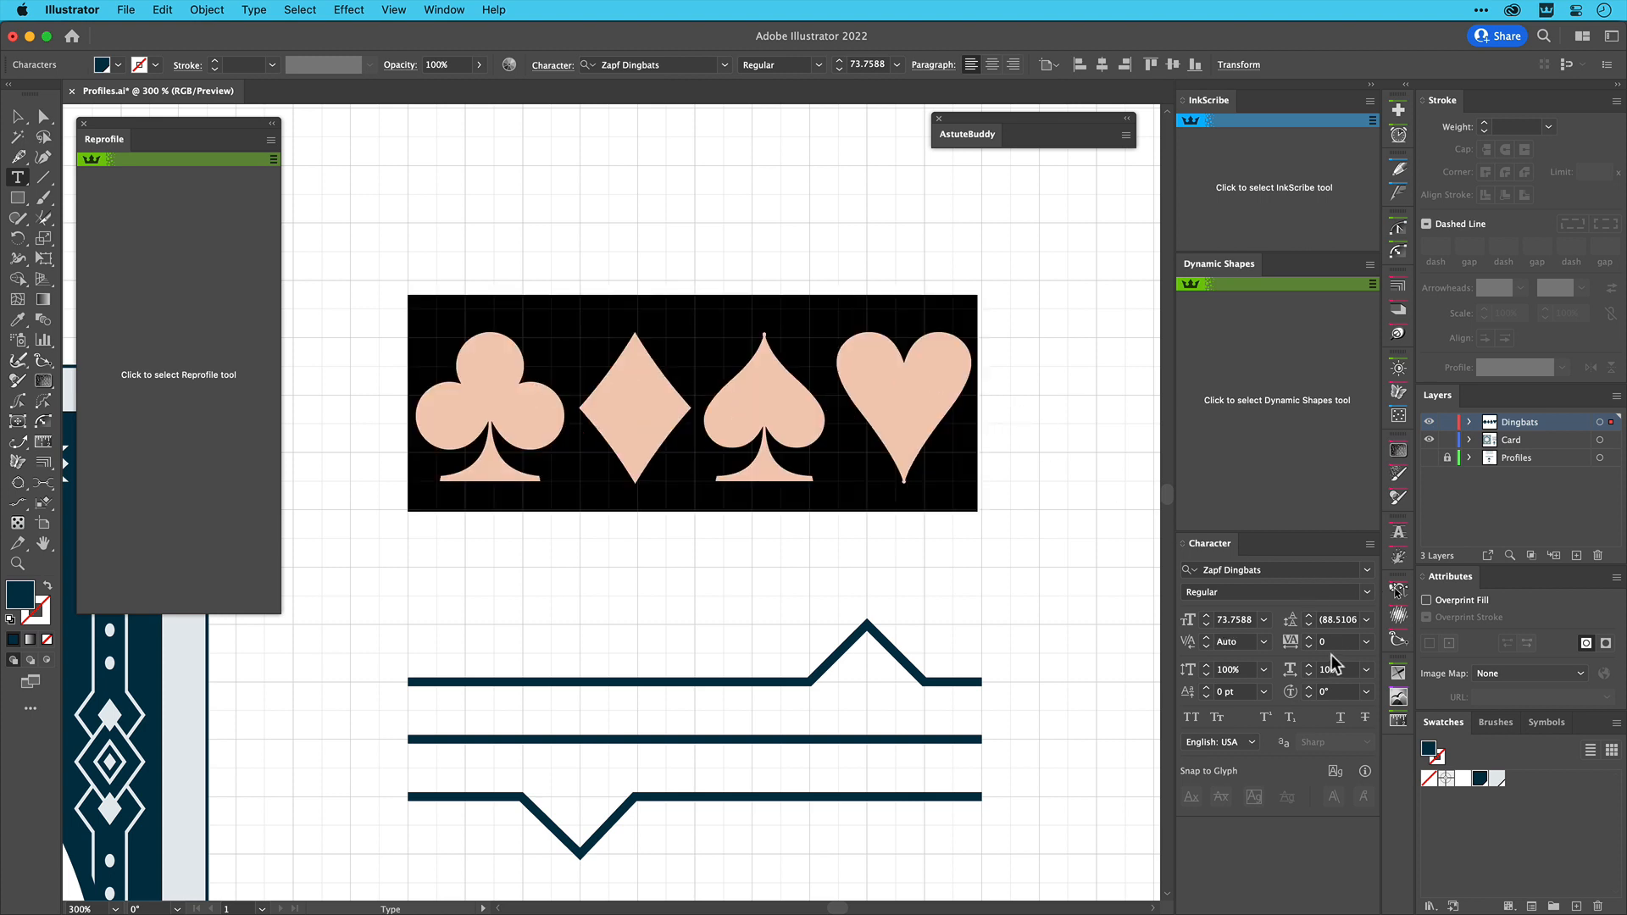
pyautogui.moveTo(1336, 643); pyautogui.dragTo(1264, 624)
pyautogui.write('0')
pyautogui.press('Return')
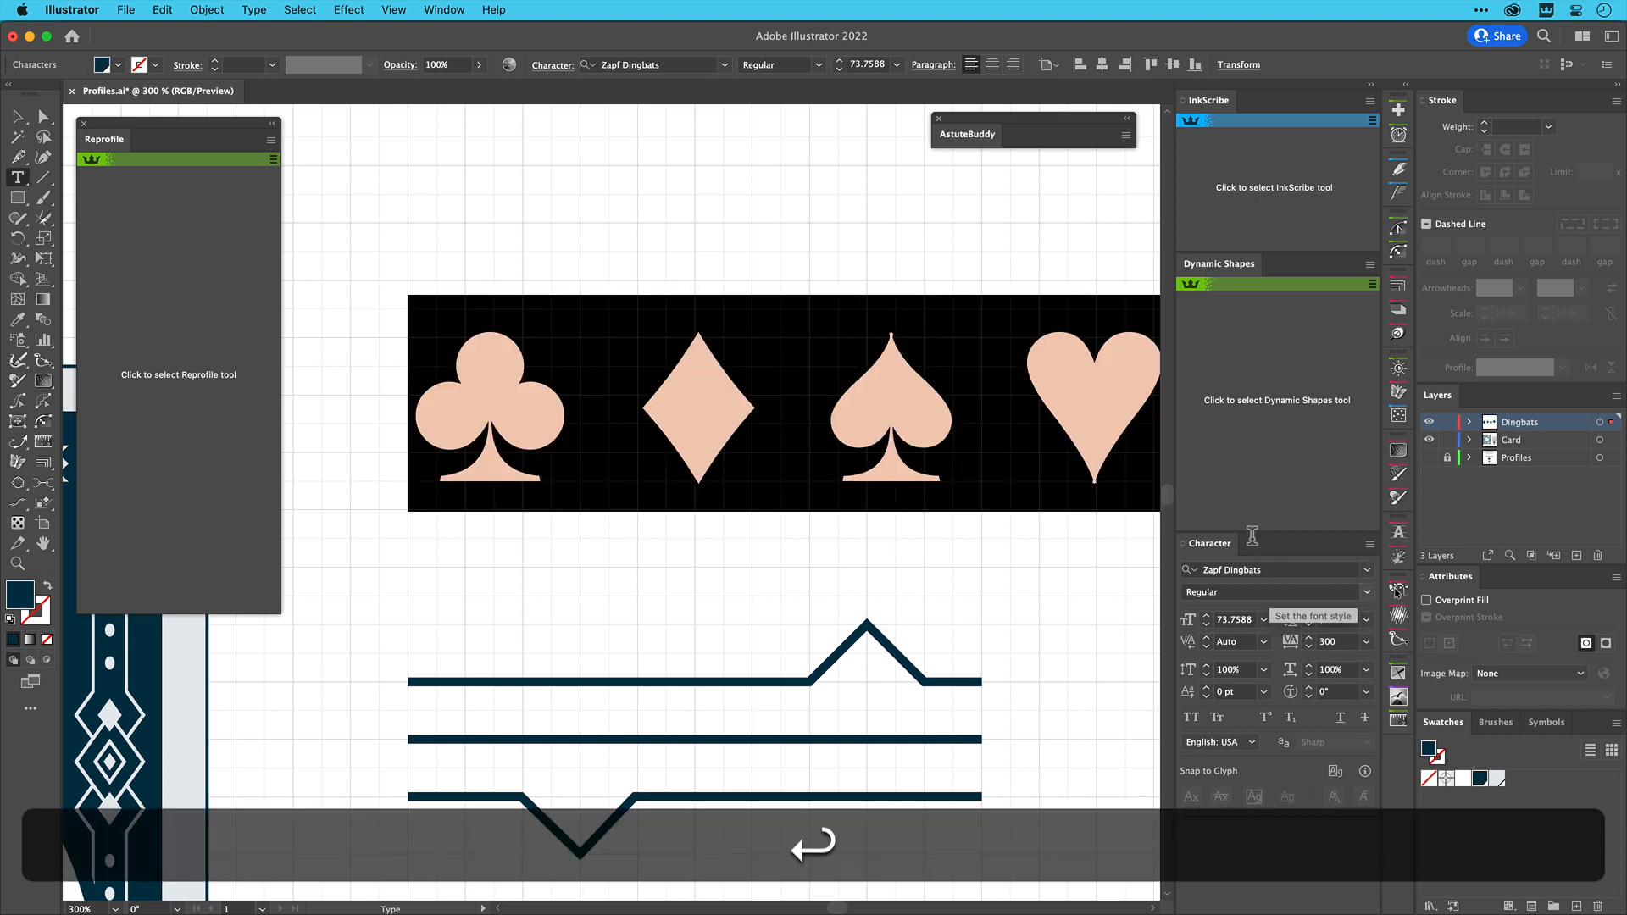
pyautogui.press('super+minus')
pyautogui.click(18, 116)
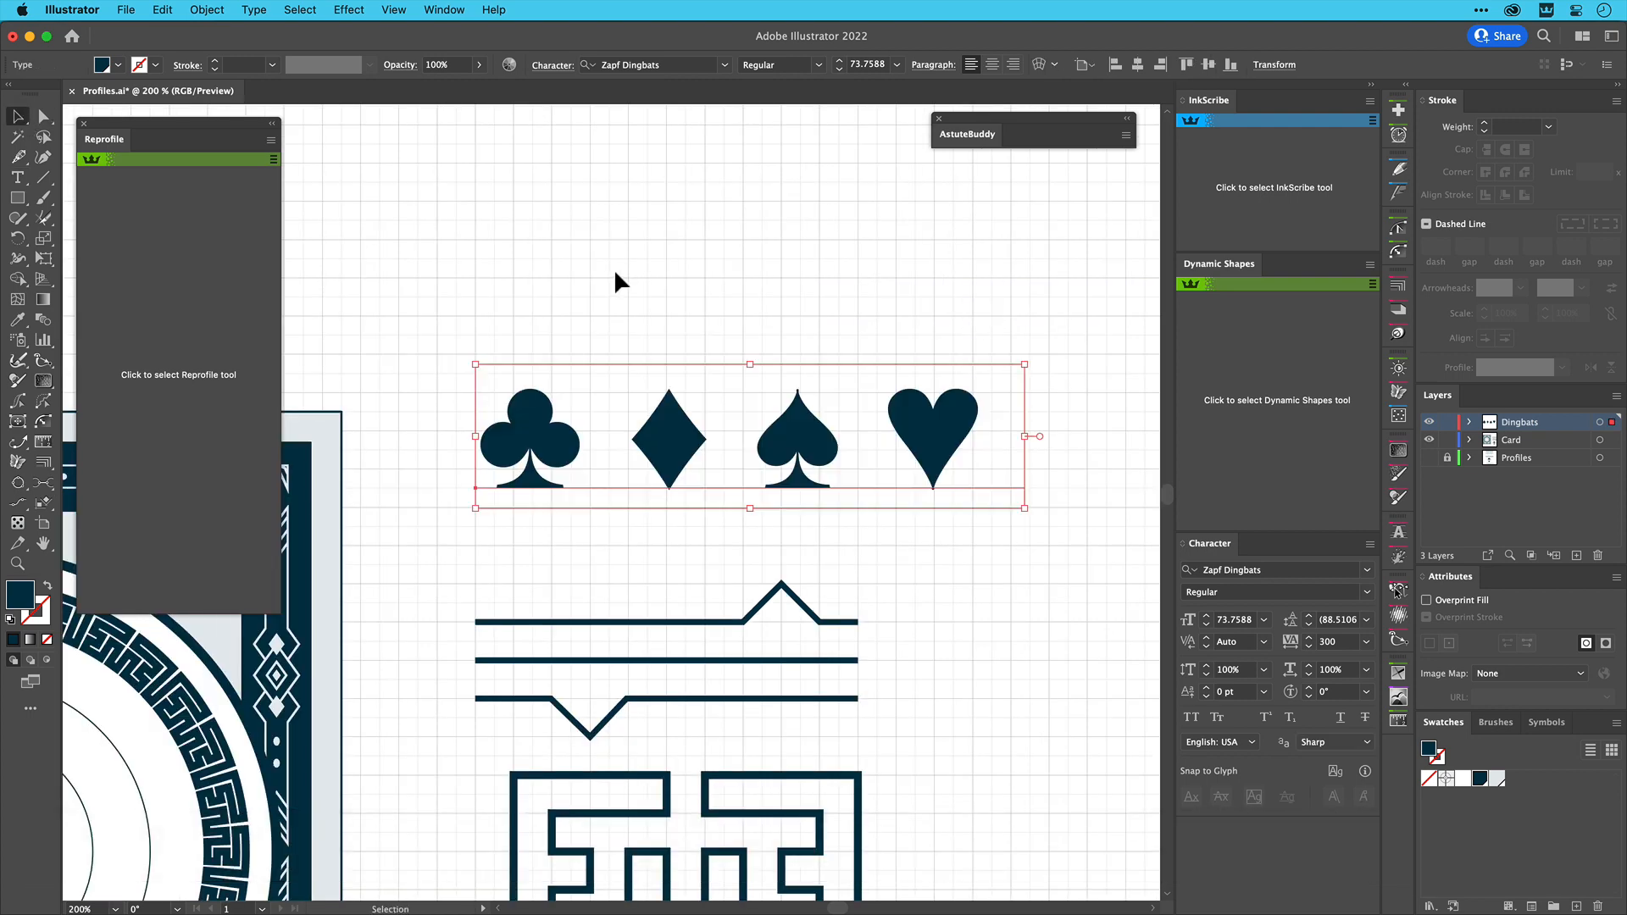
# Start a new Reprofile profile from the suit symbols text object and name it Suits
pyautogui.click(615, 275)
pyautogui.moveTo(492, 663); pyautogui.dragTo(817, 450)
pyautogui.press('super+minus')
pyautogui.click(869, 288)
pyautogui.click(237, 440)
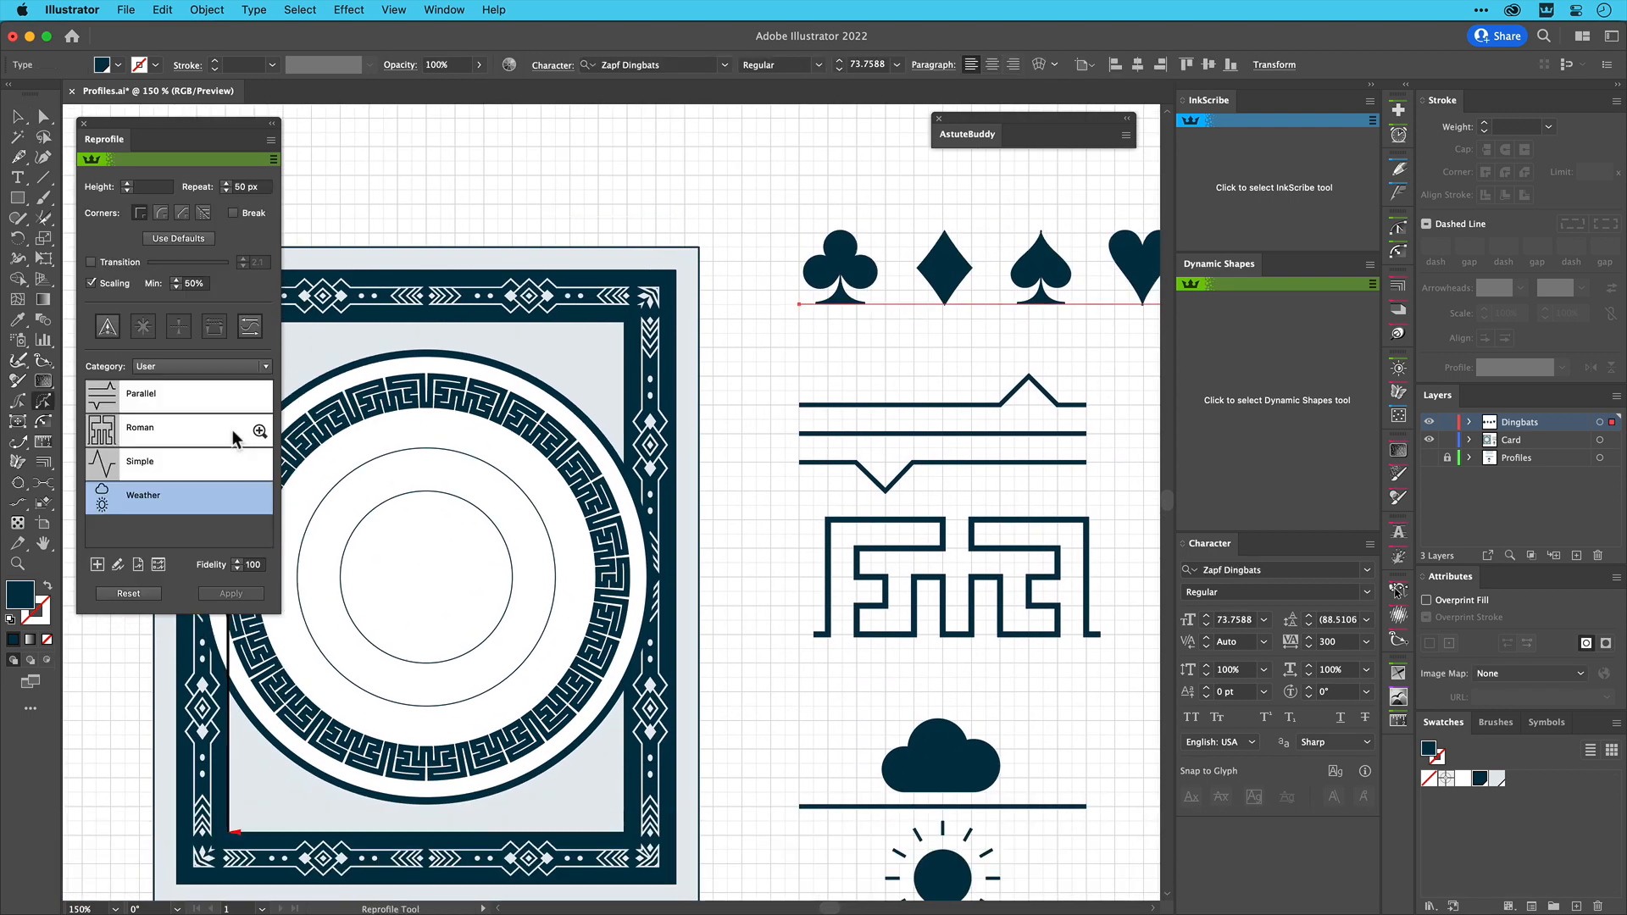
pyautogui.click(98, 564)
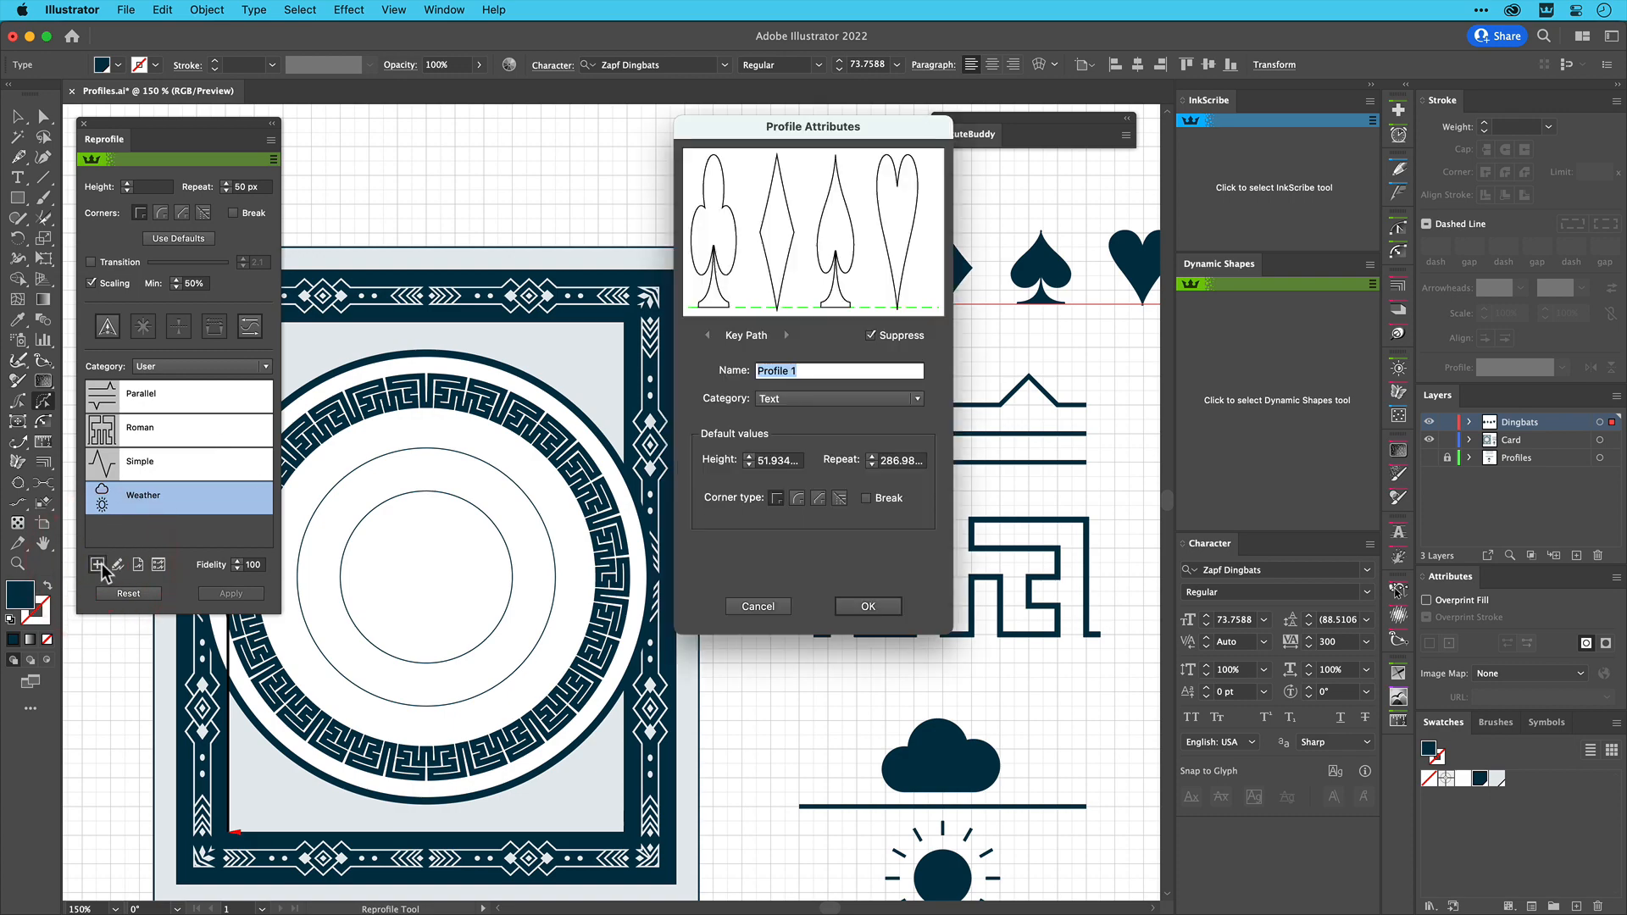
pyautogui.write('Suits')
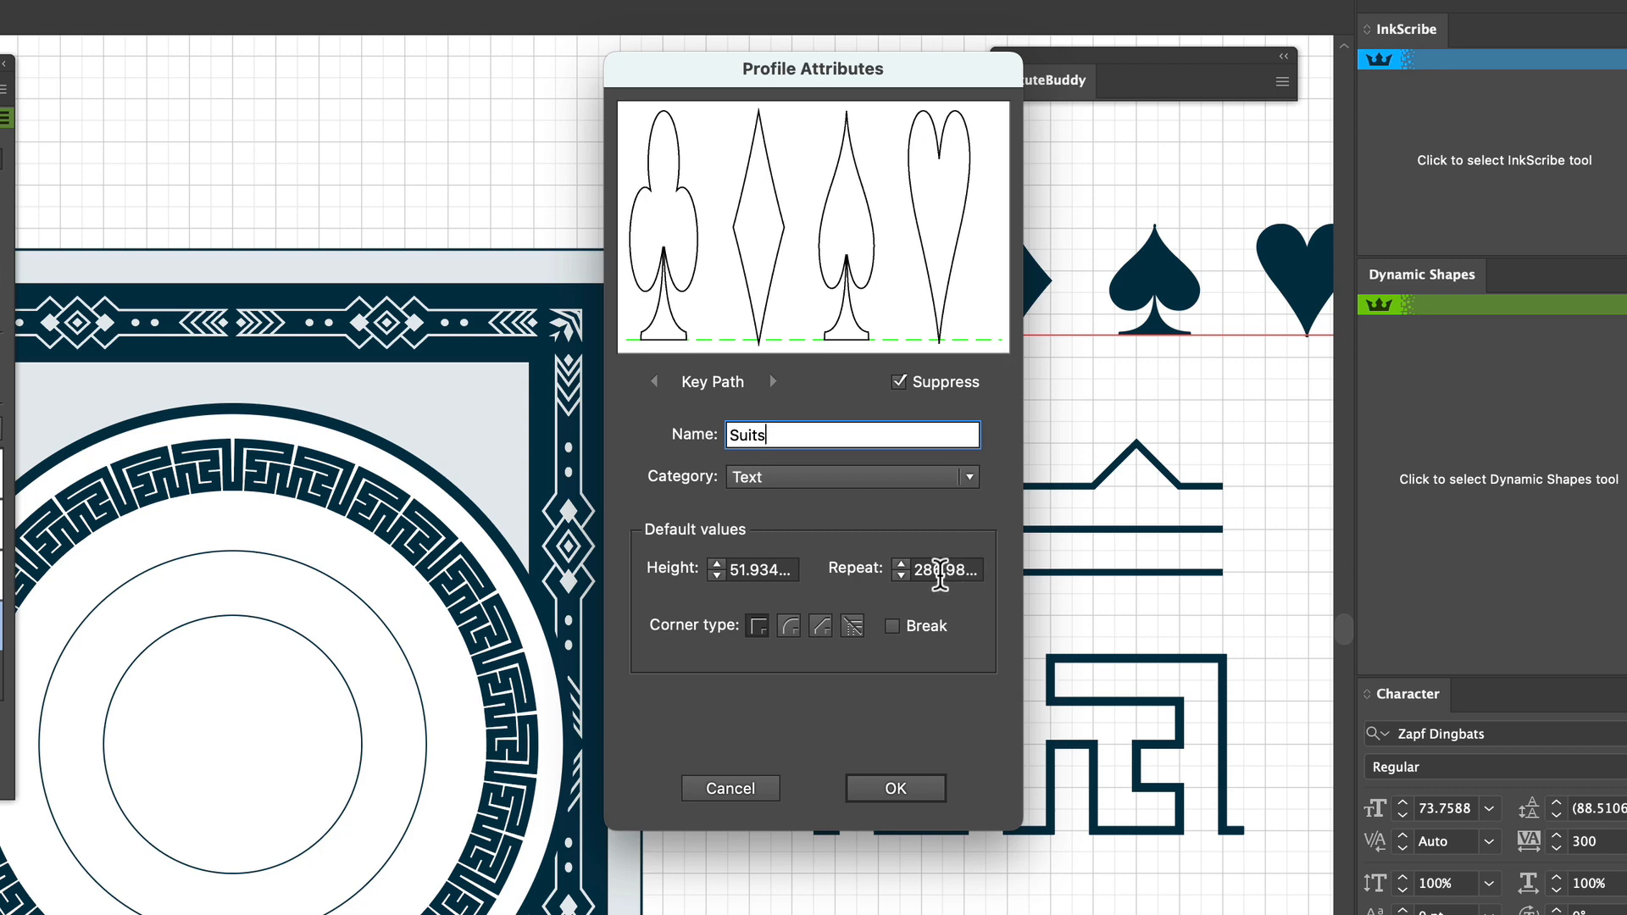
# Set the Suits profile's default height to 10 px and default repeat to 100 px, and enable Break
pyautogui.doubleClick(735, 569)
pyautogui.write('1')
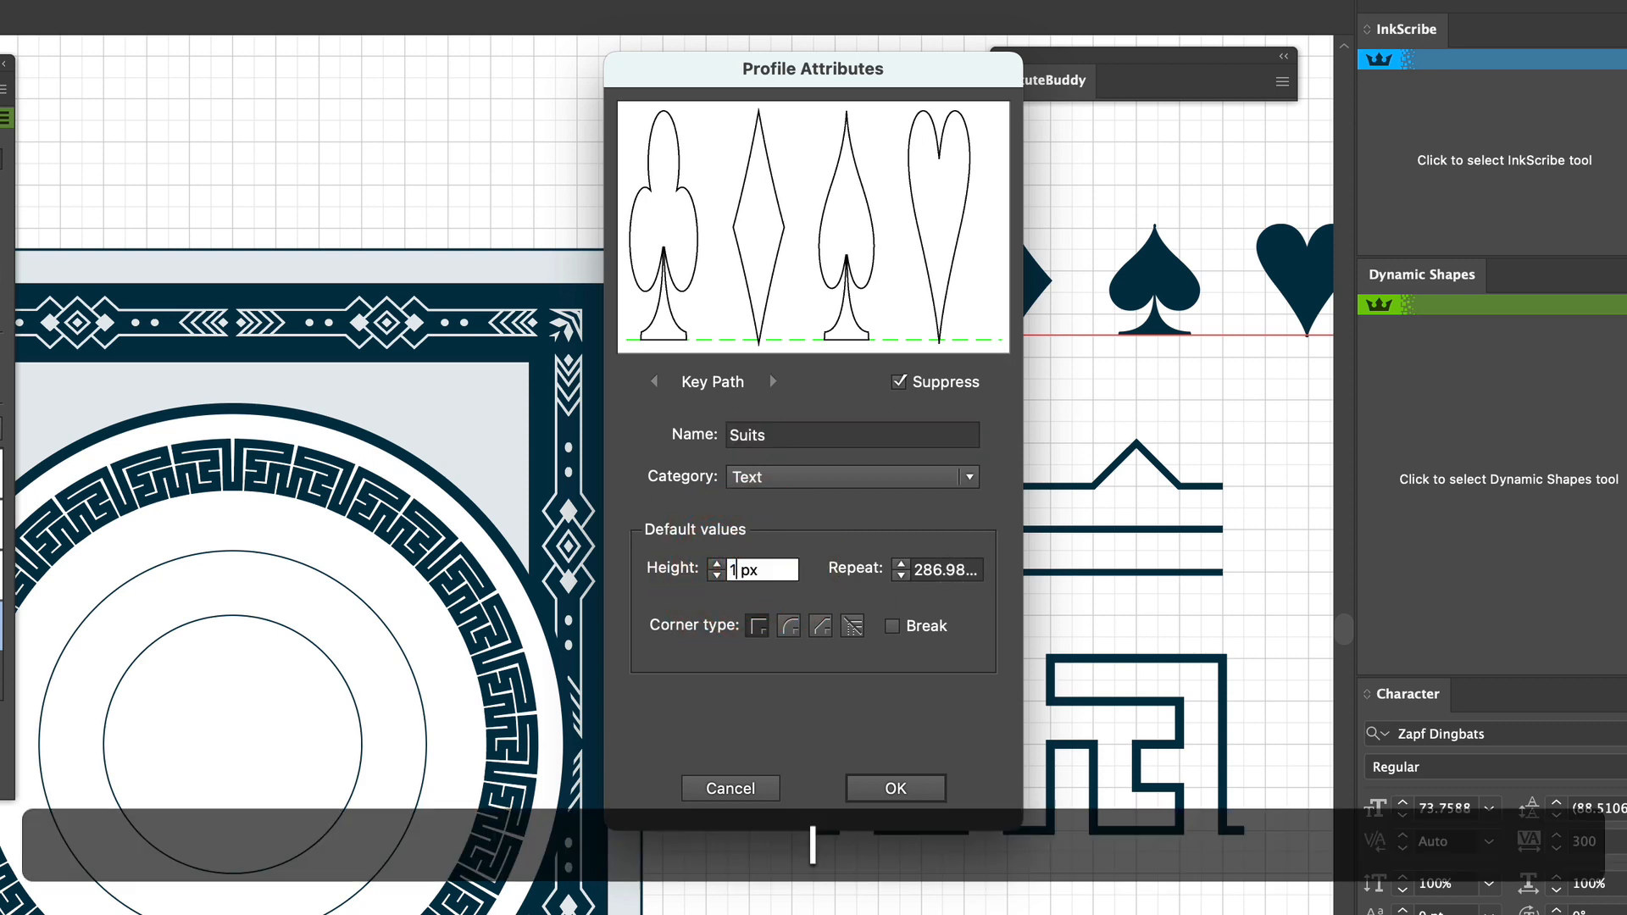
pyautogui.write('0')
pyautogui.press('Tab')
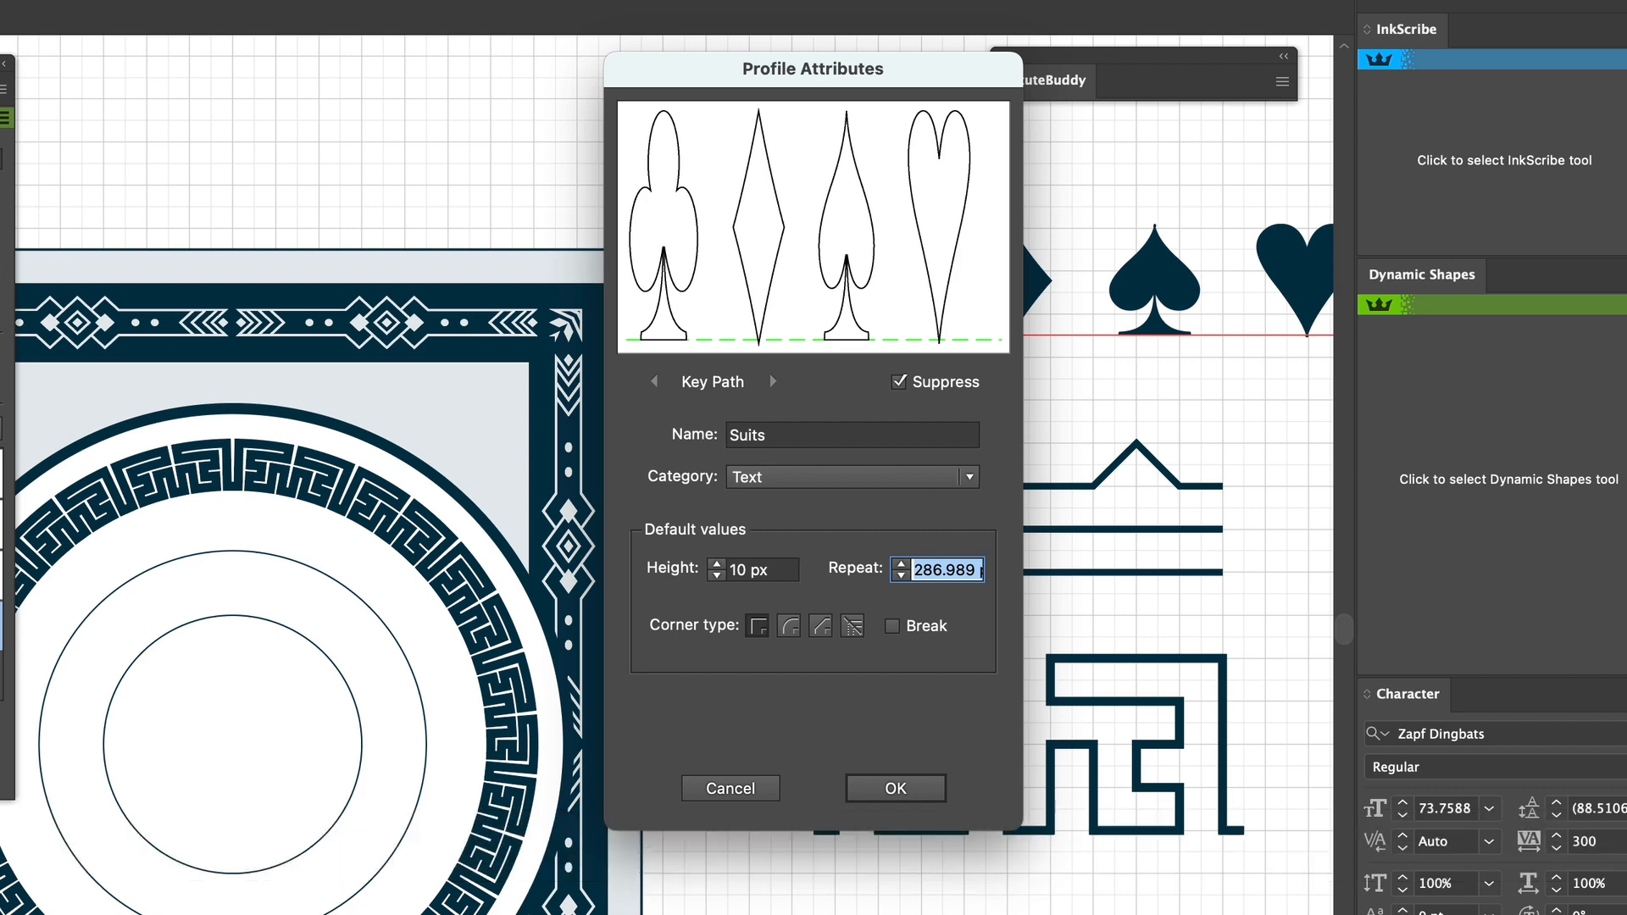
pyautogui.write('00')
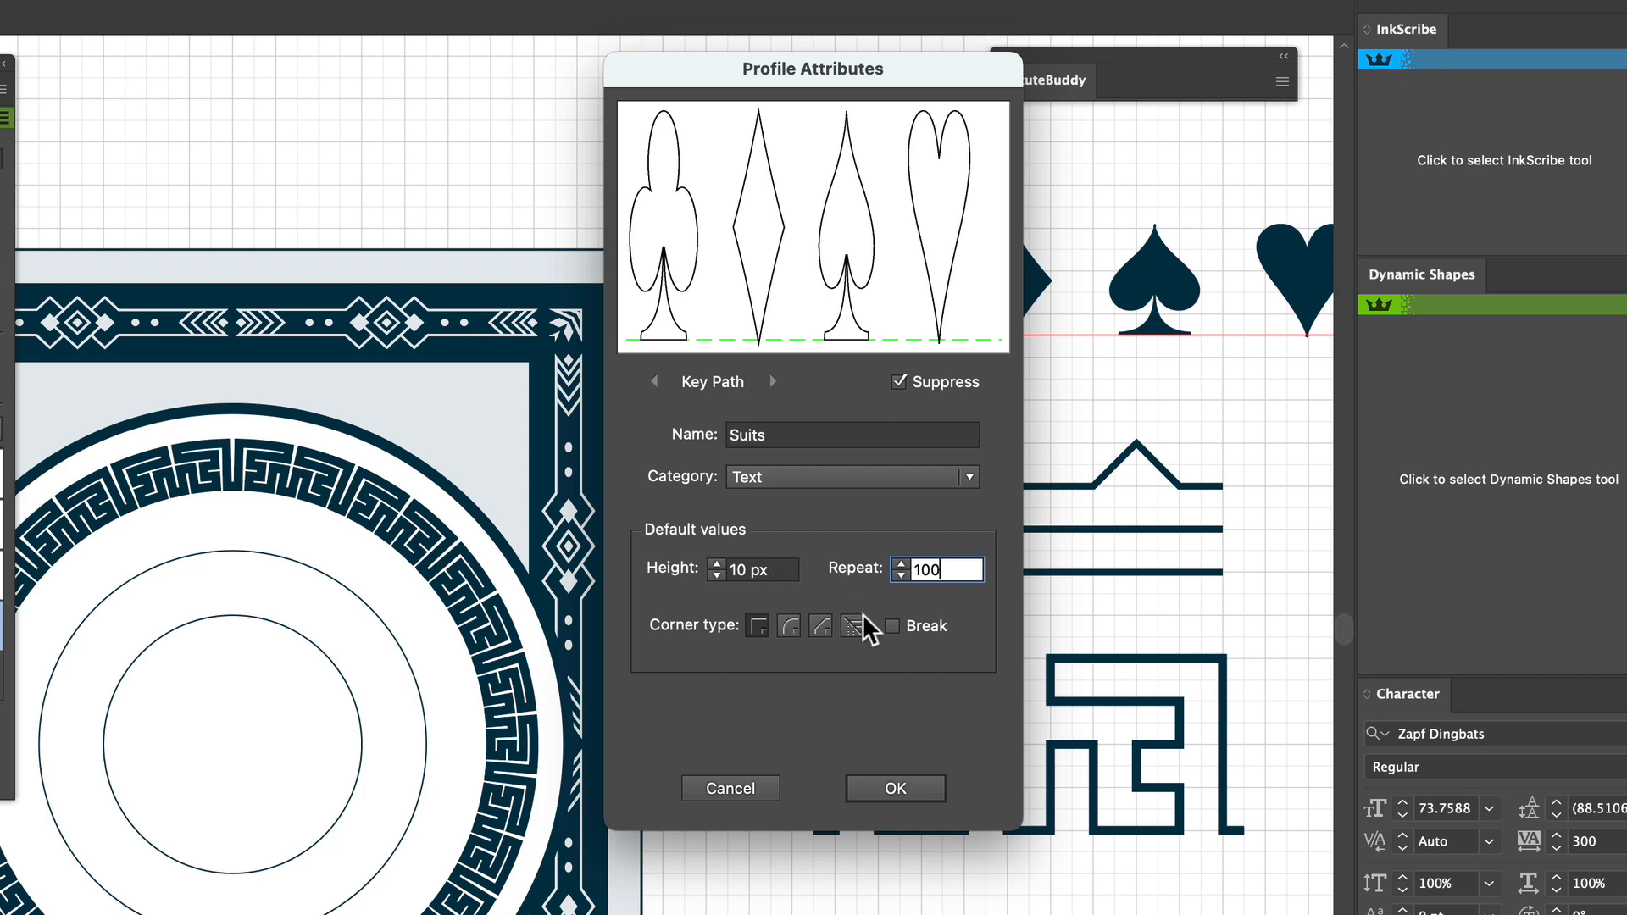
pyautogui.click(892, 627)
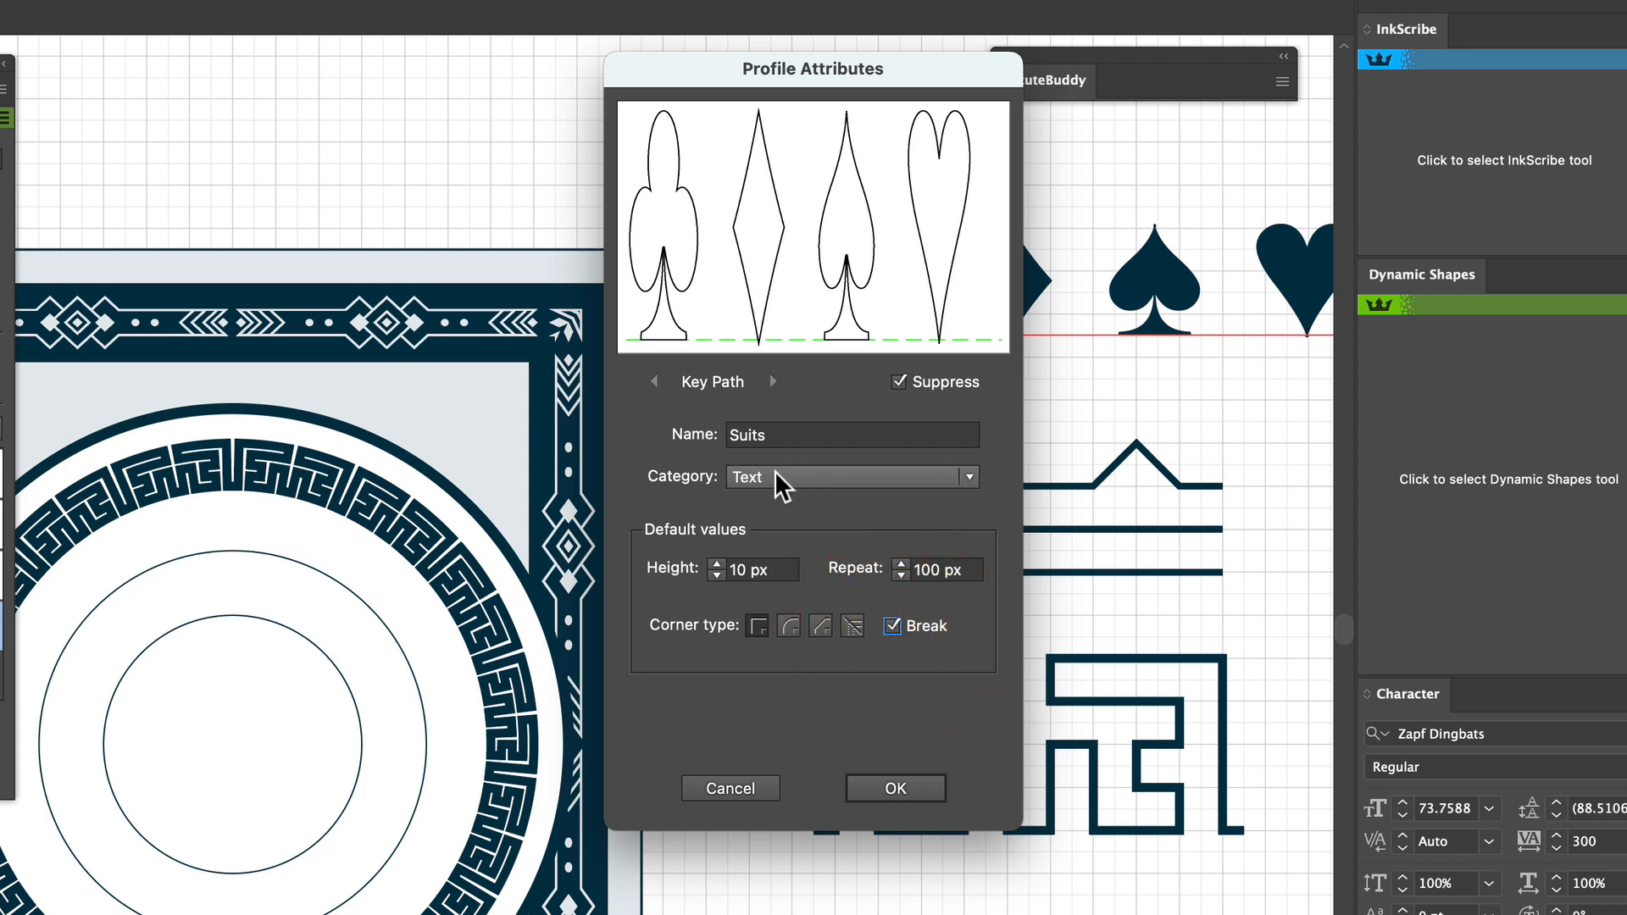
# Assign the Suits profile to the Samples category and save it
pyautogui.click(819, 480)
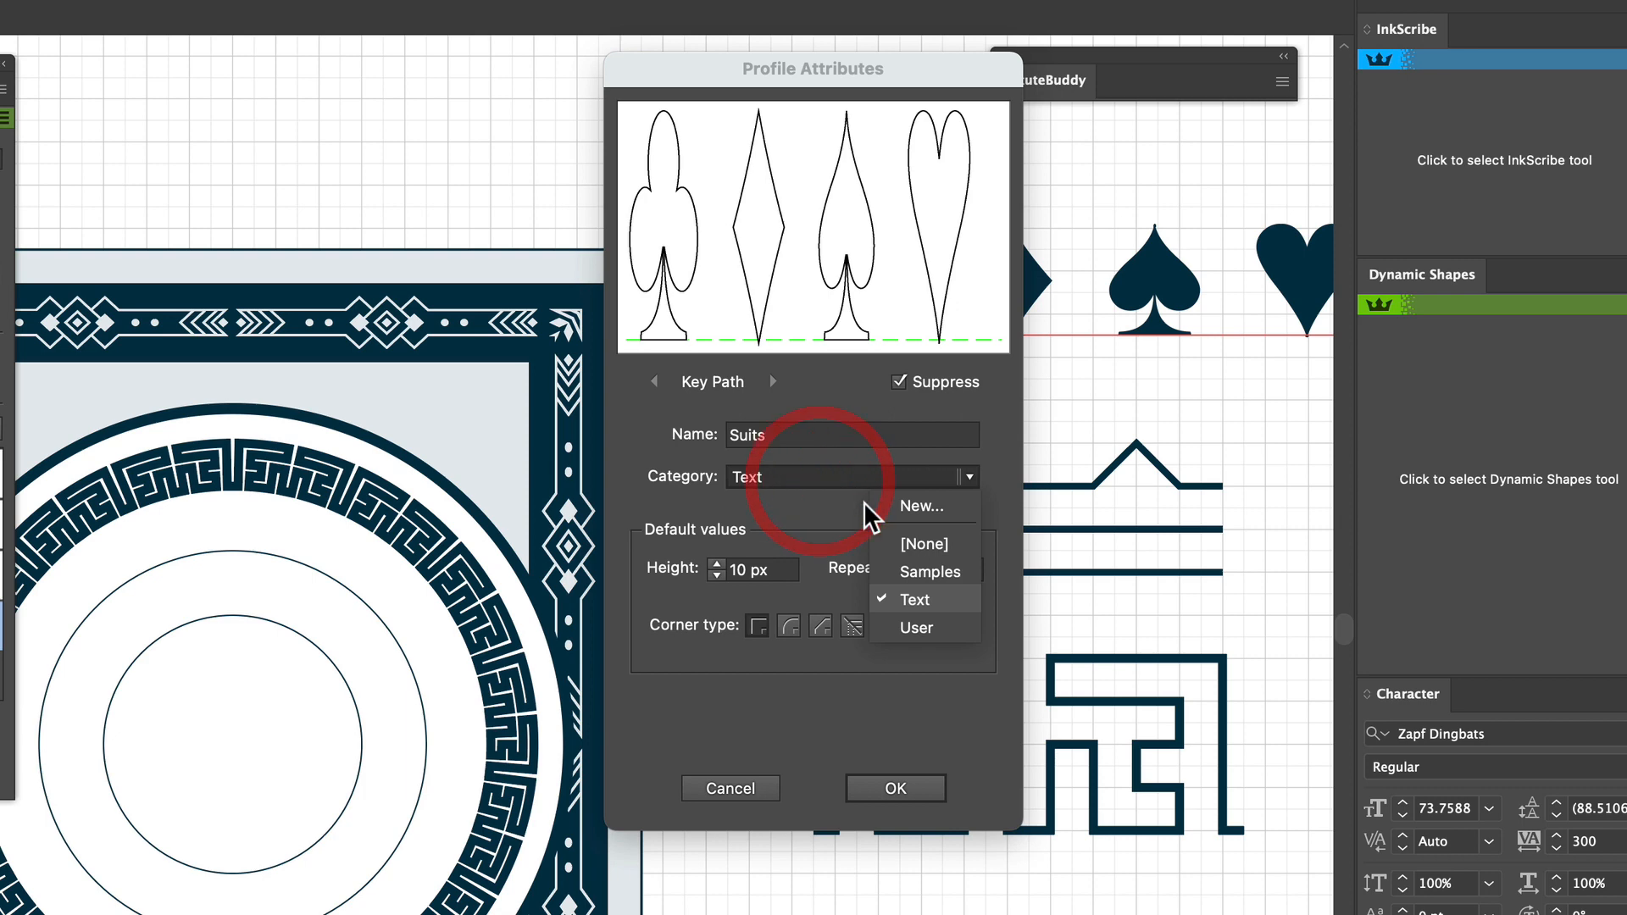
pyautogui.click(927, 572)
pyautogui.click(893, 481)
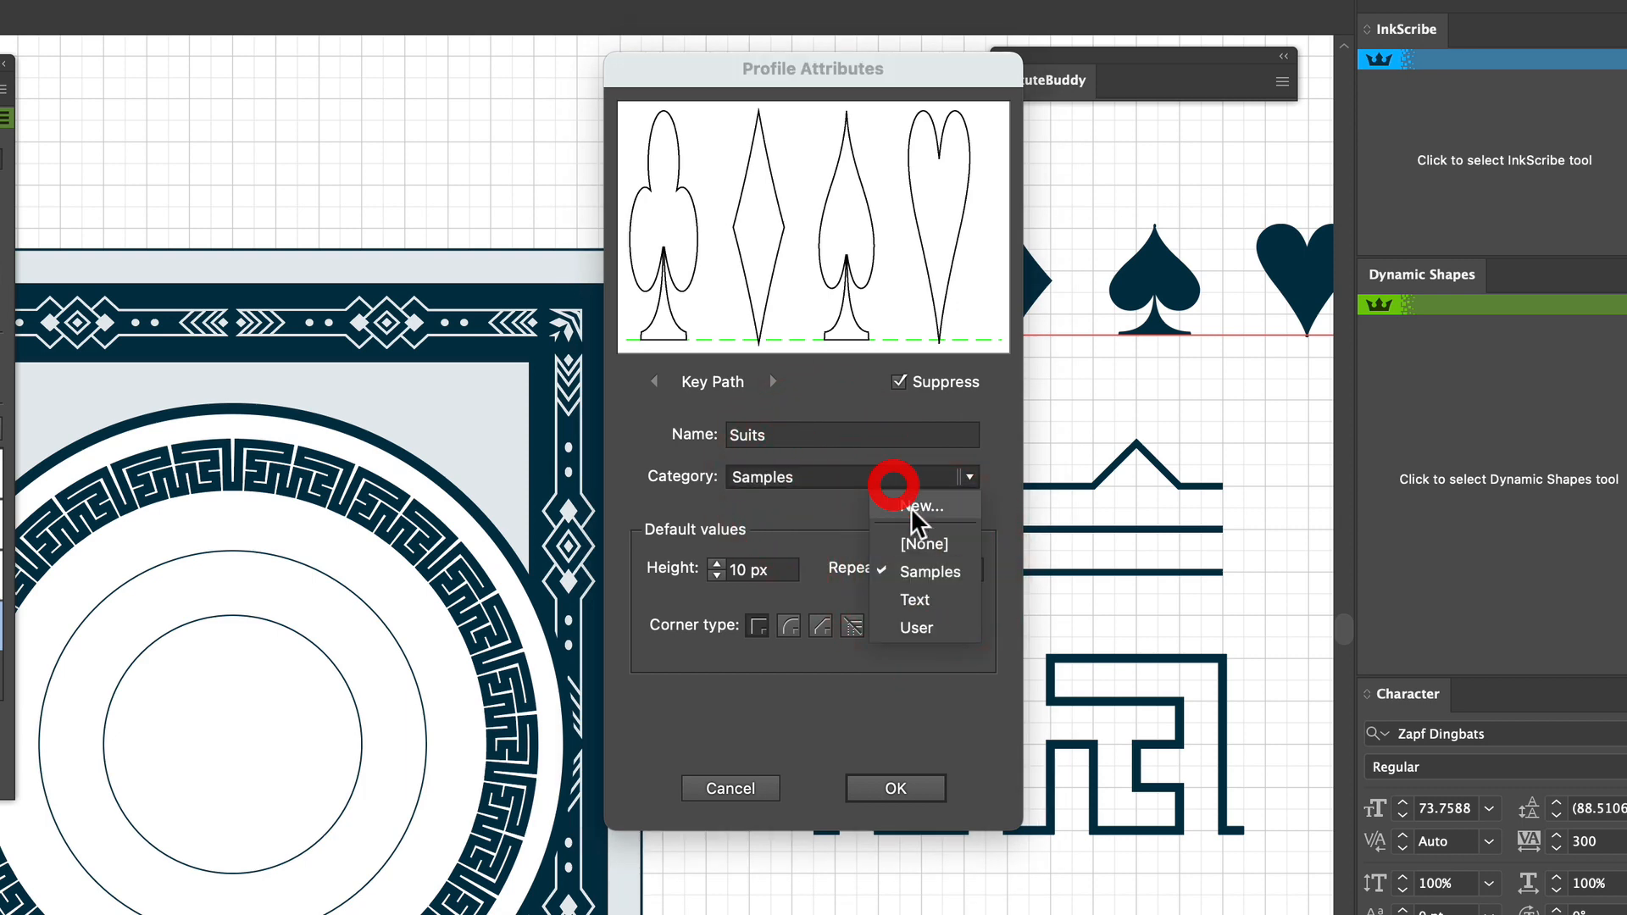
pyautogui.click(915, 506)
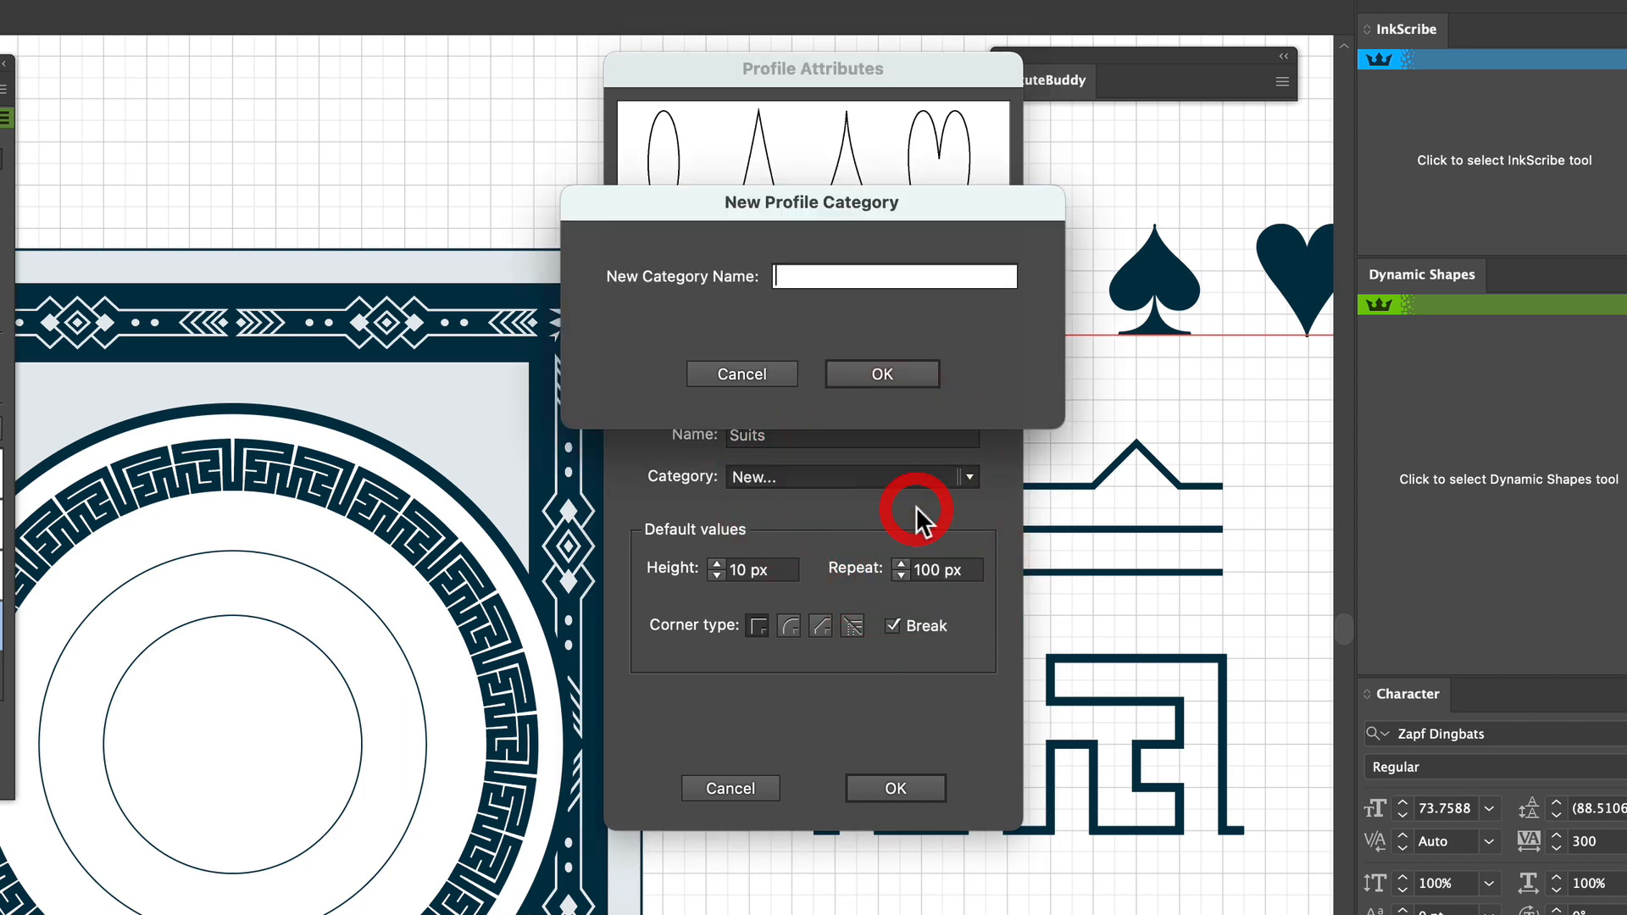
pyautogui.click(741, 369)
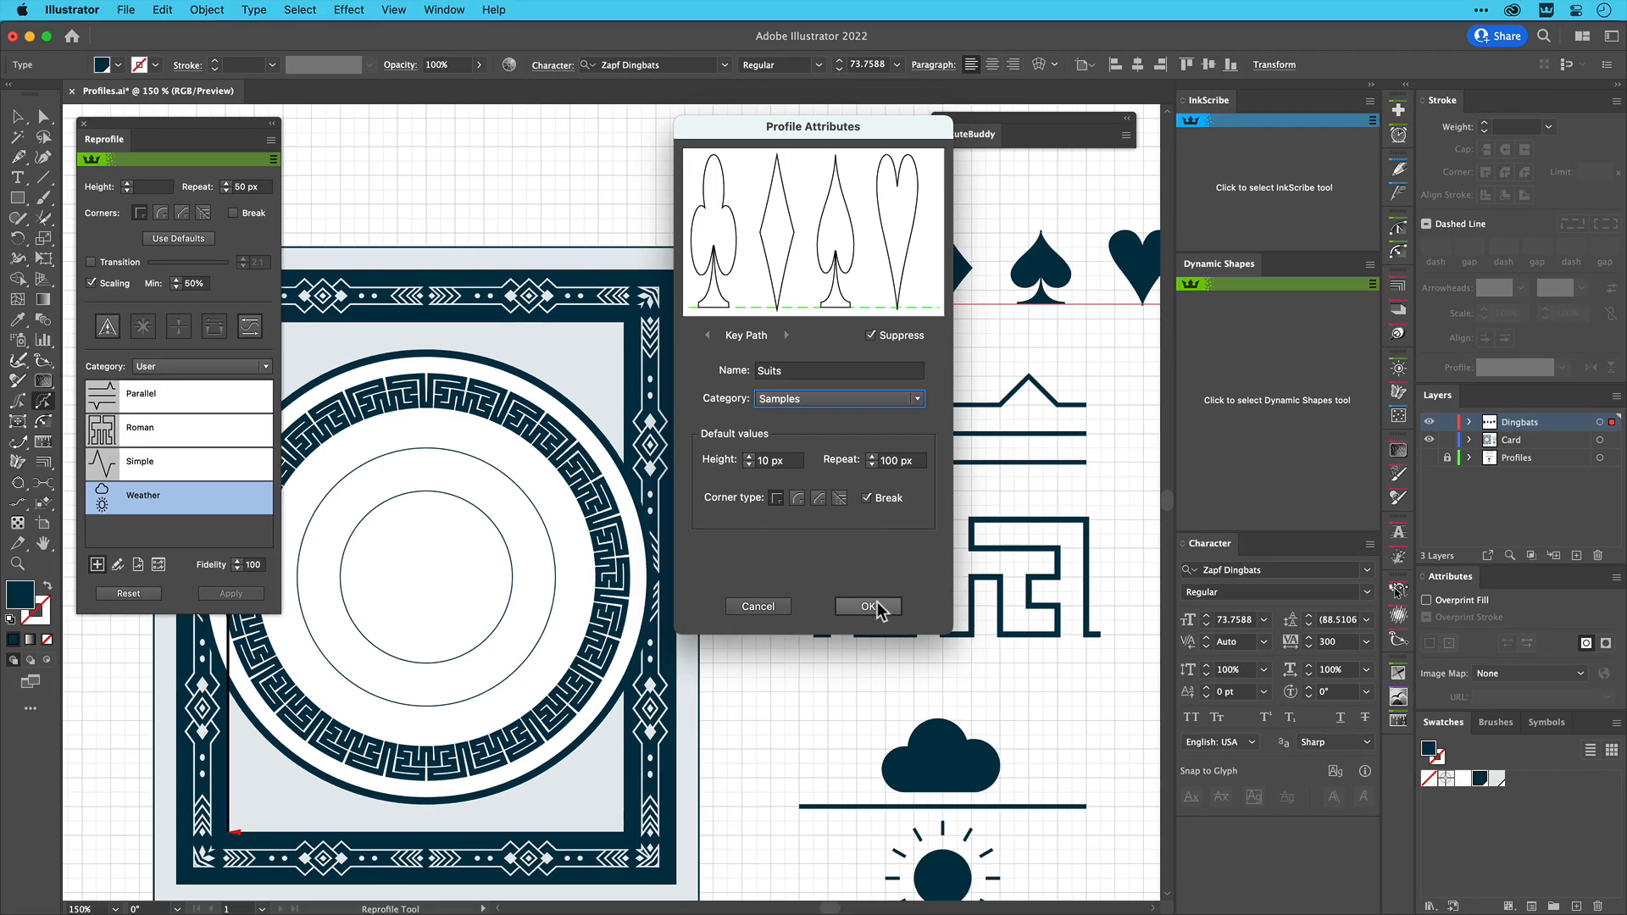
pyautogui.click(868, 606)
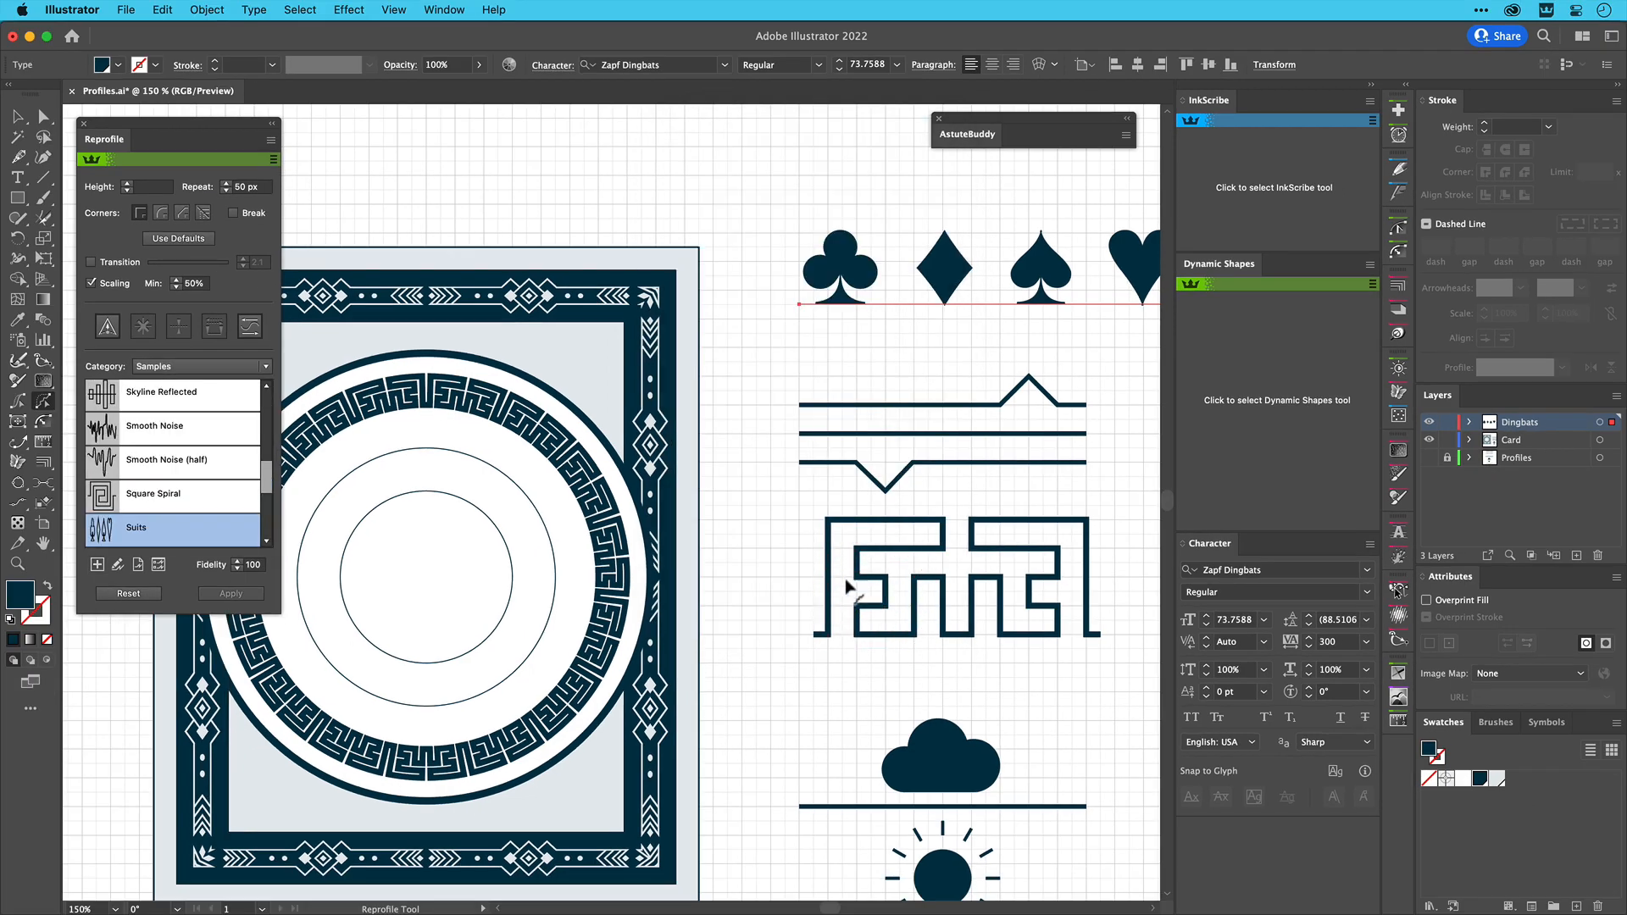
# Preview the Suits profile with its defaults on the larger thin circle and increase its height to about 17 px
pyautogui.keyDown('super'); pyautogui.click(567, 499); pyautogui.keyUp('super')
pyautogui.moveTo(568, 500); pyautogui.dragTo(967, 442)
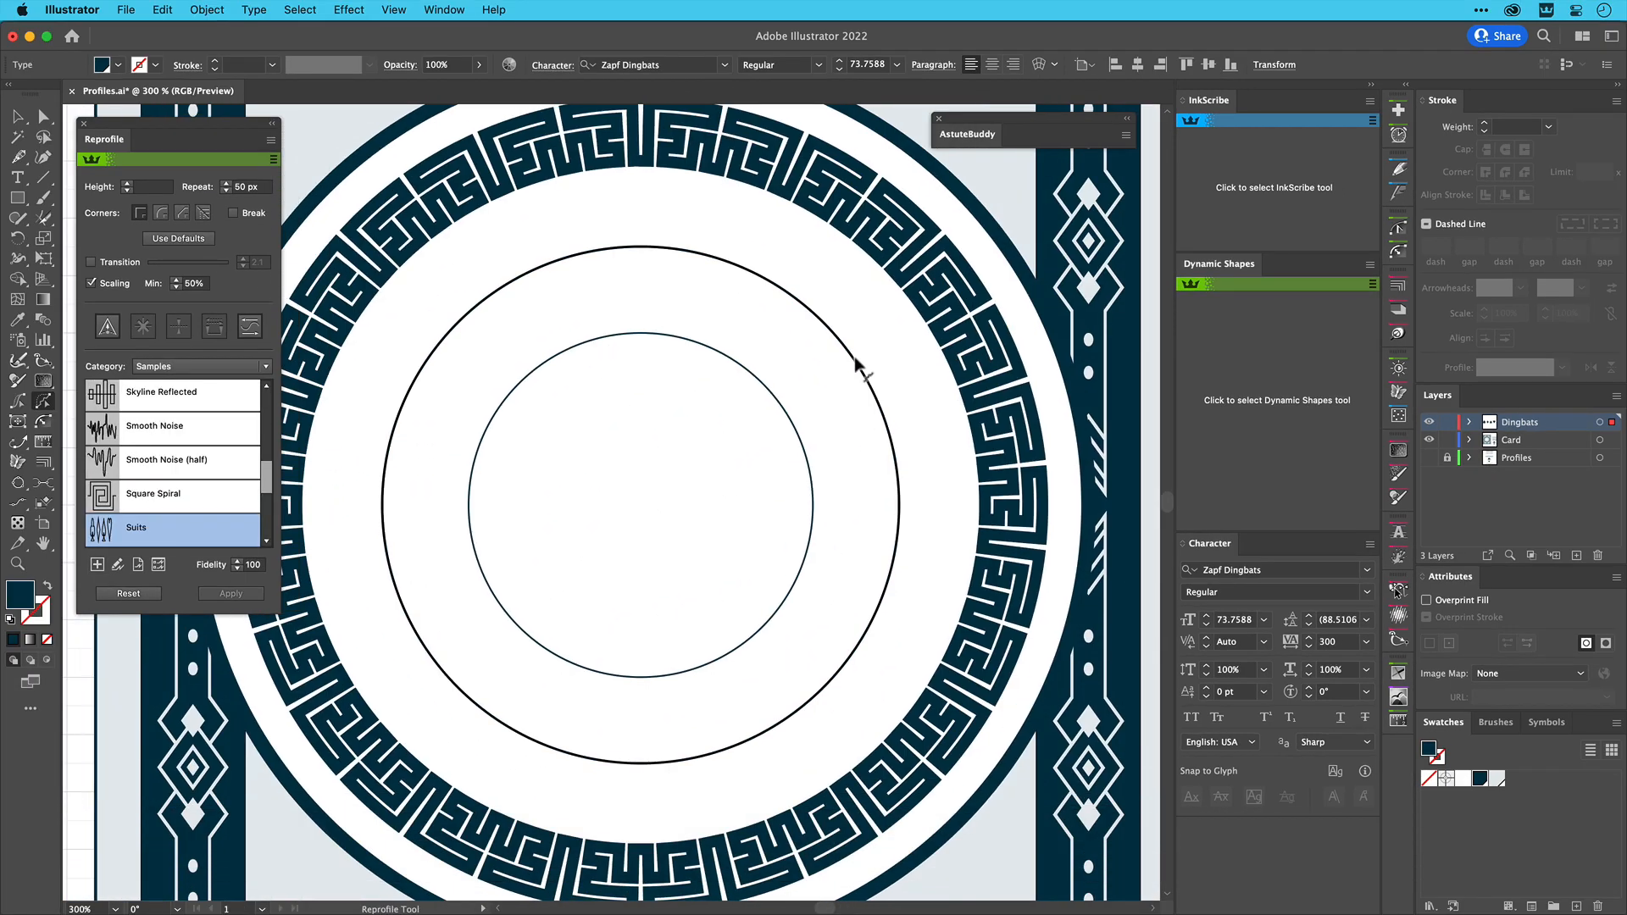
pyautogui.moveTo(854, 362); pyautogui.dragTo(877, 345)
pyautogui.hotkey('alt', 'd')
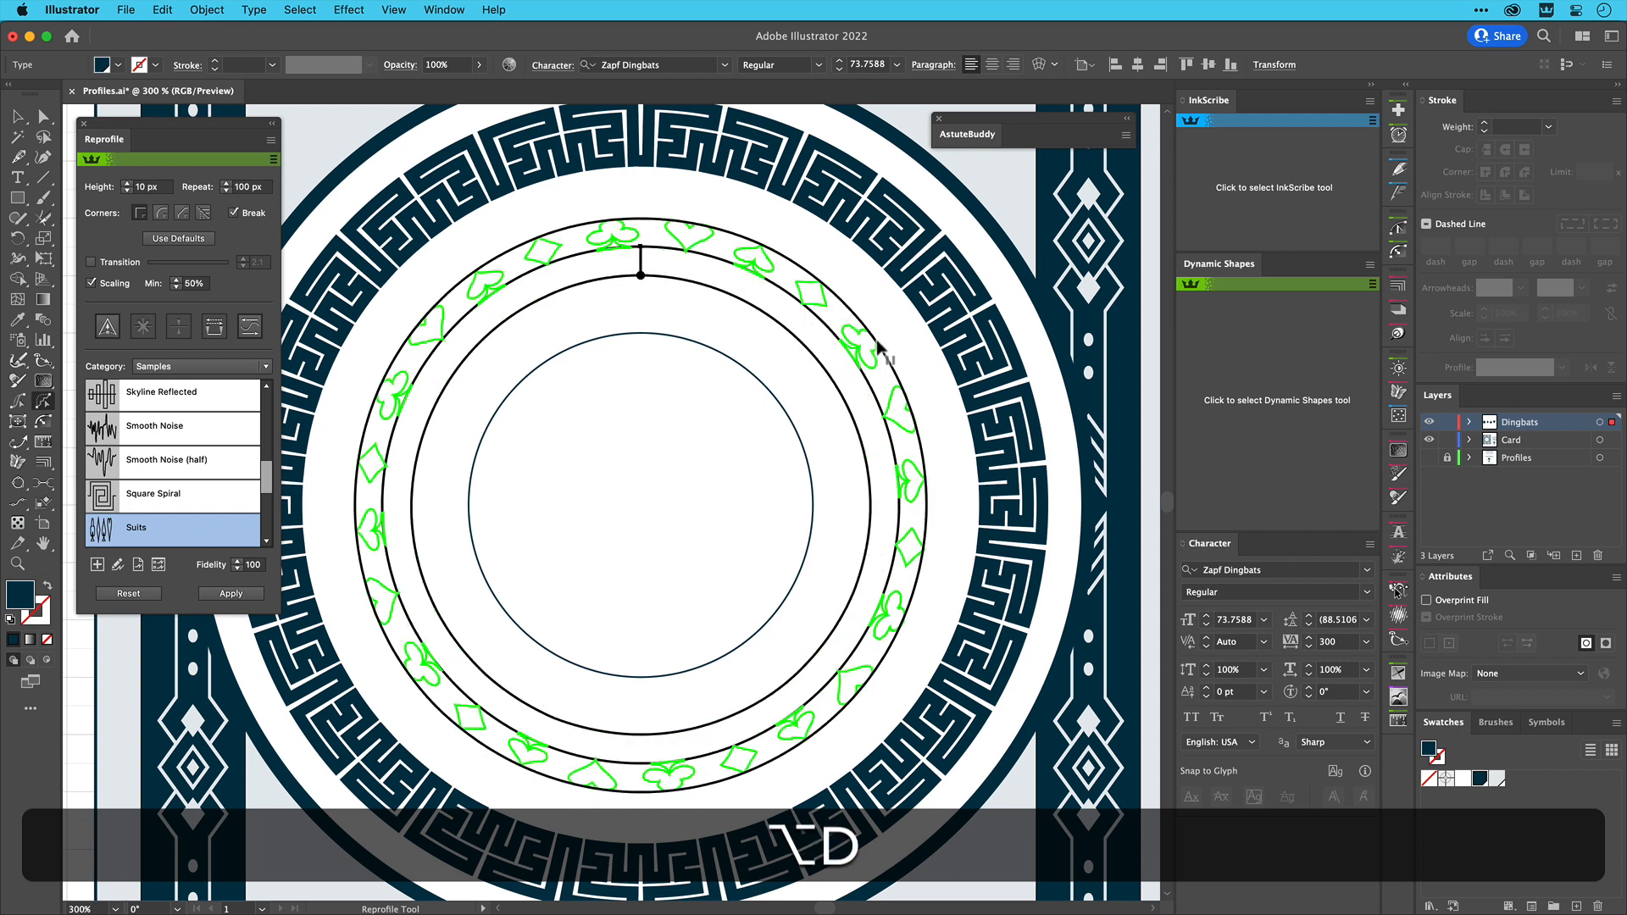
pyautogui.moveTo(641, 273); pyautogui.dragTo(642, 299)
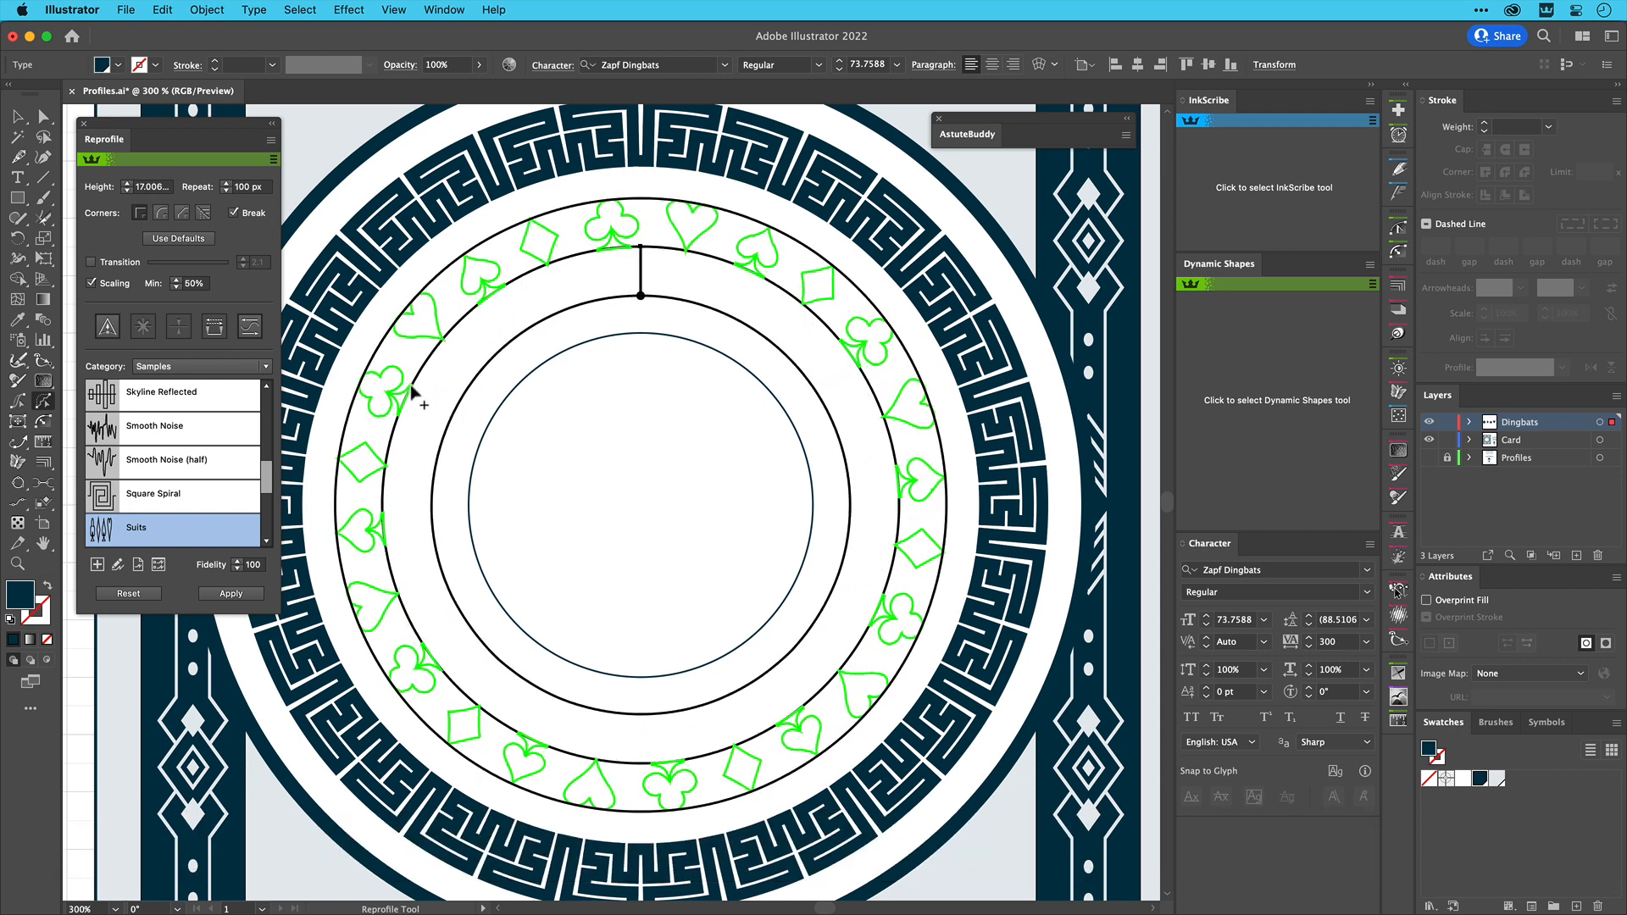
# Set the Suits profile's default height to 17 px and apply the profile to the circle with its default values
pyautogui.doubleClick(190, 522)
pyautogui.moveTo(790, 460); pyautogui.dragTo(665, 460)
pyautogui.write('17')
pyautogui.click(862, 606)
pyautogui.click(197, 238)
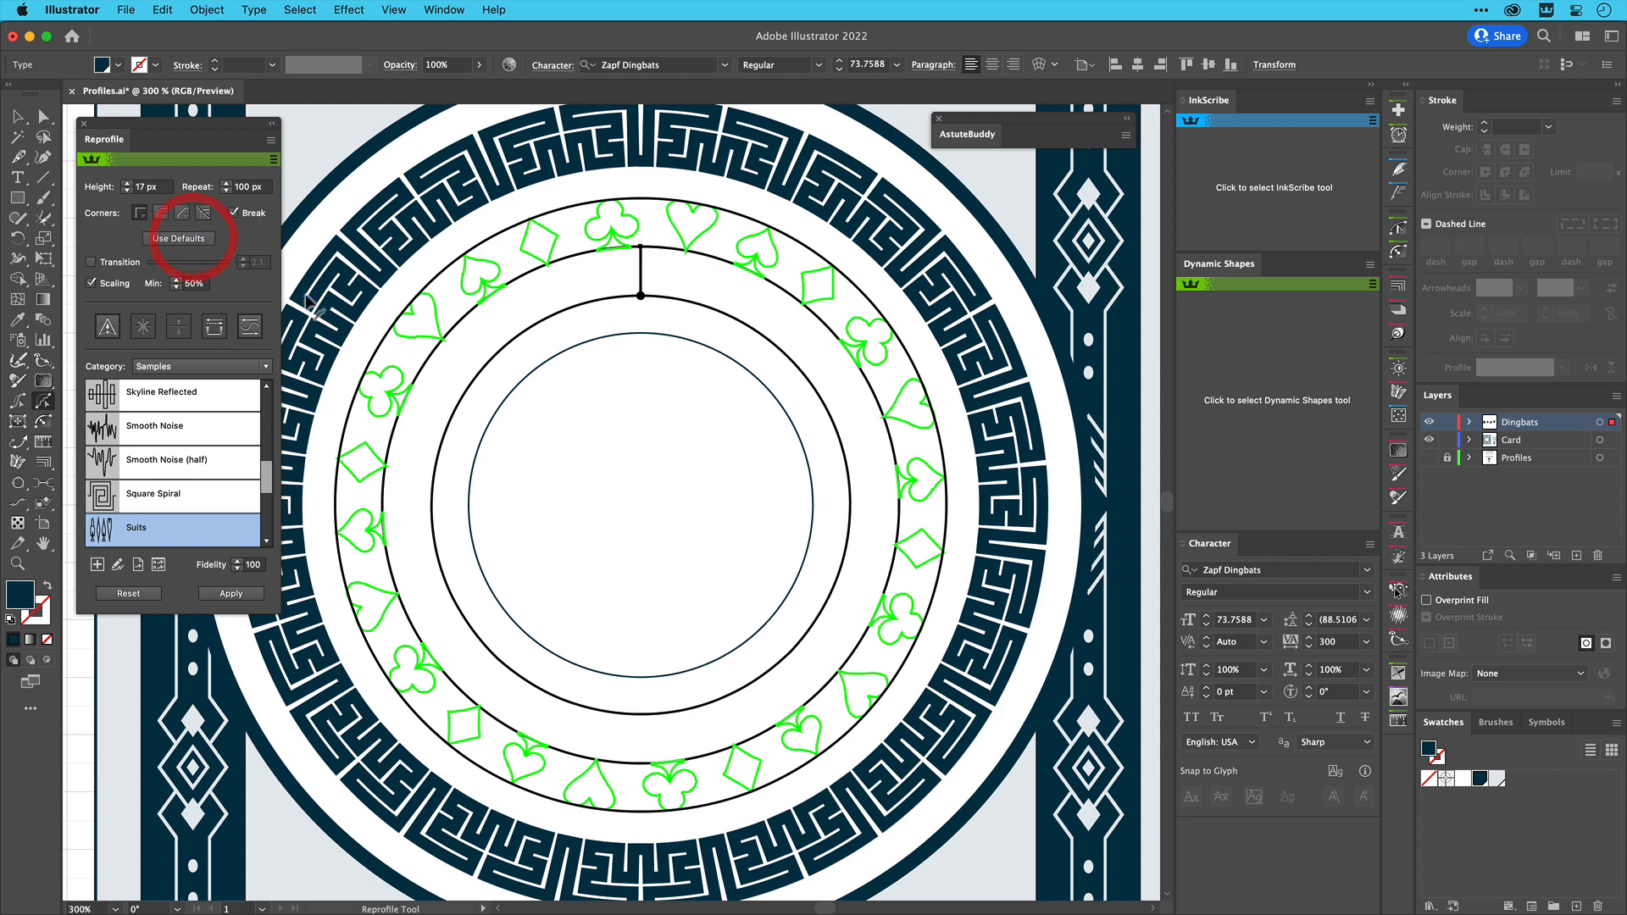
pyautogui.click(258, 594)
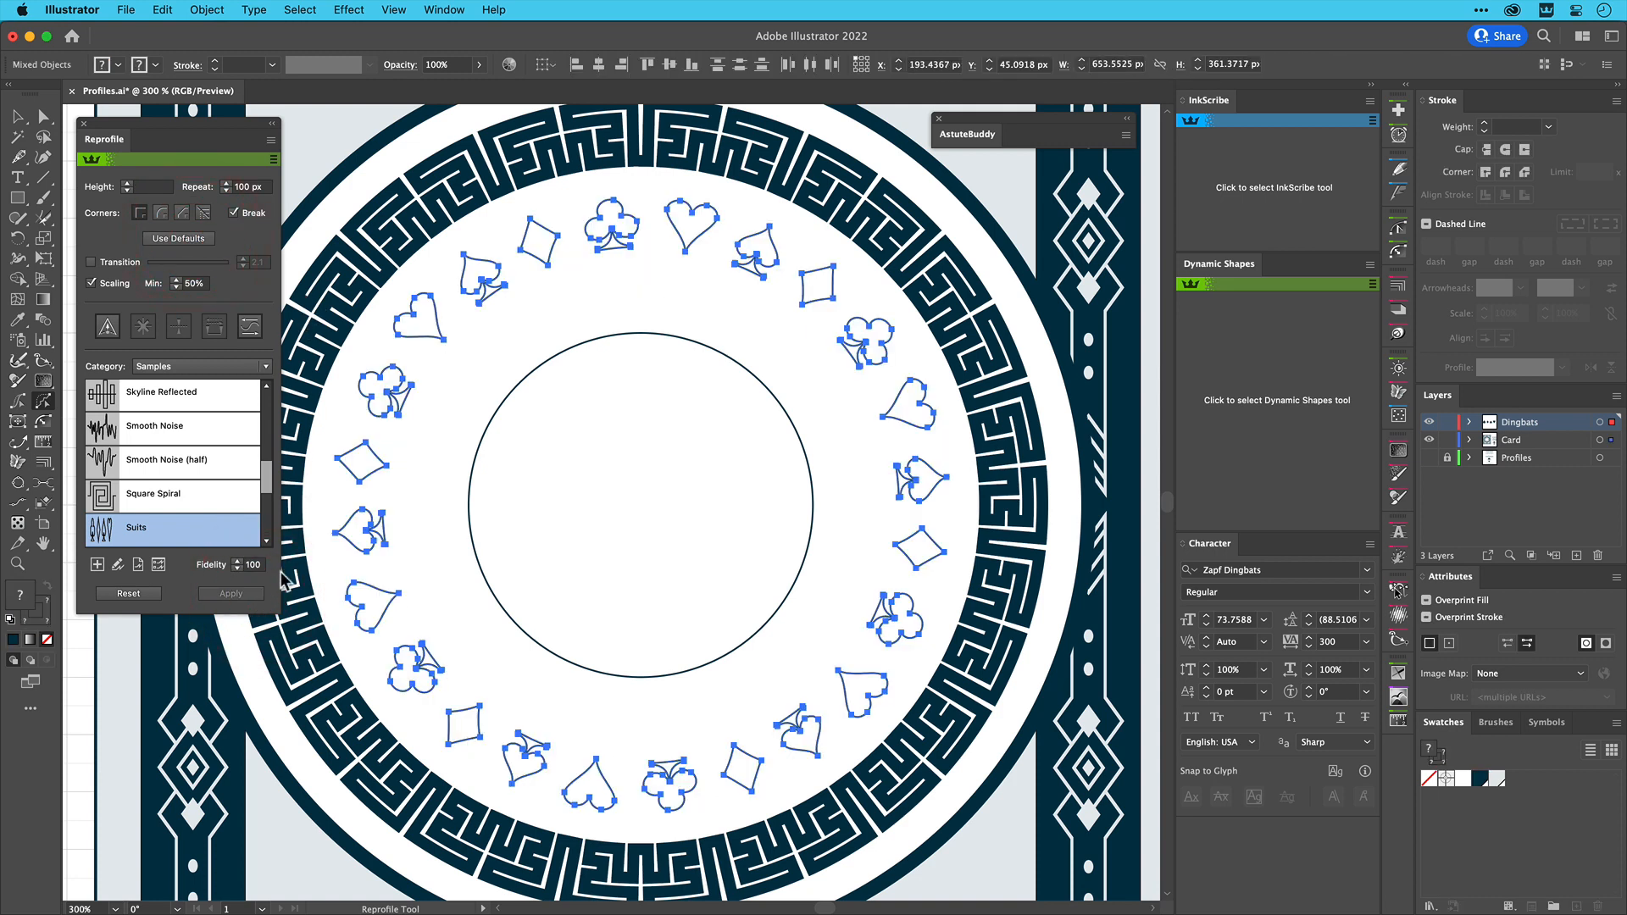
# Fill the suit symbol ring with the dark Card swatch, remove its stroke, and deselect it
pyautogui.click(1483, 782)
pyautogui.press('x')
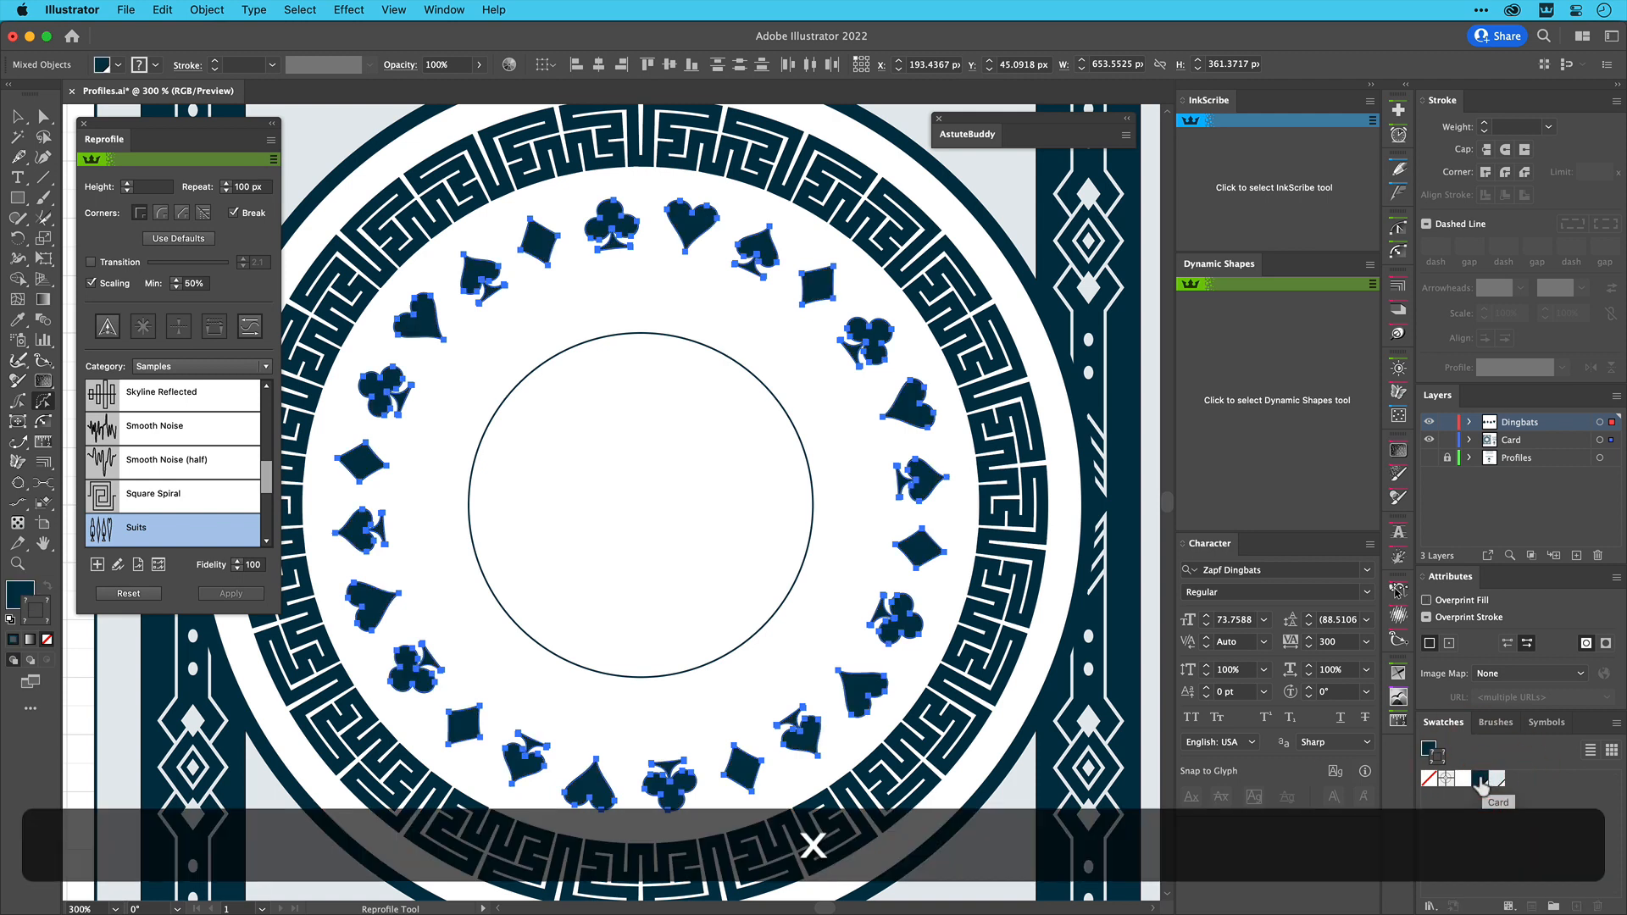
pyautogui.press('/')
pyautogui.press('super+shift+a')
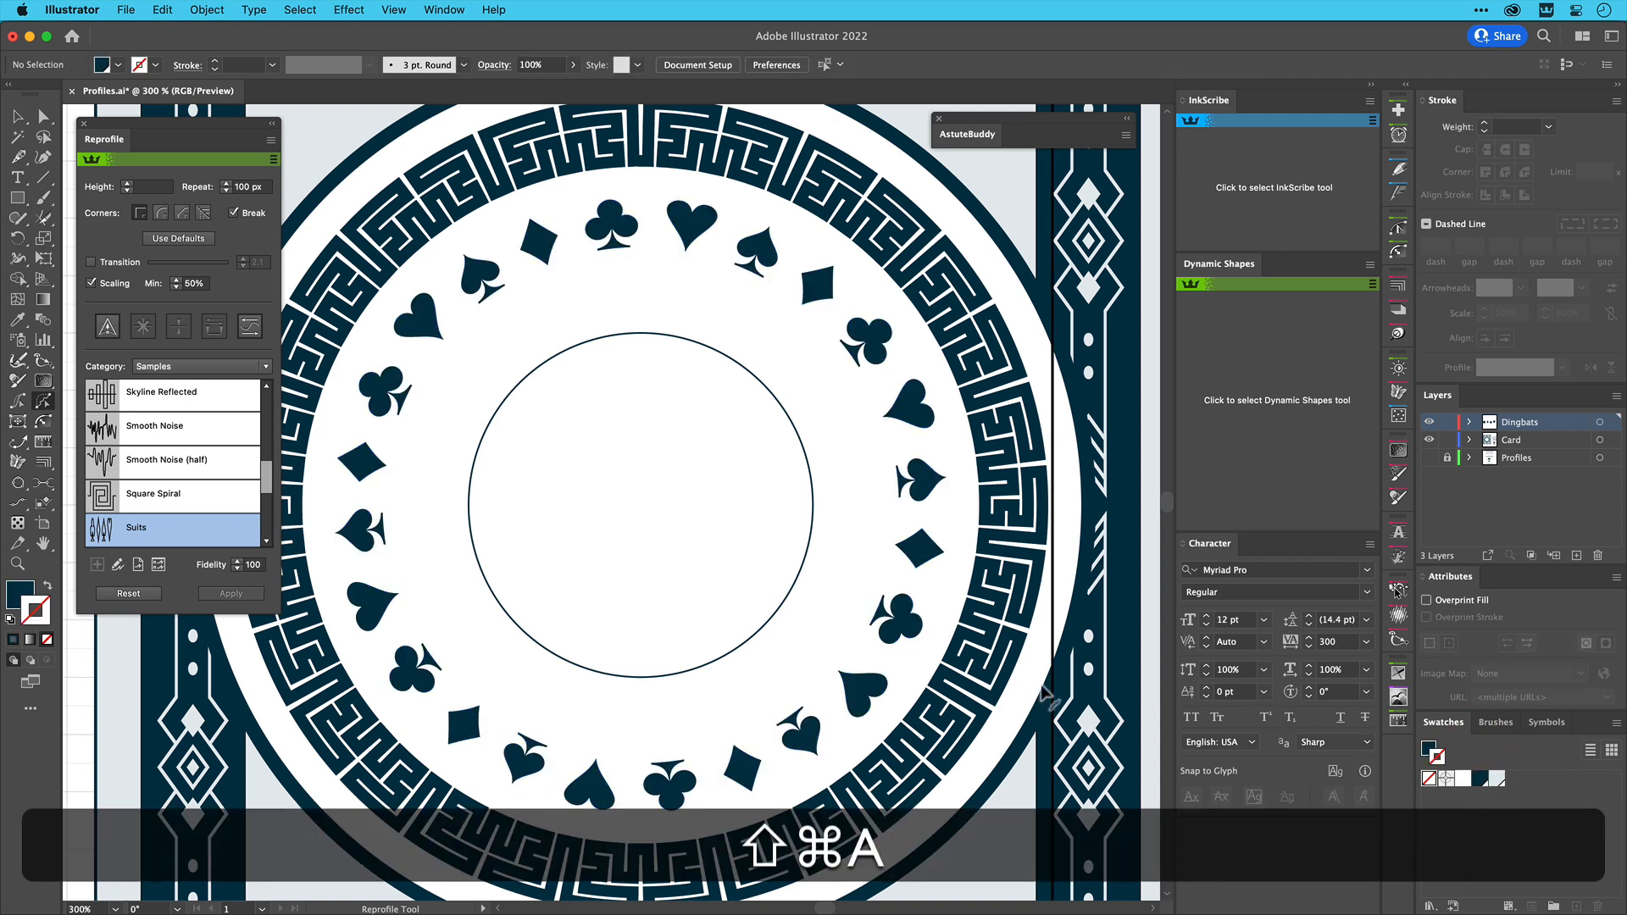
# Select the suit symbol ring to inspect its anchor points and compound path, and clear the selection
pyautogui.press('v')
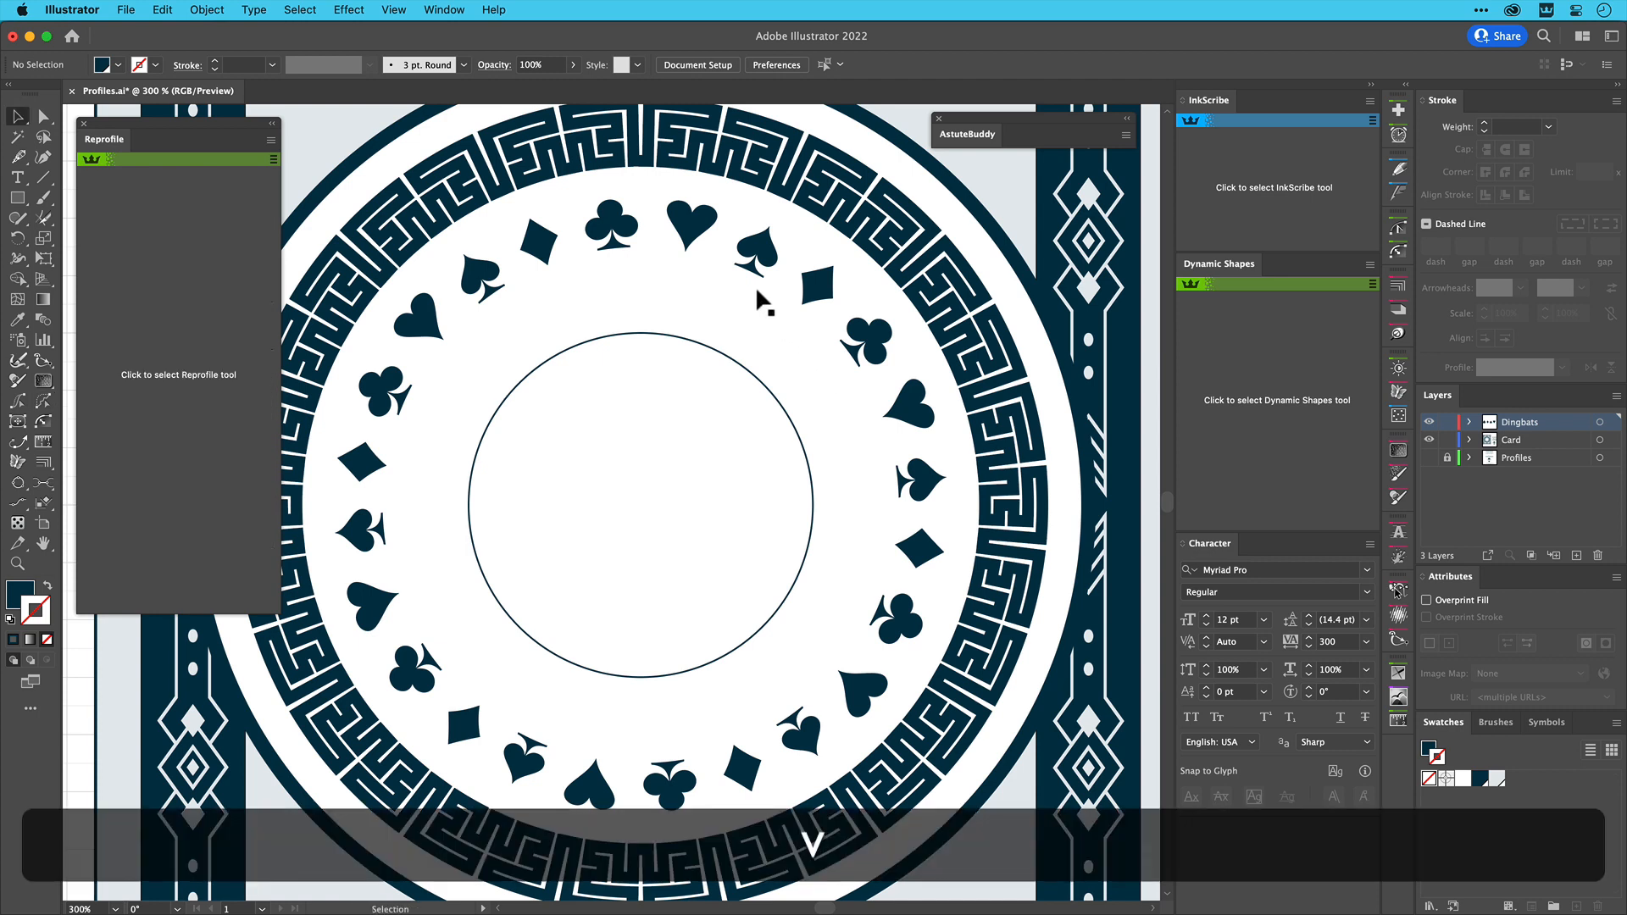
pyautogui.click(756, 258)
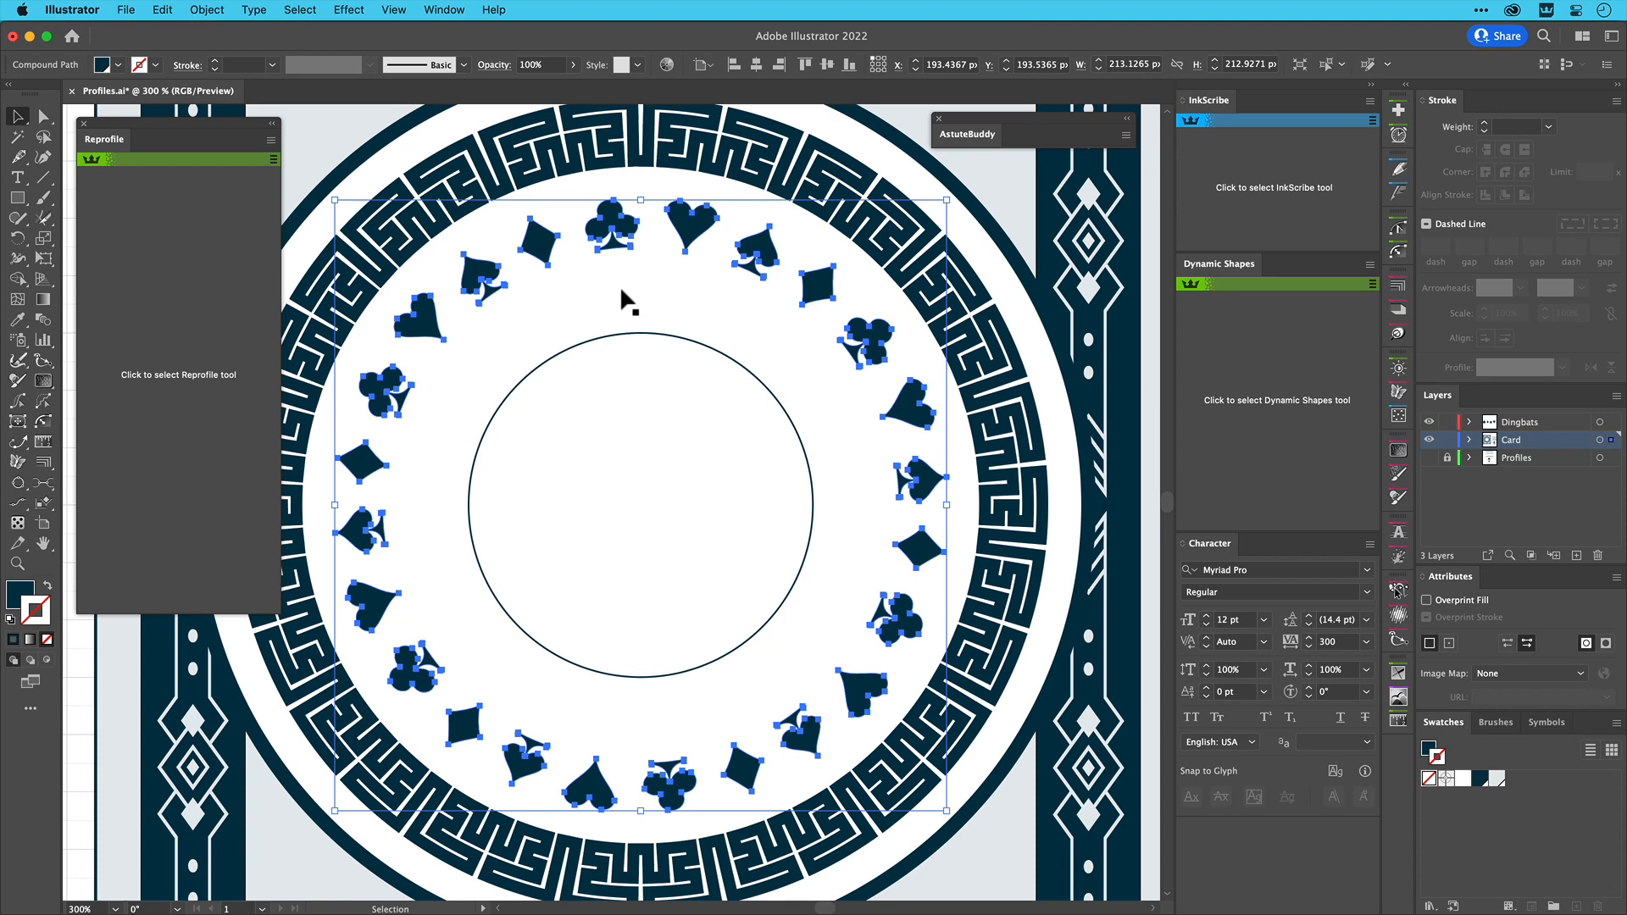
pyautogui.press('super+minus')
pyautogui.press('super+minus')
pyautogui.press('super+minus')
pyautogui.moveTo(718, 317); pyautogui.dragTo(588, 317)
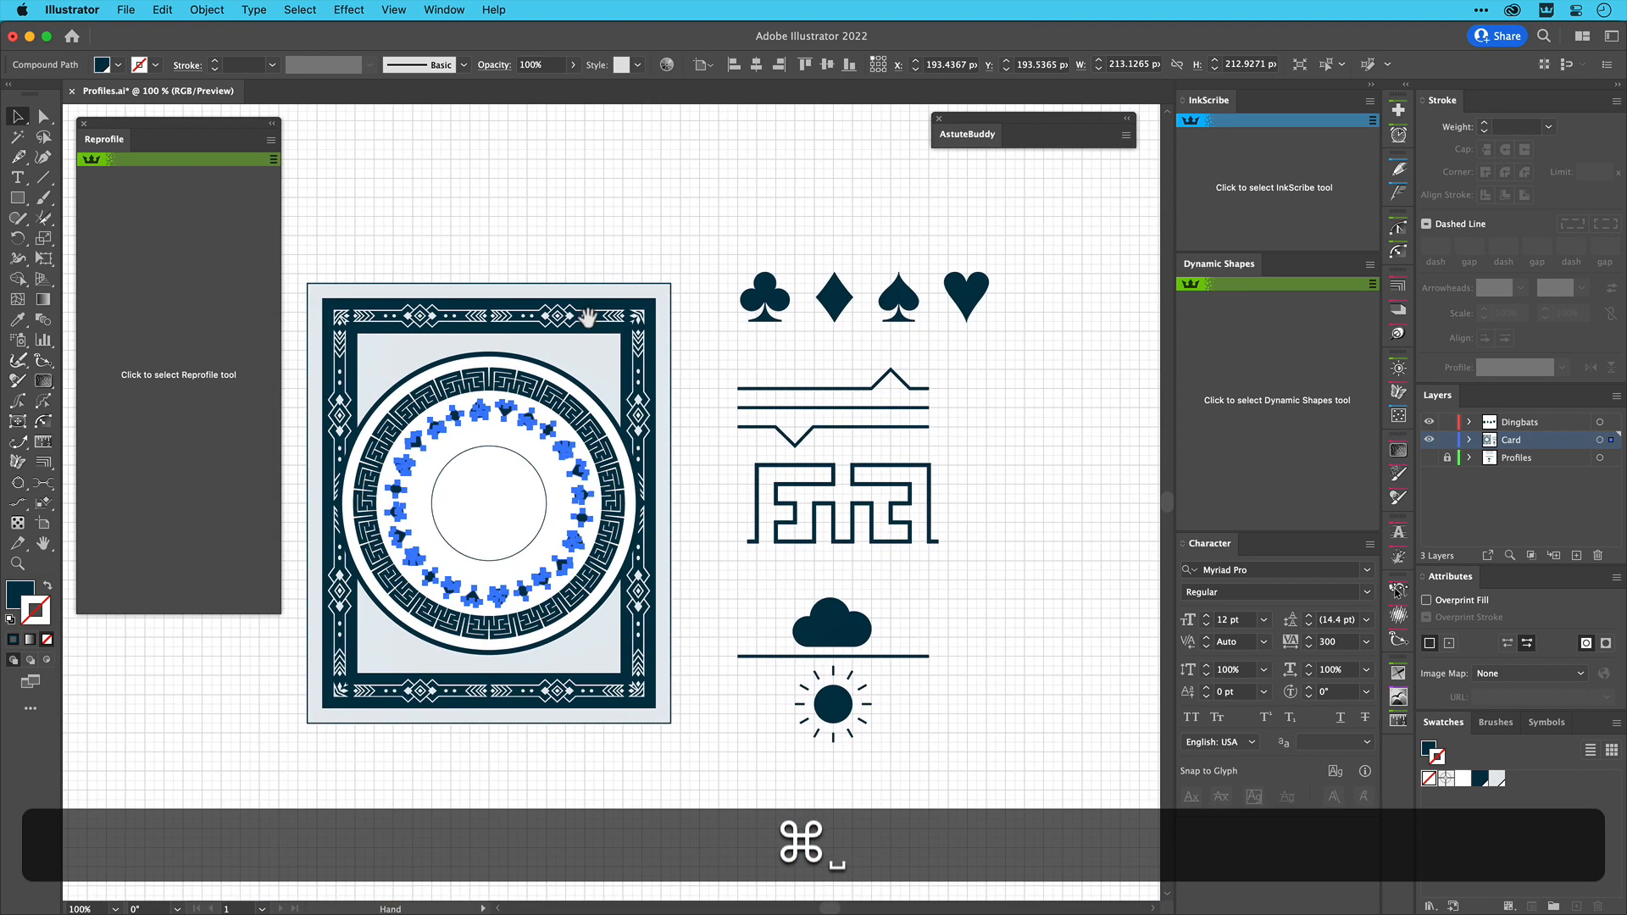
pyautogui.click(582, 200)
# Place the Loopy profile from the Samples category into the document as editable artwork with the Reprofile tool
pyautogui.click(220, 404)
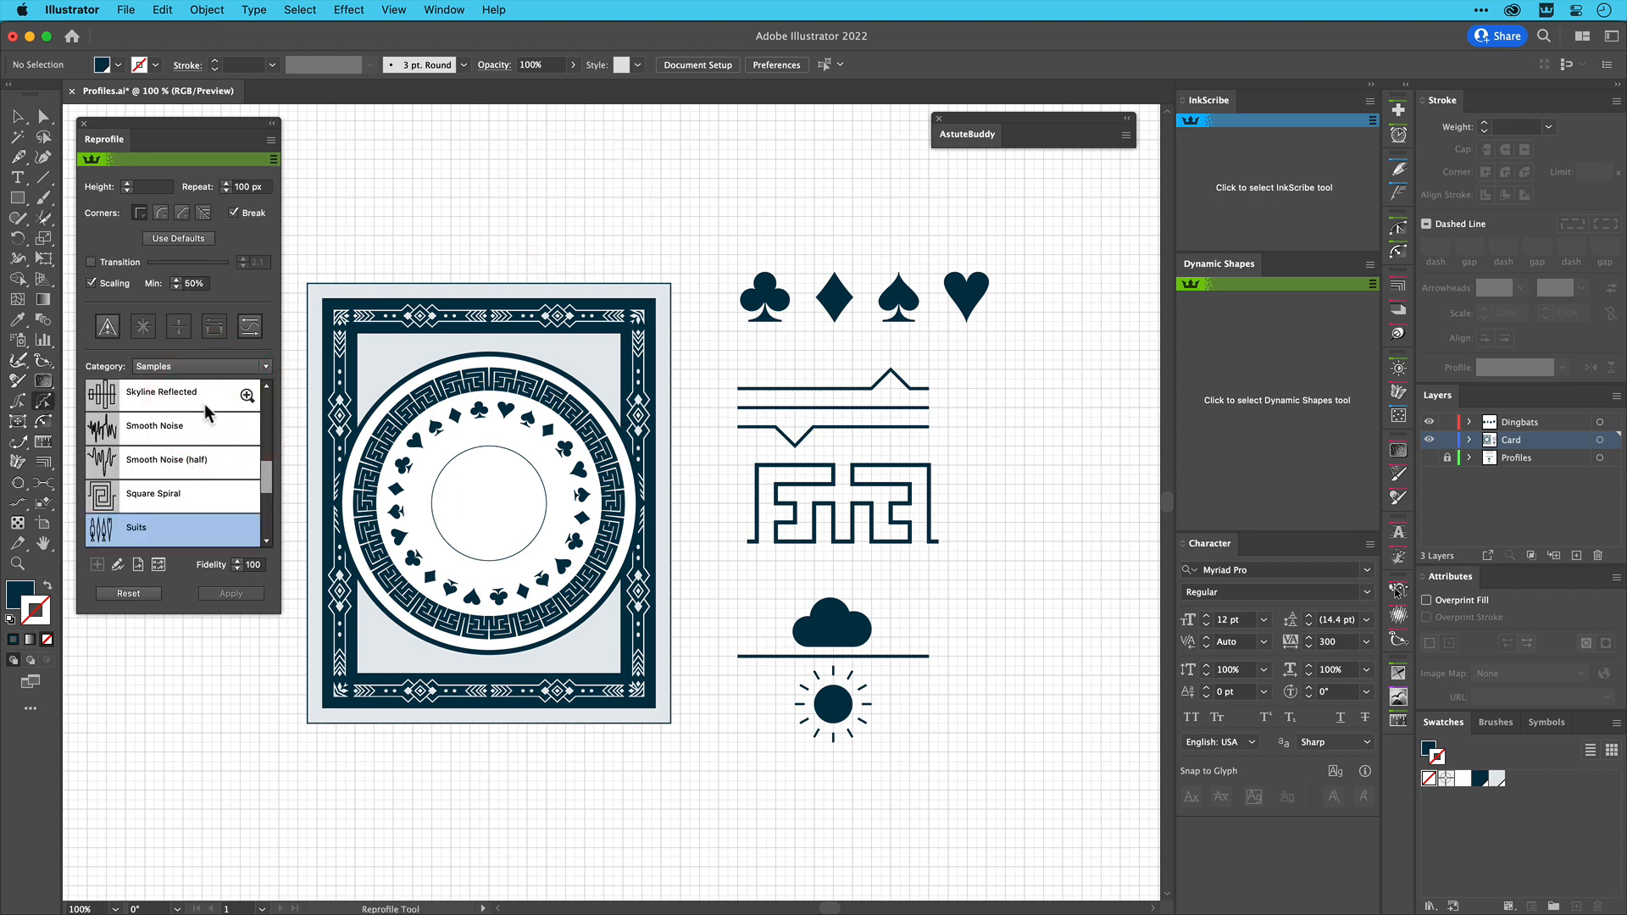
pyautogui.moveTo(261, 479)
pyautogui.mouseDown()
pyautogui.moveTo(259, 521)
pyautogui.moveTo(261, 474)
pyautogui.mouseUp()
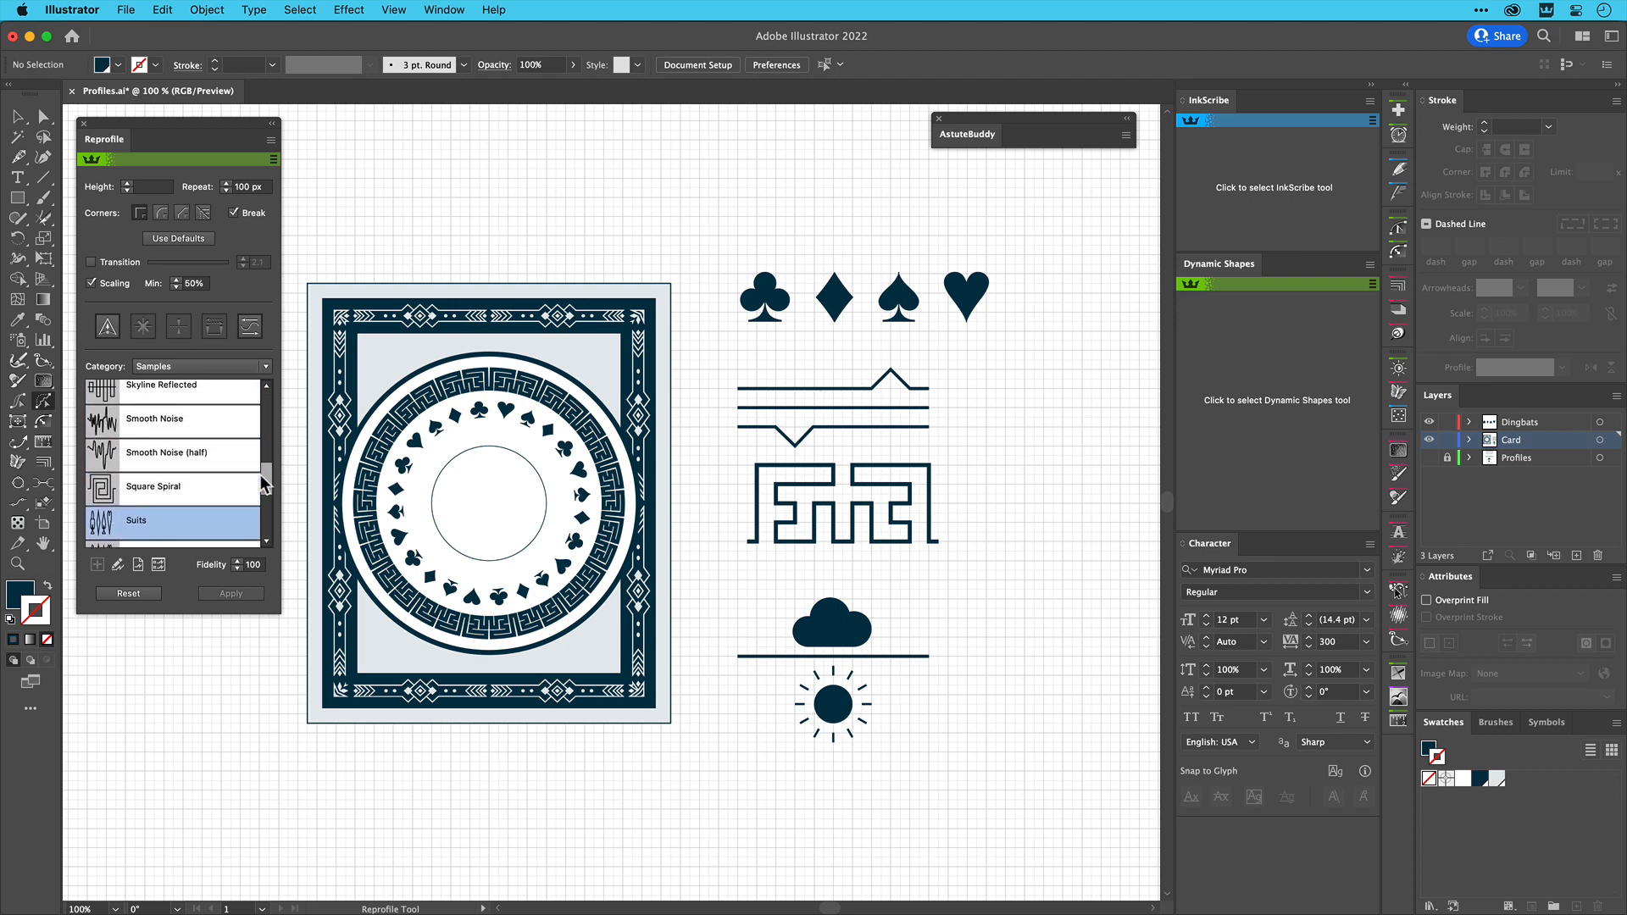
pyautogui.moveTo(261, 475); pyautogui.dragTo(262, 411)
pyautogui.click(200, 480)
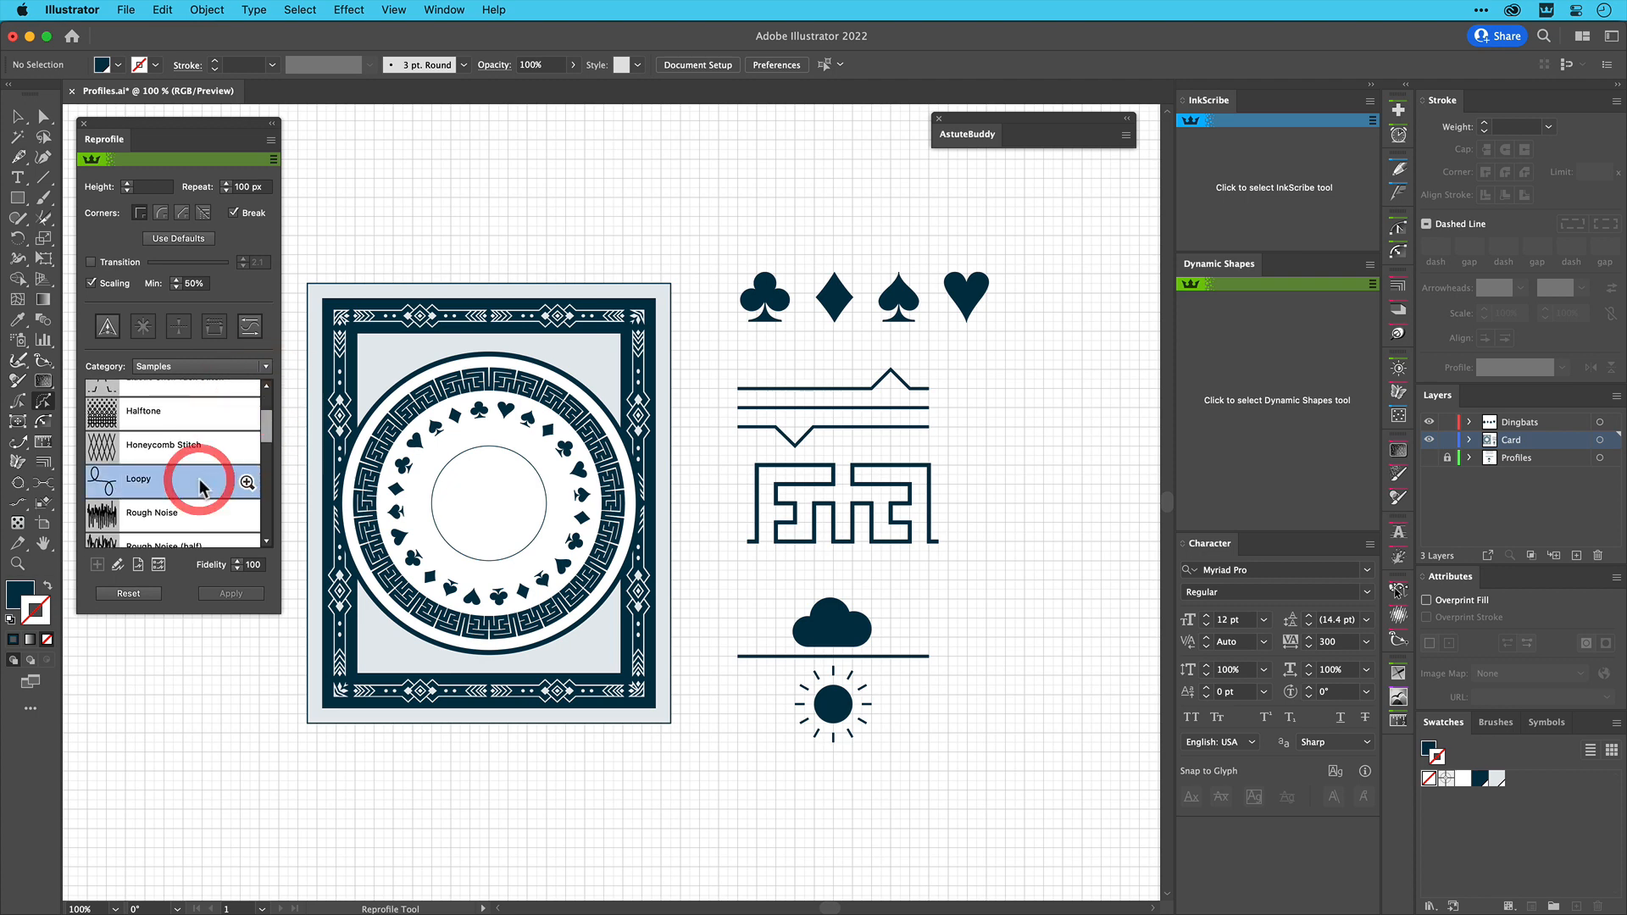
pyautogui.click(138, 564)
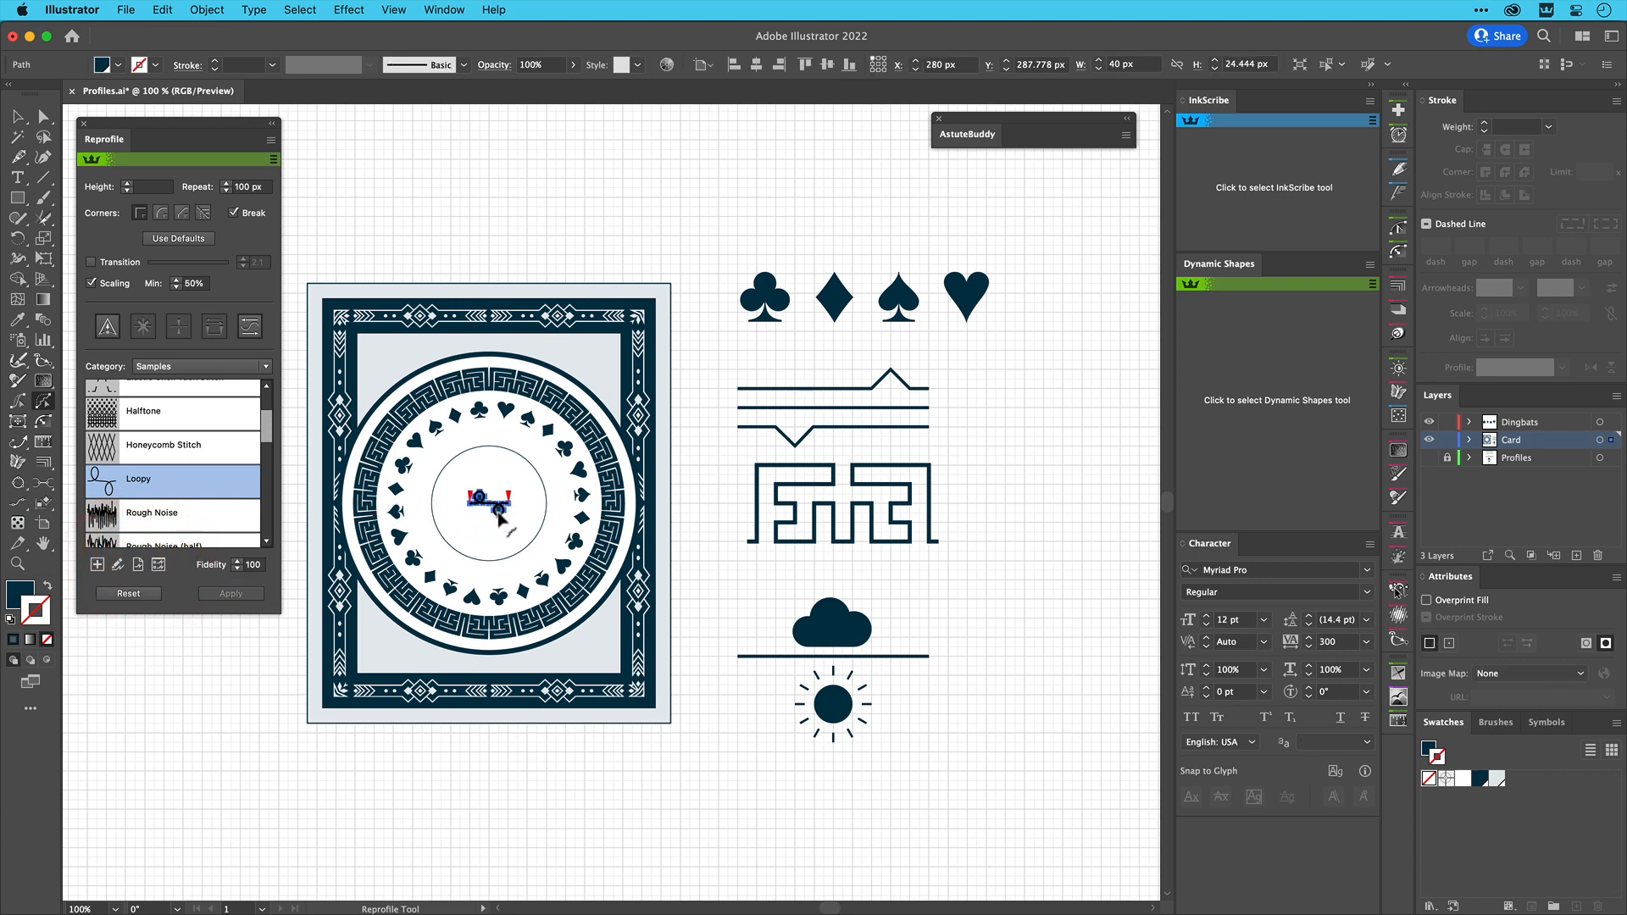
# Scale the placed Loopy path up to about 140 px wide and move it to the empty area above the card
pyautogui.press('v')
pyautogui.moveTo(510, 492); pyautogui.dragTo(559, 438)
pyautogui.moveTo(529, 532); pyautogui.dragTo(615, 245)
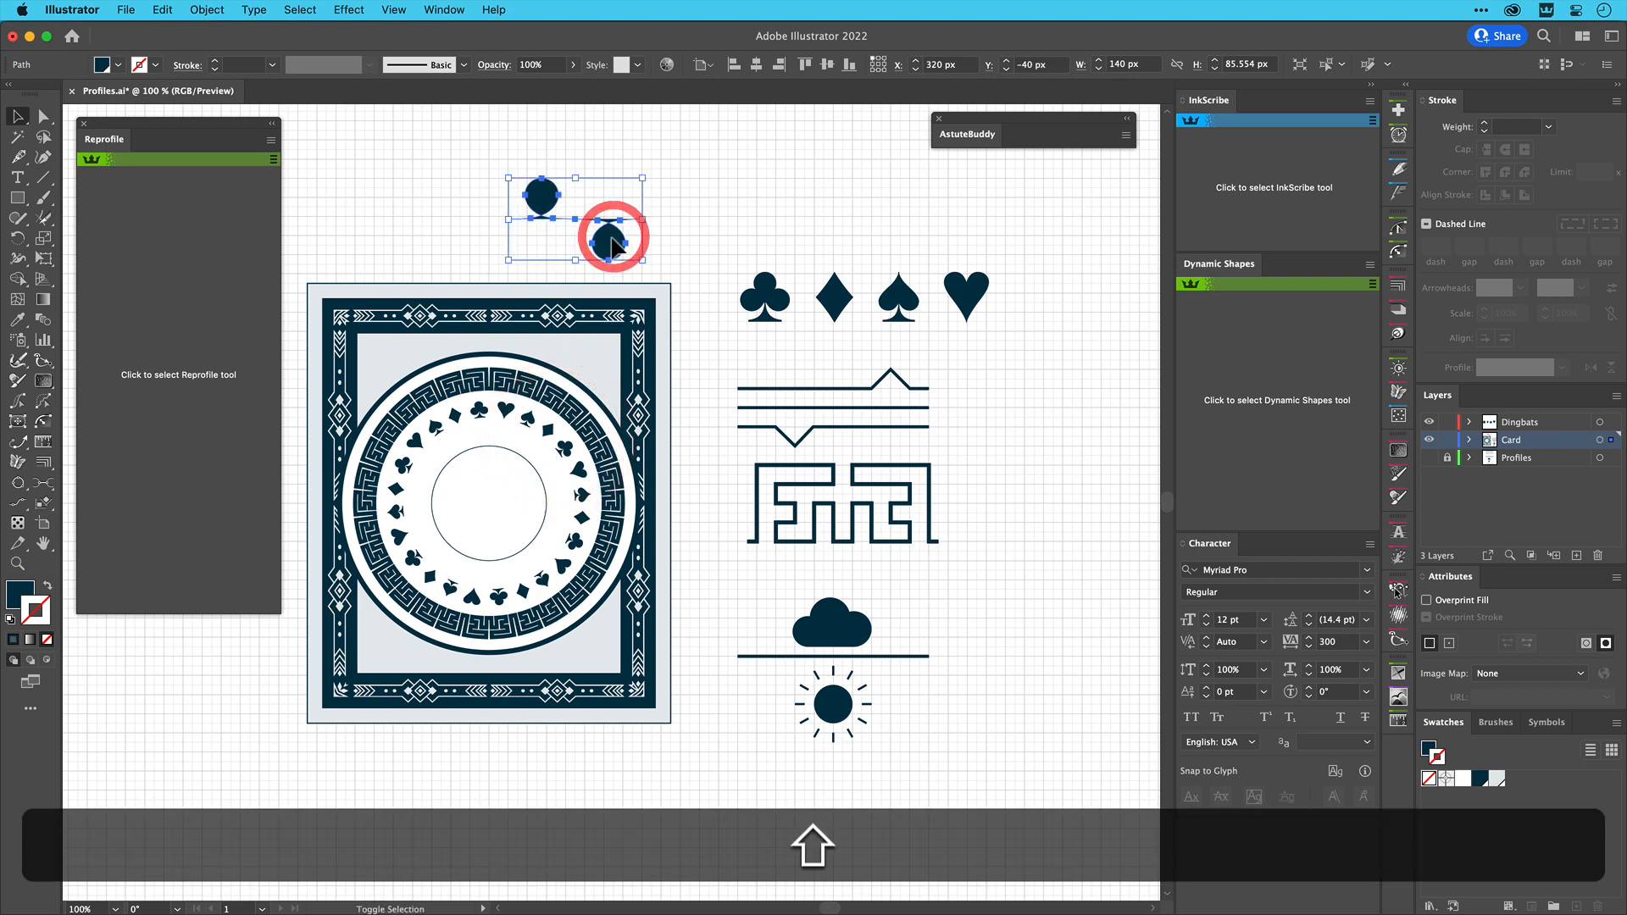
# Swap the Loopy path's fill and stroke so it has a dark 1 pt stroke and no fill, and deselect it
pyautogui.hotkey('shift', 'x')
pyautogui.click(659, 211)
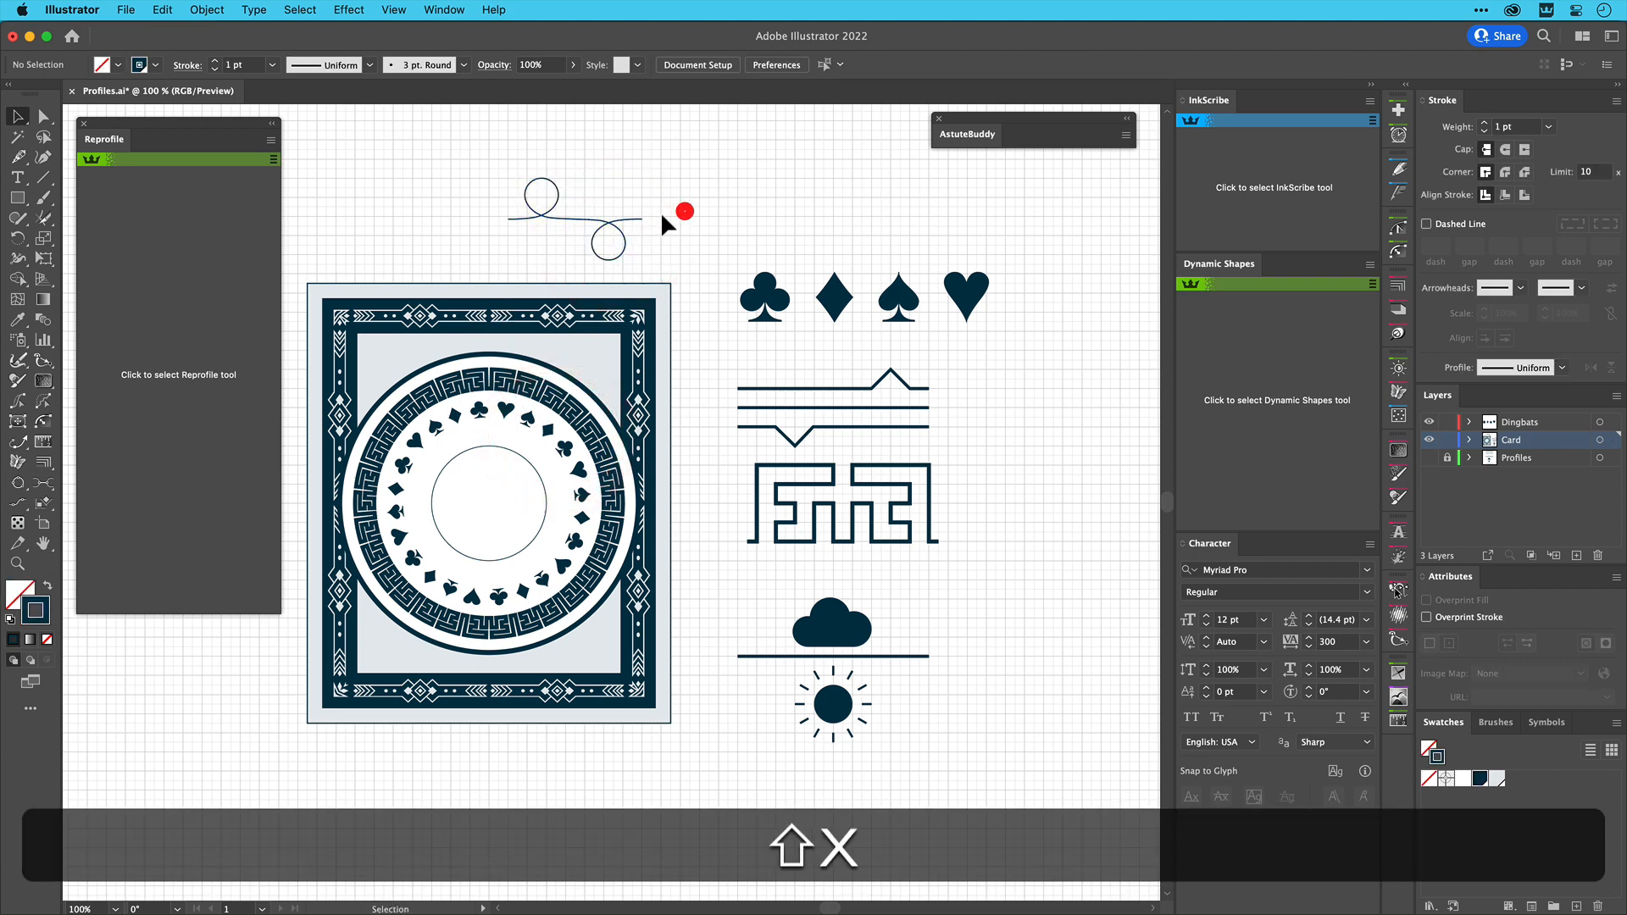
pyautogui.click(608, 231)
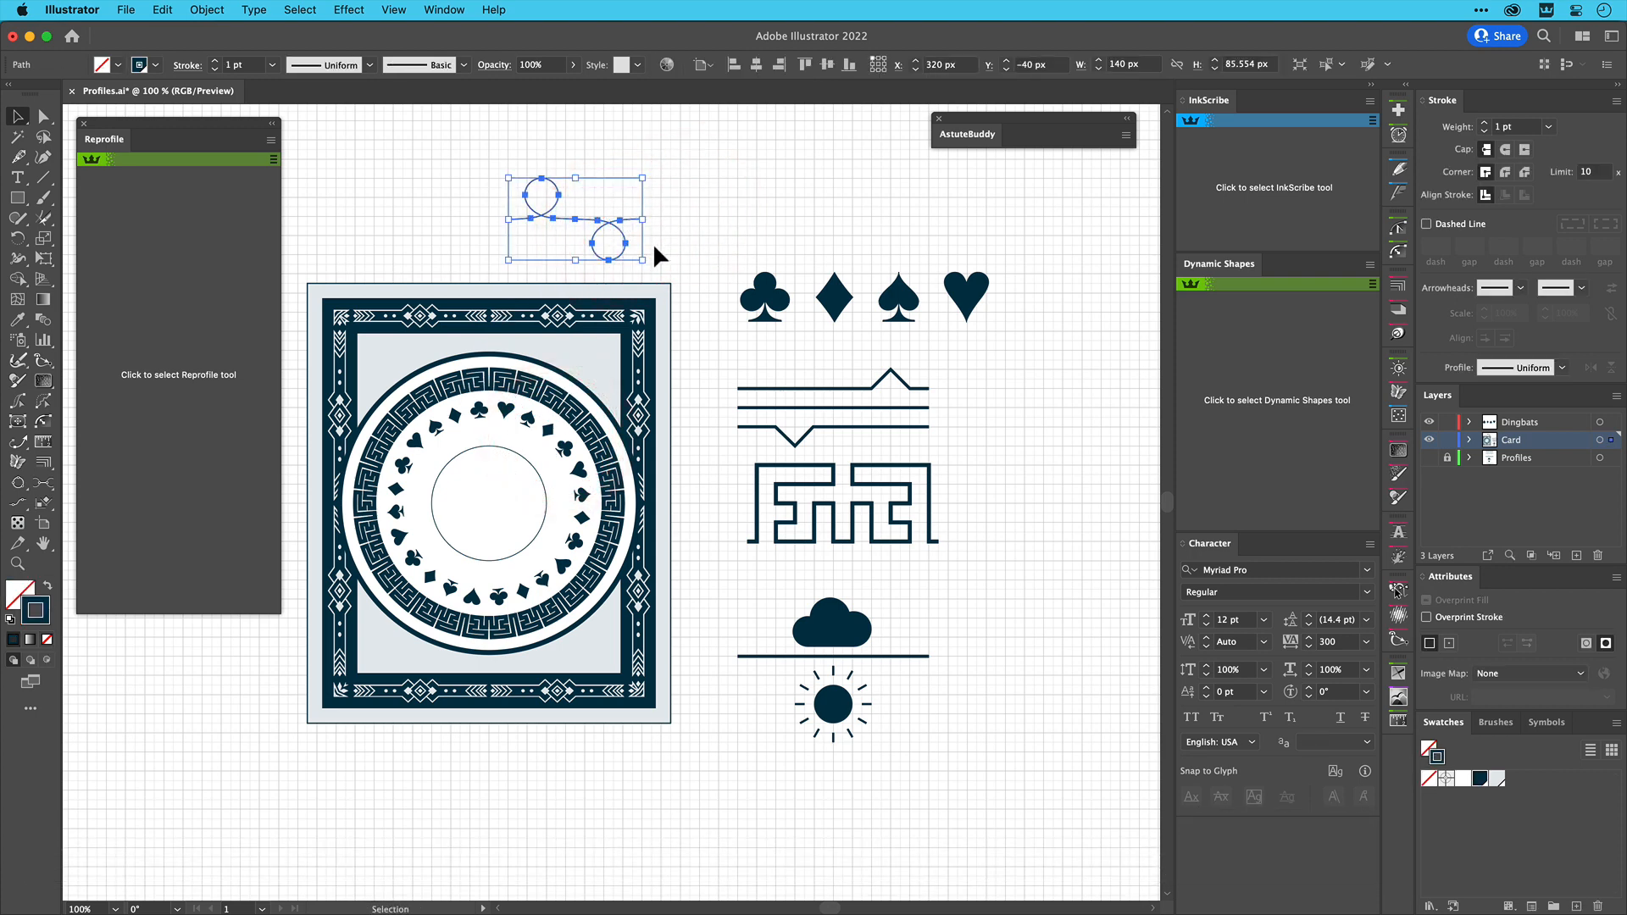
pyautogui.click(700, 201)
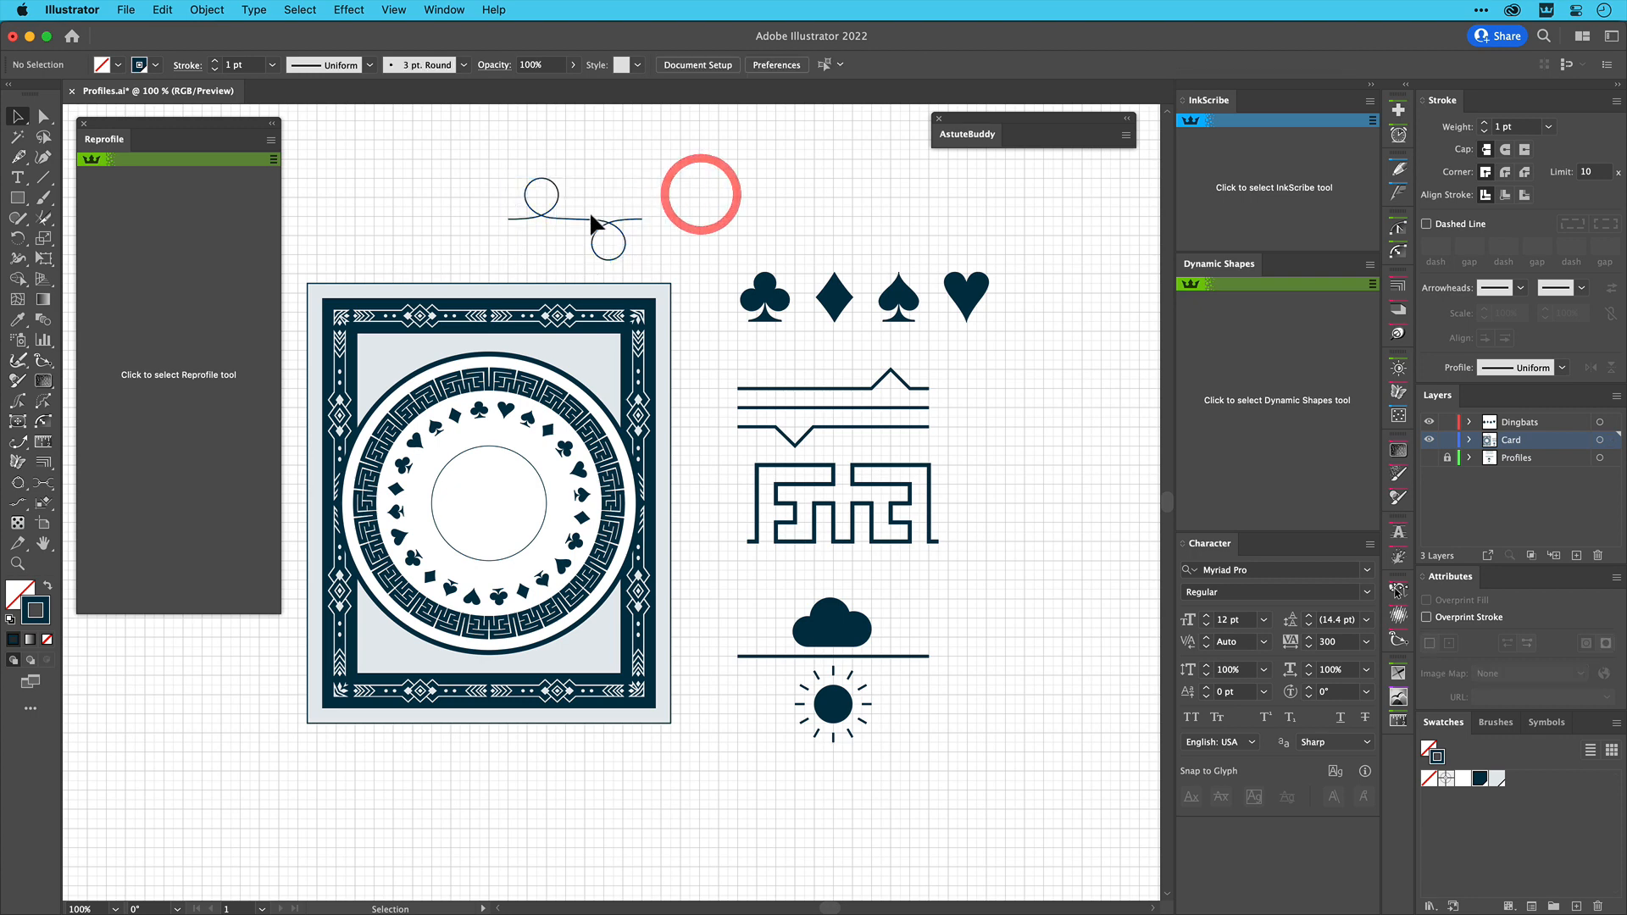
# Move the middle anchor point of the Loopy path upward to form a hump between the two loops, and deselect it
pyautogui.click(574, 215)
pyautogui.press('a')
pyautogui.moveTo(575, 218); pyautogui.dragTo(577, 196)
pyautogui.click(718, 211)
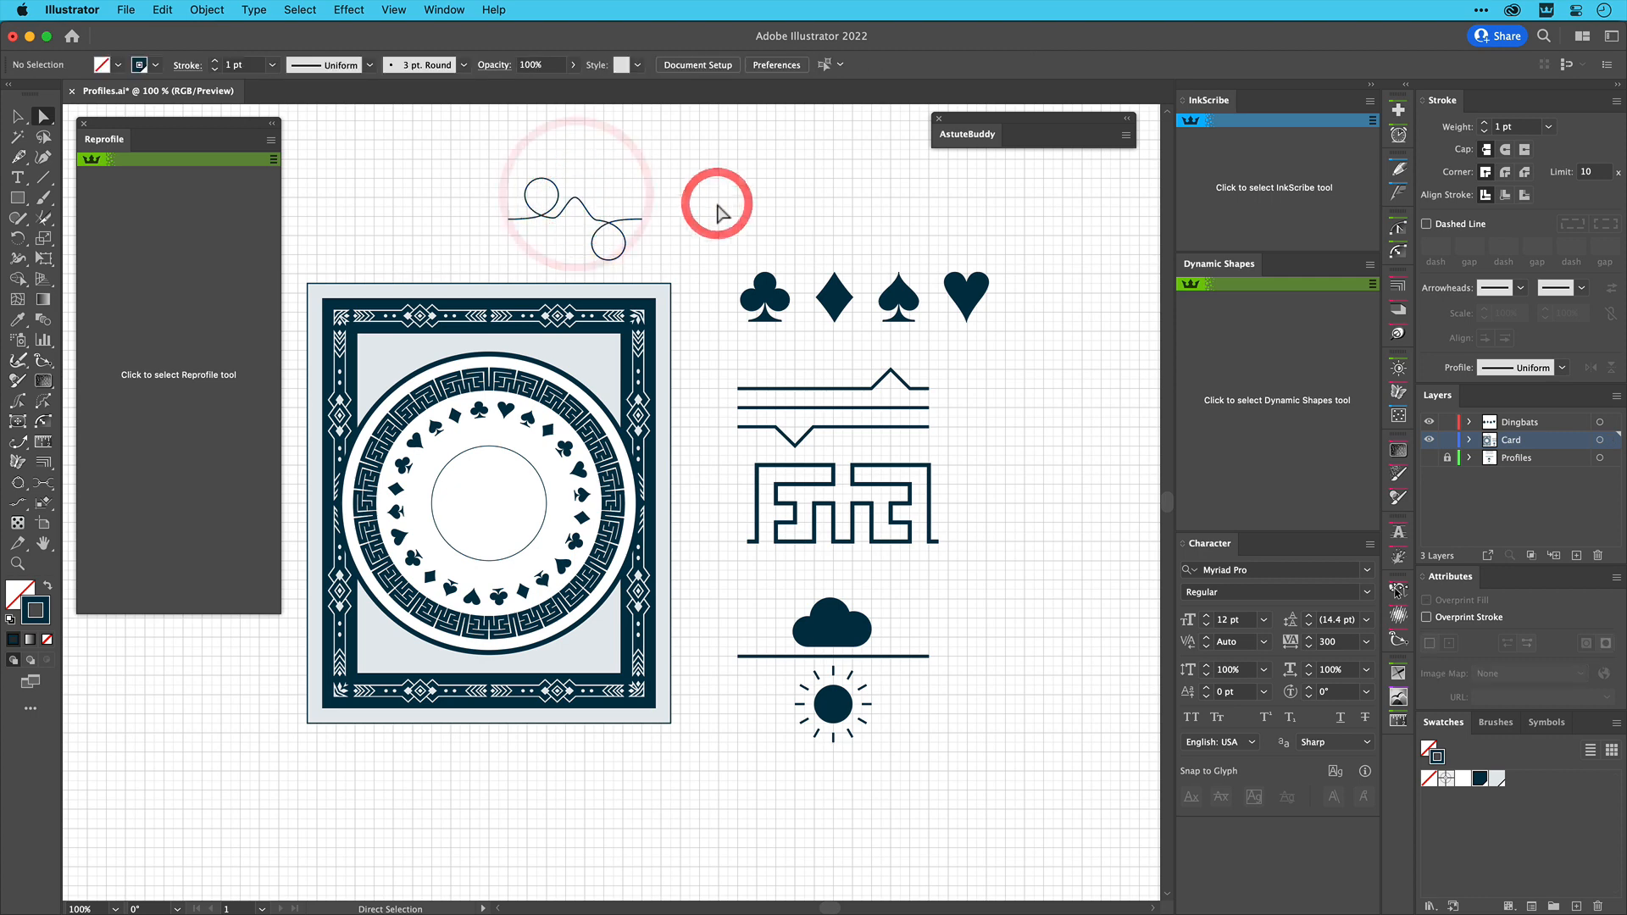